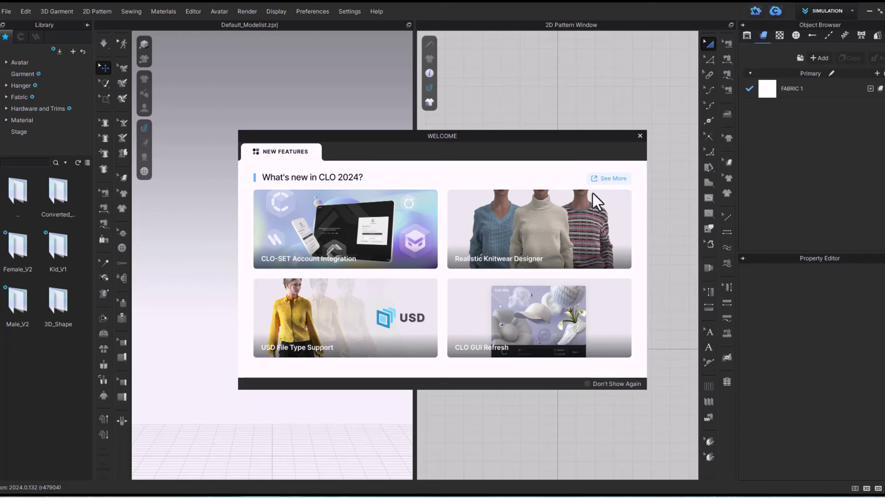
Open the full list of CLO 2024 new features in the browser and read through the key features
left_click(609, 181)
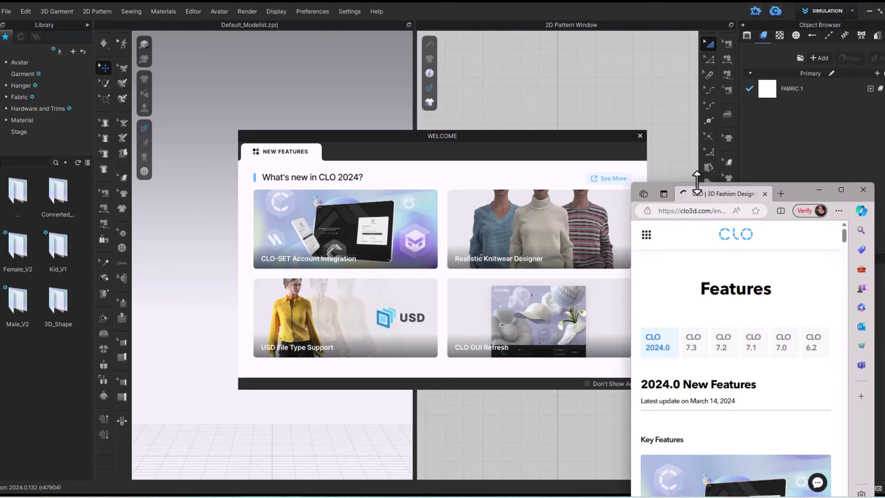
left_click(841, 190)
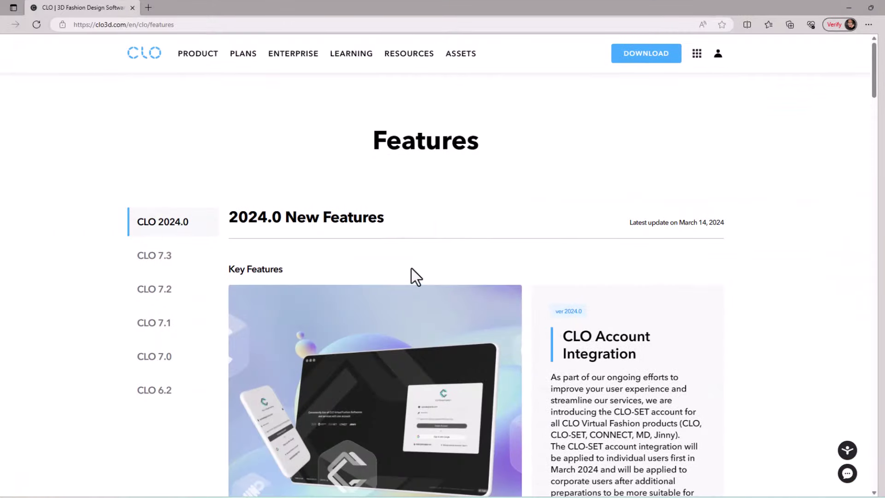
scroll(412, 268, "down", 3)
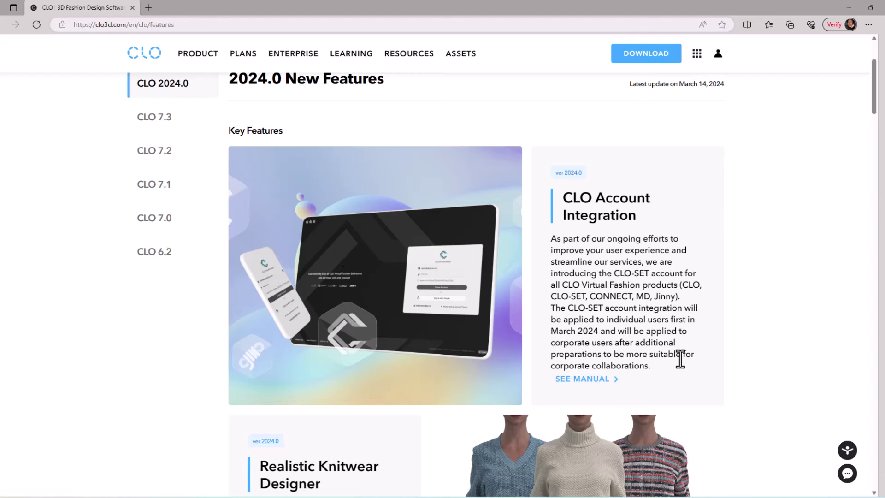
scroll(681, 359, "down", 6)
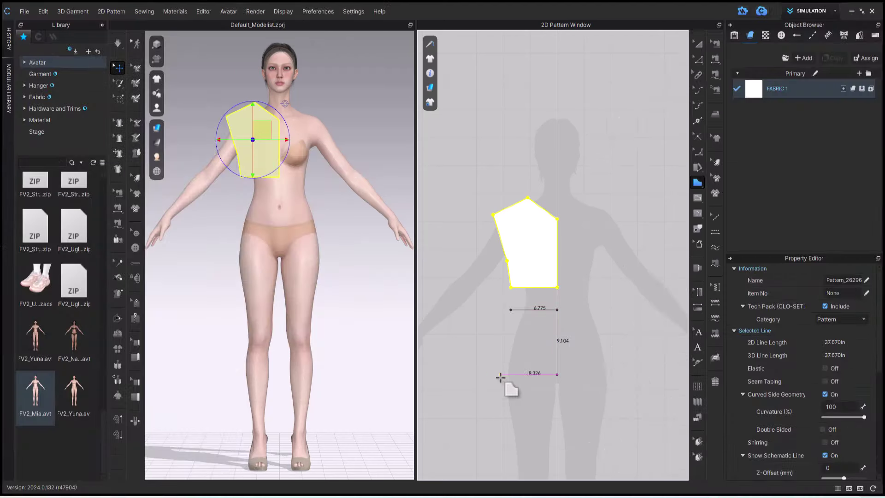
Finish the half skirt piece with a hem about 7.3 in wide, and draw a neck rectangle about 2.9 by 3.6 in
left_click(507, 375)
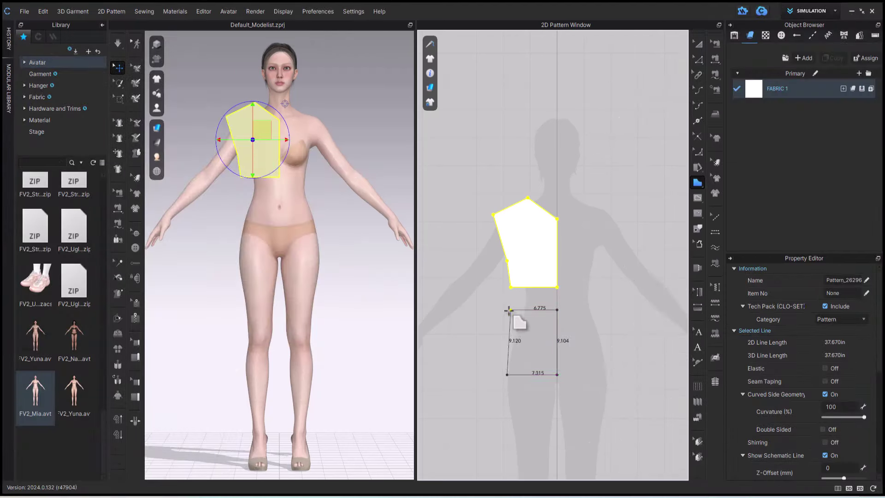
left_click(509, 310)
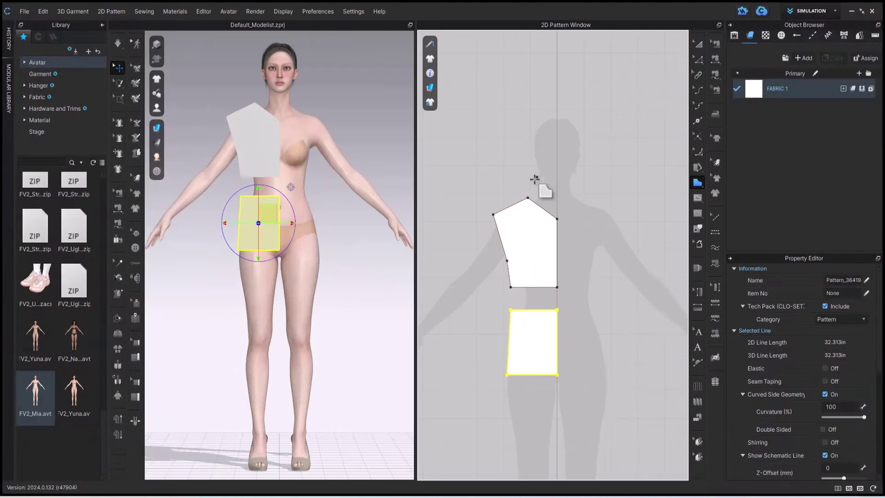
left_click_drag(539, 203, 557, 202)
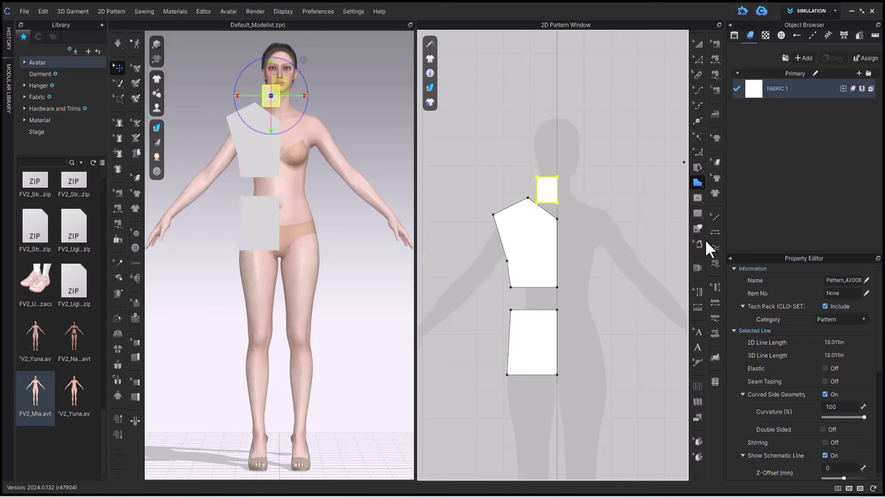
Add fullness to the neck piece with a fullness line length of 5.930 in and a slash line length of 6.930 in
left_click(697, 170)
left_click(538, 177)
left_click(557, 177)
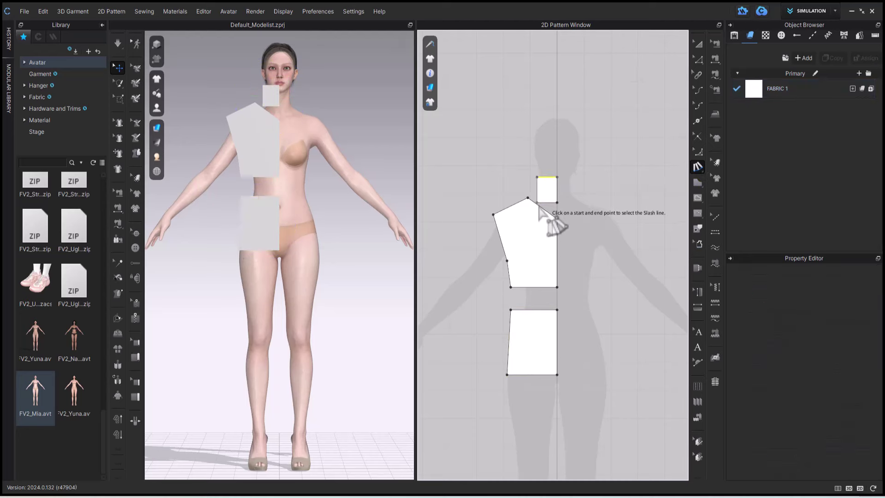
left_click(537, 203)
left_click(558, 202)
left_click(496, 235)
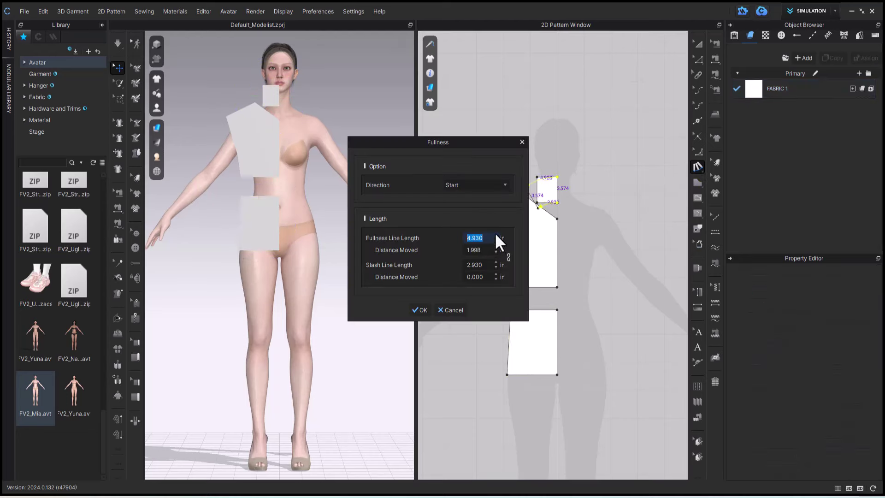
left_click(496, 262)
scroll(496, 260, "up", 1)
left_click_drag(478, 145, 427, 149)
scroll(442, 270, "down", 4)
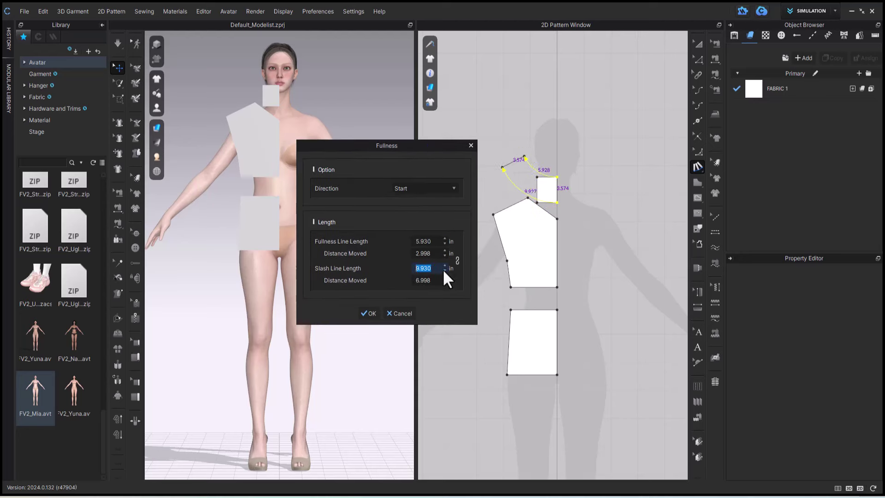
scroll(443, 269, "down", 1)
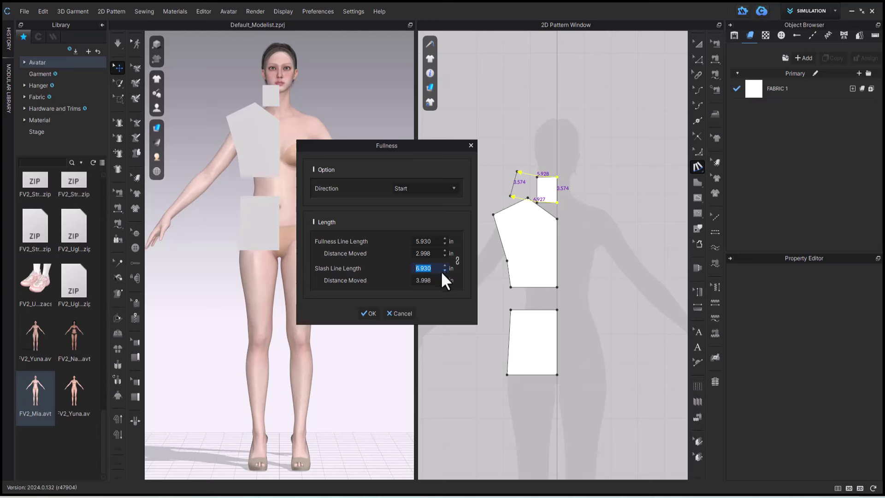
left_click(368, 314)
Add fullness to the half skirt piece between waist and hem, with a slash line length of 16.310 in
left_click(511, 310)
left_click(558, 310)
left_click(508, 374)
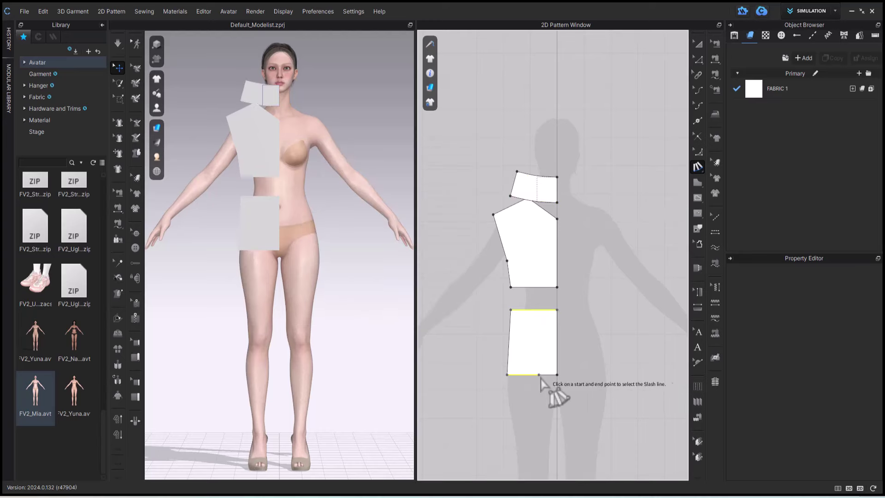
left_click(557, 375)
scroll(497, 262, "up", 9)
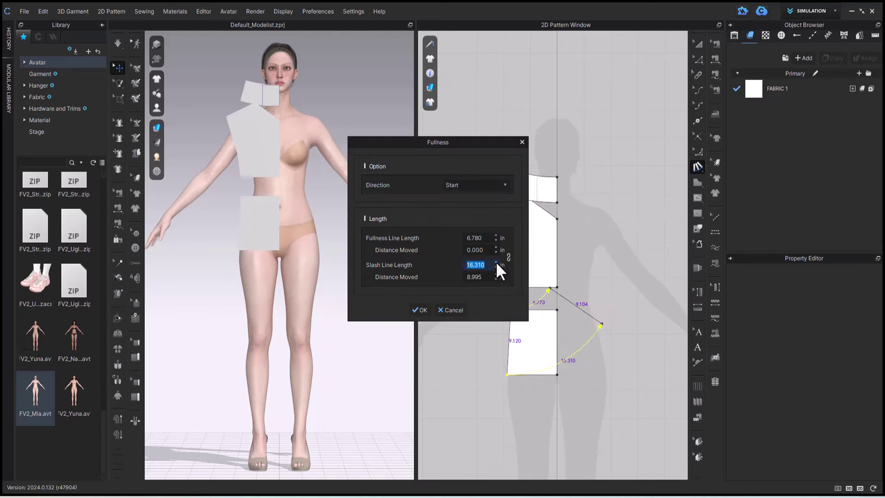
left_click(420, 310)
Rotate the flared skirt piece until its centre edge is vertical, and reposition the skirt and collar pieces near the body's centre line
left_click(698, 43)
left_click_drag(536, 344, 493, 375)
left_click_drag(510, 295, 585, 308)
left_click(585, 308)
left_click_drag(518, 379, 533, 365)
scroll(581, 315, "up", 4)
middle_click_drag(581, 314, 629, 249)
left_click_drag(501, 197, 511, 194)
left_click(601, 321)
scroll(601, 322, "down", 8)
scroll(552, 138, "up", 7)
left_click_drag(537, 231, 543, 215)
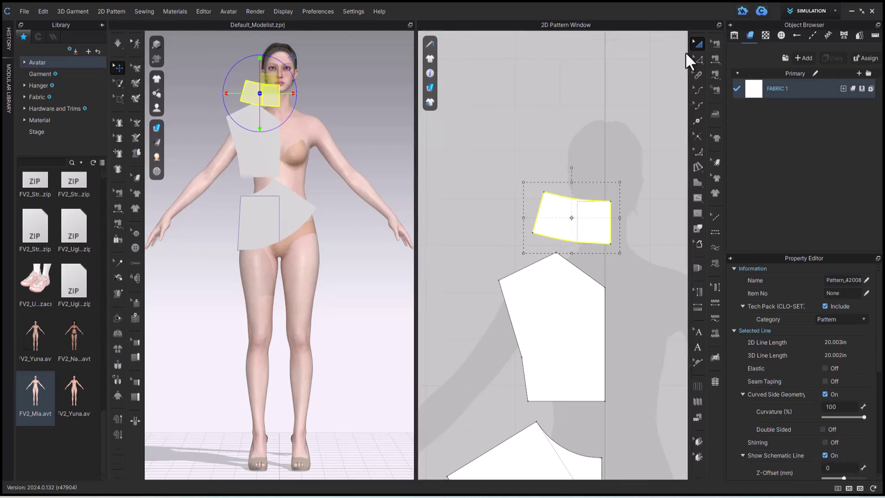
Curve the half bodice's neckline inward and unfold the piece at centre front with Unfold Symmetric Editing (with Sewing)
left_click(698, 59)
left_click(592, 279)
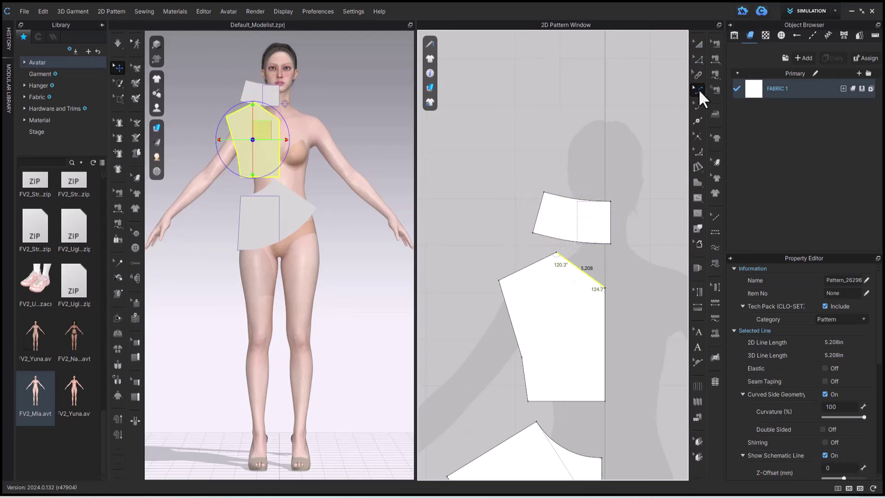
left_click_drag(581, 270, 574, 280)
key("z")
right_click(605, 335)
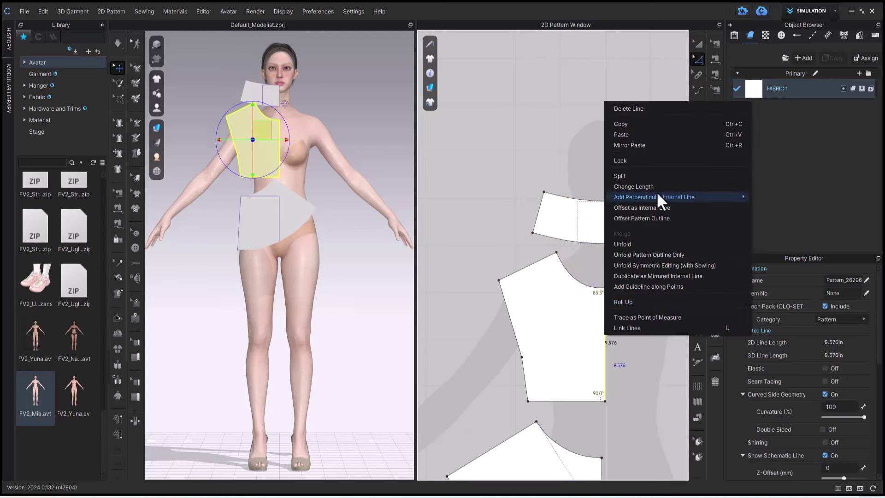
left_click(645, 266)
Unfold the half skirt piece along its centre edge into a symmetric full panel
scroll(620, 452, "down", 2)
middle_click_drag(620, 451, 575, 242)
right_click(560, 281)
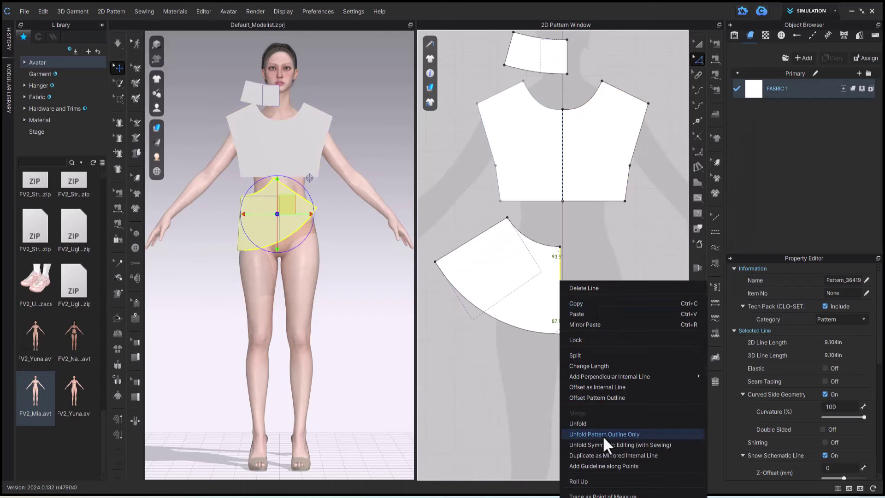
left_click(604, 435)
Draw a waistband rectangle about 1.8 in high between bodice and skirt, and unfold it symmetrically along its centre edge
left_click(697, 182)
left_click_drag(518, 213, 563, 229)
key("z")
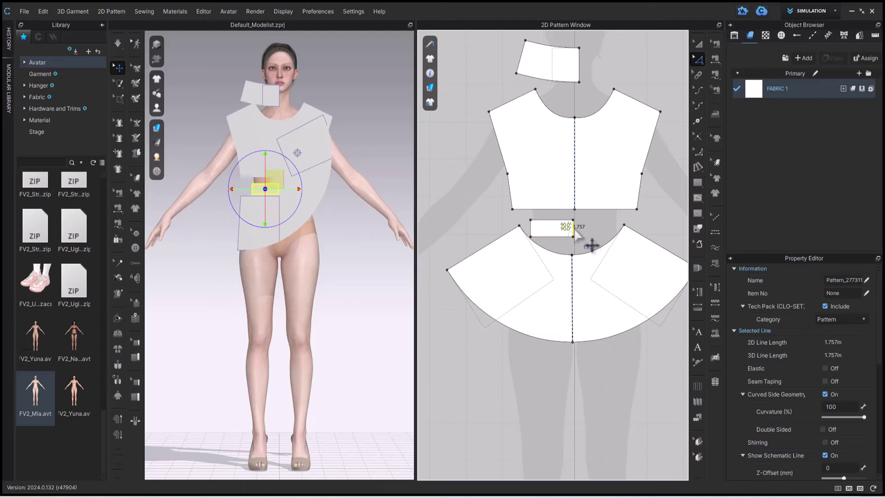
right_click(575, 228)
left_click(616, 393)
Fine-tune the curve of the bodice's neckline
scroll(589, 168, "up", 4)
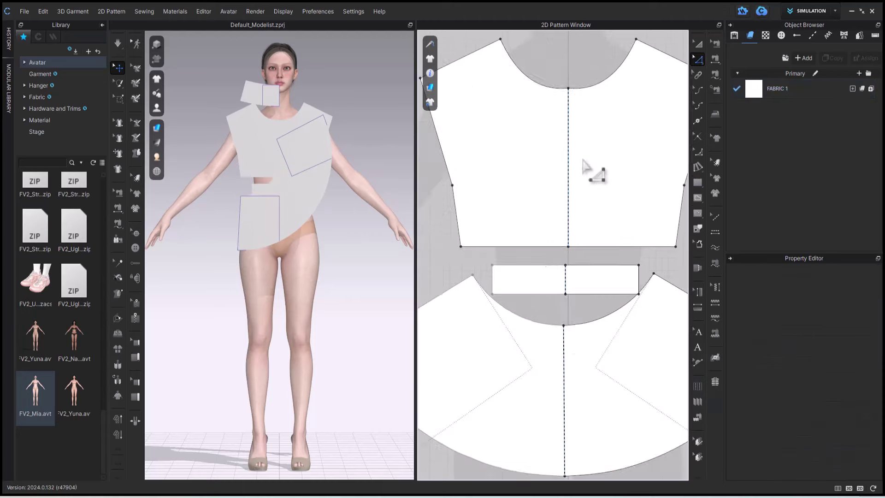
scroll(540, 208, "down", 2)
left_click(531, 201)
left_click_drag(528, 198, 509, 204)
scroll(541, 200, "up", 4)
left_click(554, 176)
Unfold the half collar piece along its centre edge into a symmetric full collar
scroll(562, 207, "down", 8)
middle_click_drag(574, 242, 533, 139)
scroll(516, 226, "up", 2)
middle_click_drag(515, 226, 545, 240)
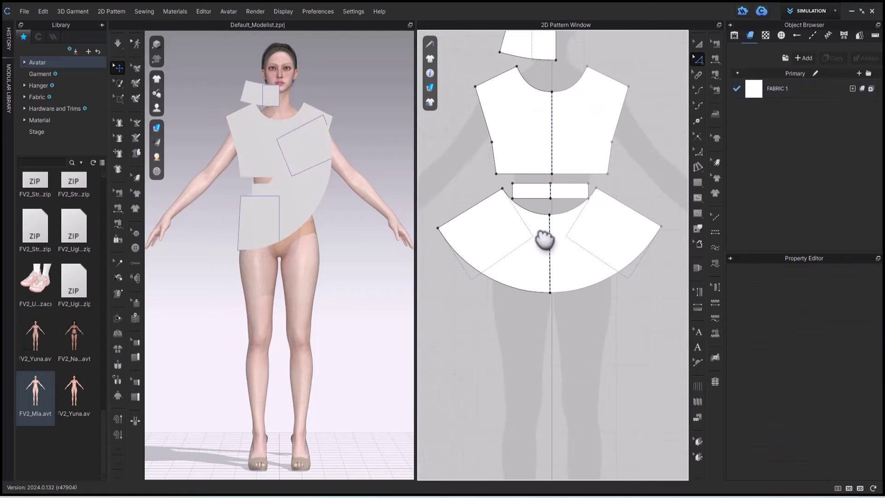
scroll(537, 233, "down", 4)
left_click(548, 108)
right_click(549, 109)
left_click(583, 271)
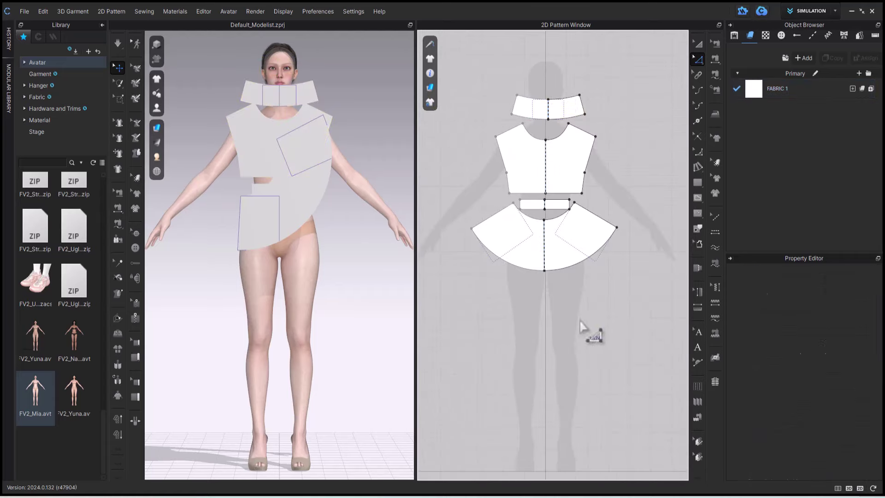
Curve the bodice's armhole edges inward and refine the curve near the underarm
key("c")
left_click(591, 157)
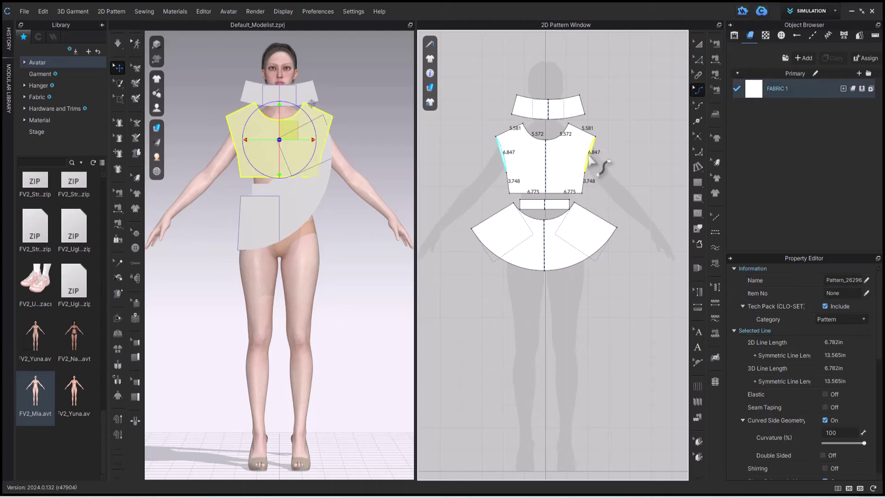
left_click_drag(588, 157, 588, 158)
left_click(612, 164)
scroll(608, 164, "up", 4)
key("z")
left_click_drag(566, 186, 556, 183)
left_click(574, 209)
Draw a thin horizontal strap rectangle beside the bodice's shoulder and below the collar's outer end
middle_click_drag(574, 203, 688, 284)
left_click(473, 184)
left_click(441, 166)
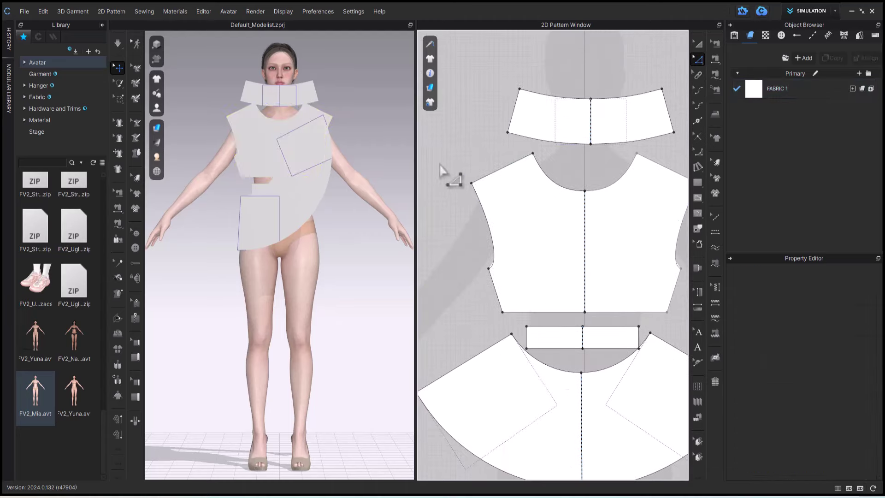
left_click(502, 168)
left_click(450, 155)
key("s")
mouse_move(436, 165)
left_mouse_down()
mouse_move(517, 158)
mouse_move(509, 157)
left_mouse_up()
Make a linked symmetric copy of the strap and place it beside the opposite shoulder
left_click(698, 44)
right_click(493, 163)
left_click(553, 138)
scroll(642, 172, "down", 2)
left_click(636, 161)
scroll(648, 221, "down", 3)
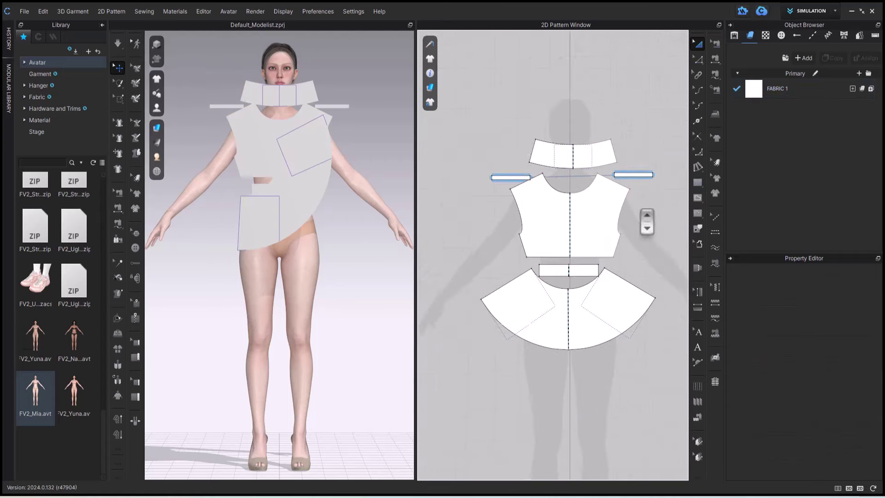
Draw a tall half-sleeve rectangle in the empty area beside the bodice and raise its inner upper corner for the sleeve cap
middle_click_drag(650, 221, 621, 190)
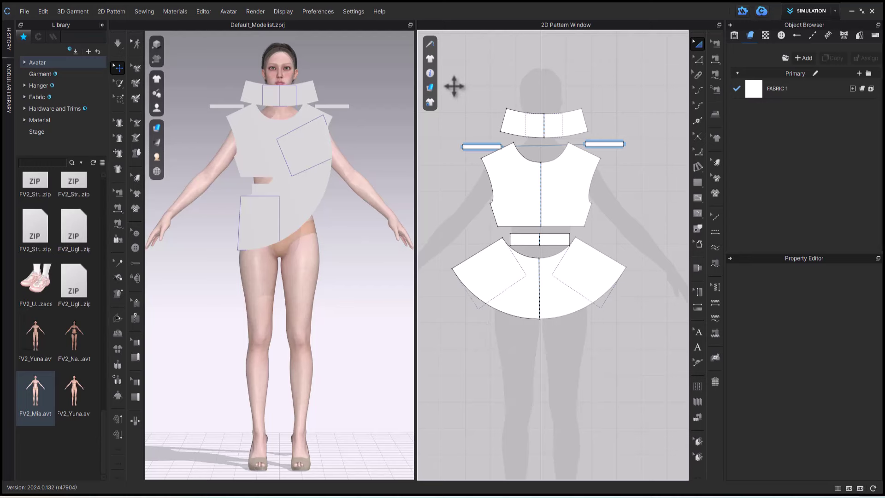
left_click(698, 182)
middle_click_drag(544, 170, 644, 175)
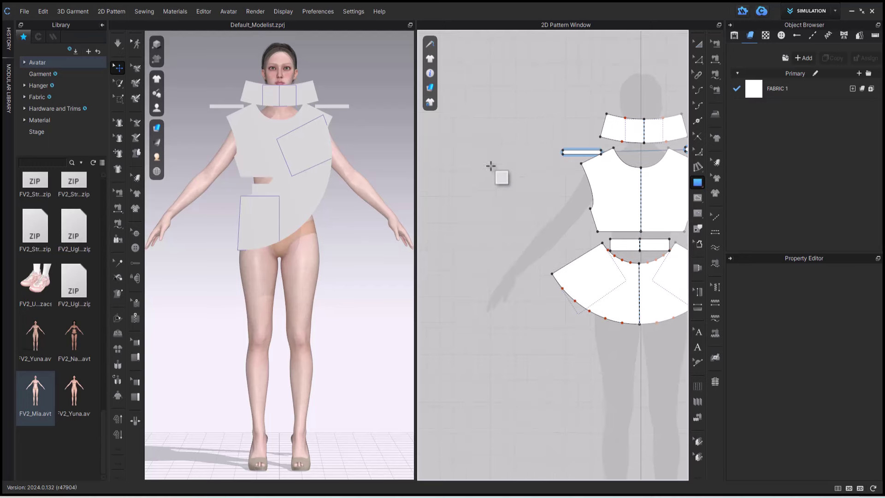
left_click_drag(485, 146, 515, 277)
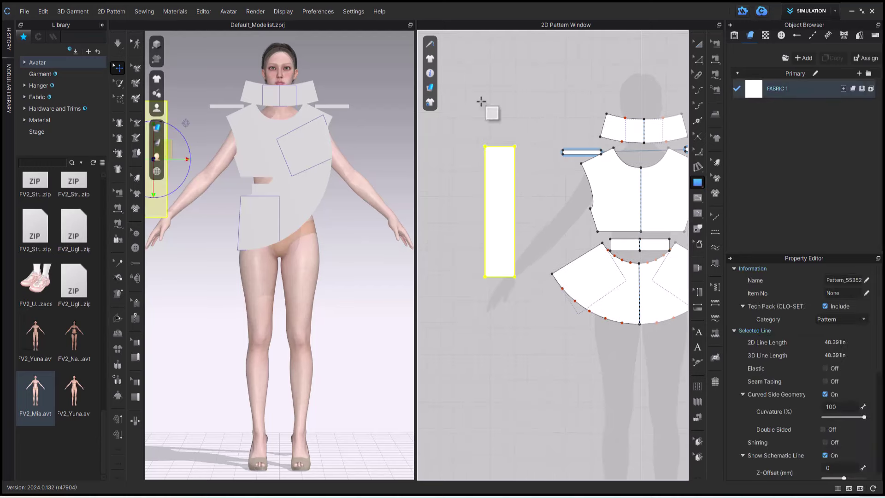
key("z")
left_click_drag(515, 147, 563, 82)
Bend the half sleeve's slanted top edge into a rounded cap with a small inward curve at the underarm
left_click(698, 90)
scroll(655, 159, "up", 5)
left_click_drag(455, 221, 462, 225)
left_click(490, 80)
scroll(491, 78, "down", 5)
Shorten the half sleeve at its hem and taper the outer seam by shifting the hem corner inward
key("z")
left_click(480, 310)
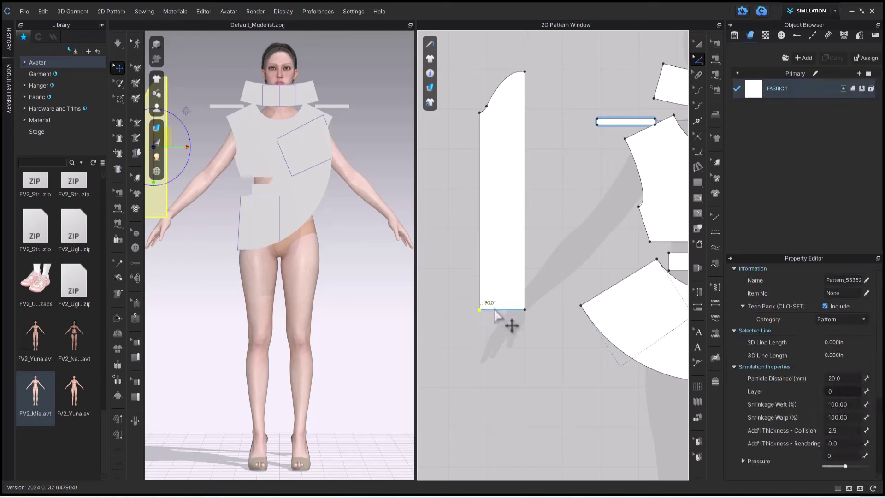
left_click_drag(494, 310, 495, 284)
left_click_drag(479, 283, 486, 284)
Unfold the half sleeve along its straight centre edge into a full sleeve
left_click(525, 268)
right_click(528, 274)
left_click(599, 443)
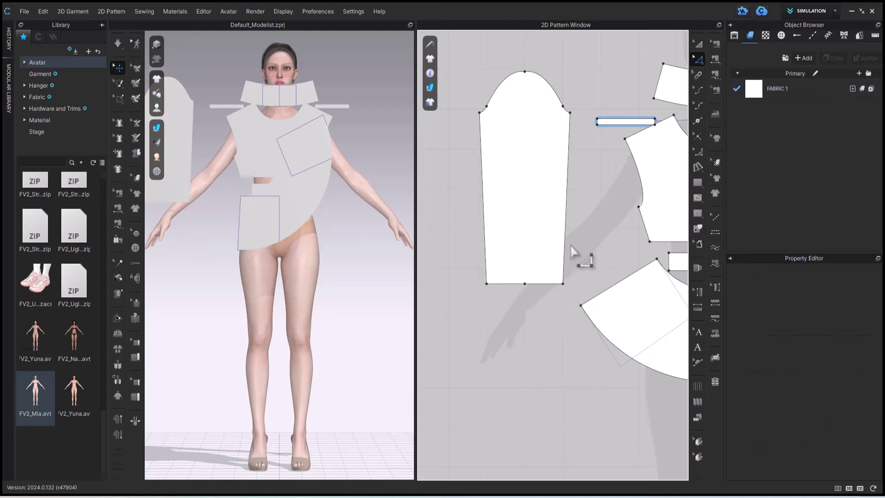
Round out both halves of the sleeve cap to curves about 5.5 in long each
scroll(583, 257, "up", 5)
left_click(596, 247)
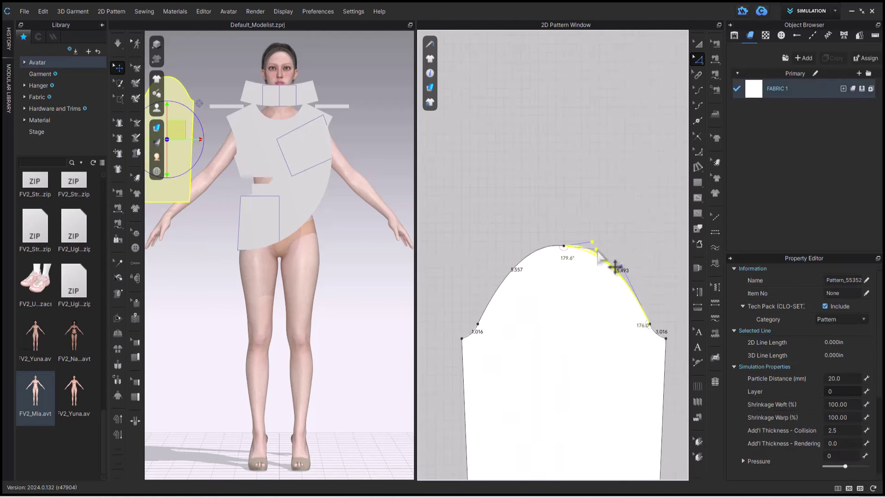
left_click(534, 247)
left_click_drag(530, 250, 538, 245)
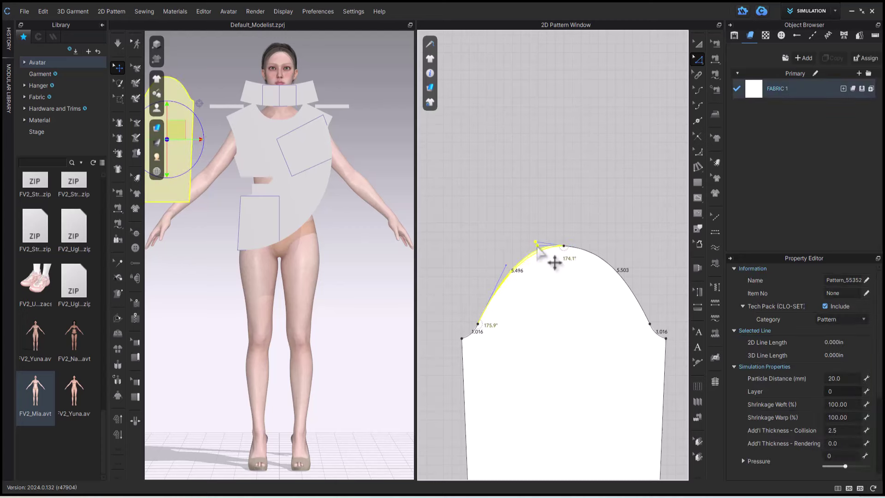
left_click_drag(568, 216, 557, 293)
left_click_drag(596, 248, 601, 246)
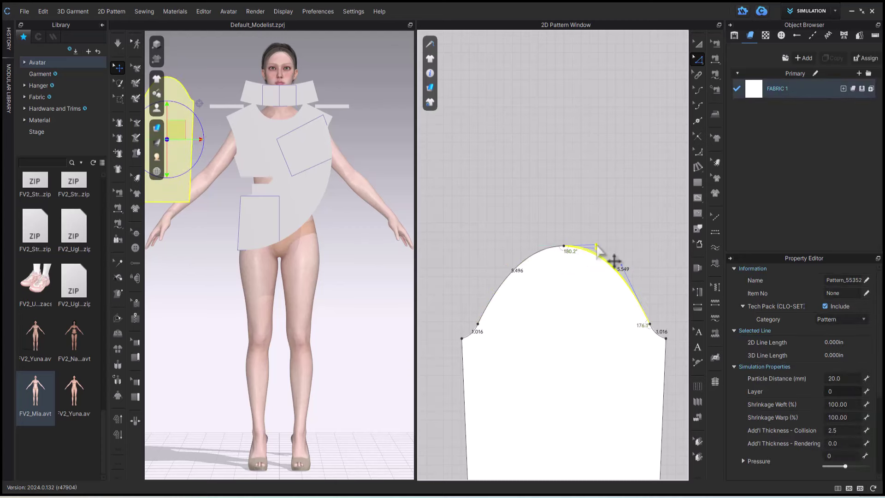
left_click(621, 251)
Reshape the bodice's armhole curve around the underarm point
scroll(619, 276, "down", 4)
middle_click_drag(618, 328, 512, 235)
left_click(624, 293)
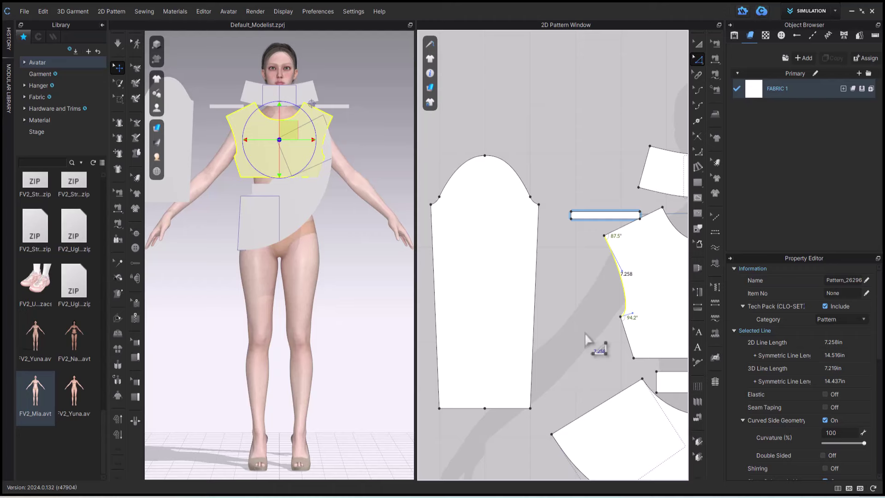
scroll(622, 235, "up", 5)
left_click_drag(622, 321, 600, 282)
left_click(588, 356)
scroll(587, 362, "down", 4)
middle_click_drag(588, 361, 514, 217)
left_click(541, 237)
left_click_drag(552, 254, 566, 250)
left_click(526, 273)
Reshape the lower end of the sleeve cap on the bodice side into a concave underarm curve
scroll(526, 273, "down", 4)
middle_click_drag(526, 273, 636, 274)
left_click(645, 255)
left_click(569, 175)
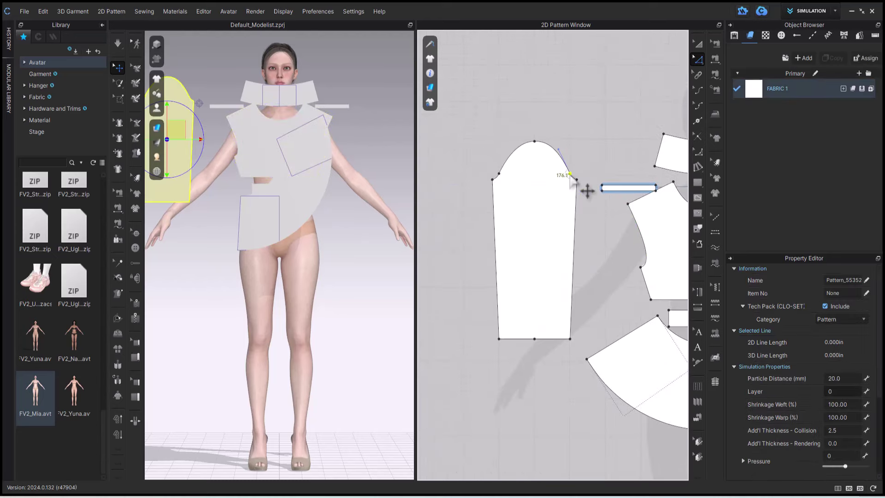
left_click(561, 159)
left_click(594, 156)
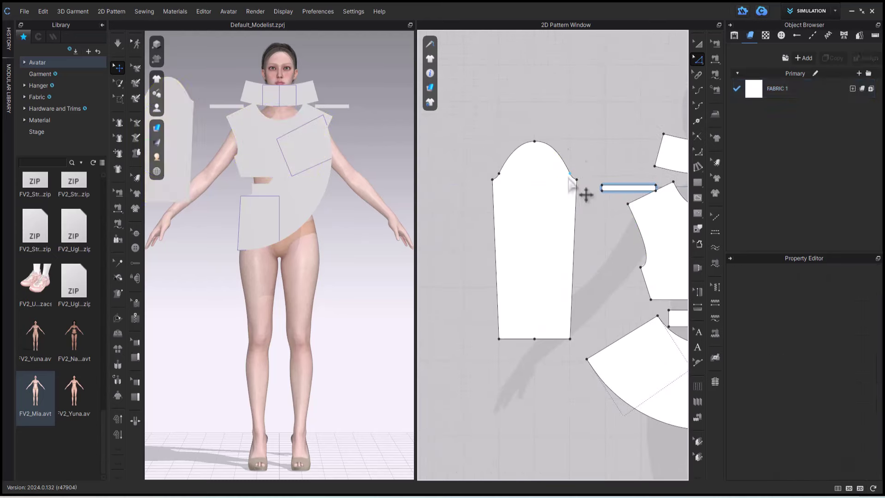
left_click_drag(576, 180, 573, 180)
left_click(594, 177)
left_click(578, 180)
scroll(579, 183, "up", 4)
left_click(614, 147)
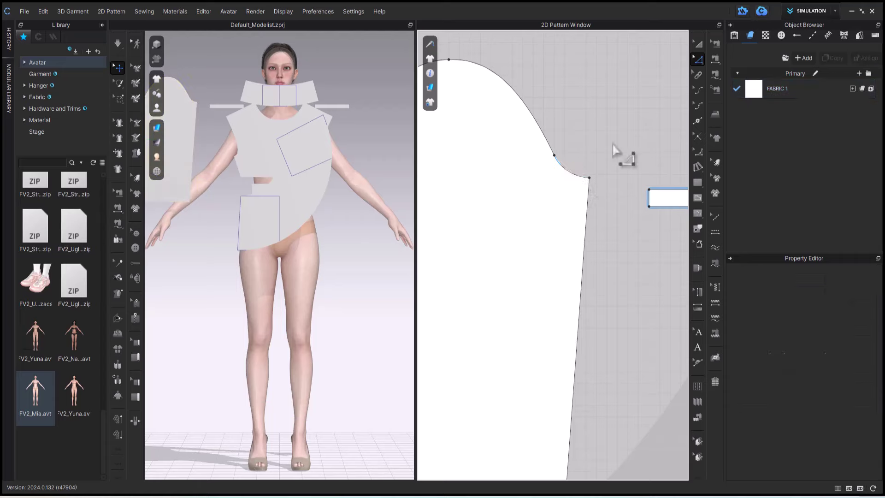
Smooth the upper curve of the sleeve cap on the bodice side from the cap's peak down to the underarm curve
left_click(551, 150)
left_click(575, 126)
middle_click_drag(572, 127, 663, 275)
left_click_drag(540, 208, 539, 199)
middle_click_drag(626, 210, 557, 138)
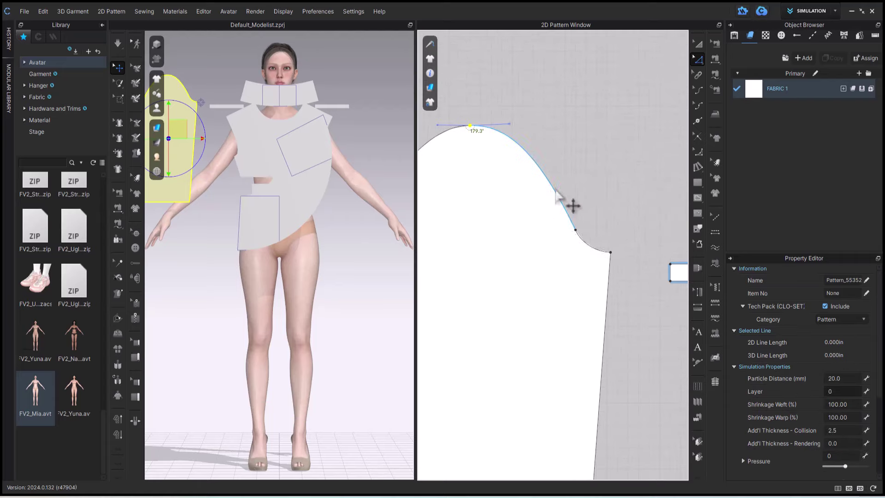
left_click(555, 187)
left_click(589, 247, "shift")
left_click(639, 351)
Shift the sleeve's opposite underarm corner outward and reshape that side of the cap into a matching curve
scroll(639, 350, "down", 4)
middle_click_drag(648, 356, 617, 220)
left_click_drag(451, 158, 442, 160)
left_click(448, 141)
left_click(472, 128)
left_click_drag(480, 110, 481, 99)
left_click(457, 154)
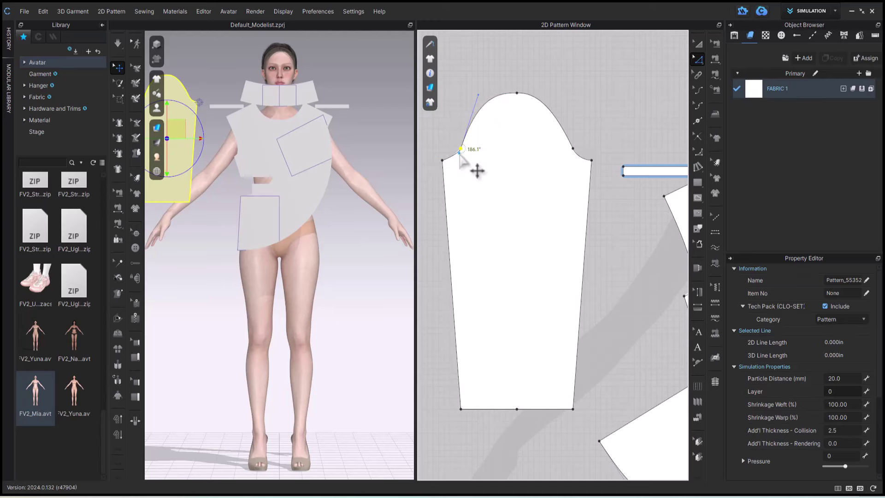
left_click(447, 146)
Duplicate the front collar, straps, bodice, waistband and skirt and place the copies beside the originals as back pieces
scroll(591, 168, "down", 5)
middle_click_drag(604, 203, 480, 201)
scroll(482, 147, "down", 2)
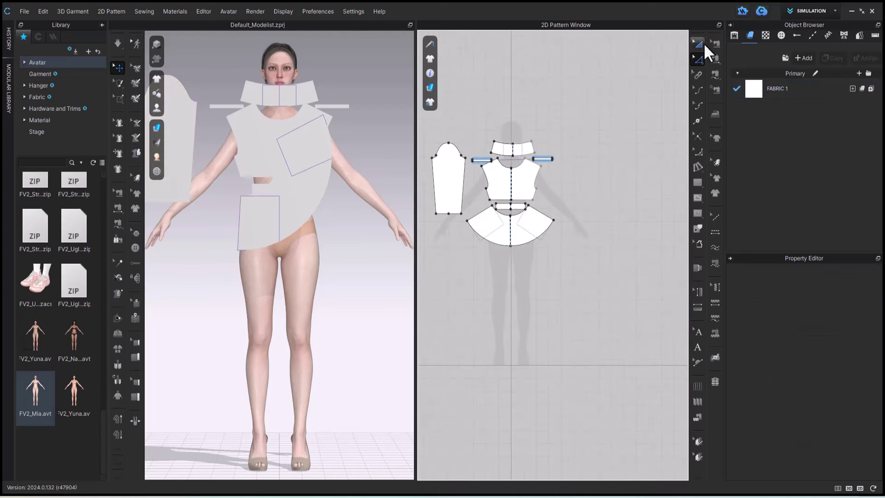
left_click_drag(569, 292, 571, 292)
key("ctrl+c")
key("ctrl+v")
left_click(605, 193)
left_click(574, 254)
scroll(570, 234, "up", 5)
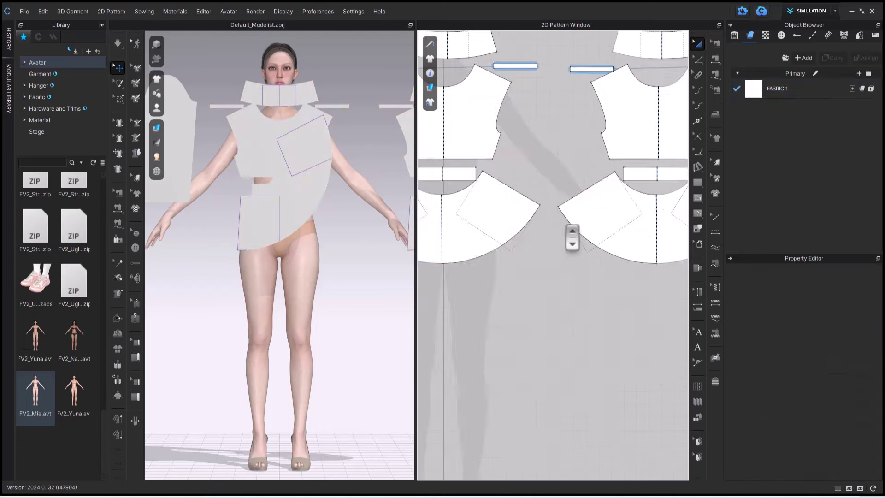
Raise the centre neck point of the back bodice and flatten the curve into a shallow back neckline
middle_click_drag(573, 237, 508, 371)
left_click(704, 60)
left_click_drag(595, 221, 594, 198)
scroll(593, 203, "up", 5)
left_click(526, 193)
left_click_drag(542, 232, 595, 199)
scroll(576, 199, "down", 4)
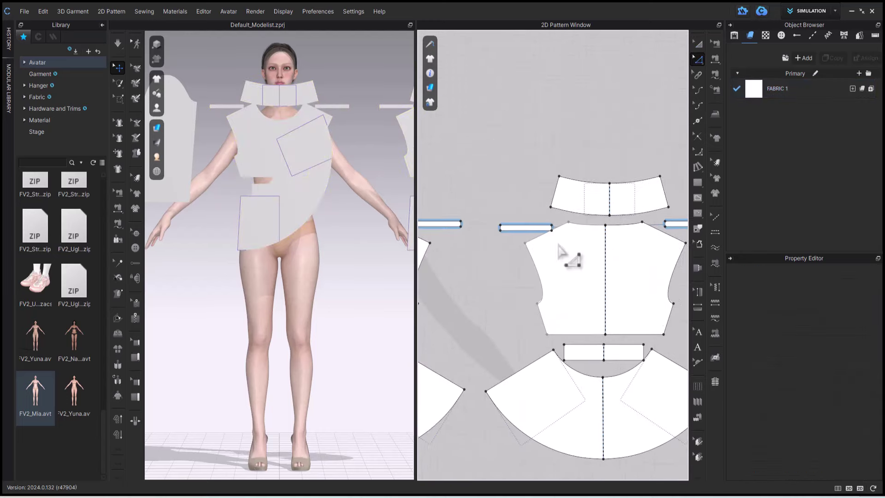
Narrow the back collar piece by moving its side edge inward
left_click(543, 235)
left_click_drag(557, 187, 571, 191)
left_click(600, 141)
Create a linked mirrored copy of the sleeve and place it on the far side of the back pieces
scroll(602, 144, "down", 5)
middle_click_drag(608, 191, 657, 202)
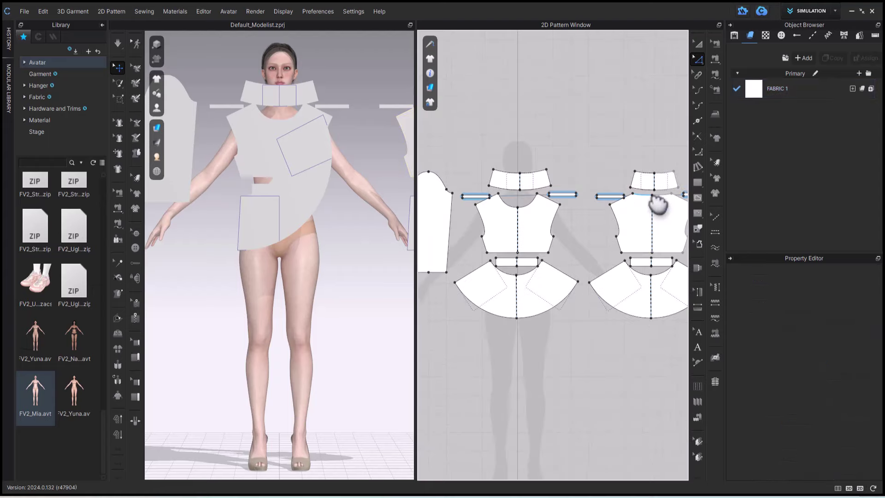
middle_click_drag(434, 211, 484, 207)
key("a")
left_click(476, 207)
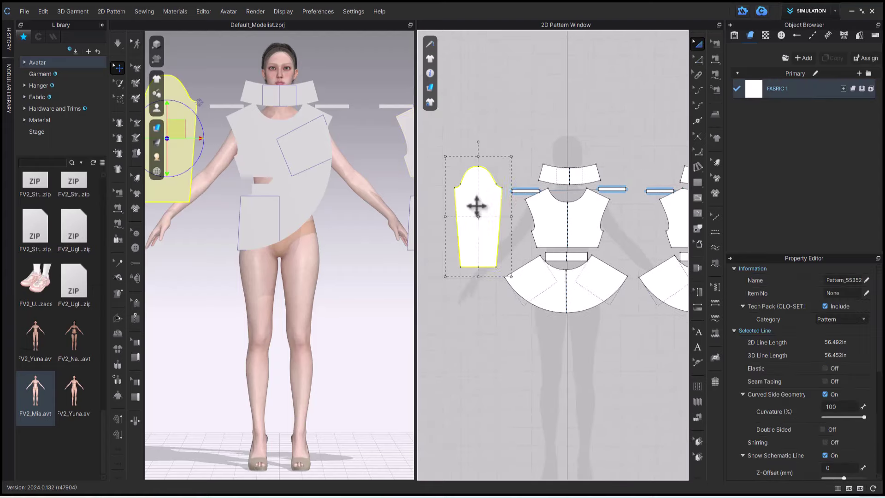
right_click(477, 207)
left_click(521, 69)
middle_click_drag(680, 202, 538, 192)
left_click_drag(687, 198, 669, 219)
left_click(628, 150)
scroll(627, 150, "down", 4)
scroll(627, 148, "up", 3)
mouse_move(627, 147)
middle_mouse_down()
mouse_move(656, 132)
mouse_move(641, 156)
middle_mouse_up()
Sew the front and back bodice together at the side seams and the front and back skirt at theirs
left_click(715, 59)
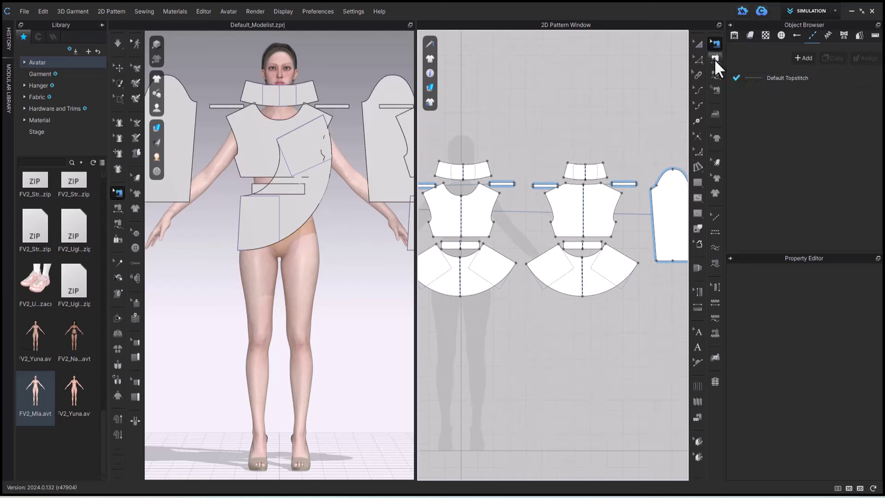
left_click(553, 225)
left_click(493, 226)
left_click(493, 249)
left_click(551, 250)
Sew the back waistband to the back skirt and bodice hem, and join the front and back waistbands at the sides
scroll(604, 256, "up", 5)
left_click(503, 236)
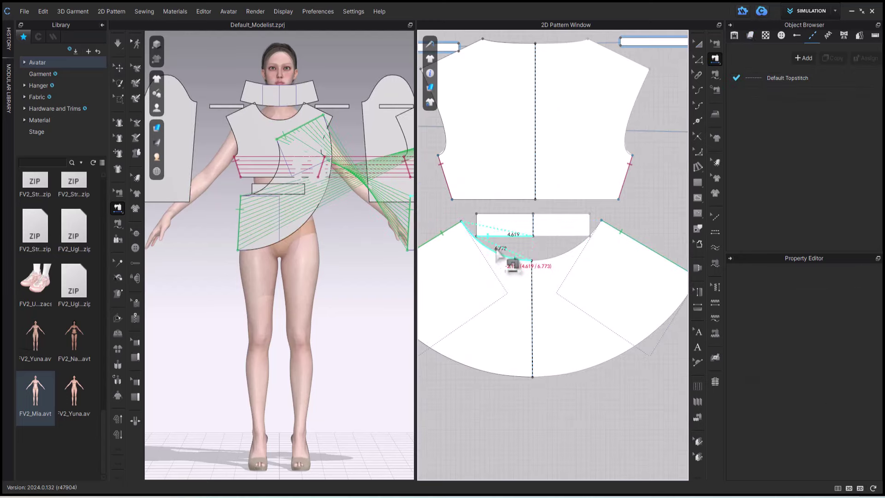
left_click(498, 252)
left_click(519, 200)
left_click(476, 222)
middle_click_drag(463, 221, 589, 252)
left_click(450, 217)
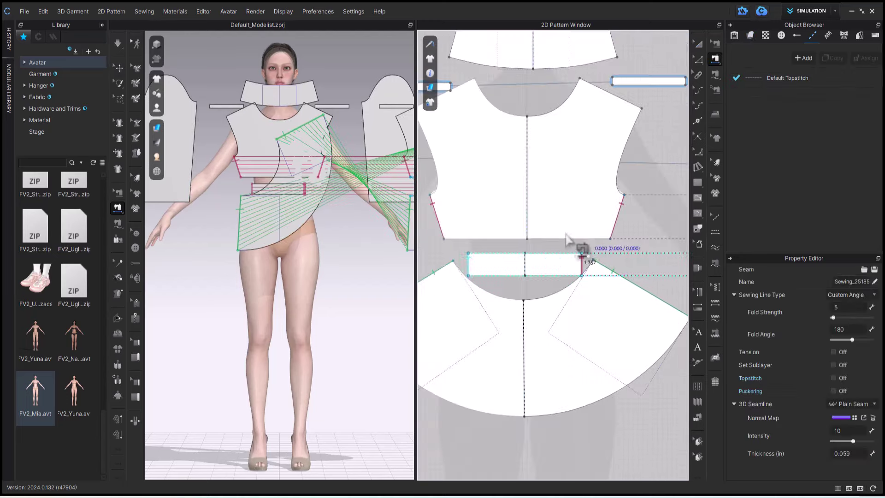
Sew the front waistband's upper edge to the front bodice hem and its lower edge to the front skirt's waist
left_click(562, 239)
left_click(548, 254)
left_click(494, 275)
left_click(497, 288)
Sew the front and back straps to their bodice shoulders and join the straps along their upper long edges
scroll(507, 299, "down", 3)
left_click(496, 230)
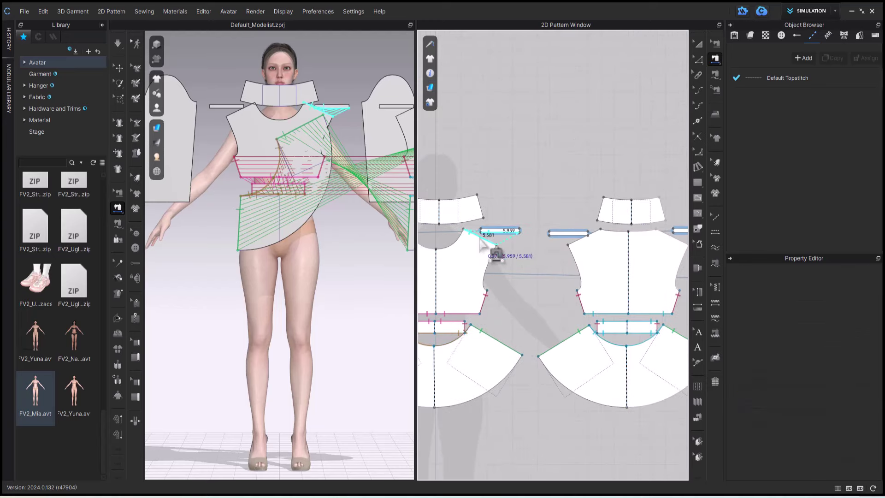
scroll(595, 242, "up", 4)
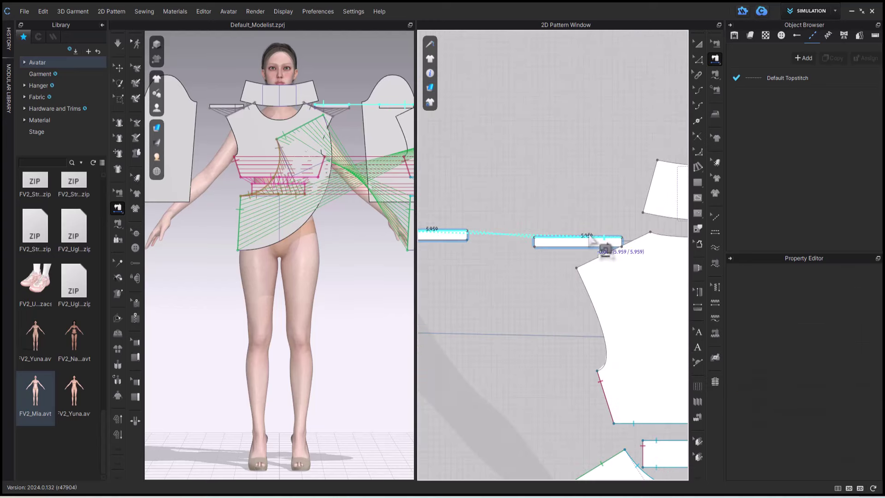
middle_click_drag(594, 212, 654, 227)
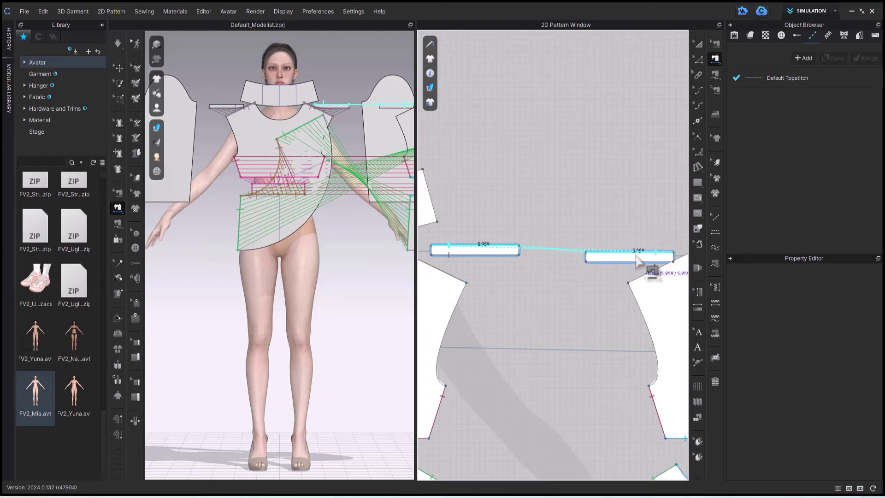
left_click(641, 255)
left_click(630, 268)
left_click(642, 276)
Sew the front and back collar pieces together at the sides and the back collar's lower edge to the back neckline
middle_click_drag(600, 208, 516, 196)
left_click(423, 200)
middle_click_drag(683, 210, 558, 190)
left_click(642, 203)
left_click(569, 197)
left_click(592, 214)
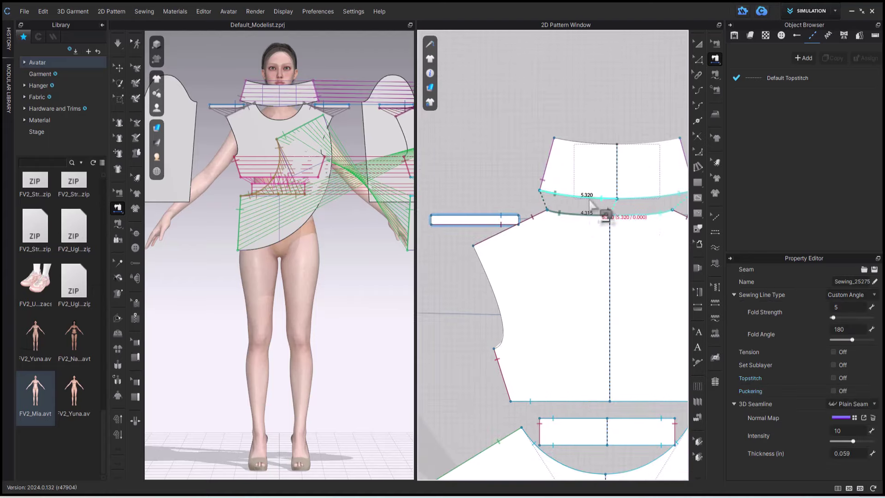
Sew the lower edge of the front collar to the front bodice's neckline
scroll(599, 211, "down", 4)
middle_click_drag(616, 249, 751, 196)
left_click(588, 158)
left_click(572, 177)
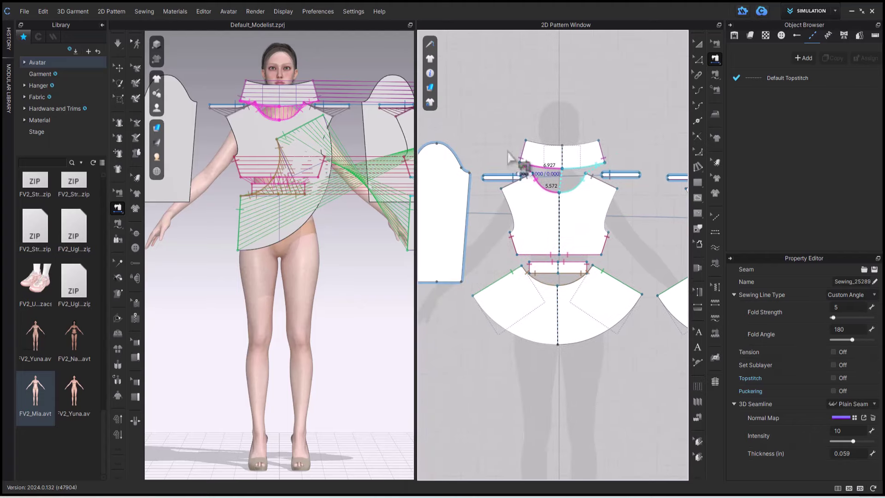
Sew the two long side edges of the sleeve to each other
middle_click_drag(514, 169, 551, 171)
left_click(501, 198)
left_click(441, 192)
Free-sew the front half of the sleeve cap to the front bodice's armhole
left_click(716, 76)
left_click(504, 164)
left_click(471, 135)
left_click(545, 224)
left_click(535, 180)
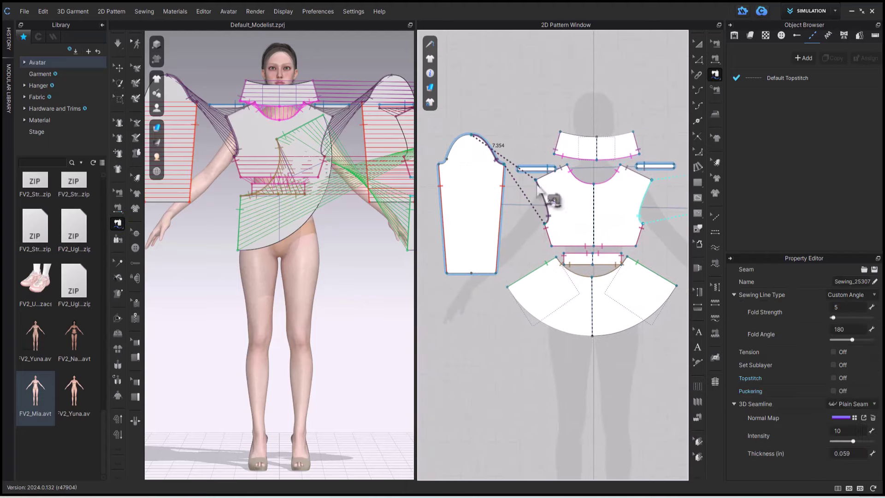
Free-sew the back half of the sleeve cap to the back bodice's armhole
left_click(439, 164)
left_click(471, 135)
middle_click_drag(627, 162, 511, 166)
left_click(527, 228)
left_click(536, 185)
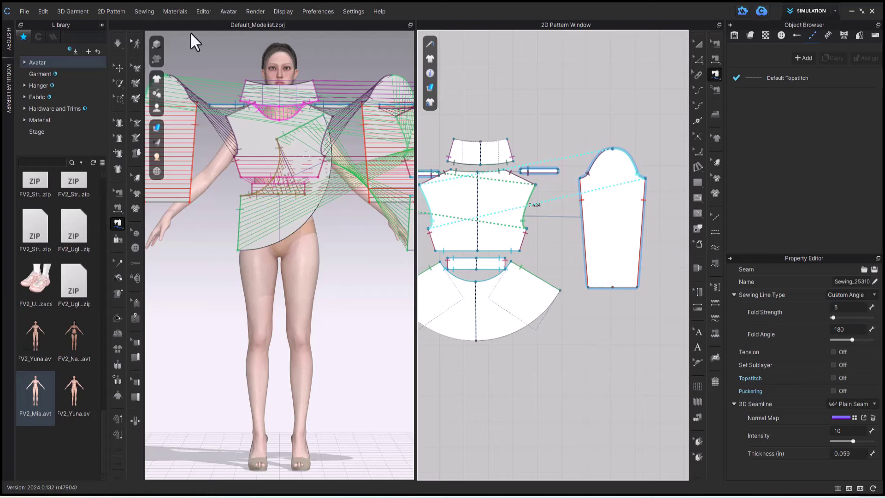
Display the arrangement points around the avatar and bring her back into view
middle_click_drag(161, 42, 177, 91)
mouse_move(159, 115)
left_click(194, 143)
right_click_drag(230, 116, 392, 115)
Select the back collar, straps, bodice, waistband and skirt together and arrange them at the avatar's mid-back point
left_click(701, 43)
left_click(469, 154)
left_click(432, 174, "shift")
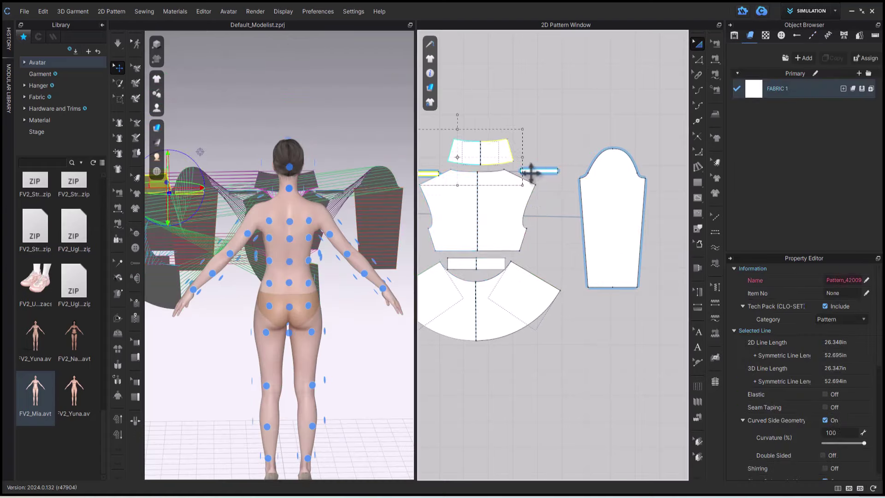
left_click(530, 172, "shift")
left_click(503, 208, "shift")
left_click(462, 265, "shift")
left_click(456, 305, "shift")
left_click(289, 262)
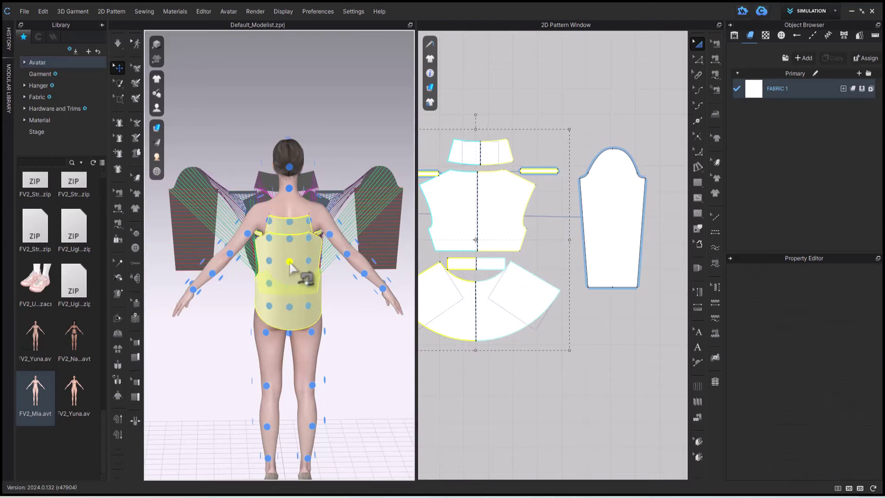
Arrange the back skirt behind the avatar's hips and the back collar behind her neck
left_click(571, 383)
left_click(506, 313)
scroll(290, 335, "up", 3)
middle_click_drag(290, 336, 302, 246)
left_click(301, 245)
right_click_drag(301, 245, 390, 302)
left_click(476, 154)
left_click(316, 90)
Arrange the back bodice on the avatar's upper back and the back waistband at her waist
left_click(321, 158)
right_click_drag(320, 152, 326, 127)
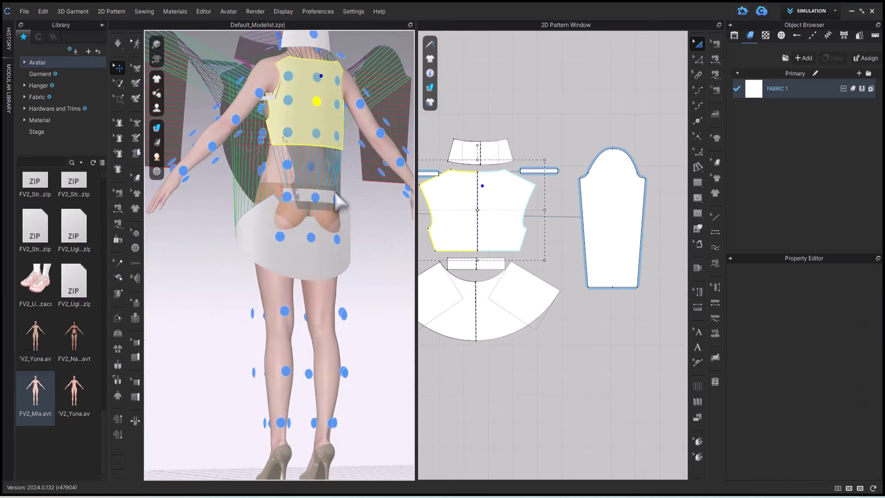
left_click(411, 250)
left_click(316, 178)
Move the front skirt clear of the body and arrange it on the front hip point
right_click_drag(350, 213, 529, 249)
left_click(282, 295)
left_click_drag(308, 205, 336, 278)
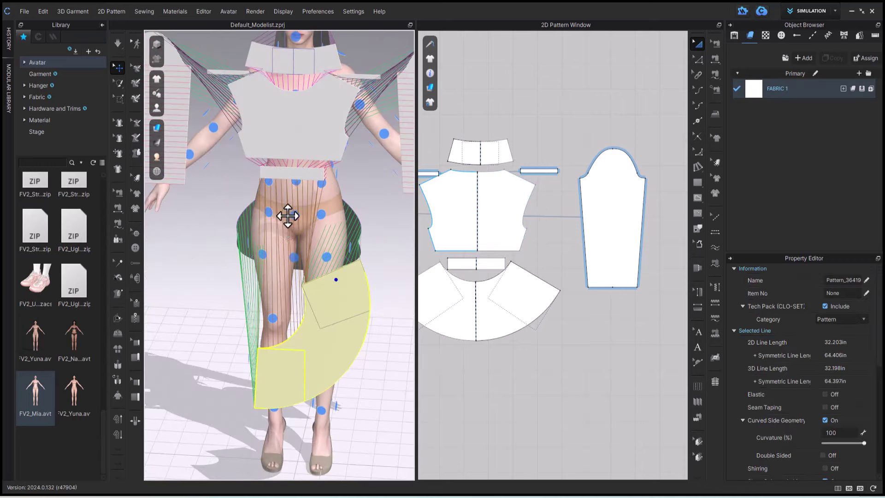
left_click(296, 213)
Arrange the front bodice on the avatar's chest point and the front collar on the front neck point
middle_click_drag(297, 182, 297, 302)
left_click_drag(310, 260, 316, 340)
left_click(293, 237)
left_click_drag(294, 184, 275, 267)
left_click(293, 168)
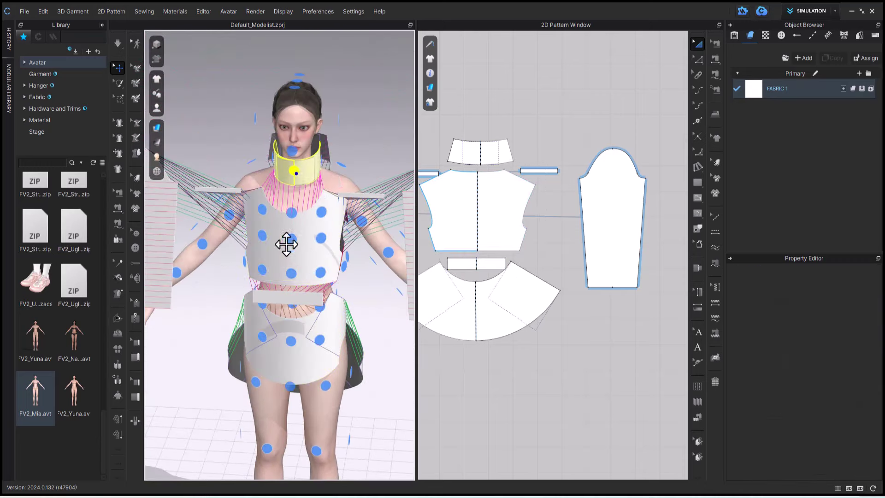
Delete the seams that join the two halves of the sleeve cap to the front and back armholes
right_click_drag(293, 168, 197, 213)
left_click(227, 223)
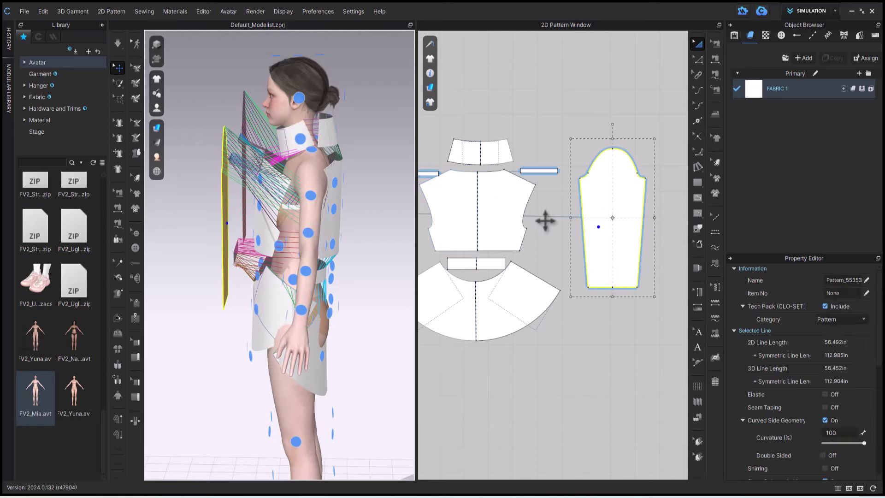
scroll(547, 222, "down", 2)
middle_click_drag(557, 224, 785, 226)
left_click(715, 44)
left_click(487, 164)
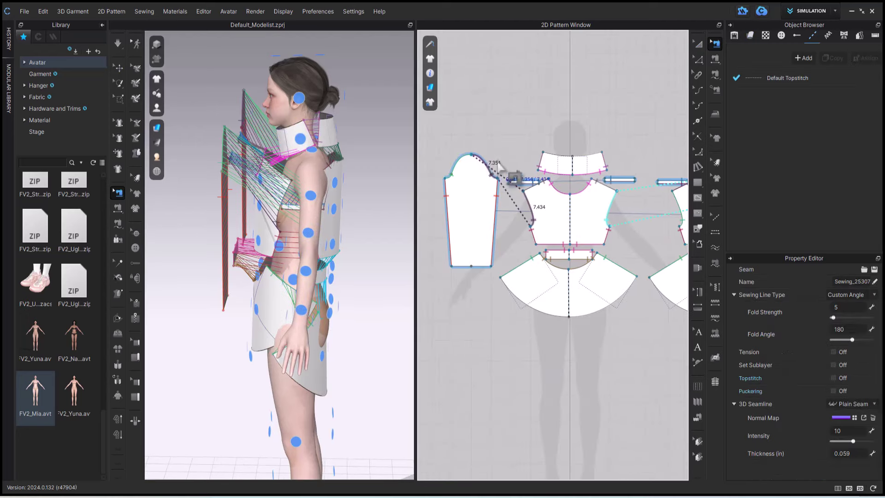
key("Delete")
left_click(453, 171)
key("Delete")
Sew the sleeve cap's two halves to the front and back armholes together with the strap ends, using M:N segment sewing
scroll(519, 197, "up", 3)
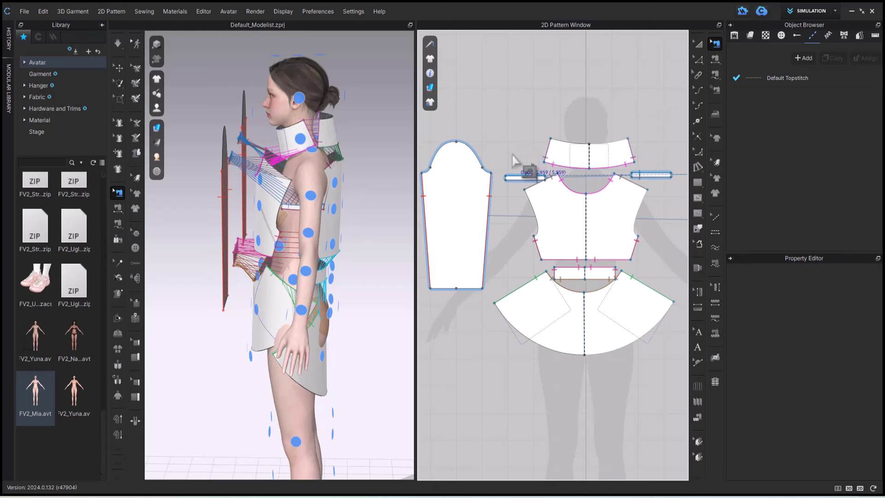
left_click(715, 75)
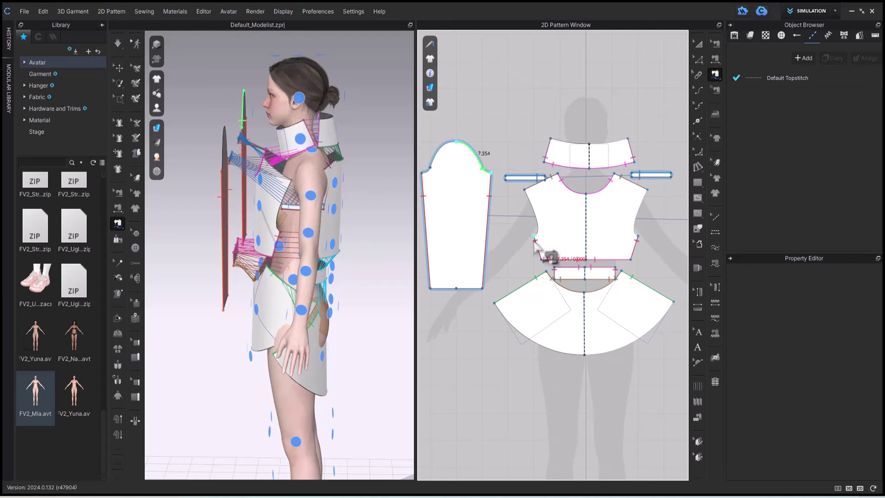
left_click(510, 188)
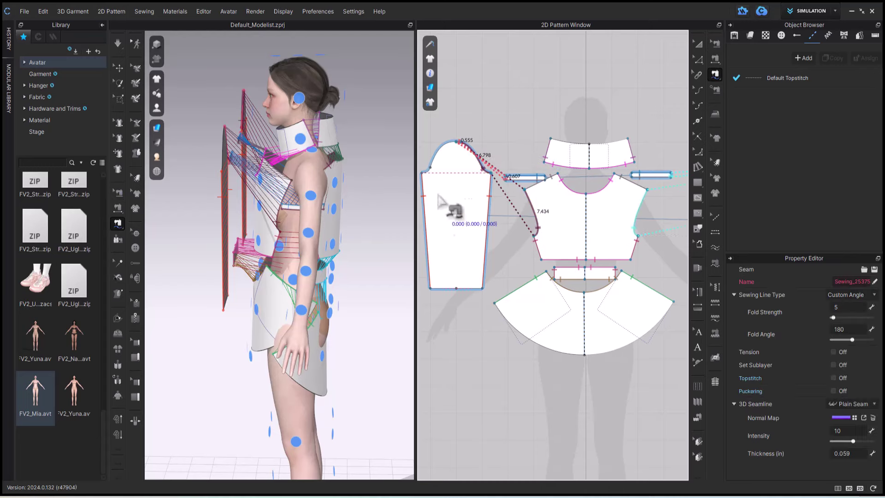
left_click(456, 145)
middle_click_drag(456, 146, 641, 110)
left_click(555, 154)
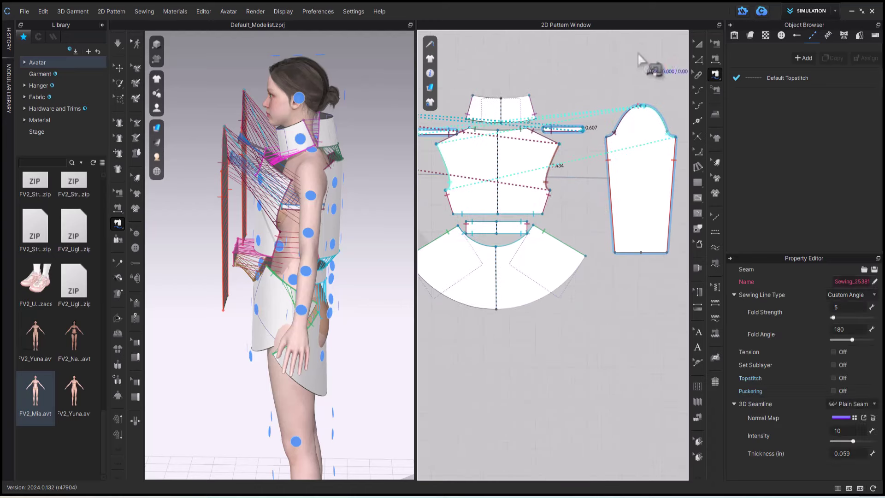
Arrange the sleeve around the avatar's arm in the 3D window
scroll(216, 142, "down", 3)
right_click_drag(216, 143, 235, 130)
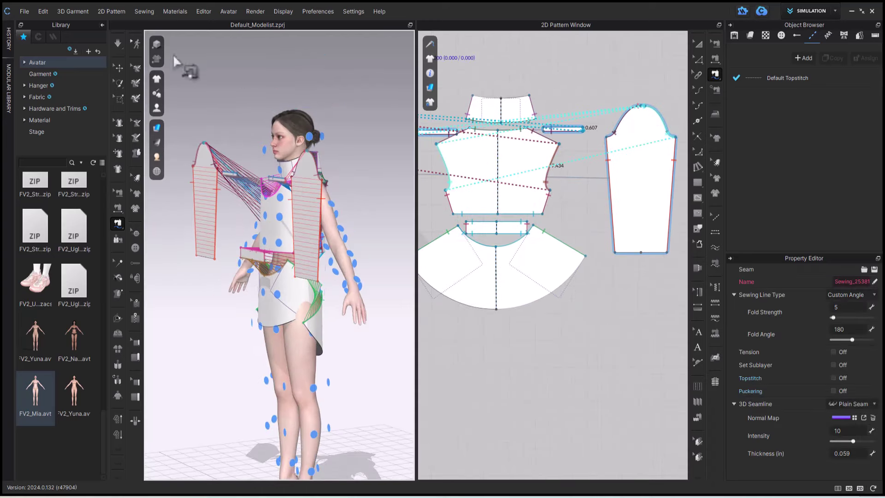
left_click(119, 68)
left_click(209, 176)
right_click_drag(376, 213, 261, 256)
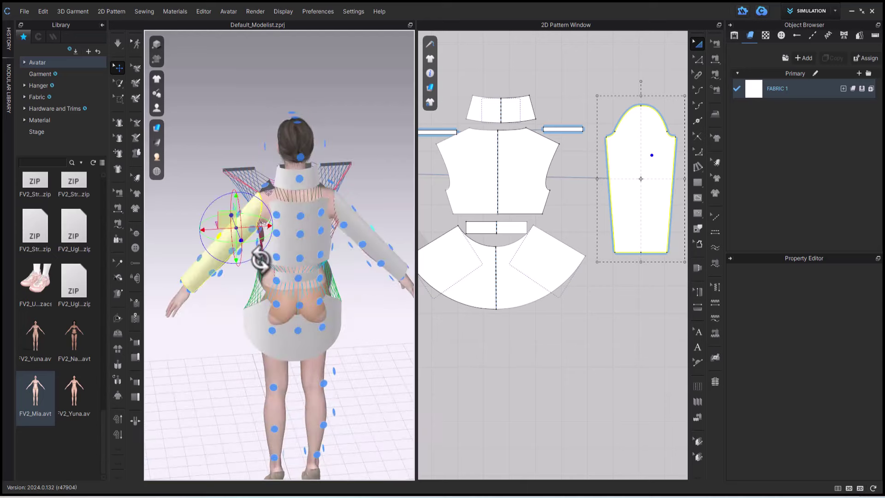
Select the back shoulder strap and move it onto the top of the avatar's shoulder
left_click(550, 130)
left_click(446, 131)
right_click_drag(290, 231, 372, 271)
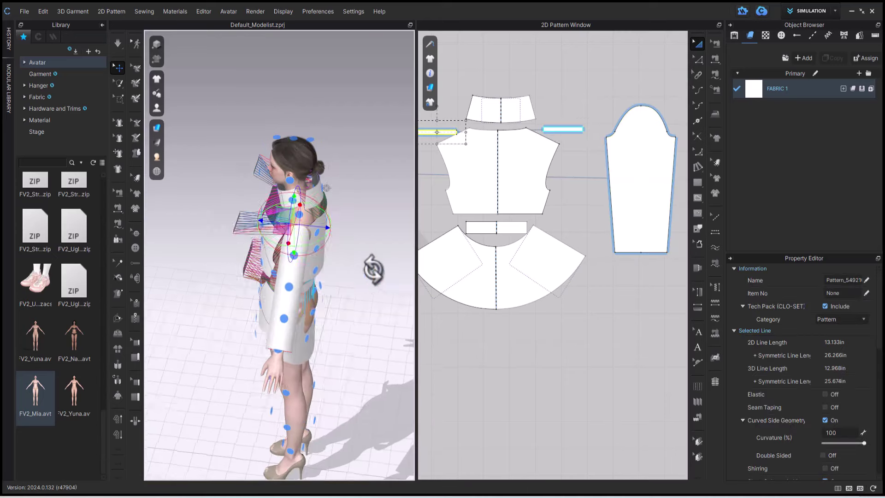
left_click_drag(264, 222, 289, 217)
scroll(296, 201, "up", 4)
scroll(296, 201, "up", 3)
right_click_drag(360, 199, 286, 148)
left_click(342, 118)
left_click(380, 161)
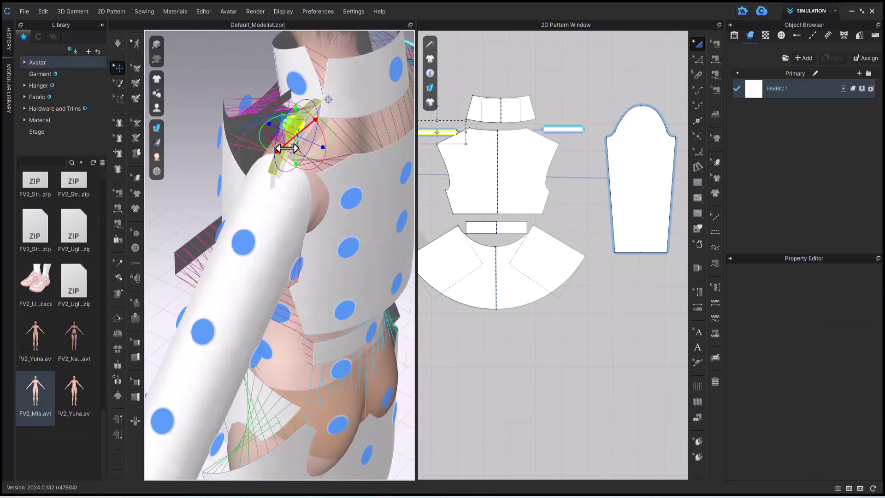
Delete the seam that joins the long edges of the front and back shoulder straps
left_click(715, 59)
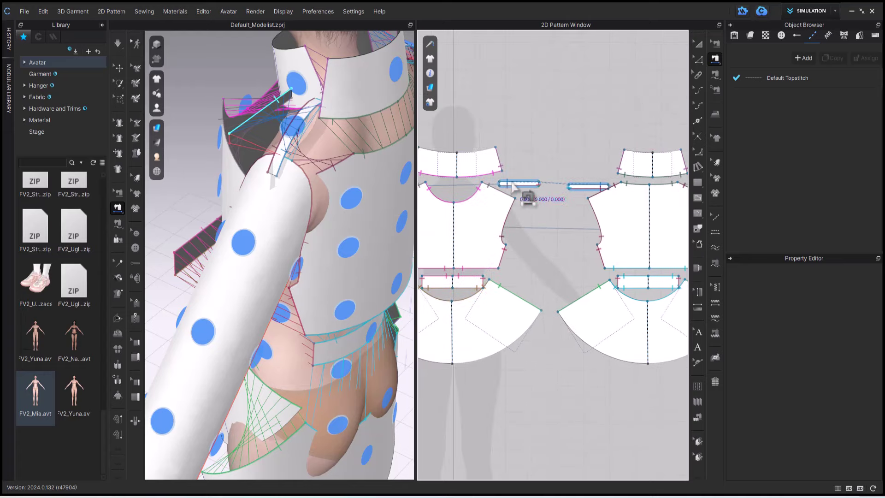
scroll(547, 242, "down", 1)
middle_click_drag(547, 243, 581, 240)
scroll(448, 192, "up", 5)
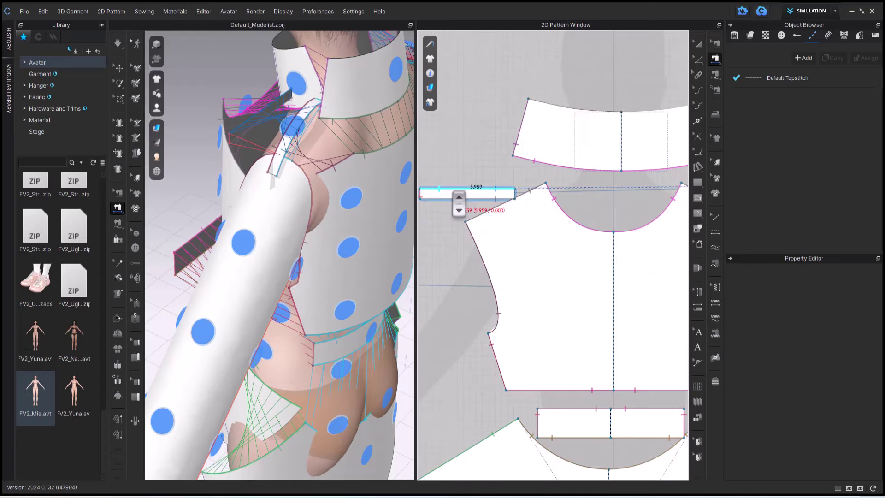
key("b")
scroll(498, 181, "down", 2)
middle_click_drag(498, 181, 453, 190)
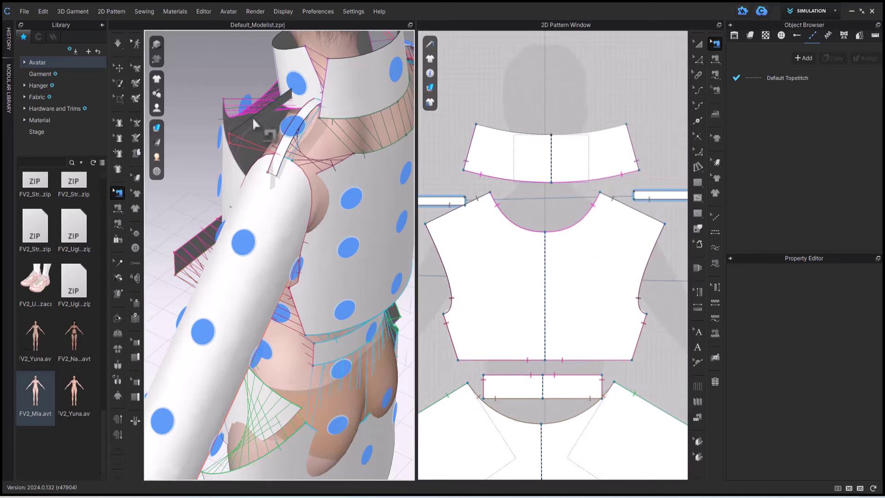
Move the front shoulder strap back over the top of the avatar's shoulder
left_click(118, 68)
left_click(264, 113)
left_click(292, 124)
right_click_drag(292, 124, 364, 131)
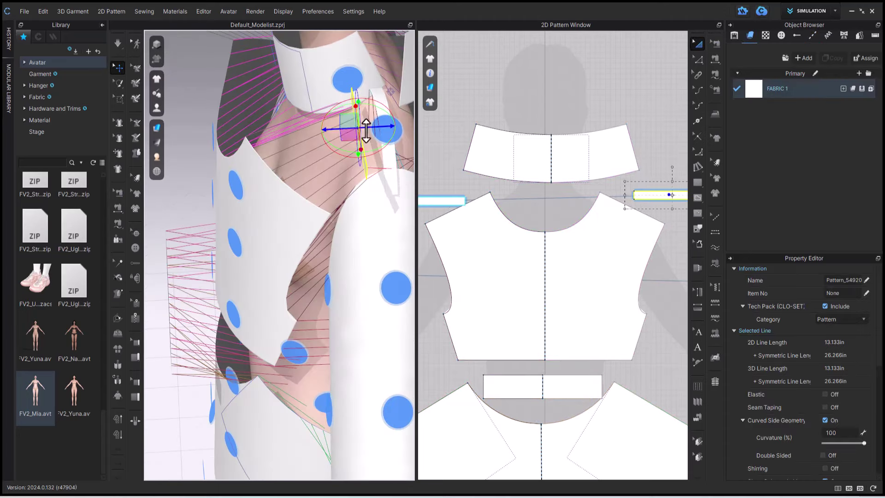
left_click_drag(364, 131, 390, 130)
right_click_drag(388, 144, 307, 151)
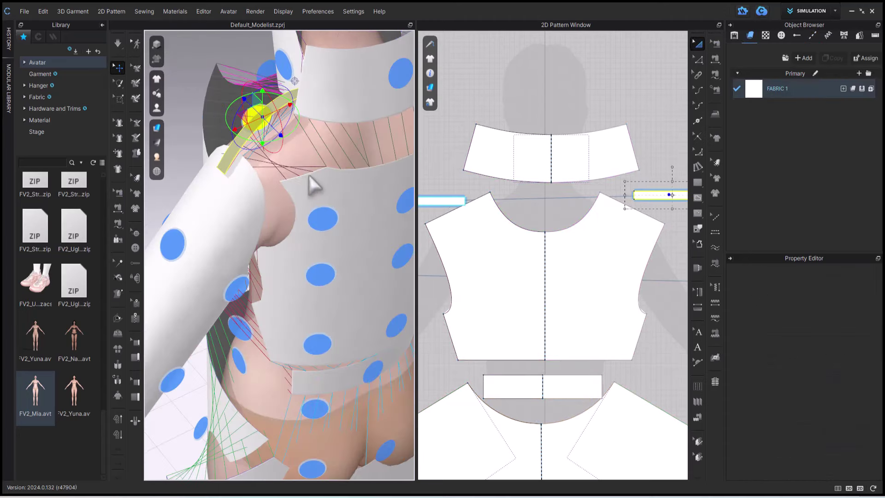
Separate the two straps by moving the front strap outward and lifting the back strap above the shoulder
left_click(715, 43)
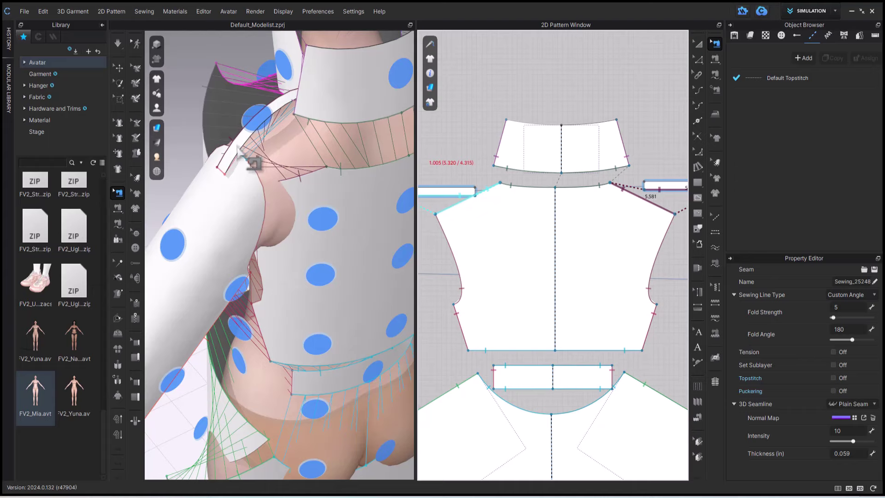
left_click(119, 69)
left_click_drag(240, 134, 253, 154)
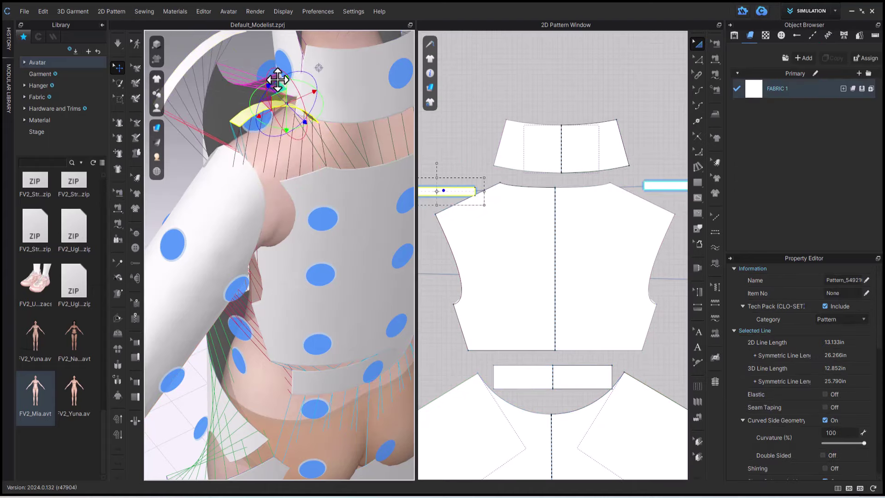
Sew the upper long edges of the front and back shoulder straps together with segment sewing
left_click(122, 209)
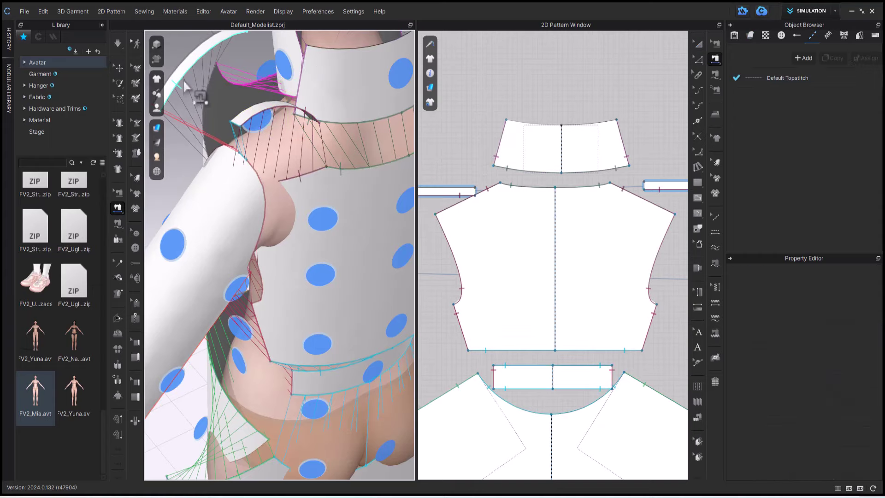
left_click(185, 81)
scroll(546, 97, "down", 2)
scroll(351, 111, "down", 3)
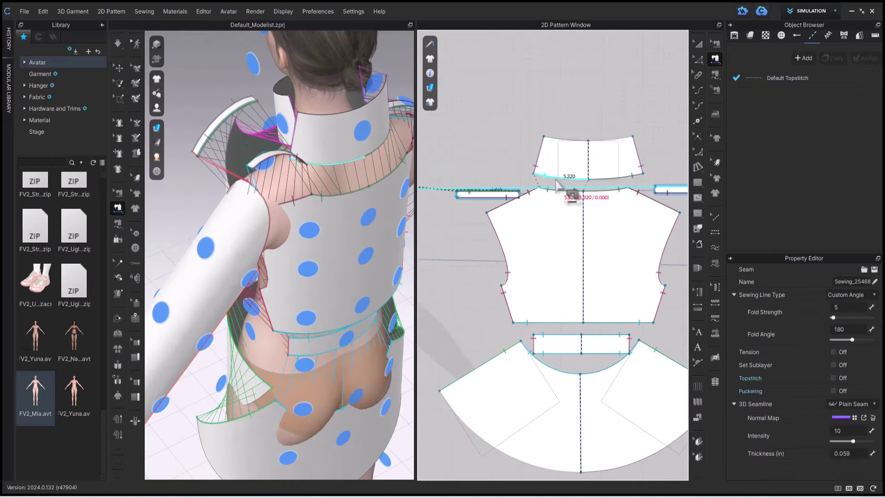
Replace the front collar's neckline seam with an M:N seam joining its lower edge to the front neckline and the strap end
left_click(716, 42)
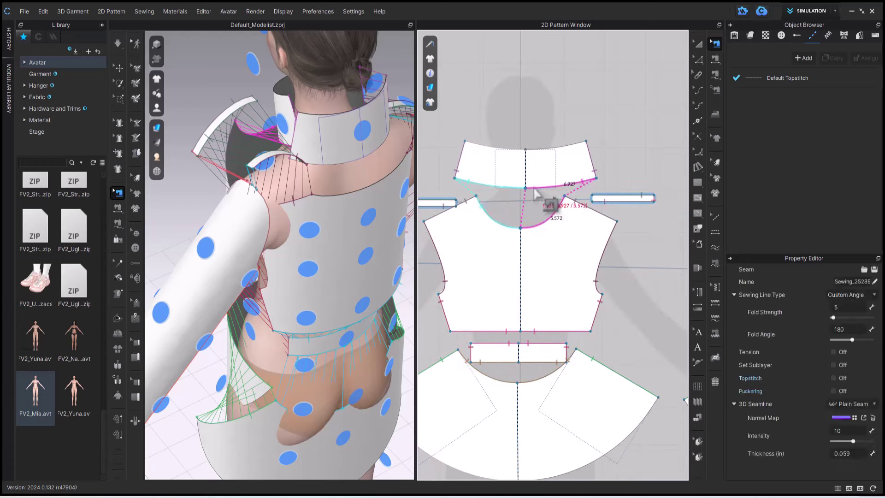
left_click(715, 74)
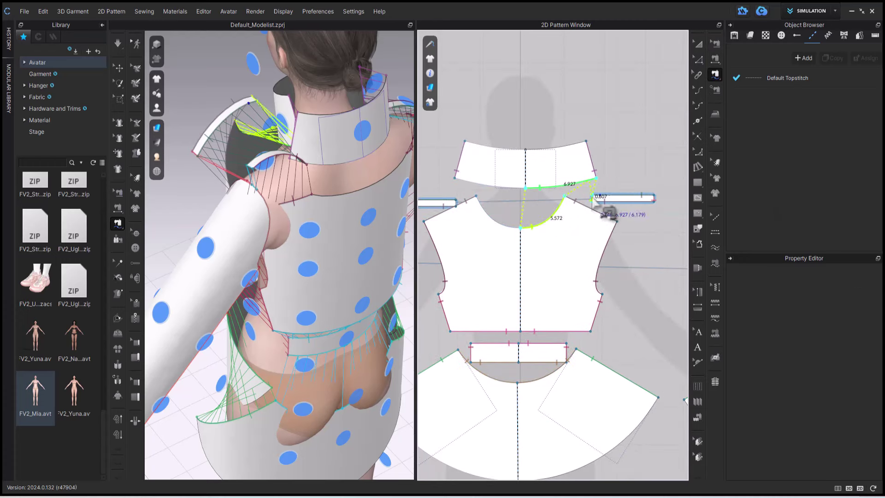
left_click(592, 200, "shift")
Sew the back collar's lower edge to the back neckline and the back strap end with M:N segment sewing
middle_click_drag(664, 168, 401, 159)
left_click(571, 179)
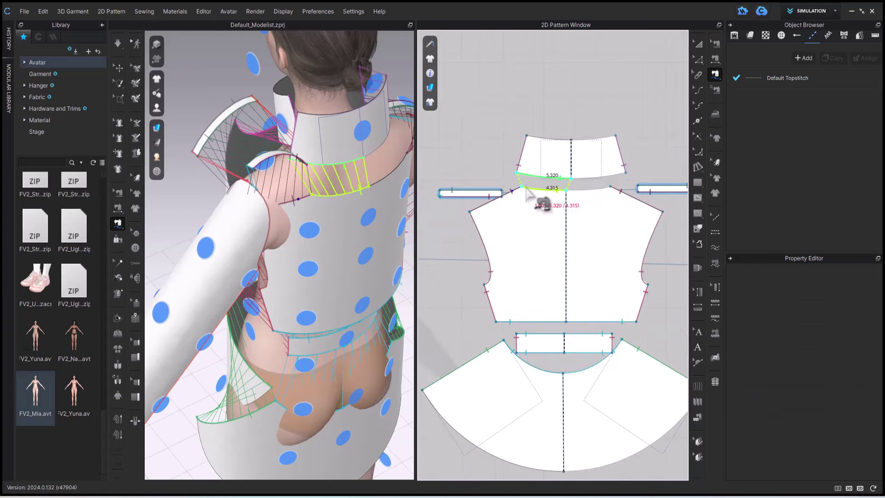
left_click(521, 208)
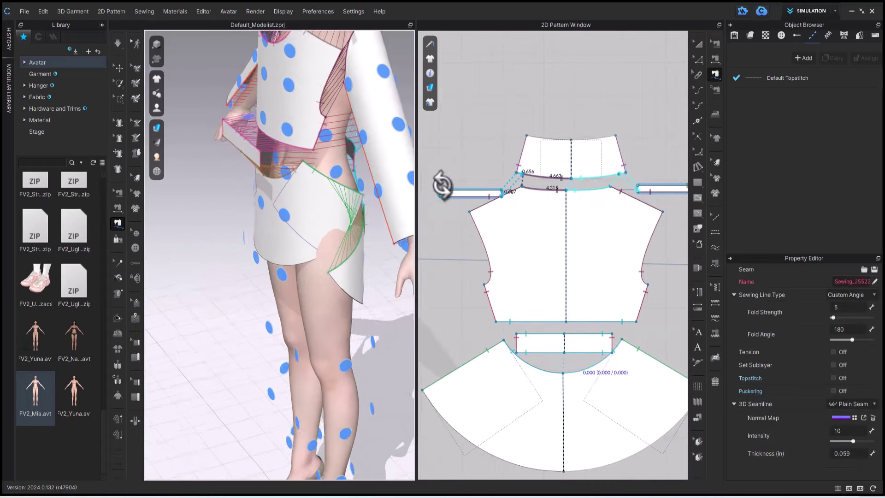
Simulate the garment and pull the skirt, bodice and sleeve fabric into shape on the avatar
right_click_drag(533, 175, 494, 161)
key("space")
scroll(369, 221, "down", 3)
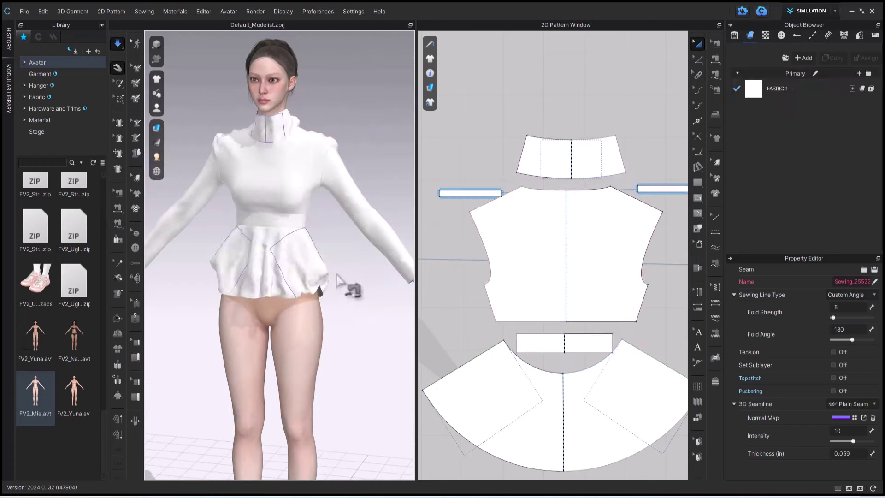
left_click_drag(313, 279, 344, 286)
right_click_drag(344, 281, 120, 262)
left_click_drag(391, 127, 417, 107)
left_click_drag(344, 161, 305, 156)
right_click_drag(314, 171, 546, 187)
left_click_drag(334, 208, 336, 222)
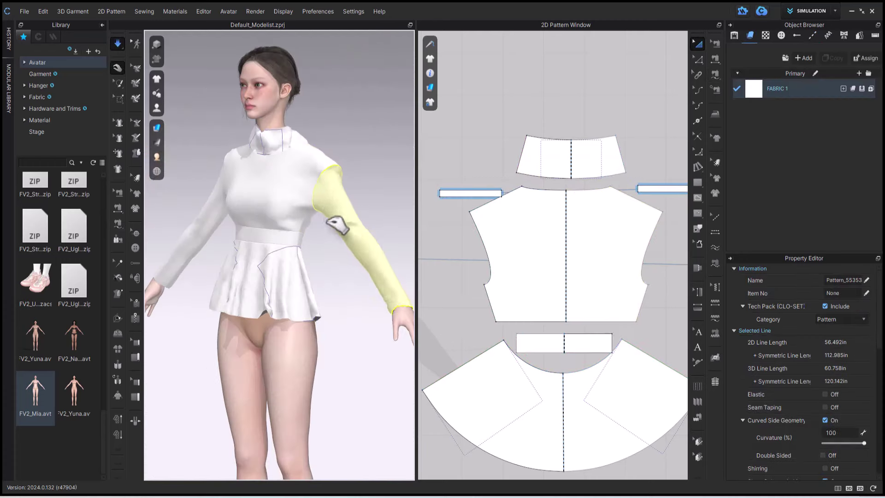
left_click_drag(251, 302, 259, 327)
Hide the garment's internal lines in 3D and pull the high collar down into soft folds at the front and back
left_click(158, 59)
left_click(157, 60)
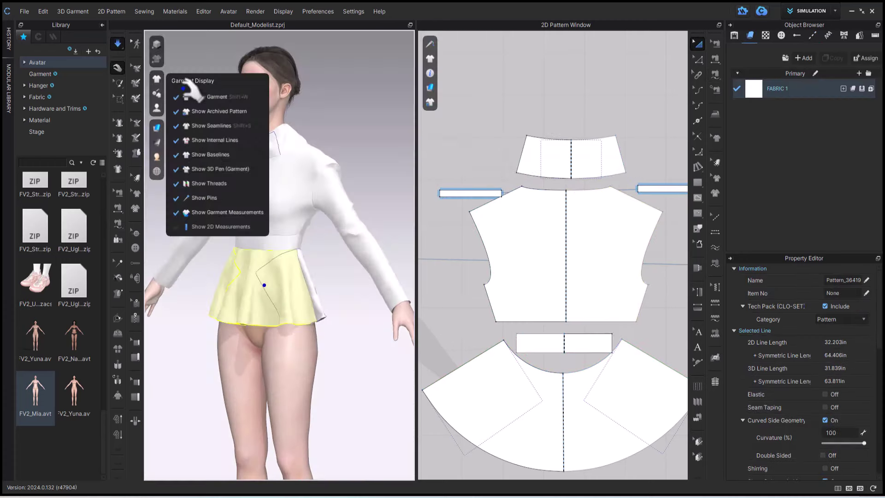
mouse_move(372, 138)
right_mouse_down()
mouse_move(251, 143)
mouse_move(370, 144)
right_mouse_up()
left_click_drag(254, 149, 238, 189)
right_click_drag(376, 122, 183, 115)
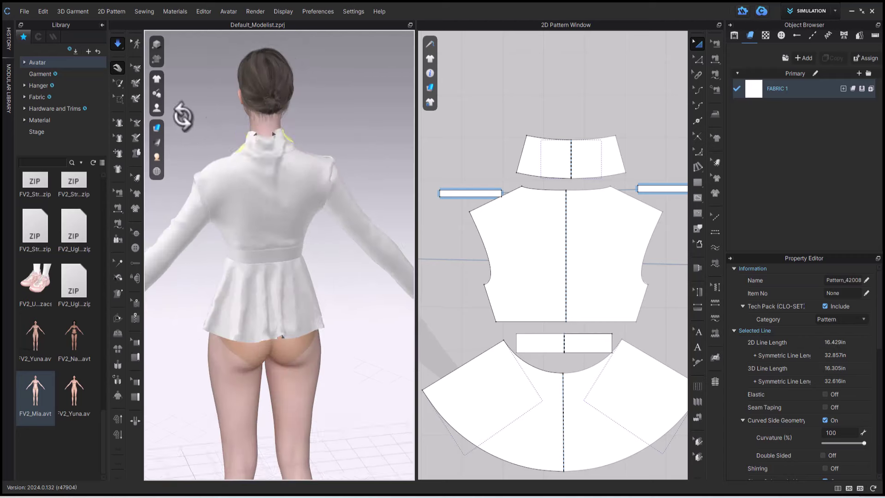
left_click_drag(257, 148, 262, 136)
left_click(362, 134)
key("2")
Offset the back collar's upper edge inward by 0.5 in as an internal line
left_click(699, 59)
right_click(544, 138)
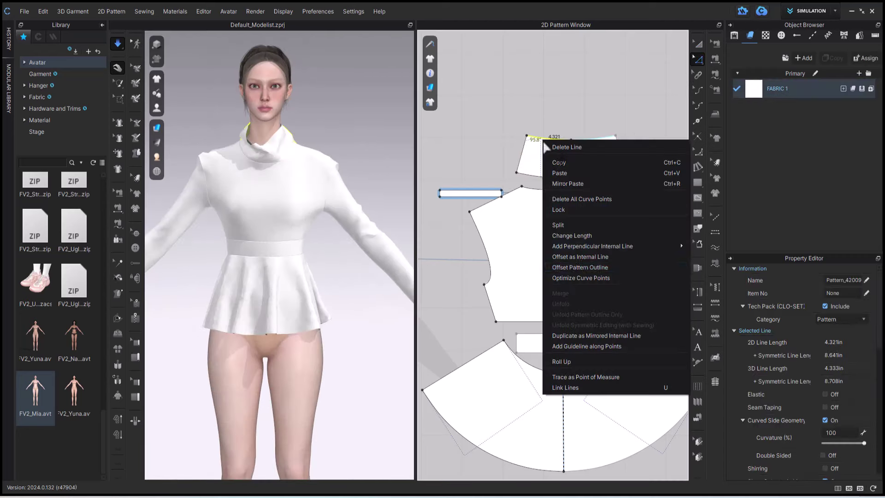
left_click(578, 262)
type(".5")
left_click(419, 295)
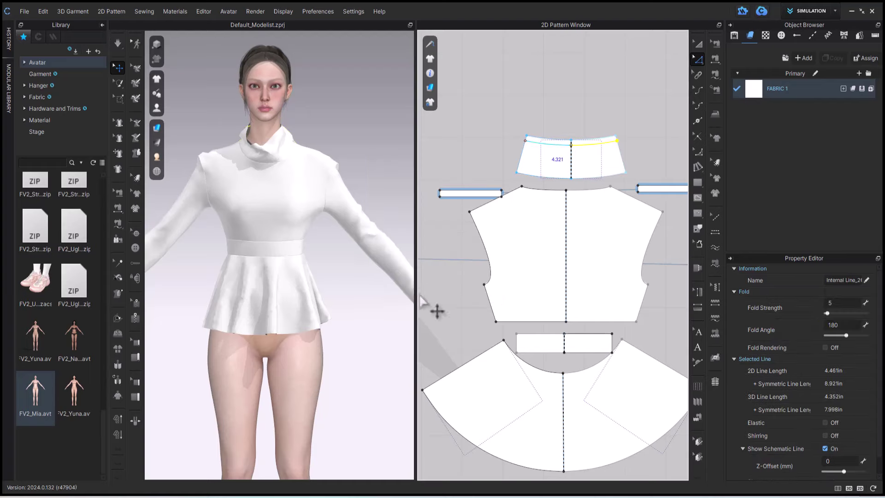
right_click(532, 141)
left_click(558, 317)
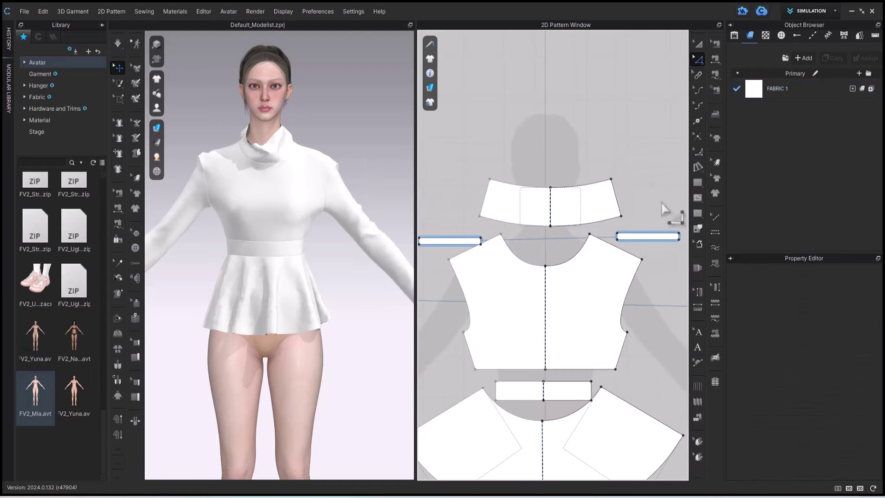
Offset the front collar's upper edge inward by 0.5 in as an internal line
right_click(541, 188)
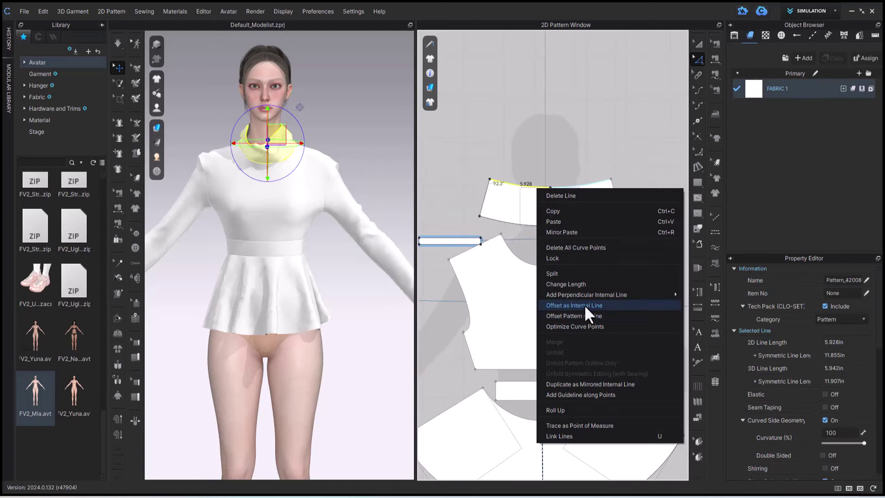
left_click(585, 307)
left_click(418, 295)
right_click(493, 185)
left_click(544, 362)
Offset the hem edges of the front and back skirts inward by 0.5 in as internal lines
middle_click_drag(314, 252, 318, 193)
scroll(548, 269, "down", 4)
middle_click_drag(544, 434, 487, 301)
left_click(487, 264)
left_click(609, 254)
left_click(511, 261, "shift")
right_click(511, 261)
left_click(573, 359)
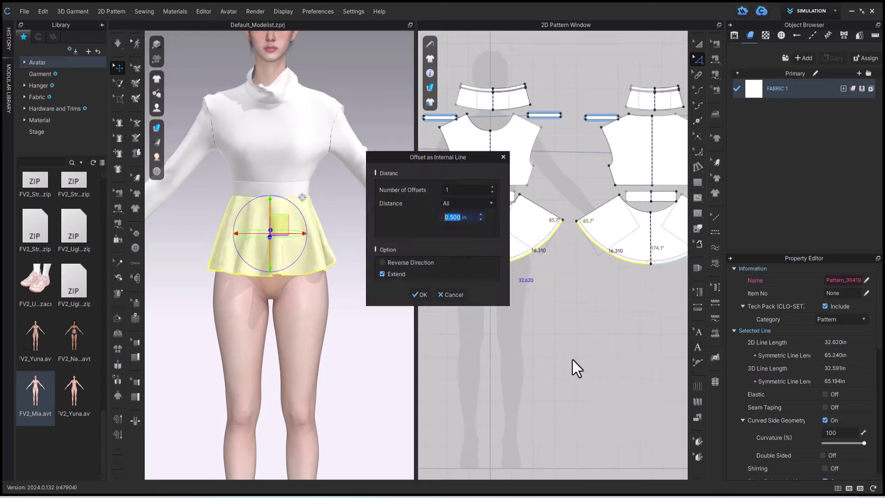
left_click(417, 295)
right_click(527, 251)
left_click(549, 167)
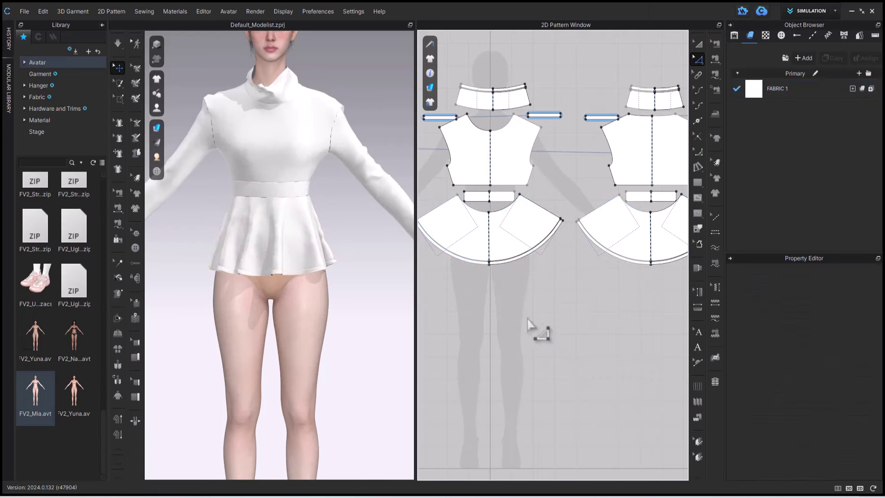
Select the front shoulder strap and scale it down lengthwise to about 4.56 in
scroll(554, 268, "up", 2)
scroll(557, 270, "down", 4)
middle_click_drag(561, 271, 647, 290)
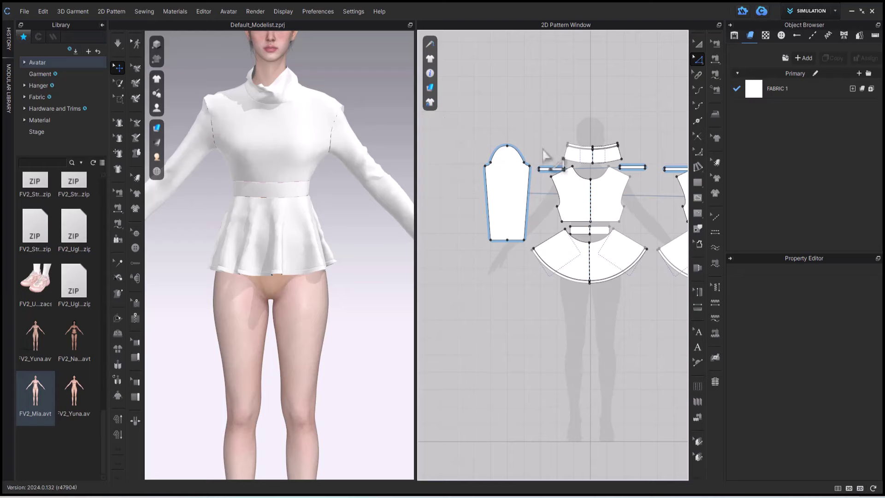
right_click_drag(342, 102, 245, 105)
scroll(609, 130, "up", 4)
left_click(215, 125)
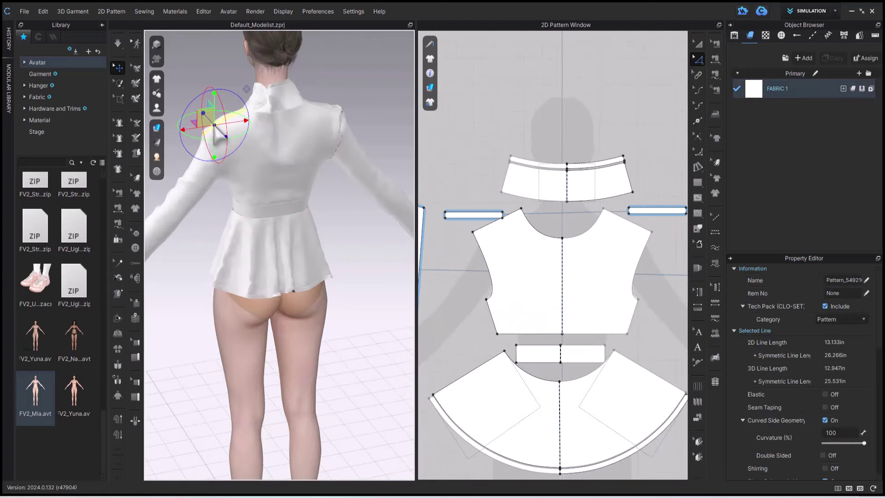
scroll(568, 247, "down", 2)
middle_click_drag(569, 246, 503, 225)
right_click_drag(333, 235, 331, 236)
middle_click_drag(331, 236, 391, 243)
middle_click_drag(495, 221, 564, 223)
key("a")
left_click(517, 207)
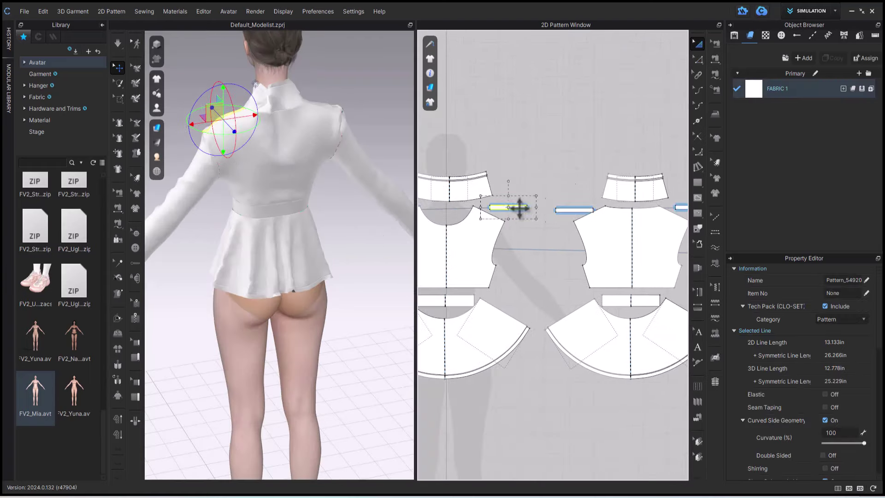
left_click_drag(535, 207, 528, 207)
Measure the front shoulder strap's long edge and scale the back shoulder strap down lengthwise to about 4.4 in
scroll(527, 208, "up", 5)
left_click(534, 184)
left_click(699, 57)
left_click(449, 200)
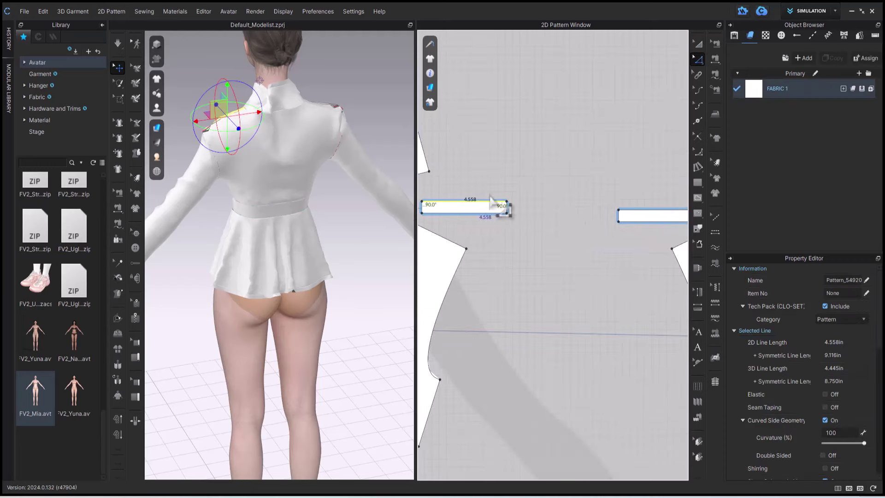
left_click(553, 231)
middle_click_drag(636, 235, 508, 208)
left_click(698, 43)
left_click(546, 188)
left_click_drag(478, 188, 506, 128)
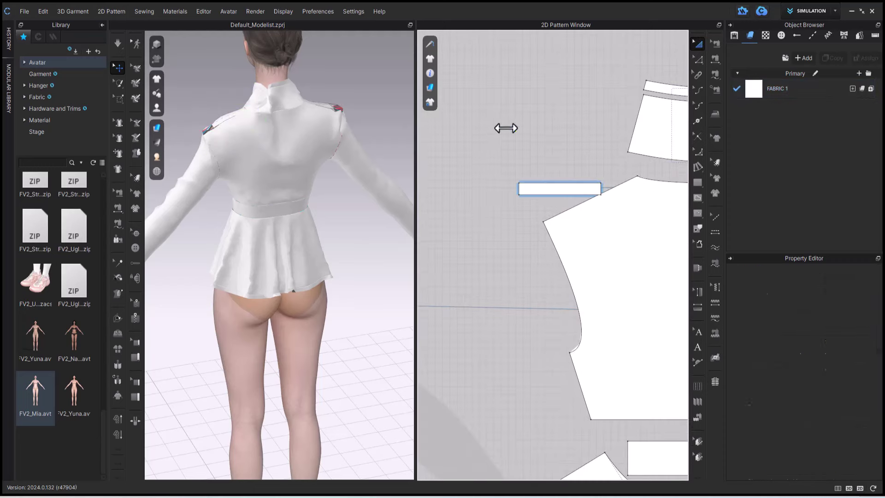
Set the length of the back shoulder strap's upper edge to 4.5 in, extending it from the start
left_click(698, 59)
left_click(567, 183)
right_click(563, 181)
left_click(544, 196)
left_click(559, 183)
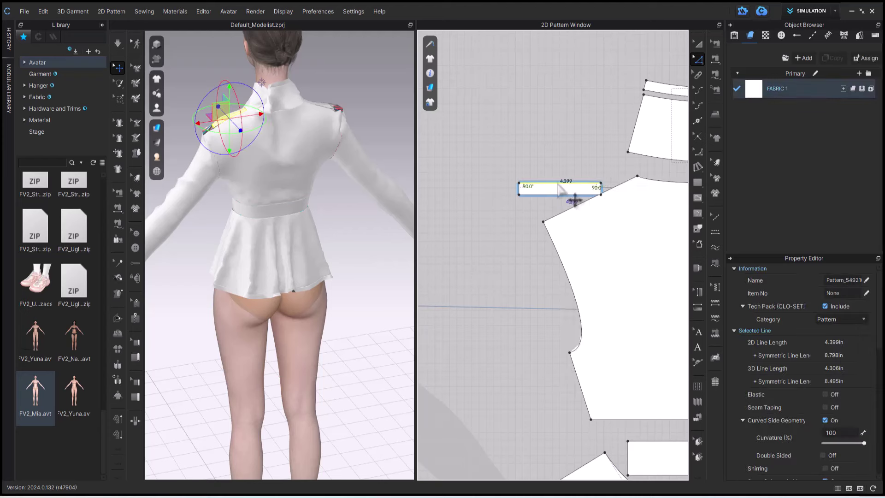
right_click(557, 183)
left_click(580, 266)
type("4.5")
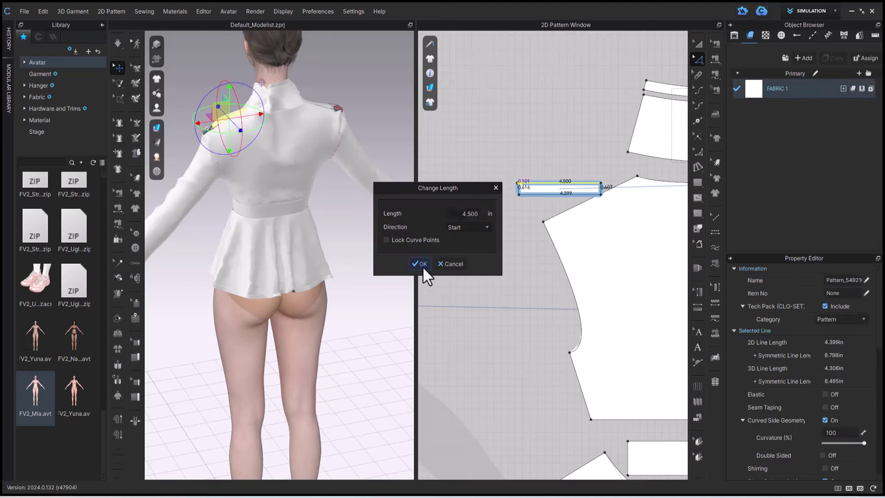
left_click(421, 265)
Set the length of the back shoulder strap's lower edge to 4.5 in, changing the direction it extends from
right_click(552, 196)
left_click(561, 278)
type("4.5")
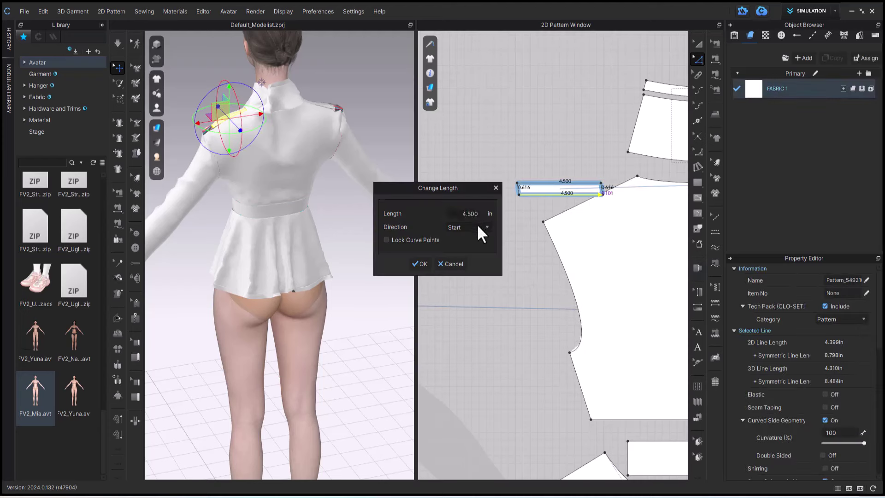
left_click(477, 225)
left_click(475, 238)
left_click(421, 265)
left_click(475, 292)
Simulate the garment with the resized straps and tug the fabric around the shoulders and neck
scroll(476, 295, "down", 3)
left_click(119, 44)
right_click_drag(258, 230, 389, 349)
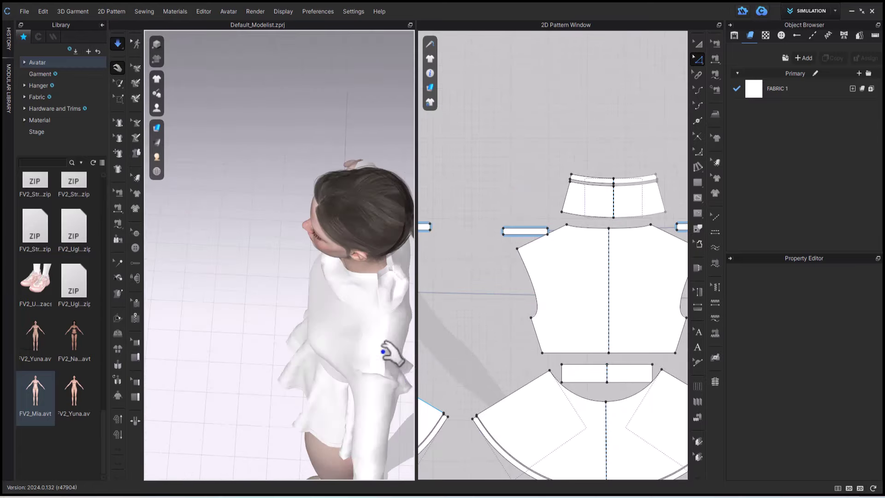
scroll(383, 323, "up", 4)
left_click_drag(304, 173, 300, 162)
left_click(309, 217)
right_click_drag(314, 231, 466, 185)
scroll(318, 191, "up", 3)
left_click(310, 190)
middle_click_drag(336, 194, 263, 168)
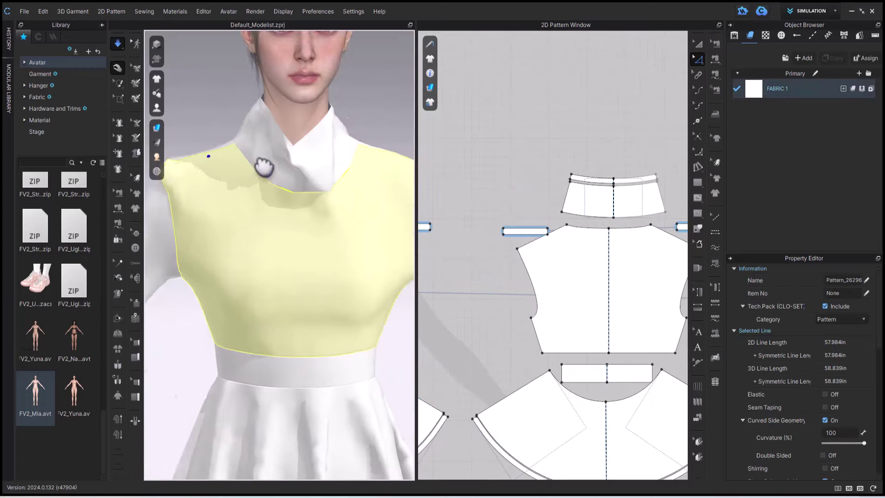
Reshape the front bodice with shoulder lines about 5.58 in long, adjusted armhole curves and a higher neckline
scroll(623, 224, "up", 1)
middle_click_drag(432, 224, 690, 184)
left_click_drag(486, 199, 501, 190)
left_click(481, 192)
left_click(466, 237)
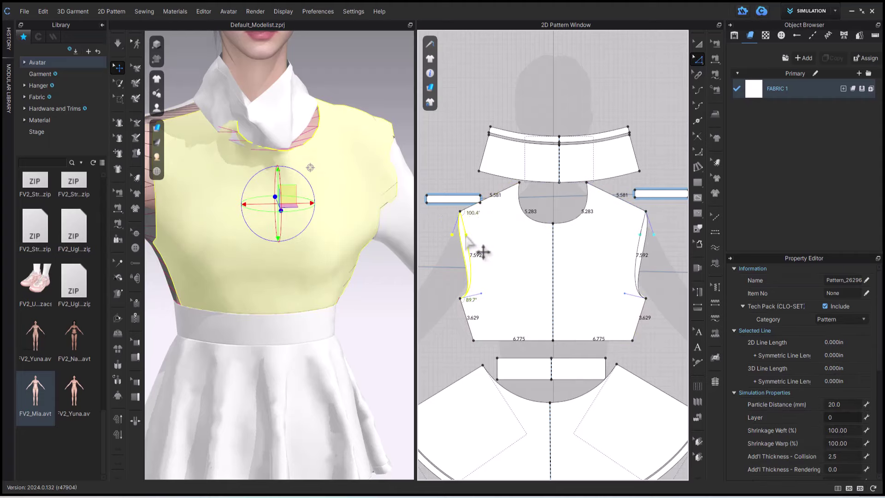
left_click(519, 183)
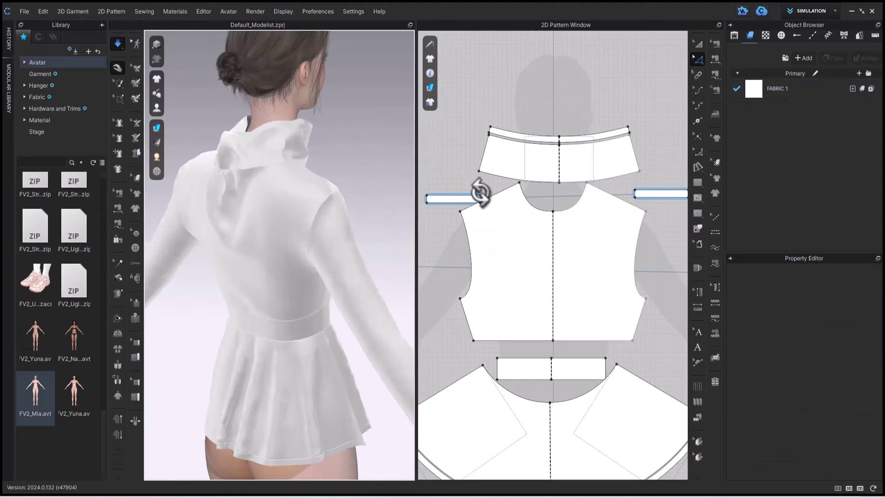
Move the back bodice's neck point inward for a shoulder line about 5.58 in long, and reshape the armhole curve
scroll(494, 237, "up", 2)
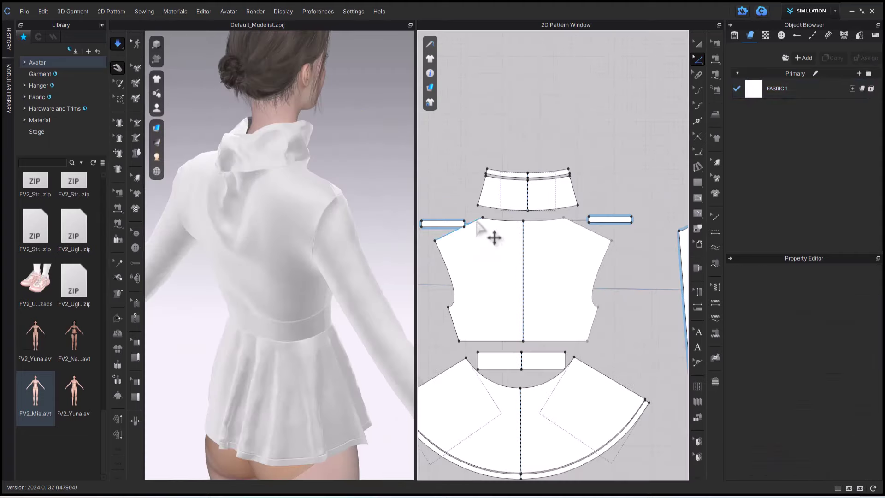
left_click(441, 290)
scroll(424, 245, "up", 3)
key("space")
left_click_drag(554, 192, 588, 183)
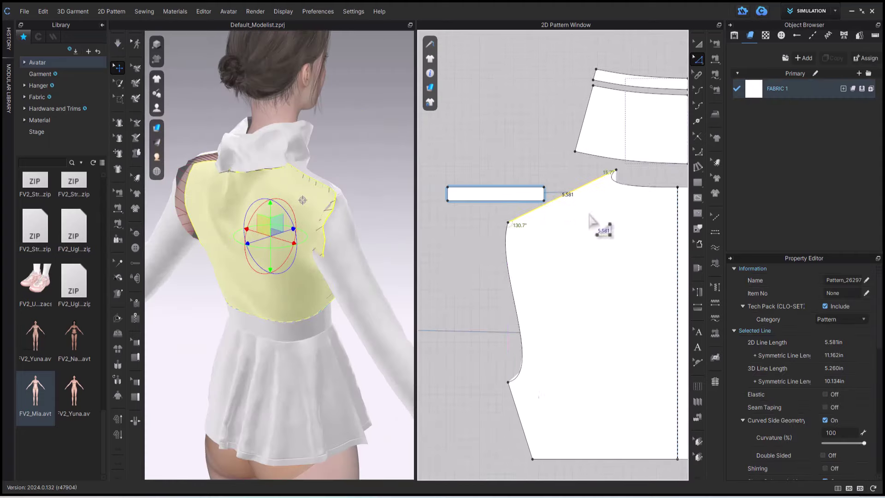
scroll(589, 214, "down", 1)
left_click(484, 225)
left_click_drag(485, 224, 513, 220)
middle_click_drag(438, 256, 506, 235)
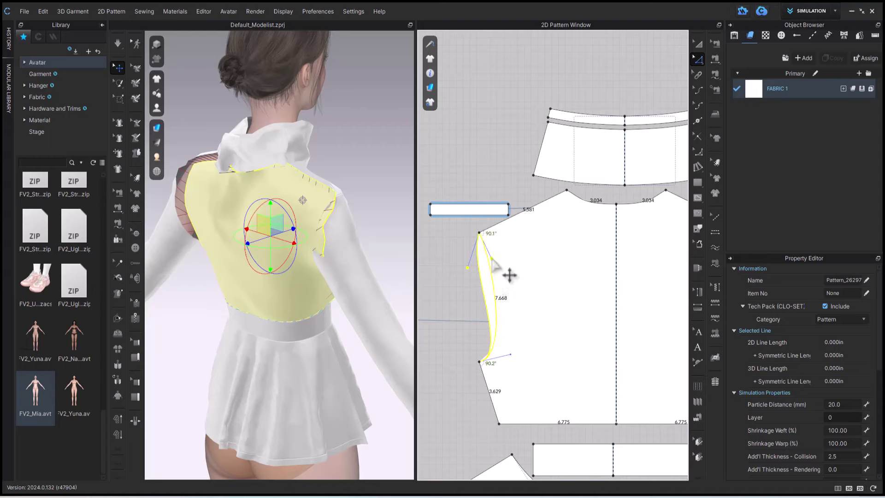
scroll(510, 276, "down", 3)
Simulate the garment and pull the fabric at the back and shoulders into place
left_click(118, 43)
left_click(237, 132)
left_click(253, 370)
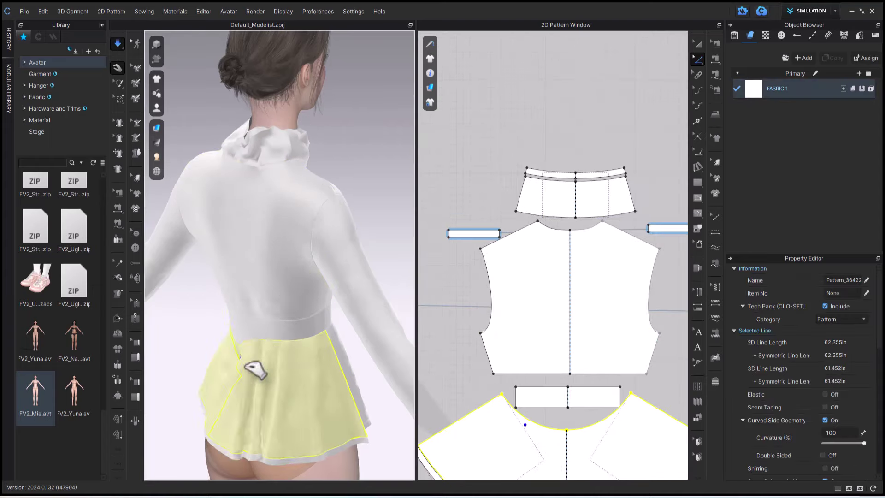
right_click_drag(258, 332, 198, 341)
left_click_drag(191, 172, 249, 139)
left_click_drag(240, 139, 302, 110)
Pull the collar down and outward during simulation so it settles around the neck
right_click_drag(341, 139, 286, 157)
left_click(295, 153)
left_click_drag(300, 180, 339, 220)
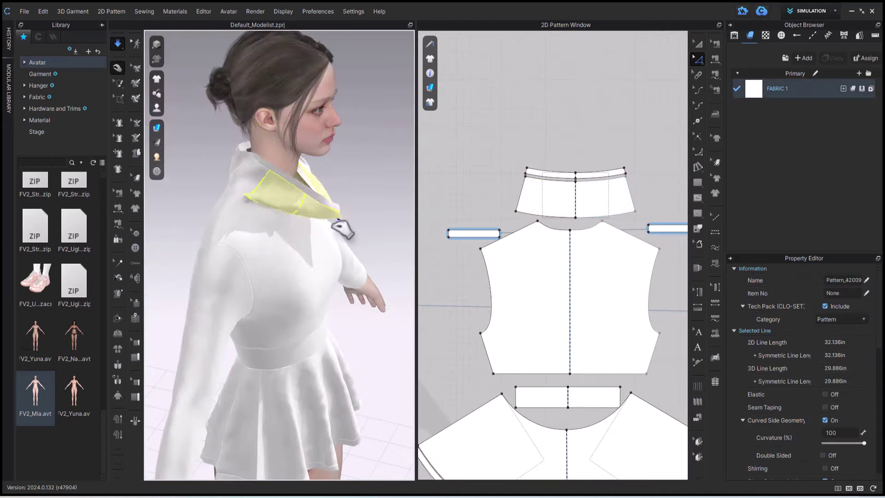
left_click_drag(273, 163, 265, 193)
right_click_drag(295, 185, 375, 217)
left_click(376, 184)
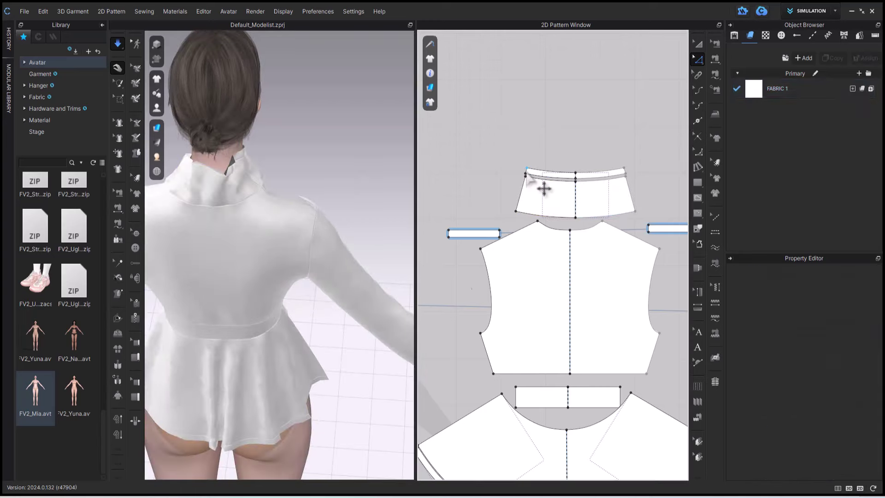
Delete all curve points from the back collar's upper edge and the matching line below it
scroll(527, 170, "up", 5)
left_click(526, 172)
left_click_drag(519, 205, 551, 208, "shift")
right_click(629, 179)
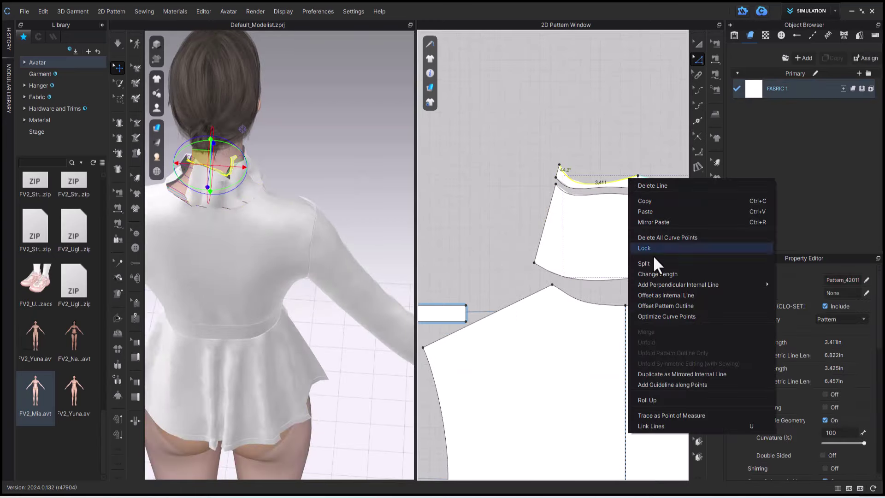
left_click(675, 238)
left_click(575, 188)
left_click(579, 194, "shift")
right_click(580, 196)
left_click(620, 256)
left_click(611, 128)
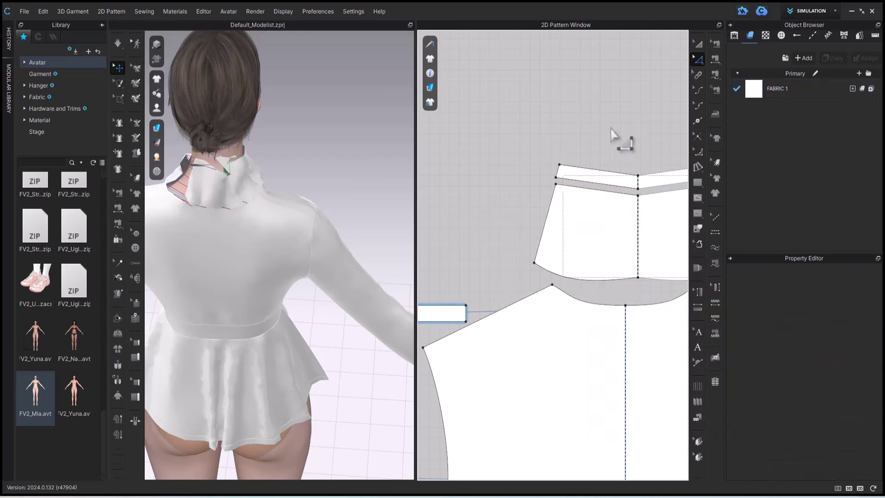
Bend the back collar's upper and lower edges into smooth, shallow curves with Edit Curvature
left_click(606, 281)
left_click(534, 263)
key("x")
key("c")
left_click_drag(593, 280, 576, 276)
middle_click_drag(595, 226, 545, 270)
left_click_drag(555, 235, 554, 220)
Simulate the reshaped collar and pull it and the garment's fabric into position on the avatar
left_click(390, 188)
key("space")
left_click_drag(249, 179, 346, 185)
right_click_drag(346, 186, 268, 182)
left_click(295, 180)
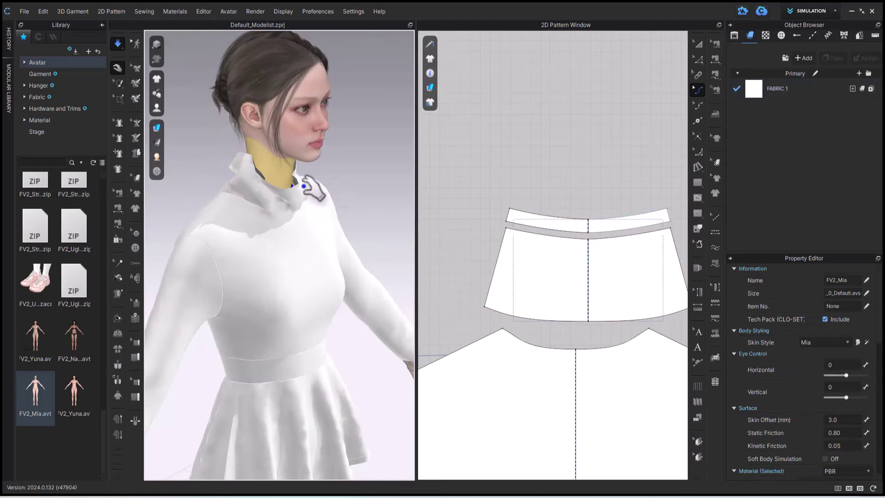
left_click_drag(302, 182, 330, 214)
right_click_drag(329, 214, 286, 170)
scroll(352, 154, "down", 5)
left_click_drag(299, 258, 248, 293)
left_click(372, 277)
Offset the sleeve's hem edge inward as an internal line
right_click_drag(373, 276, 395, 281)
scroll(411, 227, "up", 5)
middle_click_drag(185, 258, 252, 245)
left_click(240, 236)
scroll(531, 318, "down", 5)
left_click(698, 59)
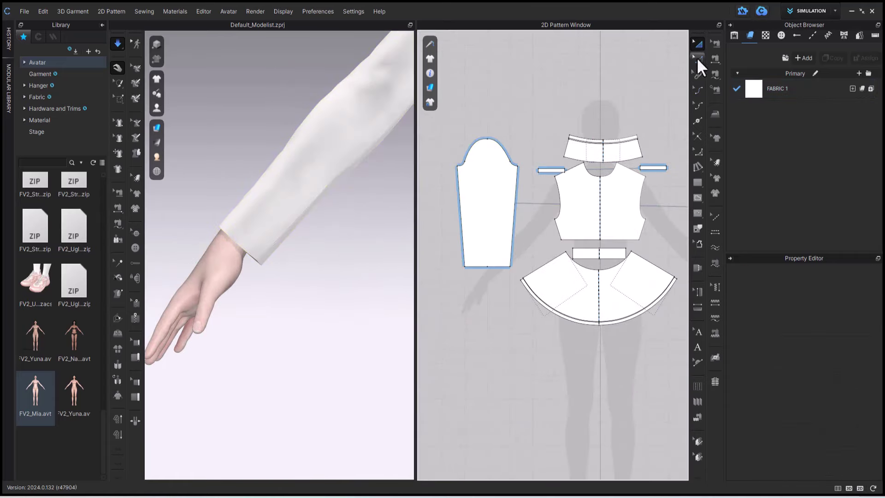
right_click(488, 267)
left_click(530, 40)
left_click(422, 296)
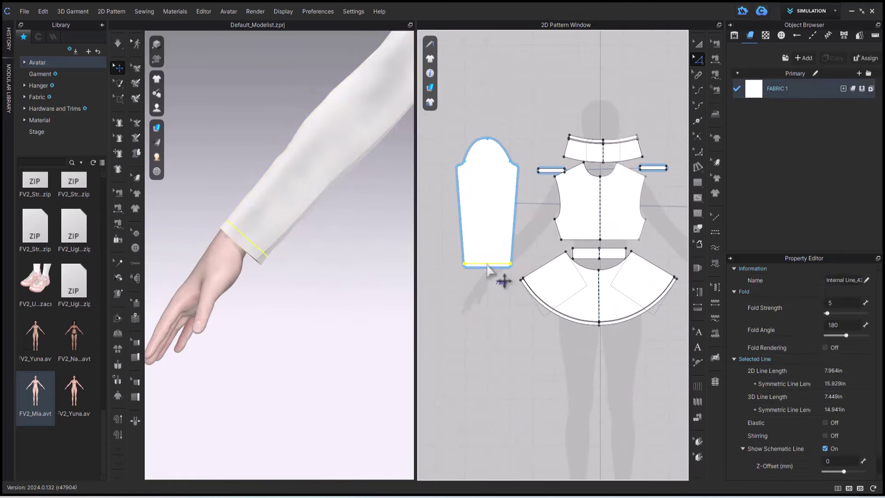
Select all pattern pieces and set their particle distance to 8 mm
scroll(357, 309, "down", 5)
key("2")
scroll(466, 367, "down", 5)
key("a")
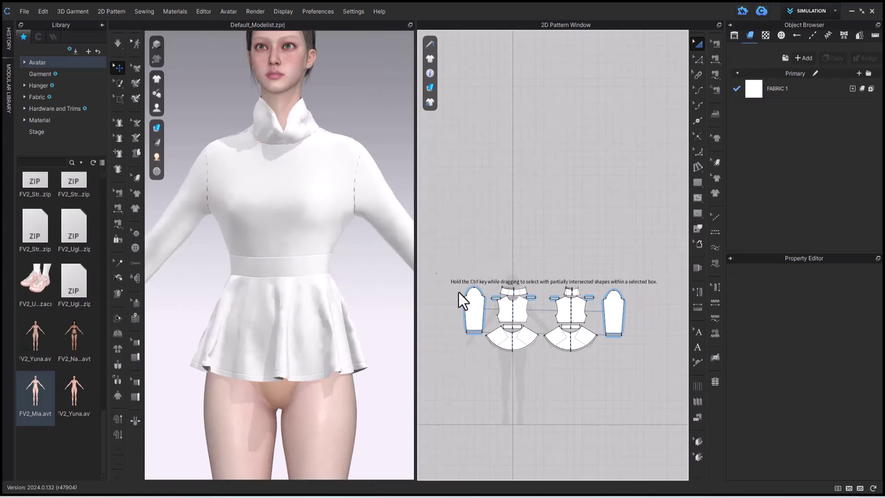
left_click_drag(459, 292, 632, 362)
scroll(796, 371, "down", 5)
left_click(851, 353)
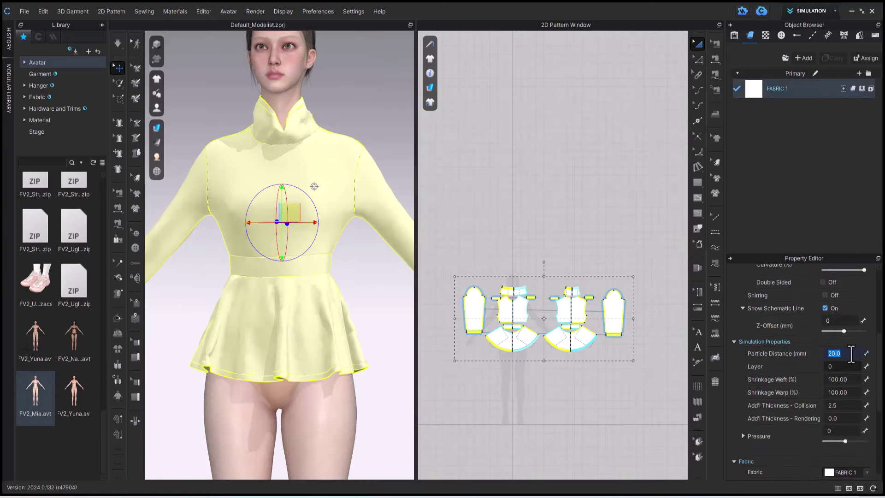
left_click(538, 195)
Simulate the finer mesh and pull on the sleeves and bodice to settle the fabric
key("space")
right_click_drag(355, 170, 225, 119)
left_click_drag(258, 124, 234, 204)
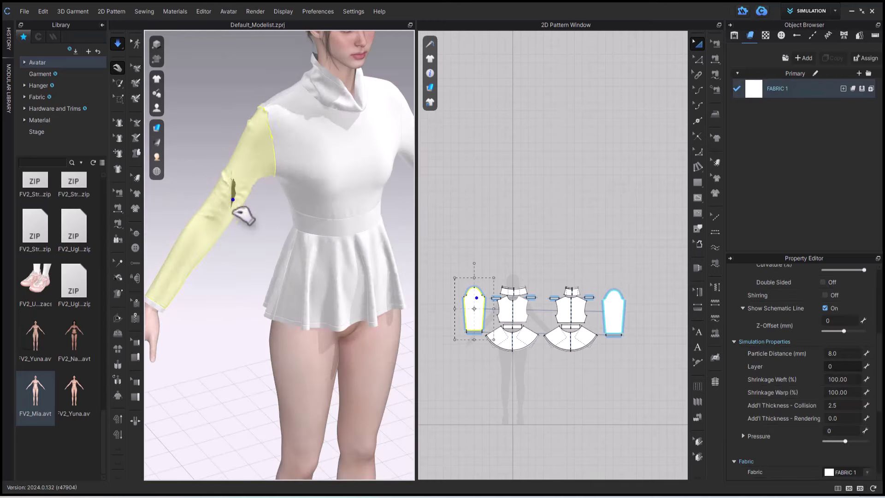
right_click_drag(240, 239, 170, 235)
mouse_move(361, 223)
left_mouse_down()
mouse_move(326, 187)
mouse_move(369, 223)
left_mouse_up()
left_click(477, 170)
middle_click_drag(373, 238, 427, 249)
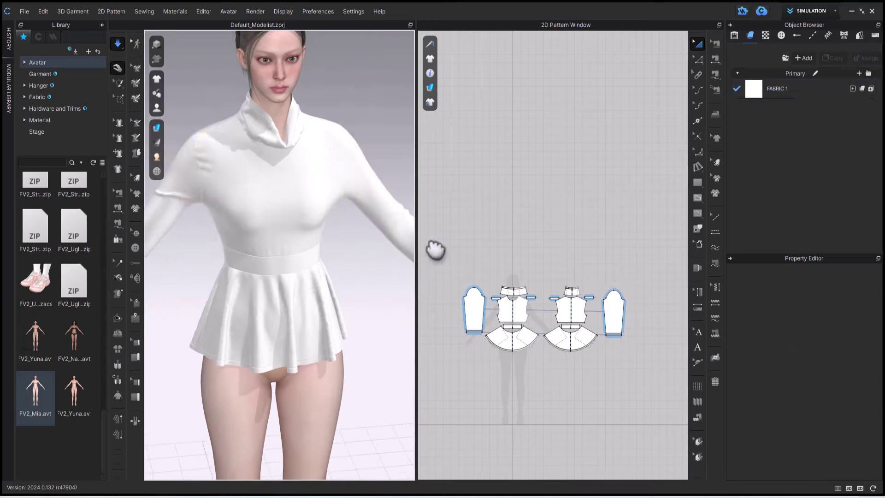
left_click_drag(306, 192, 326, 245)
left_click(374, 283)
right_click_drag(373, 282, 316, 245)
Load the FV2_02 pose onto the avatar as pose only, keeping the current shoe pose
scroll(94, 225, "up", 5)
double_click(78, 358)
double_click(47, 358)
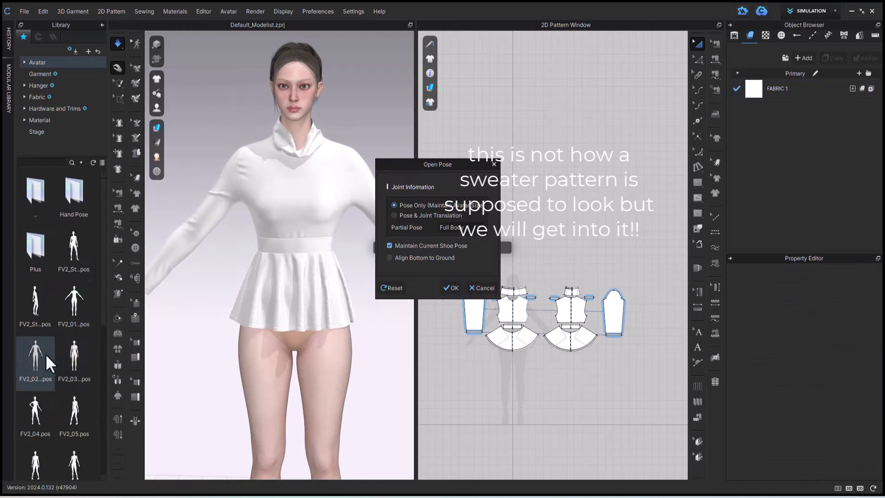
left_click(450, 288)
Set the material type of FABRIC 1 to Knitwear
left_click(778, 88)
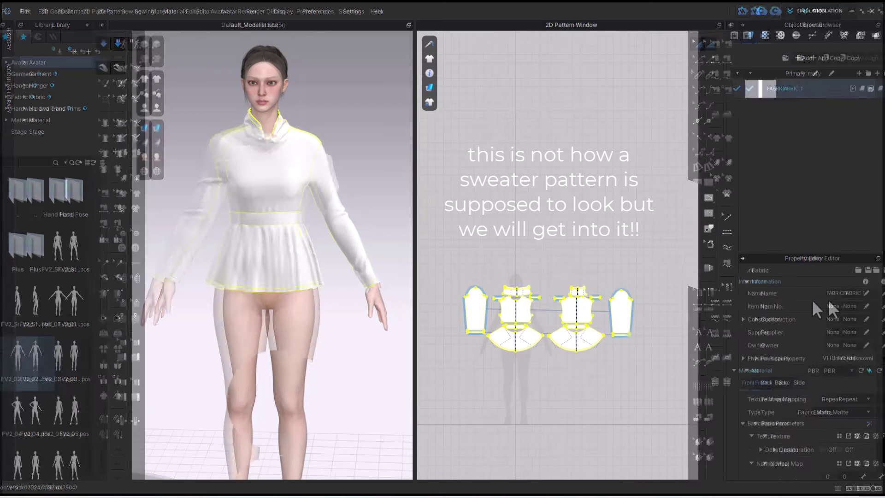
left_click(848, 411)
left_click(848, 405)
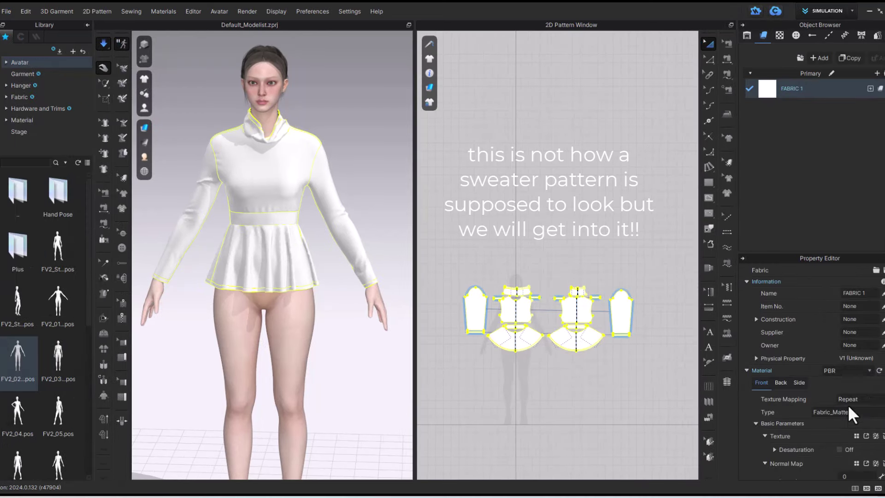
Examine the knit texture across the collar, bodice and skirt, and the garment rendering styles for the 2D patterns
scroll(332, 152, "up", 3)
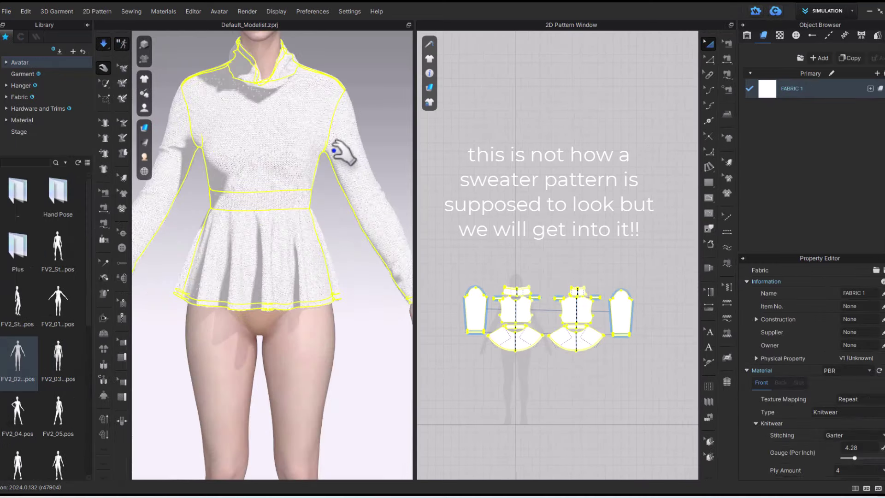
scroll(334, 151, "up", 3)
scroll(268, 263, "up", 3)
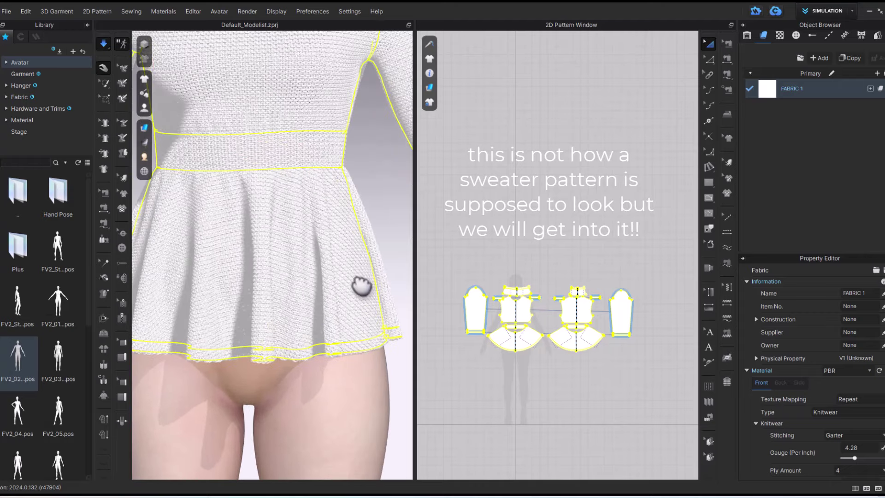
scroll(362, 285, "down", 5)
scroll(520, 326, "up", 10)
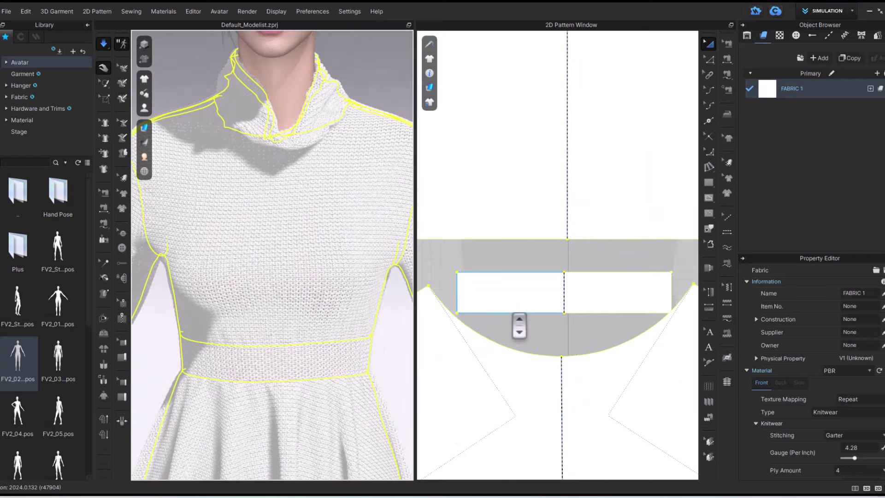
scroll(520, 326, "down", 5)
left_click(429, 87)
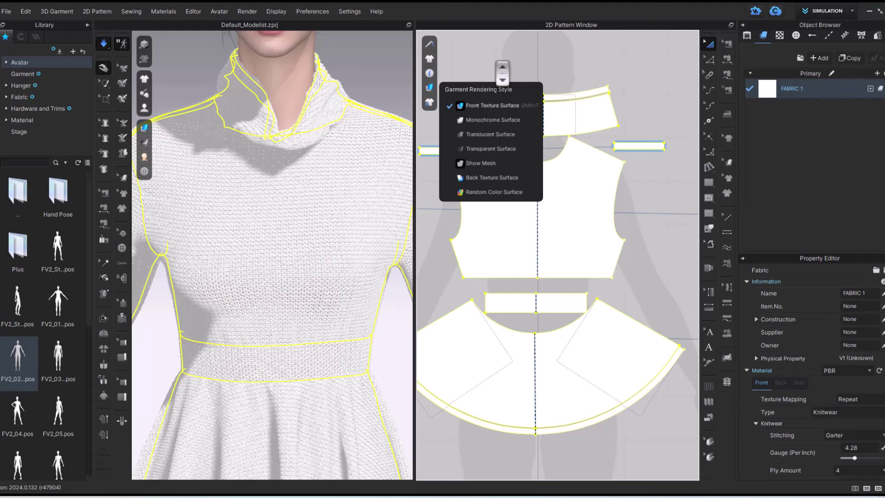
left_click(659, 180)
scroll(659, 180, "down", 3)
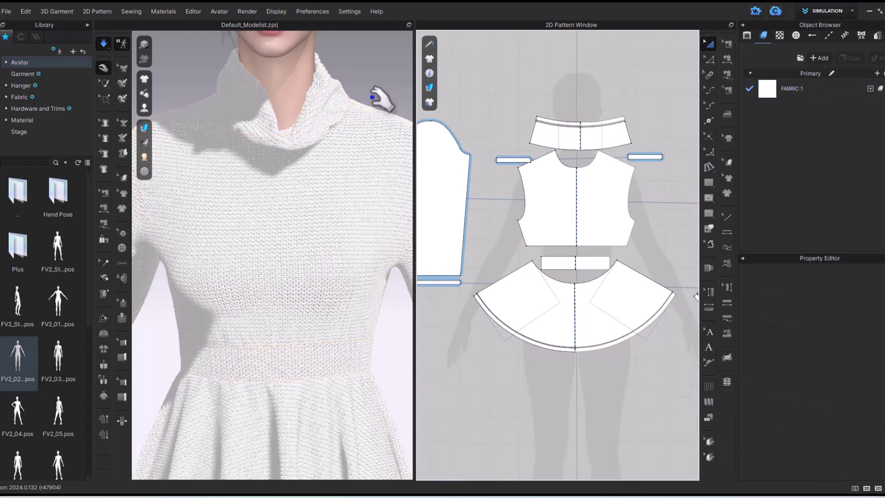
Add a second fabric, FABRIC 2, and set its material type to Knitwear
left_click(818, 58)
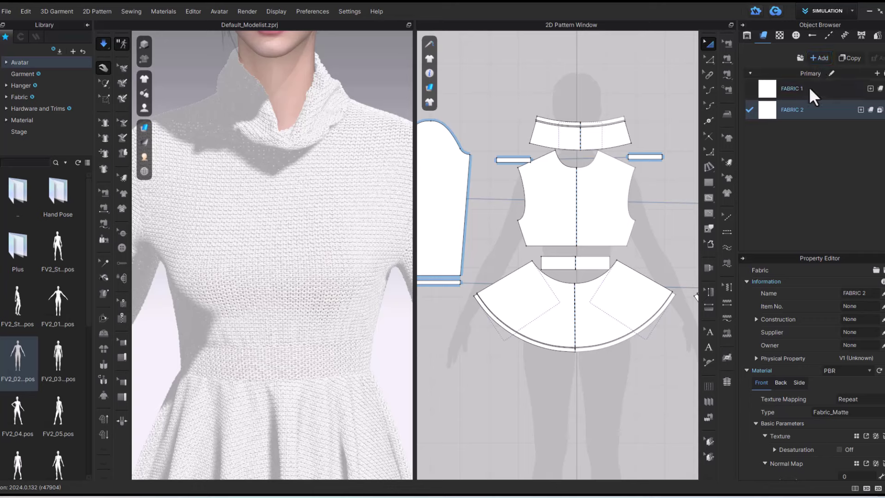
left_click(845, 413)
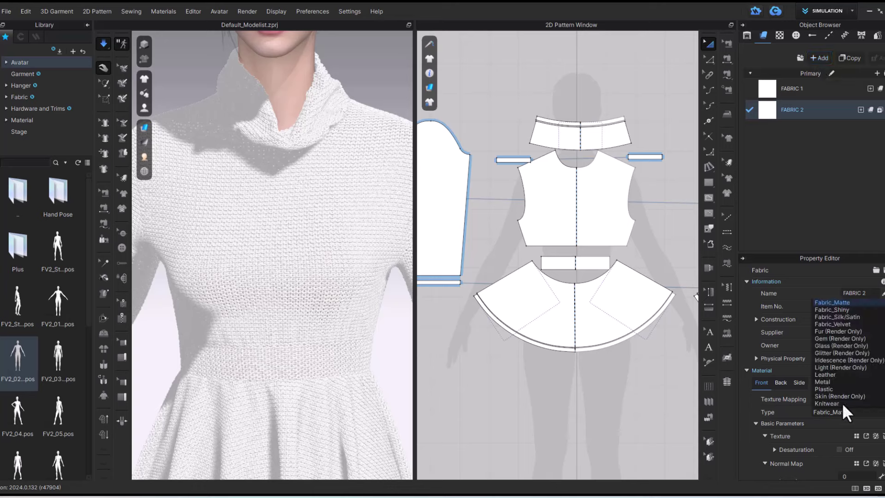
left_click(827, 403)
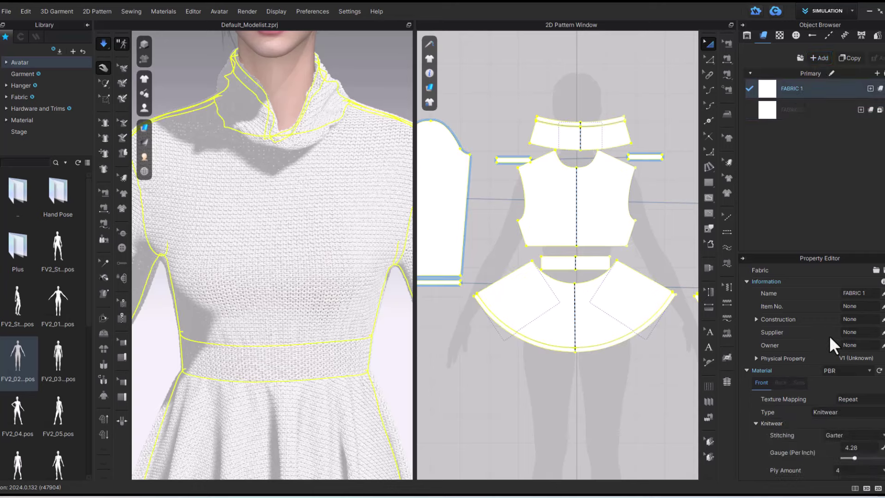
Set the knitwear stitching of FABRIC 1 to Stockinette
scroll(829, 336, "down", 3)
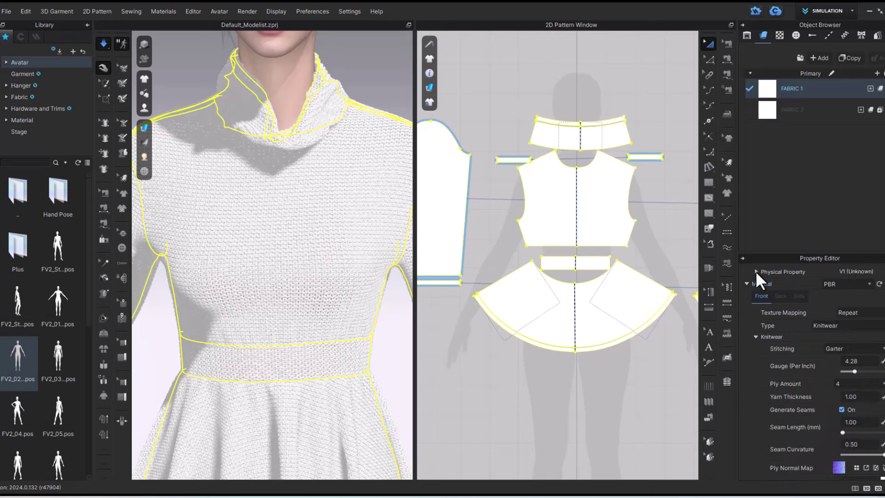
left_click(756, 272)
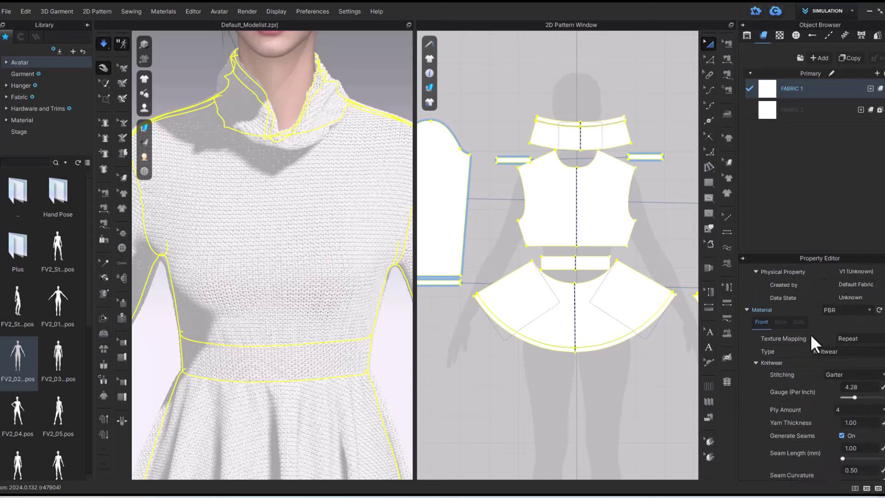
scroll(816, 330, "down", 2)
left_click(837, 317)
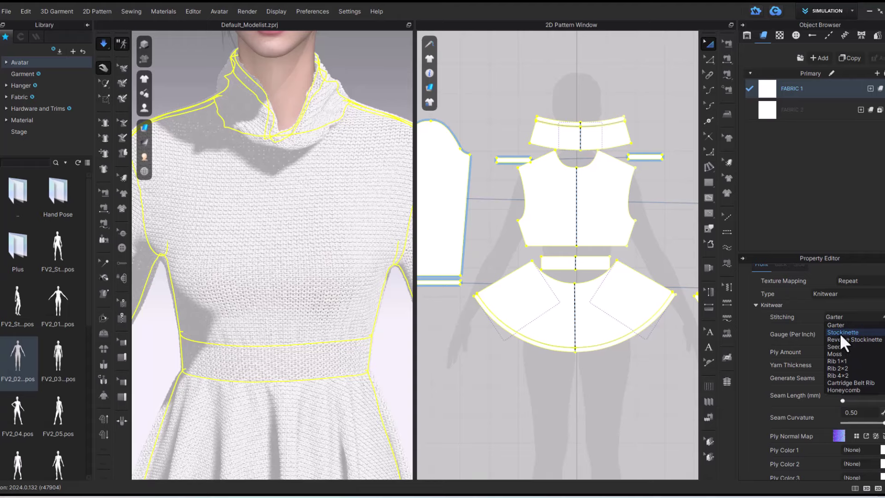
left_click(840, 332)
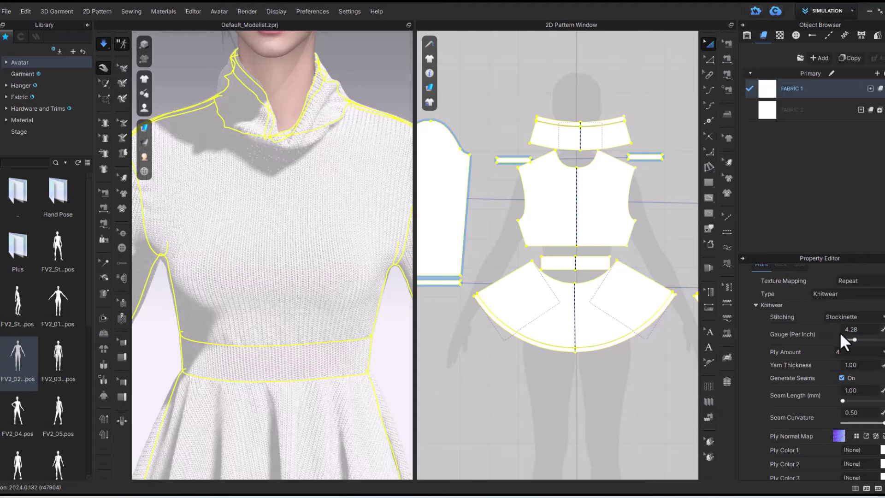
scroll(307, 242, "down", 3)
scroll(307, 253, "up", 5)
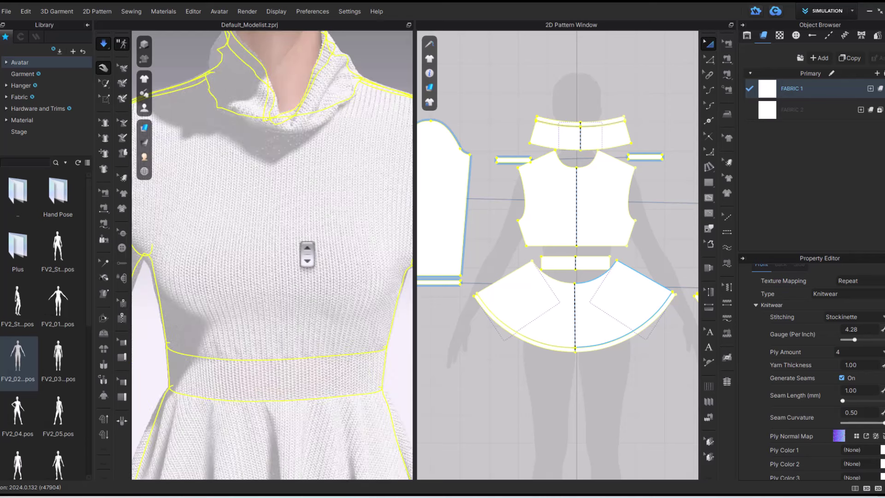
Set the knitwear stitching of FABRIC 2 to Rib 2×2
left_click(818, 108)
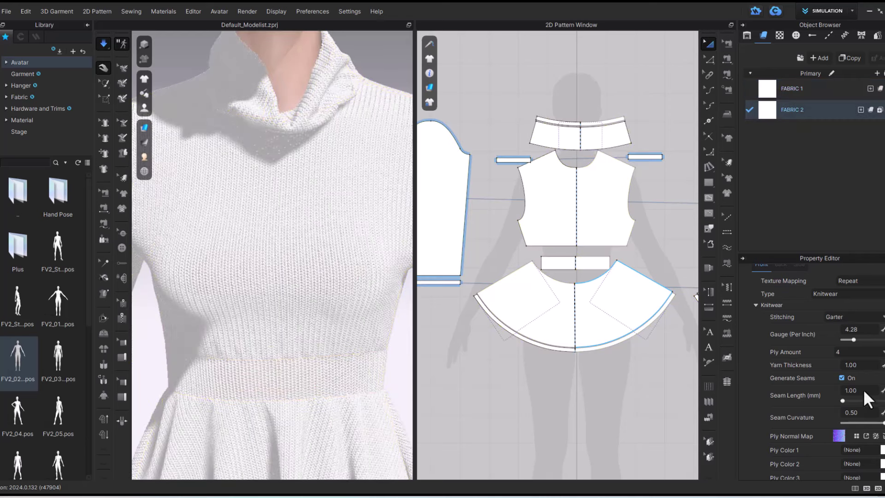
left_click(855, 317)
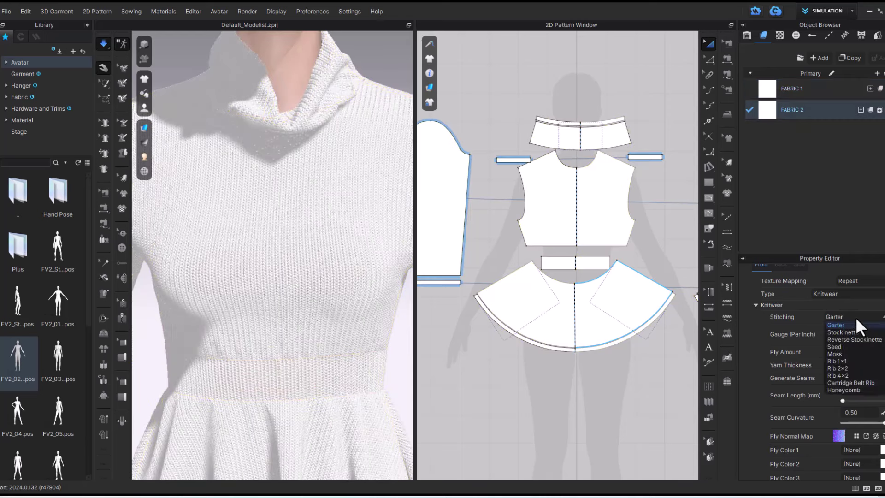
left_click(837, 367)
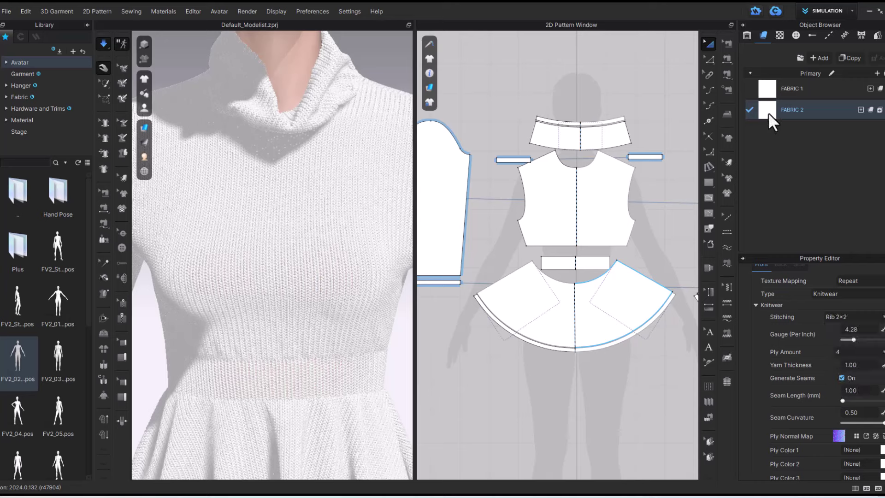
Apply FABRIC 2 to the narrow top bands of the front and back collars and check the knit up close
left_click_drag(768, 112, 613, 120)
middle_click_drag(313, 81, 323, 313)
right_click_drag(343, 276, 233, 286)
middle_click_drag(686, 155, 540, 188)
left_click_drag(768, 110, 661, 155)
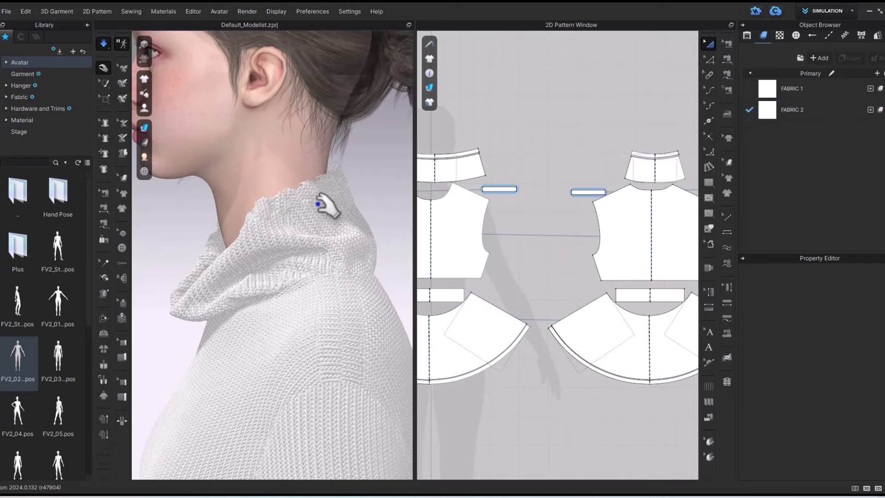
scroll(330, 200, "up", 4)
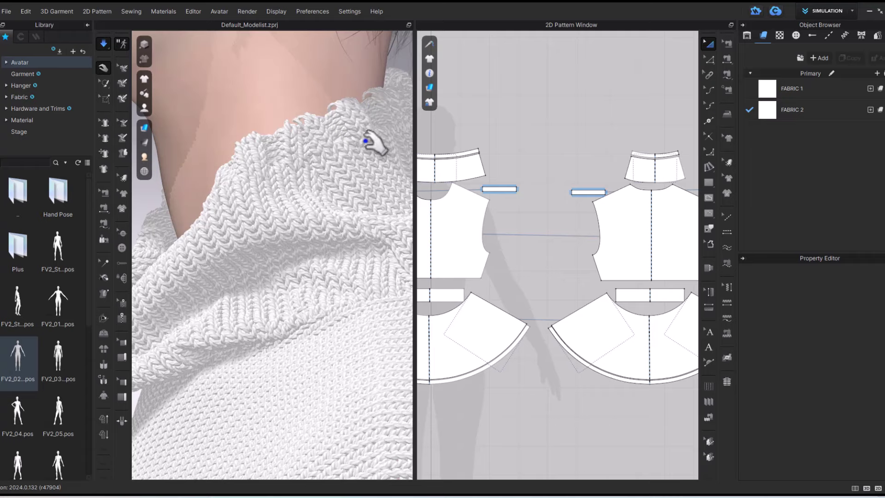
scroll(368, 143, "down", 3)
scroll(269, 317, "down", 3)
Apply FABRIC 2 to the back and front waistband patterns
left_click_drag(767, 111, 638, 297)
middle_click_drag(671, 208, 789, 77)
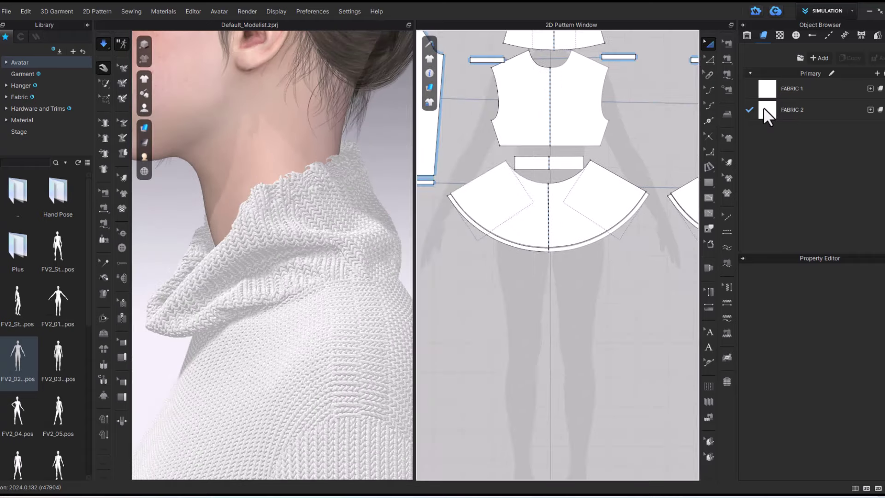
middle_click_drag(317, 339, 340, 58)
middle_click_drag(281, 313, 291, 90)
right_click_drag(293, 234, 405, 232)
scroll(304, 240, "down", 10)
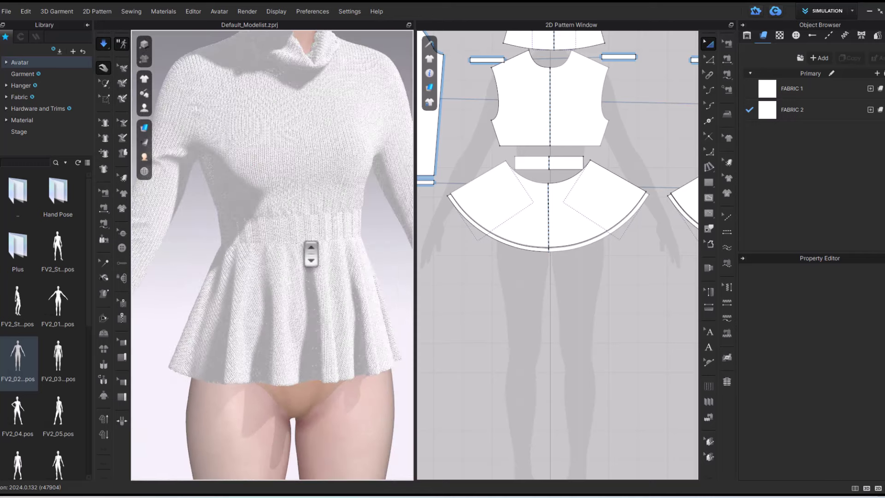
Add a third fabric, FABRIC 3, and rename FABRIC 2 as 2×2
left_click(821, 58)
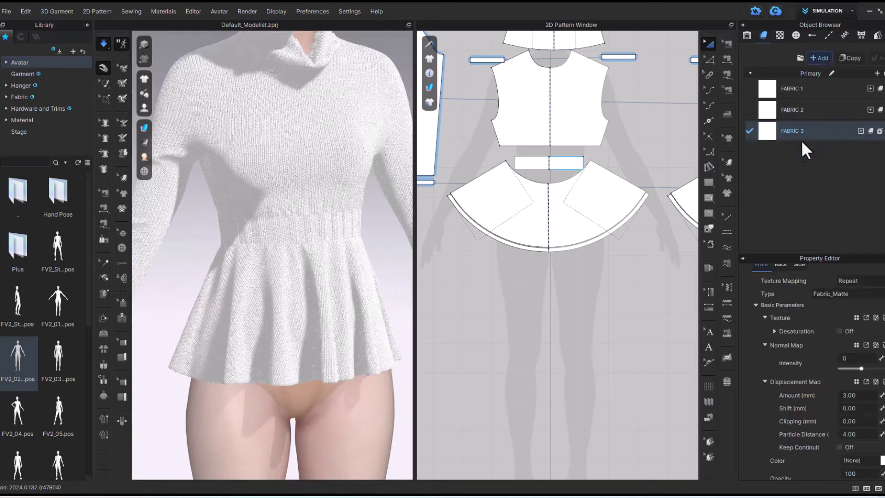
left_click(798, 111)
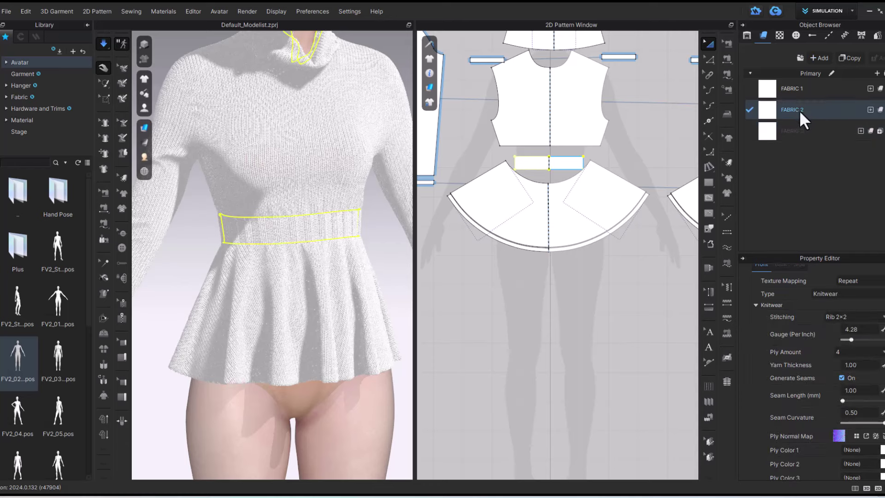
double_click(800, 110)
type("2x2")
Rename FABRIC 1 as Stockinette
left_click(800, 87)
double_click(800, 88)
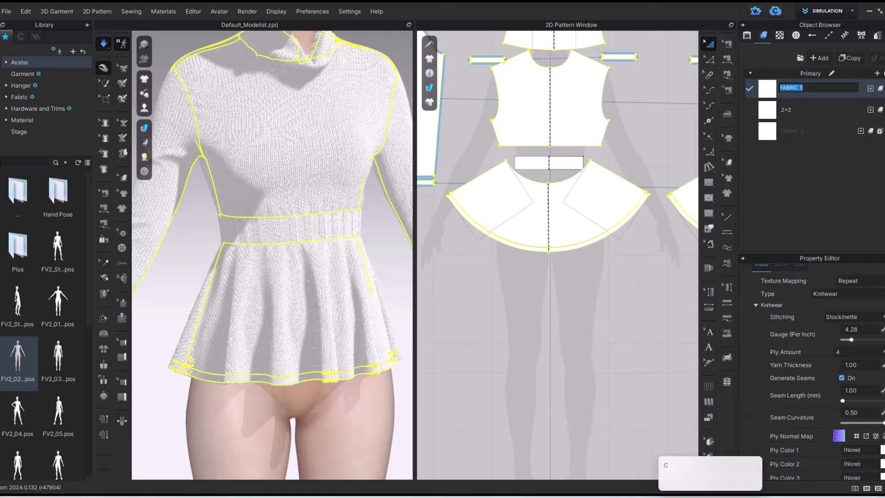
key("Return")
double_click(793, 87)
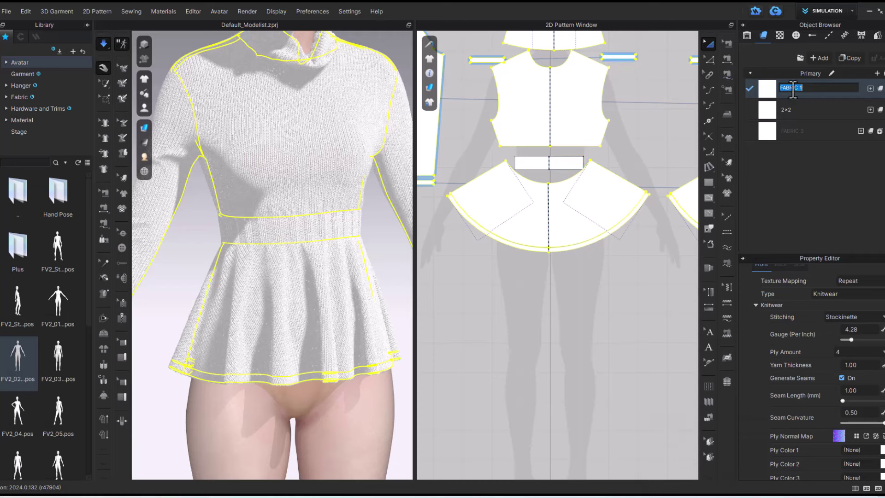
double_click(785, 88)
left_click(804, 87)
type("stockinette")
left_click(801, 88)
key("BackSpace")
key("BackSpace")
key("BackSpace")
key("BackSpace")
key("BackSpace")
key("BackSpace")
key("BackSpace")
key("BackSpace")
key("Delete")
type("S")
key("Return")
Set FABRIC 3's material type to Knitwear with Honeycomb stitching
left_click(808, 132)
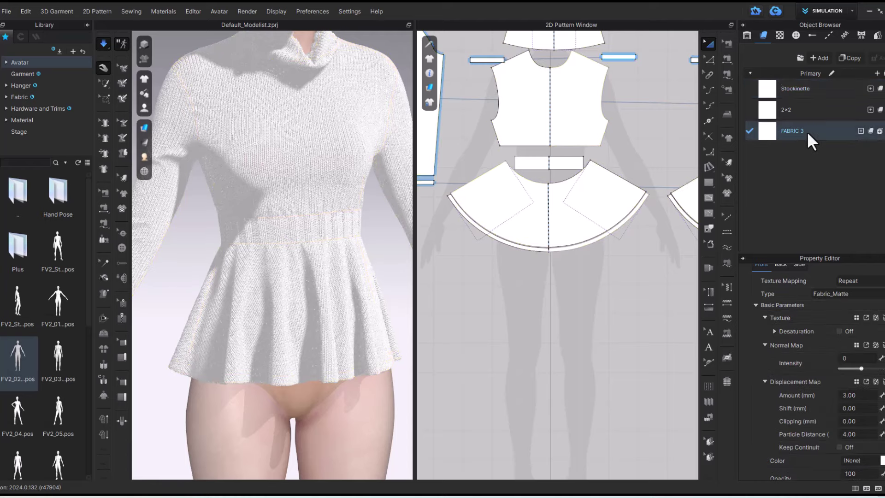
left_click(845, 293)
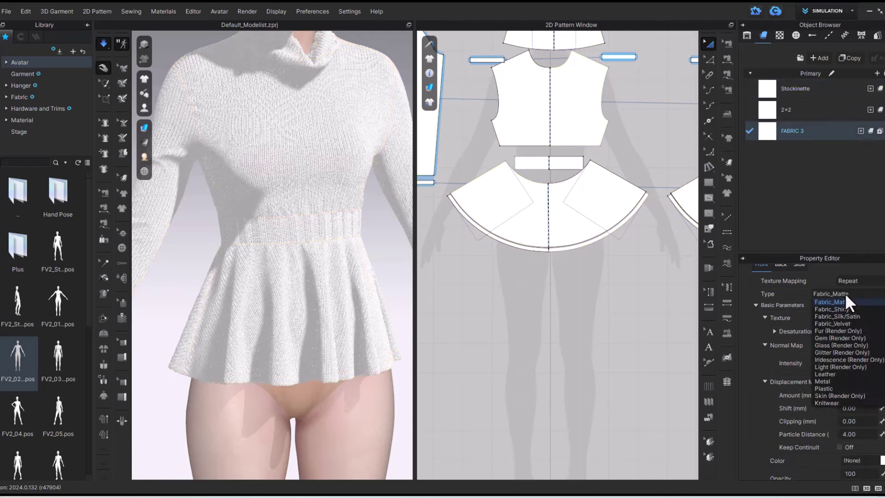
left_click(825, 400)
left_click(861, 317)
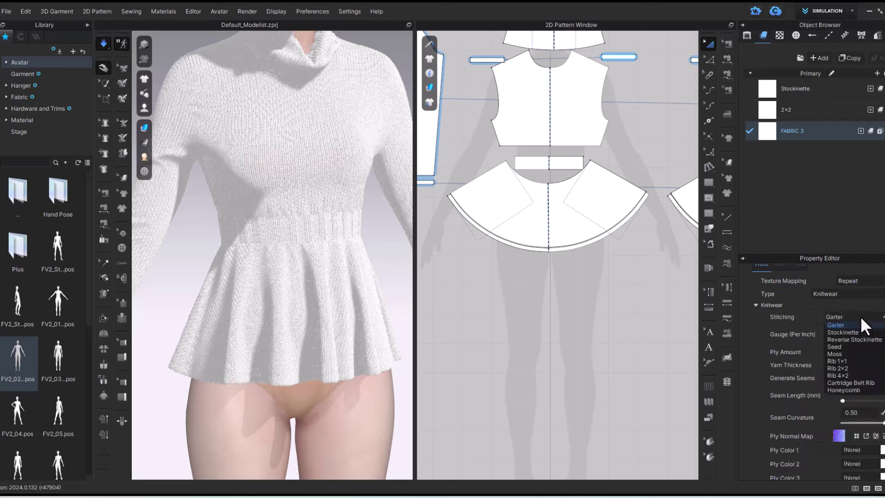
left_click(843, 389)
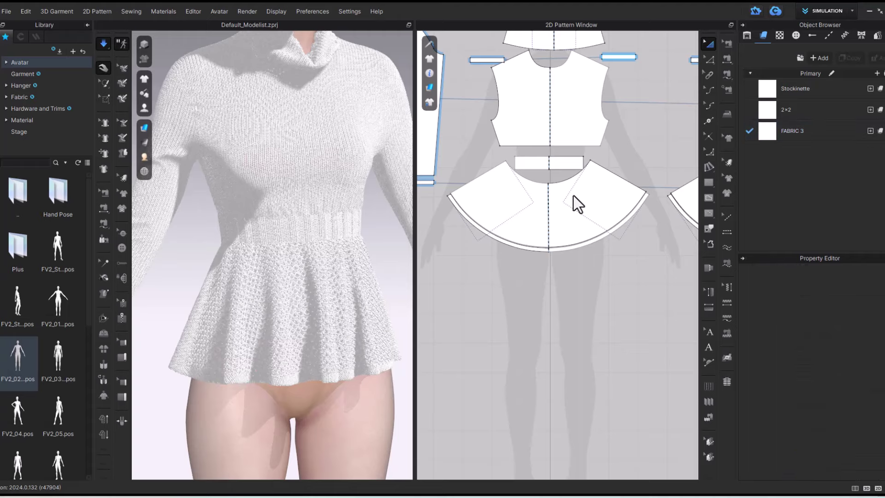
Apply FABRIC 3 to the back peplum skirt pattern
middle_click_drag(573, 195, 461, 277)
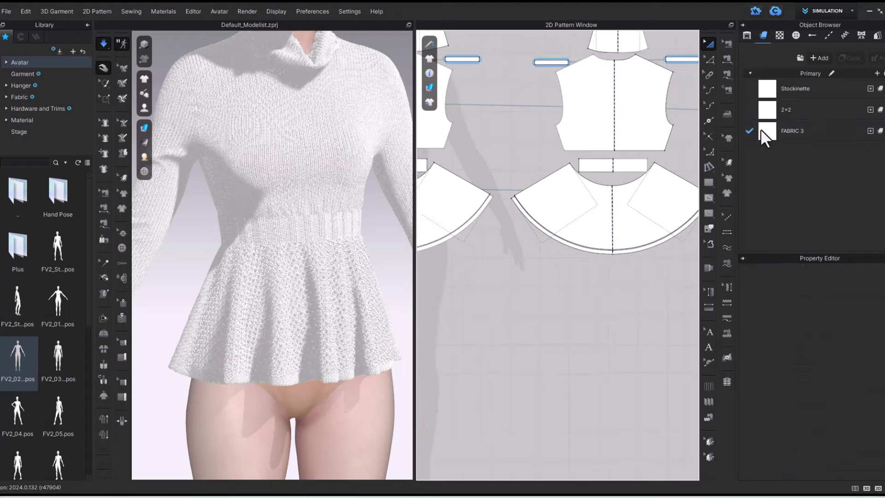
left_click_drag(763, 130, 641, 195)
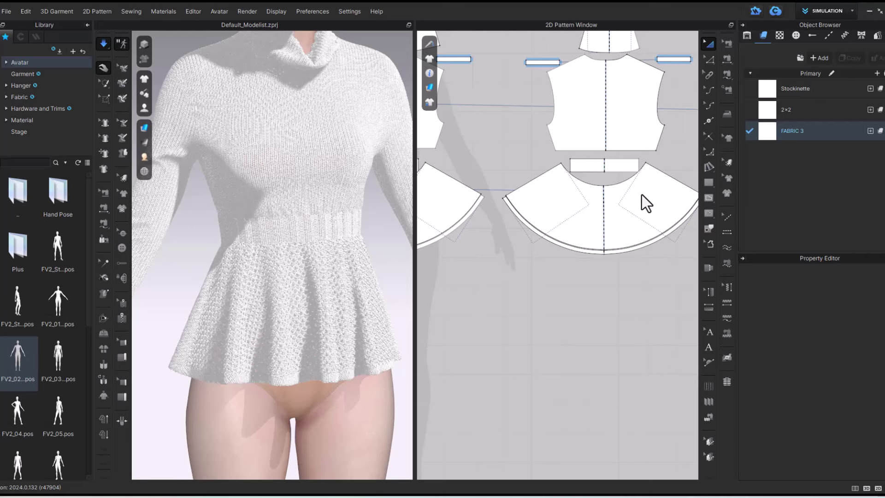
left_click_drag(658, 195, 657, 194)
Examine the knit textures on the peplum, sleeve and shoulder of the simulated garment
scroll(364, 309, "down", 3)
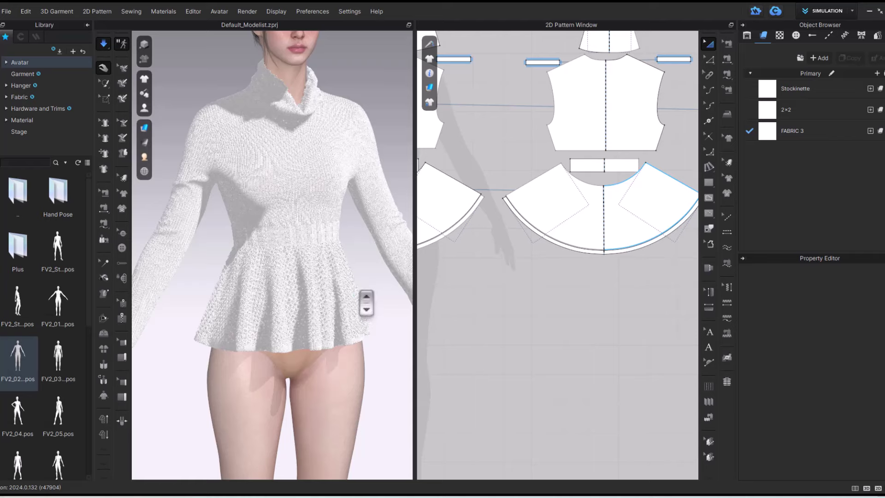
scroll(365, 304, "down", 2)
middle_click_drag(567, 285, 735, 272)
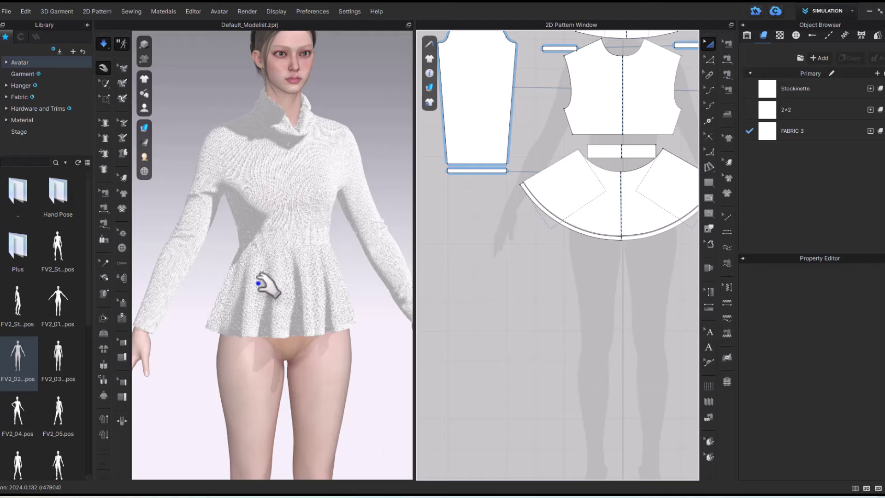
scroll(269, 277, "up", 5)
scroll(336, 277, "down", 5)
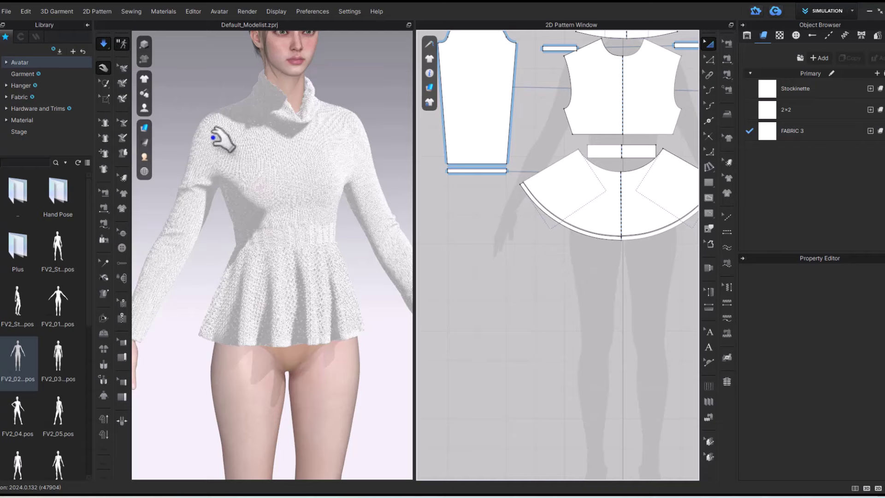
scroll(275, 196, "up", 5)
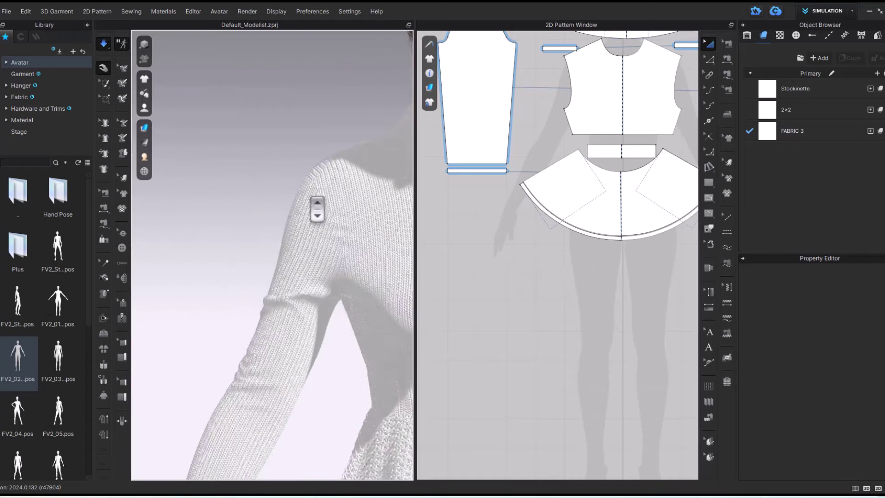
right_click_drag(317, 208, 278, 18)
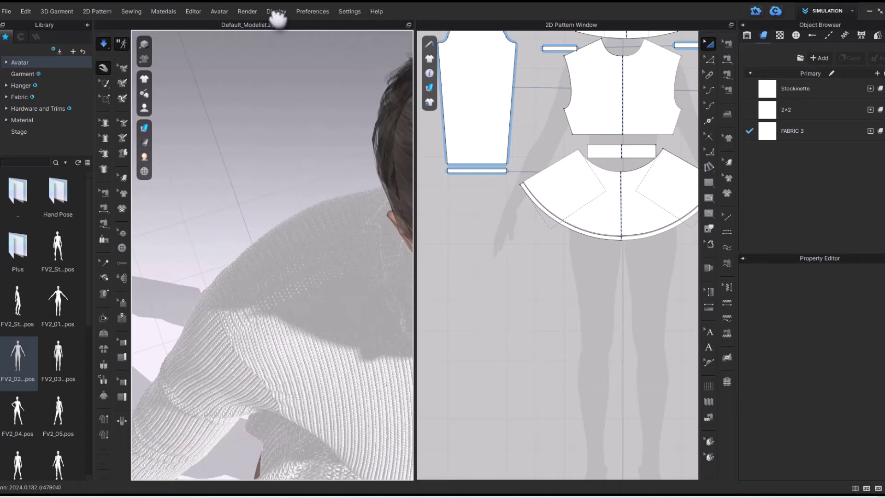
right_click_drag(367, 349, 415, 339)
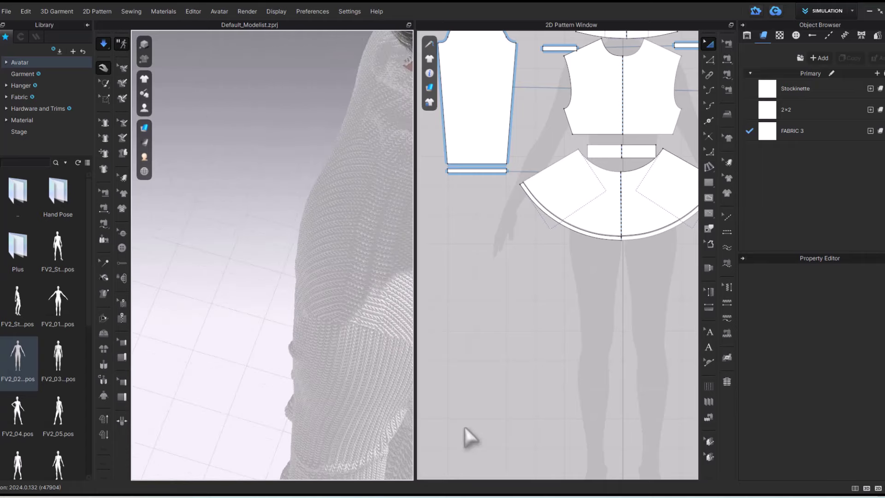
Apply the 2×2 fabric to the front and back shoulder strap patterns
left_click_drag(767, 109, 535, 156)
left_click_drag(763, 112, 465, 200)
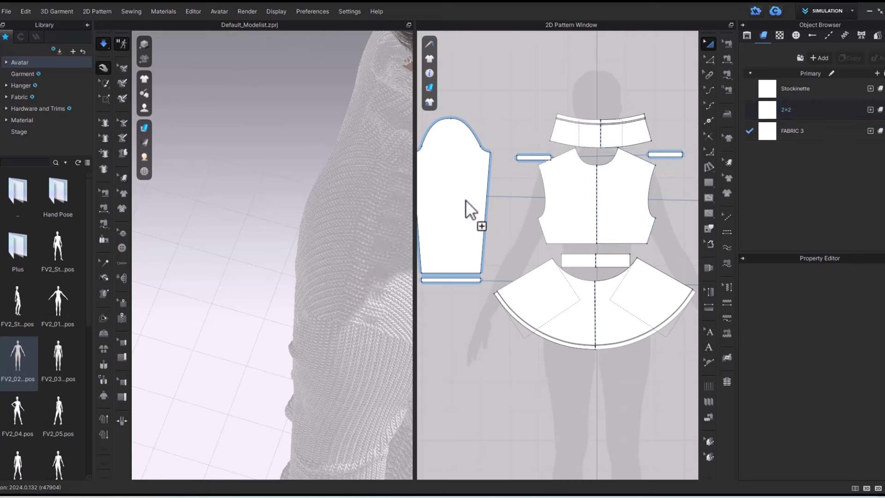
middle_click_drag(465, 200, 427, 203)
left_click_drag(766, 112, 516, 176)
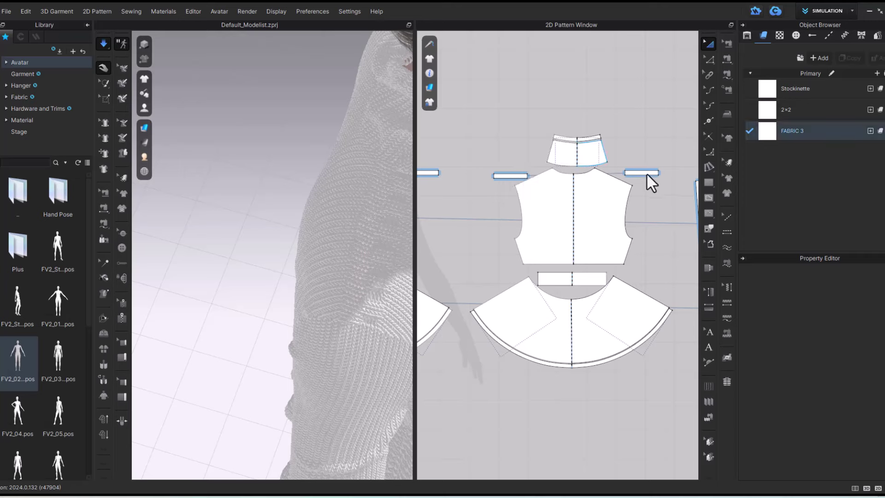
left_click_drag(648, 175, 652, 172)
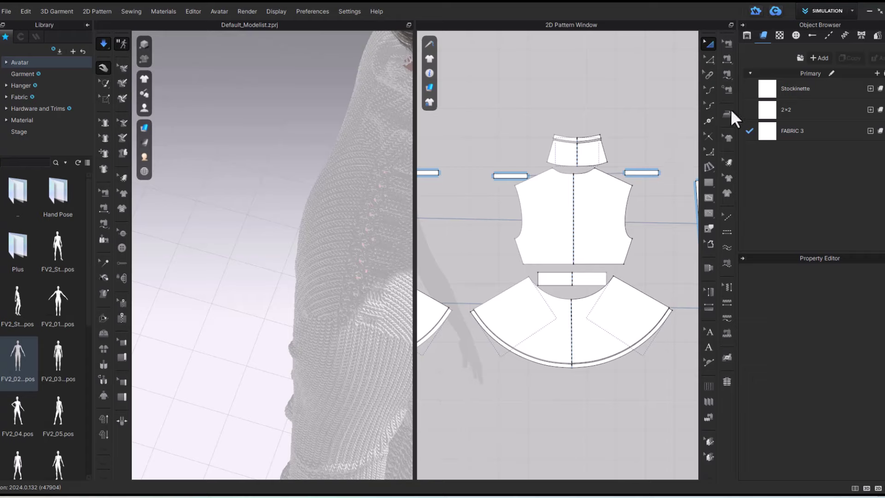
left_click(768, 111)
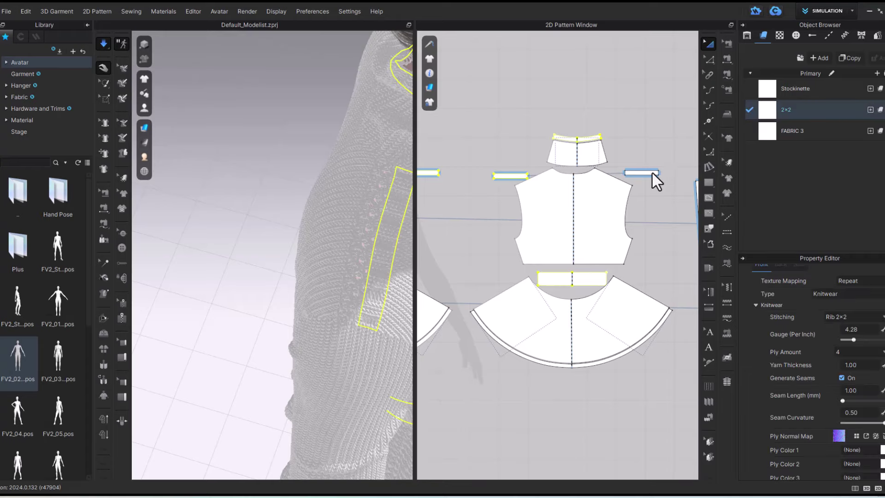
left_click_drag(652, 172, 653, 172)
Try to raise the curved upper edge of the back collar band slightly, then undo the move
right_click_drag(350, 254, 227, 203)
middle_click_drag(227, 203, 204, 445)
right_click_drag(381, 293, 253, 312)
scroll(573, 115, "up", 5)
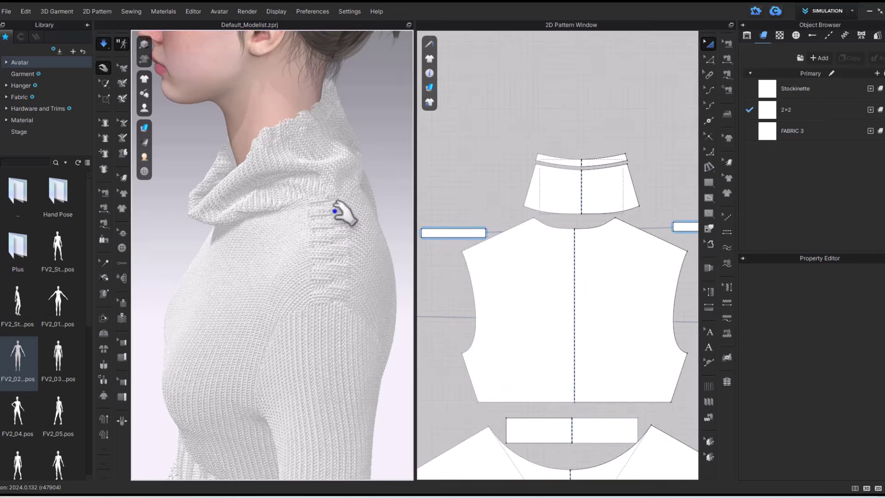
scroll(342, 216, "up", 6)
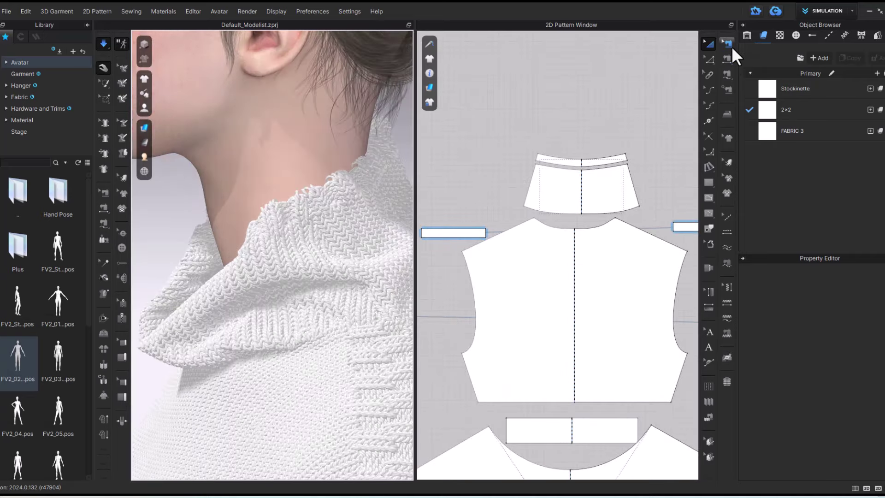
left_click(710, 60)
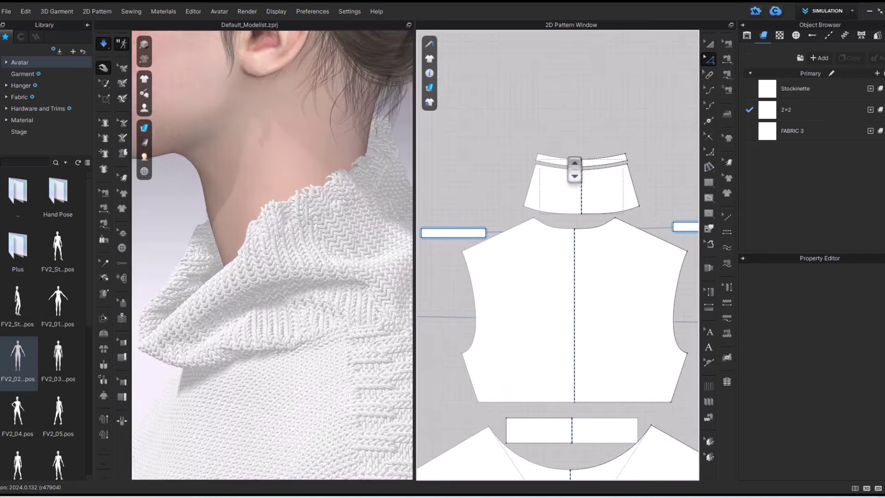
left_click(569, 162)
scroll(572, 166, "up", 5)
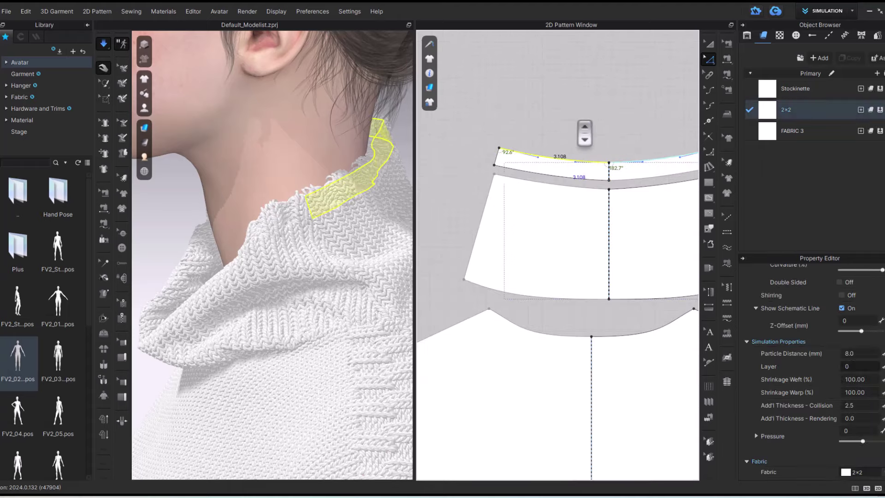
left_click(582, 131)
left_click_drag(547, 157, 546, 154)
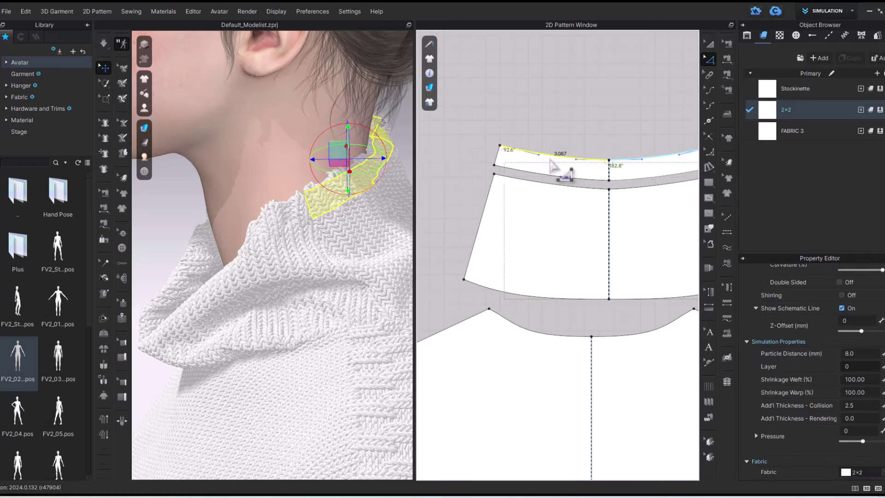
key("ctrl+z")
Set the 2×2 fabric's knitwear seam length to 0 mm and its seam curvature to 0.5
left_click(816, 111)
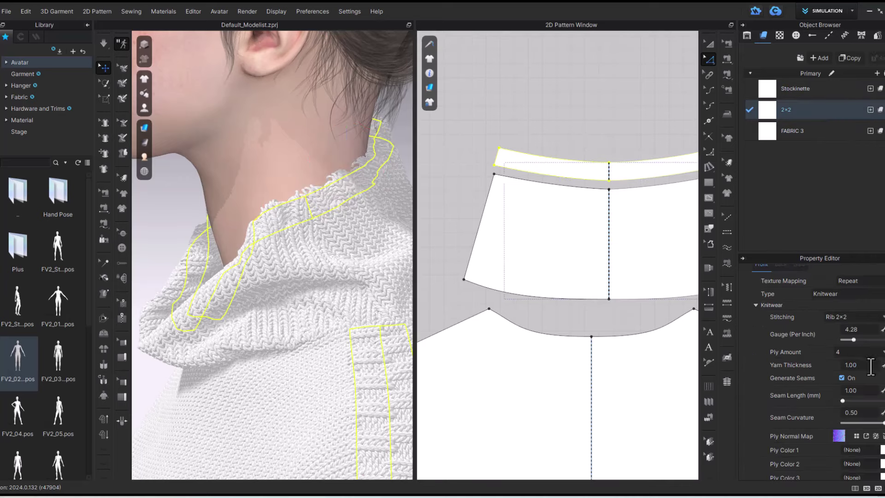
double_click(863, 392)
type("0")
key("Return")
double_click(870, 412)
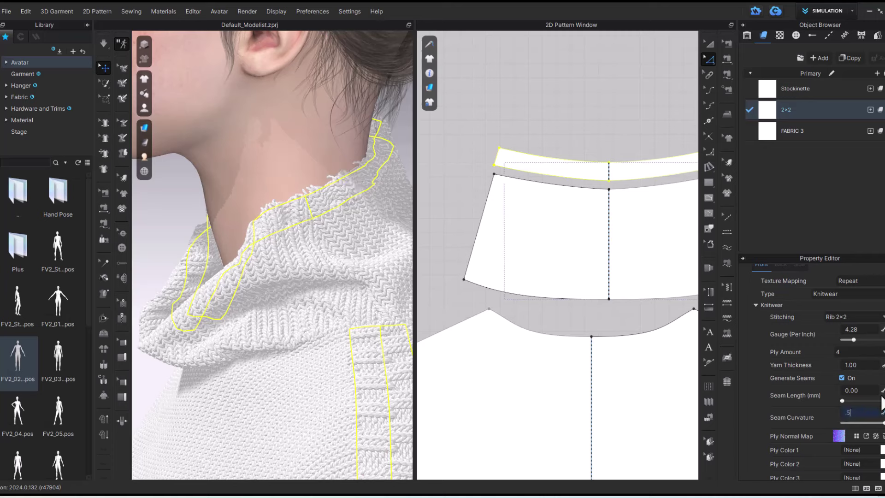
type(".5")
key("Return")
double_click(863, 413)
left_click(604, 332)
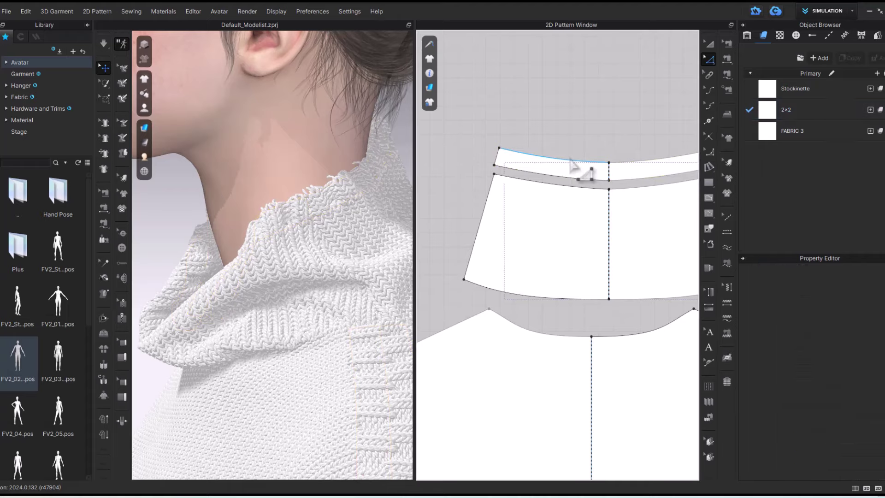
Try lowering the 2×2 fabric's seam curvature to 0.36 and 0.03, then restore its seam settings
left_click(829, 114)
double_click(863, 413)
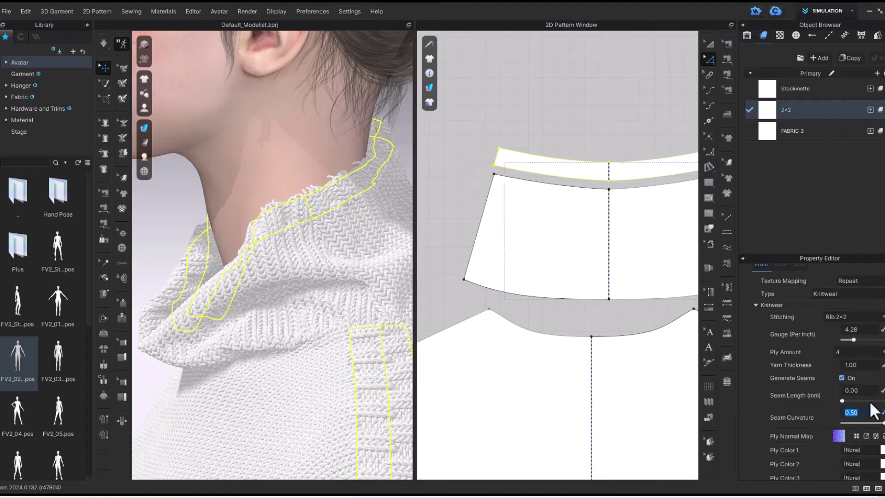
left_click_drag(884, 424, 860, 424)
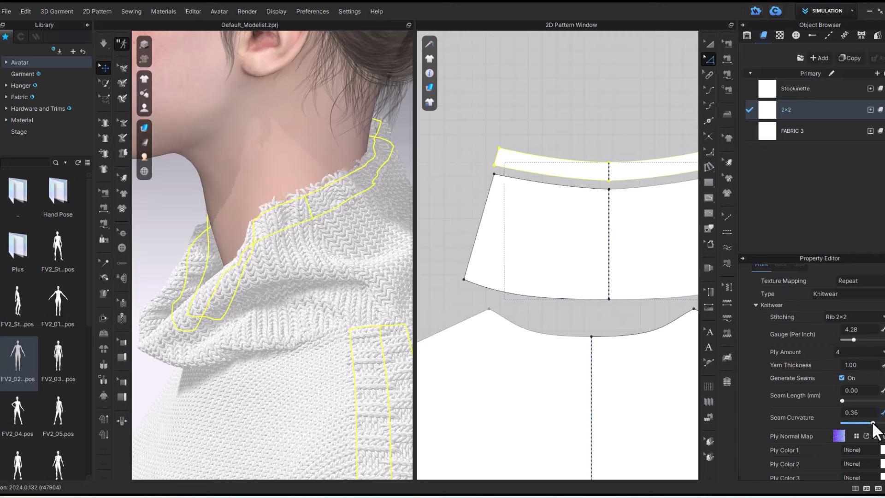
left_click_drag(874, 423, 844, 424)
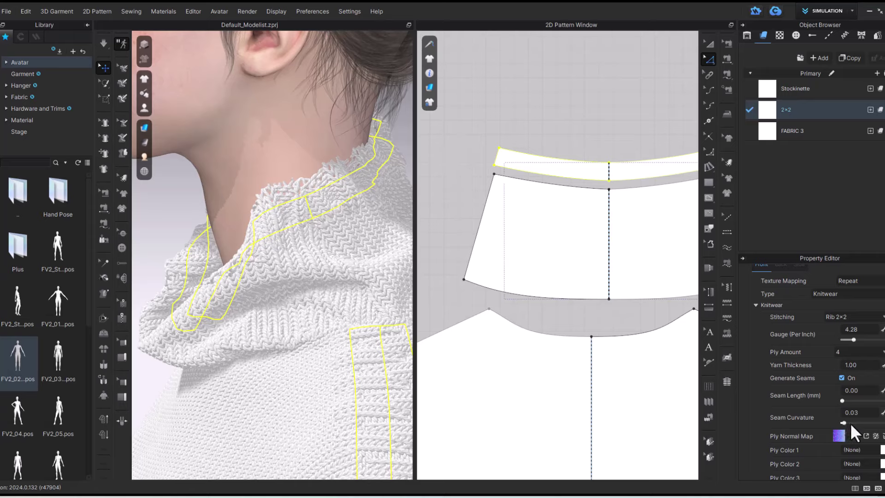
key("Escape")
left_click(809, 112)
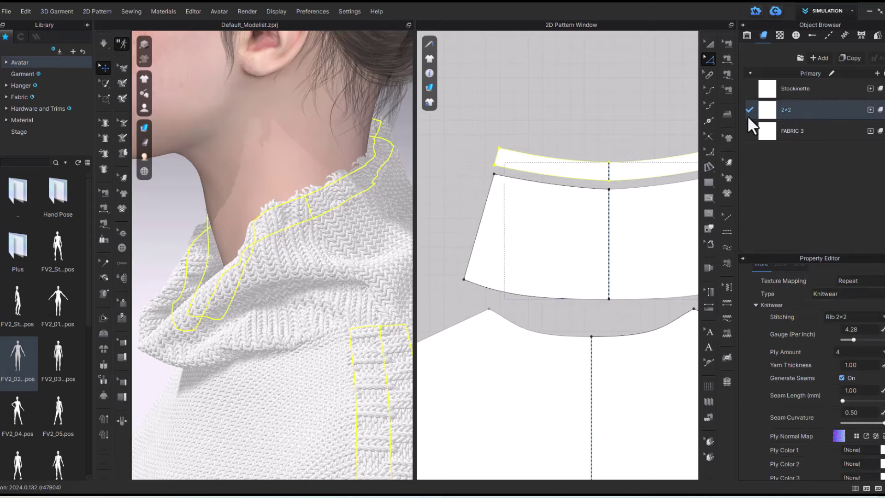
Try seam lengths of 10 mm and 2 mm on the 2×2 fabric and compare the collar and shoulder edges
left_click(663, 137)
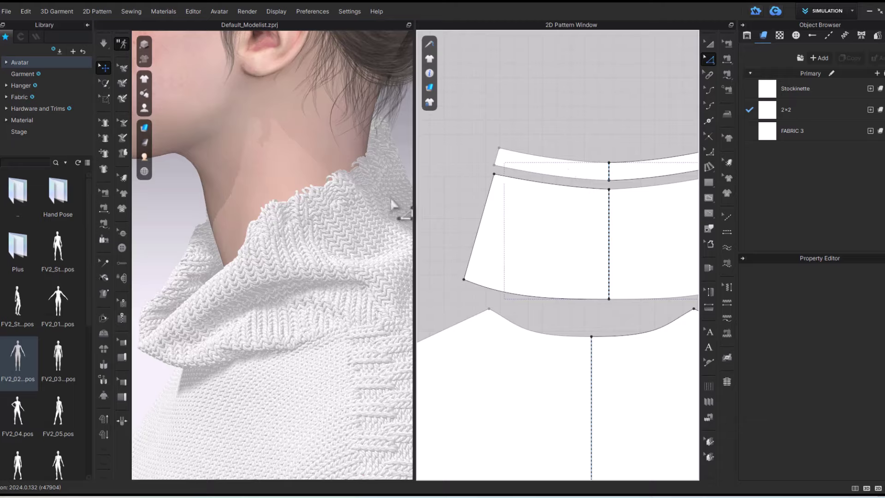
right_click_drag(402, 212, 507, 157)
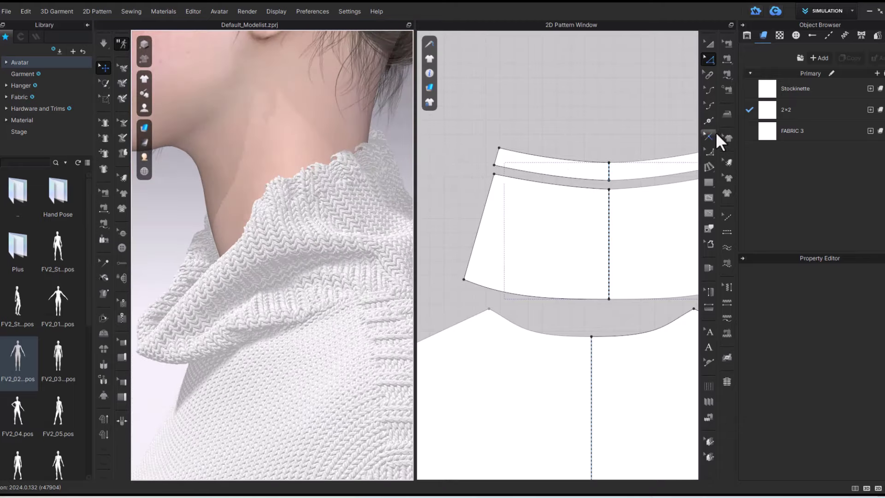
left_click(793, 110)
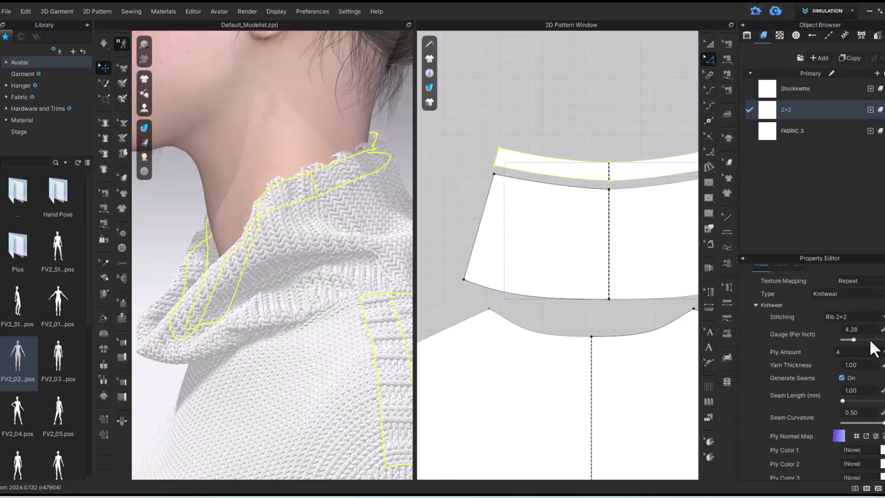
scroll(867, 341, "down", 1)
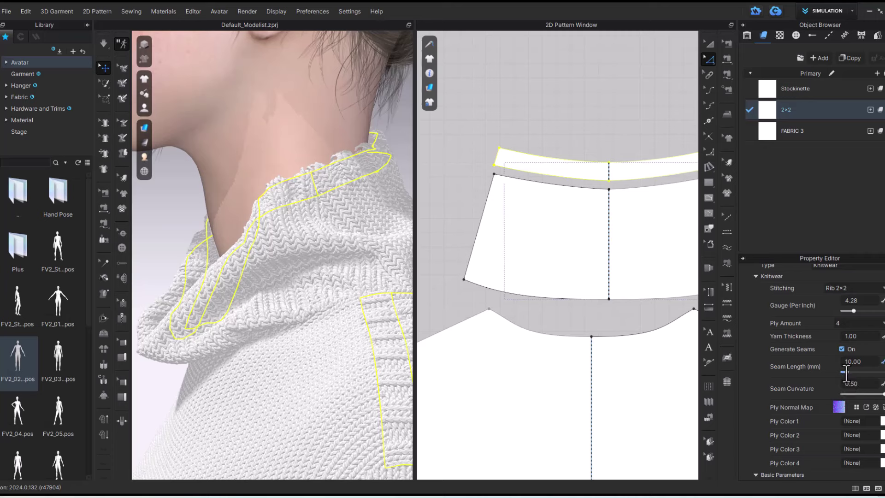
left_click_drag(847, 372, 842, 372)
left_click_drag(845, 373, 846, 377)
mouse_move(360, 194)
right_mouse_down()
mouse_move(375, 198)
mouse_move(320, 208)
mouse_move(345, 203)
right_mouse_up()
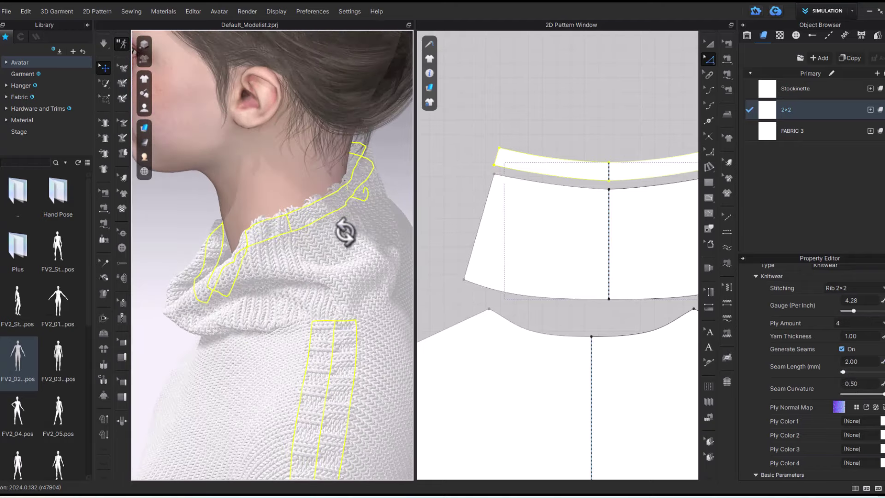
middle_click_drag(347, 379, 361, 236)
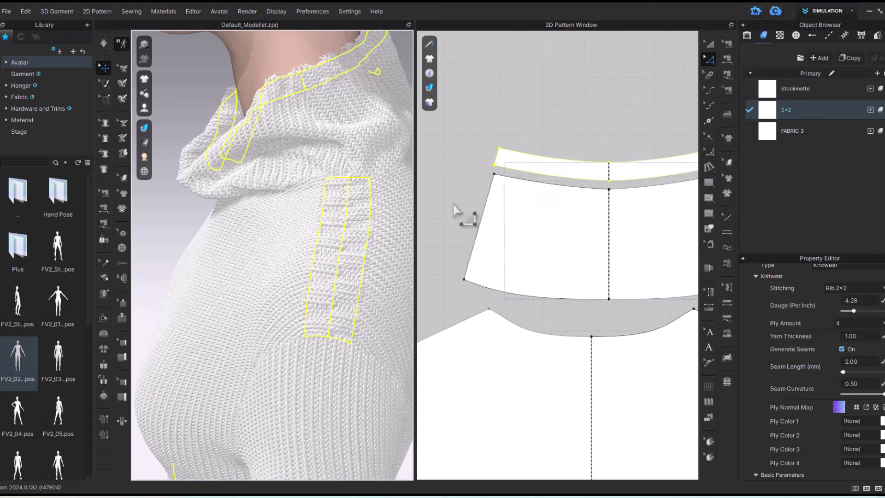
Set the schematic line Z-offset of the shoulder strap pattern's long upper edge to 2 mm
middle_click_drag(461, 210, 687, 96)
left_click(525, 231)
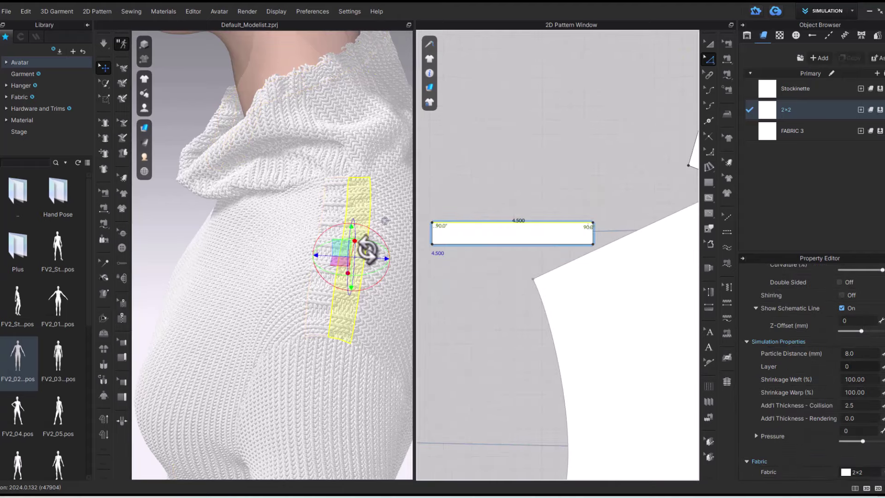
left_click(506, 239)
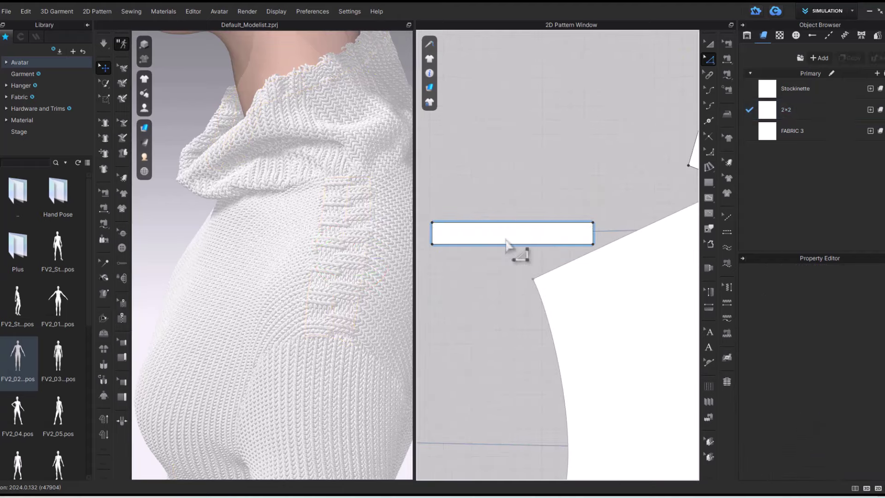
left_click(514, 233)
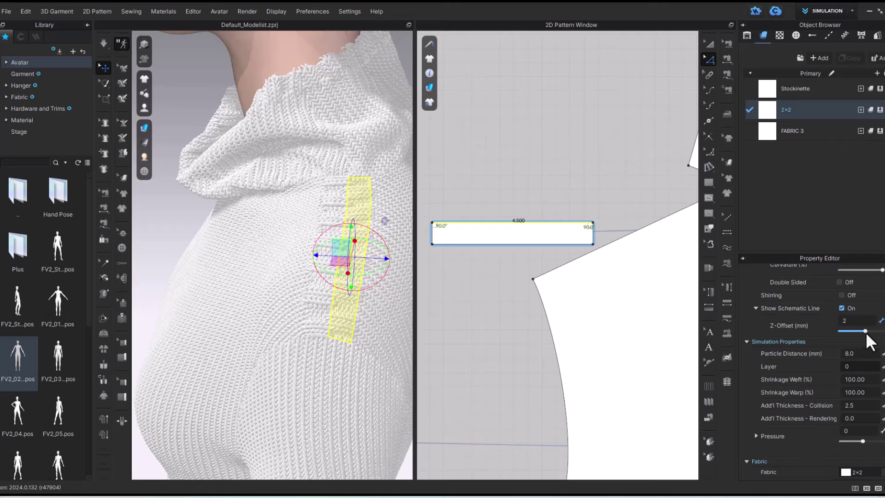
Set the shoulder strap's weft and warp shrinkage to 90% and simulate the garment
scroll(834, 361, "up", 5)
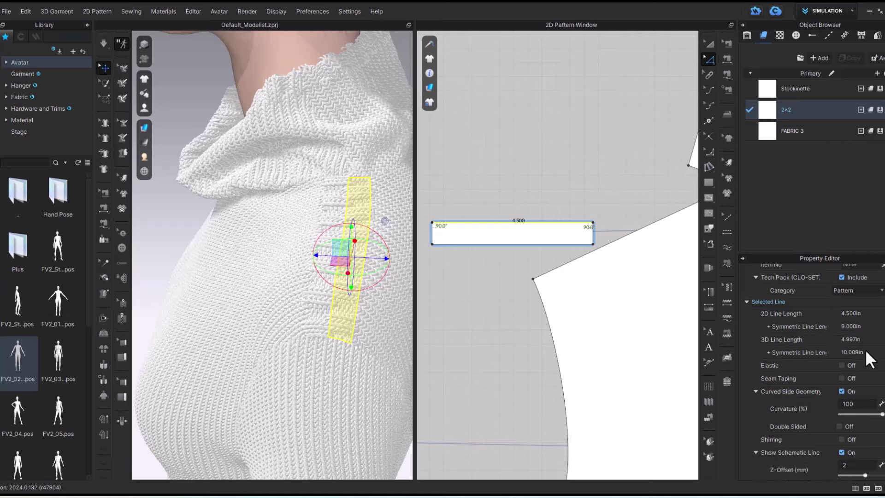
scroll(859, 396, "down", 6)
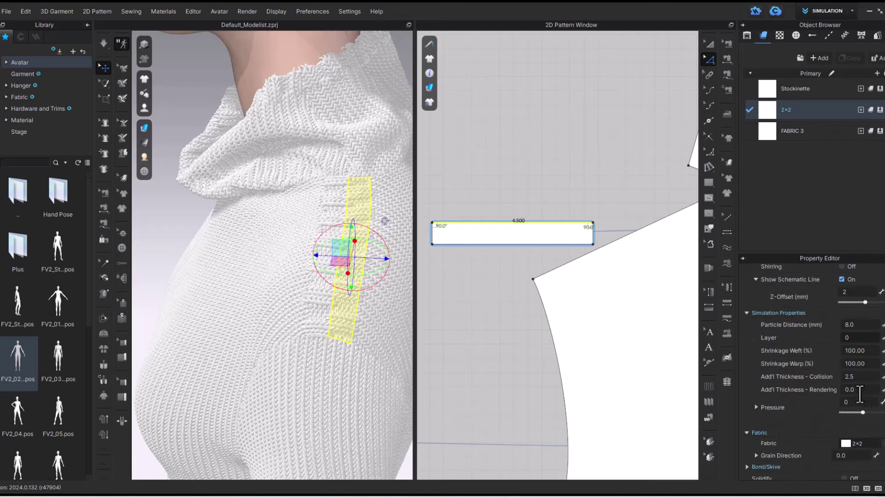
left_click(869, 351)
type("90")
left_click(451, 325)
left_click(100, 43)
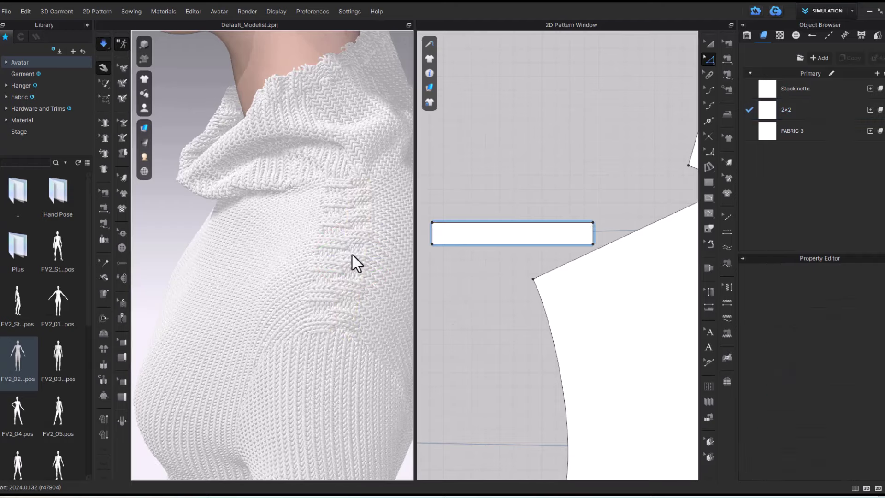
right_click_drag(364, 265, 484, 279)
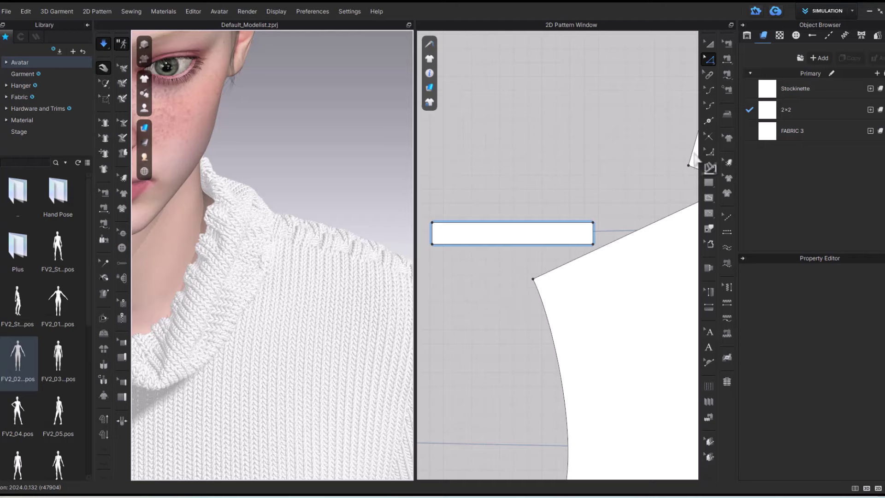
Try curving the shoulder strap's long upper edge slightly outward and simulating it, then undo the curve
key("c")
left_click_drag(526, 223, 521, 223)
key("space")
right_click_drag(331, 198, 252, 239)
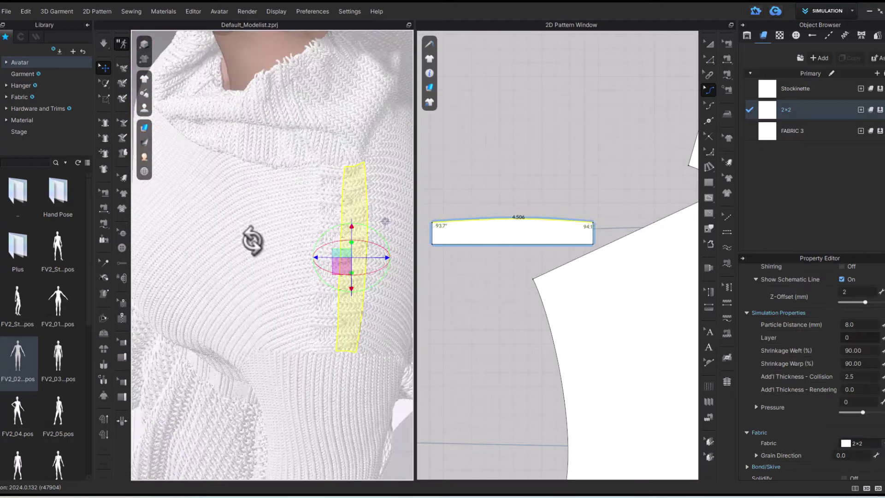
left_click(478, 321)
key("space")
key("space")
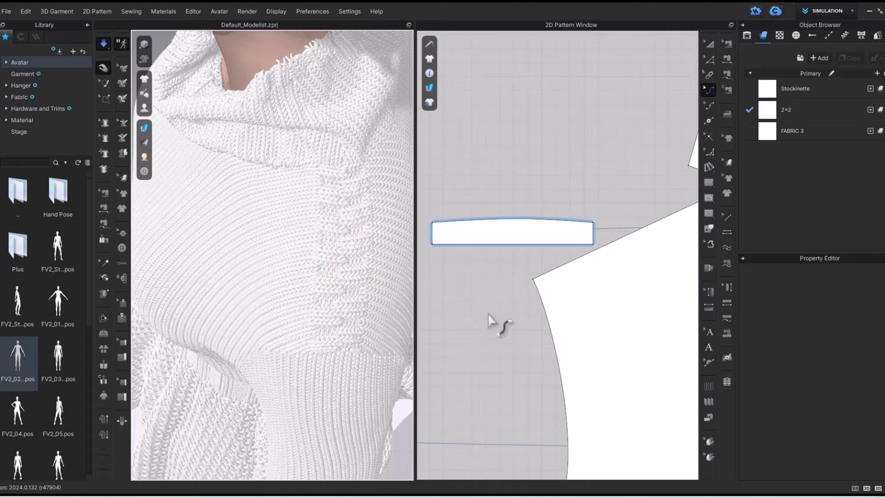
right_click_drag(349, 272, 380, 225)
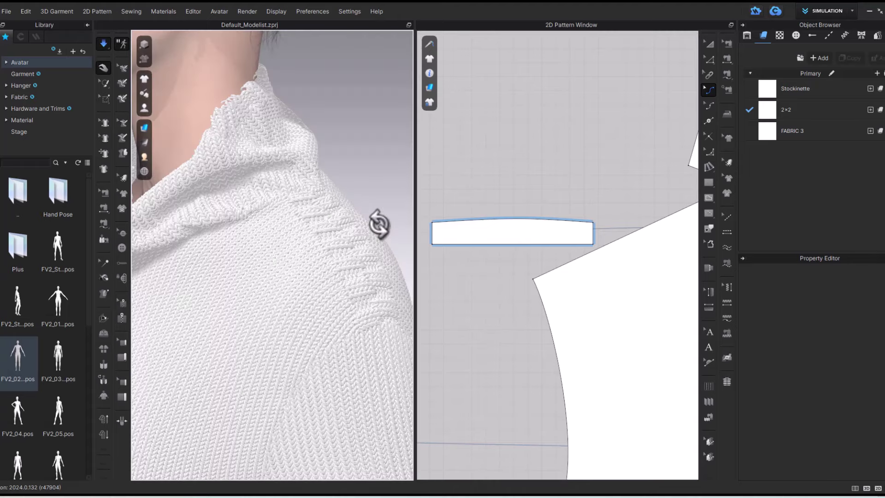
key("ctrl+z")
key("ctrl+z")
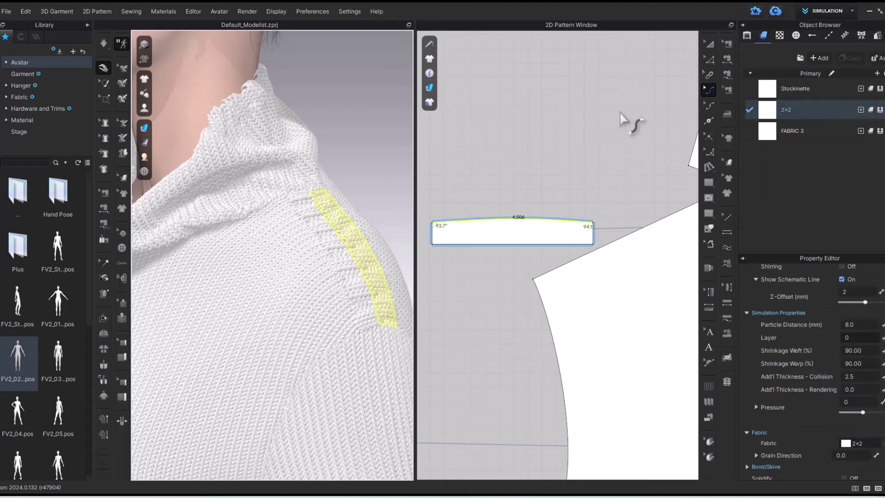
key("ctrl+z")
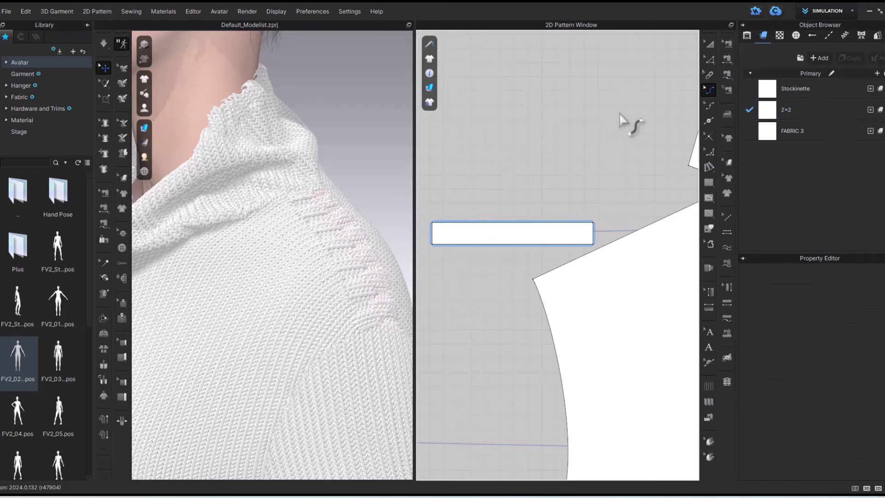
Set the 2×2 fabric's knitwear seam length to 0 mm
left_click(477, 225)
left_click(825, 111)
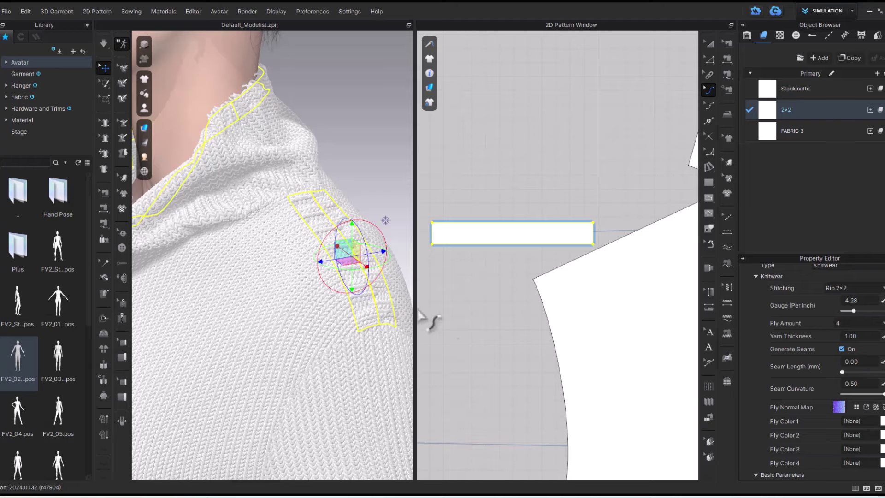
right_click_drag(351, 300, 348, 166)
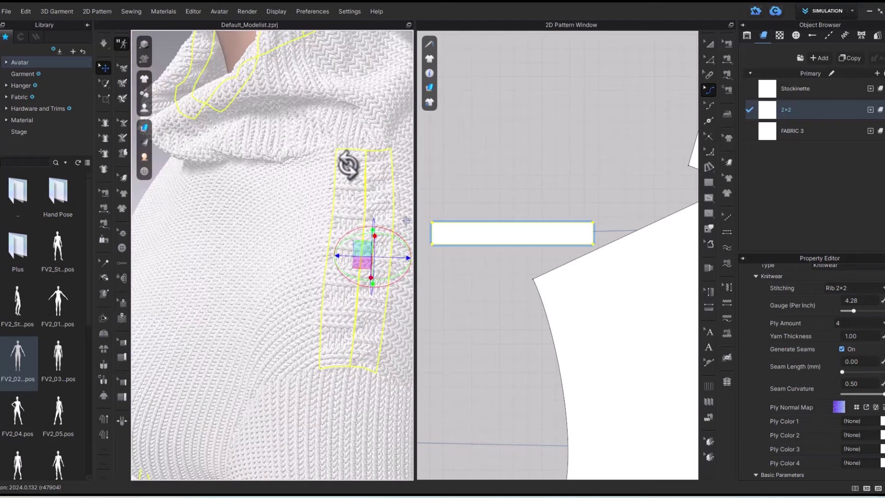
left_click(480, 326)
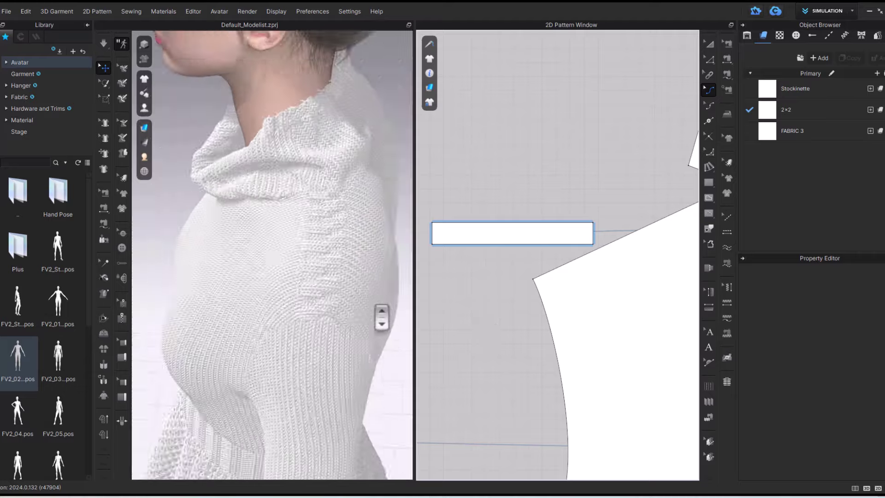
Examine the knit textures on the peplum, waistband, bodice and collar of the garment from several angles
scroll(382, 317, "down", 4)
right_click_drag(382, 317, 330, 154)
scroll(316, 158, "down", 5)
scroll(338, 180, "up", 5)
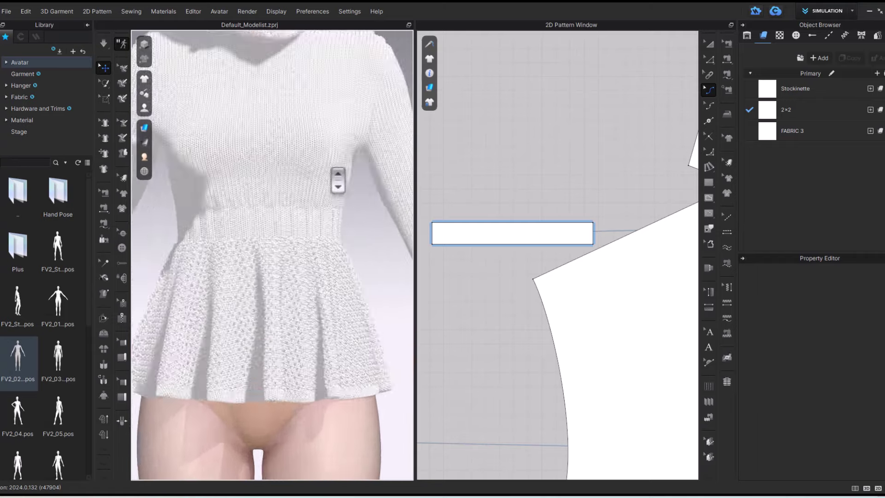
middle_click_drag(338, 180, 332, 275)
scroll(341, 231, "up", 2)
middle_click_drag(369, 179, 375, 264)
scroll(370, 265, "down", 3)
right_click_drag(358, 269, 423, 264)
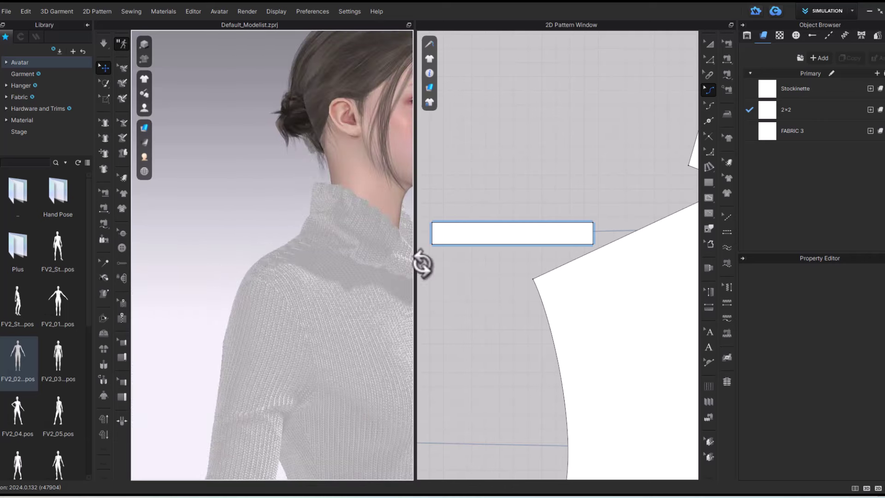
Set the Stockinette fabric's Ply Color 1 to light pink #EFB8B6 from the Coloro 3500 library
scroll(567, 217, "down", 3)
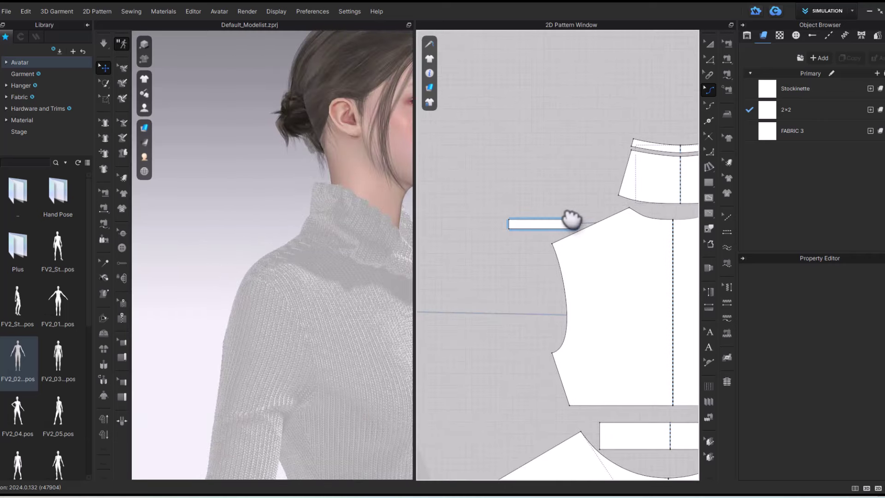
scroll(560, 189, "down", 3)
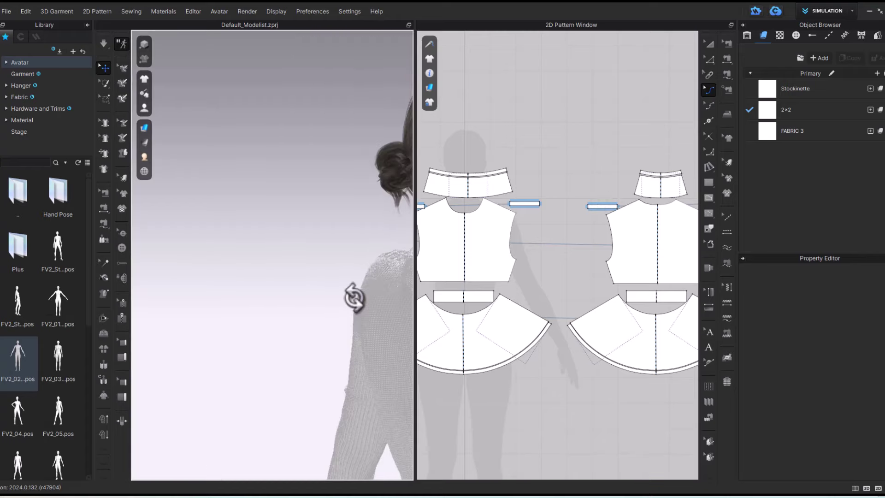
left_click(795, 88)
scroll(860, 400, "down", 2)
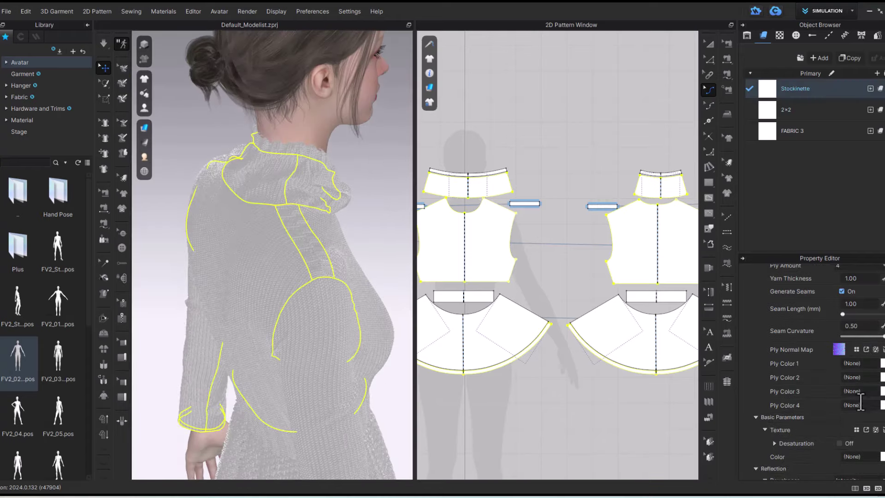
left_click(883, 364)
left_click(515, 261)
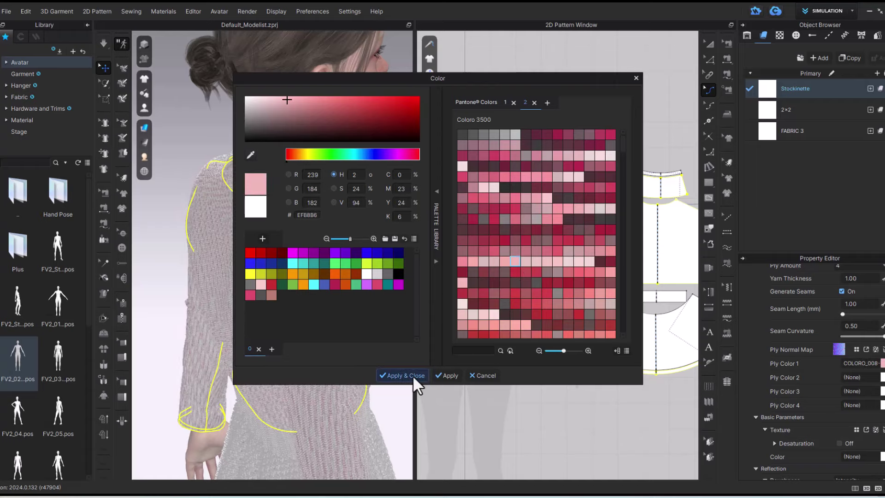
left_click(413, 376)
Apply the saved light pink #EFB8B6 to the Stockinette fabric's Ply Color 2
right_click_drag(369, 307, 227, 297)
middle_click_drag(228, 296, 339, 287)
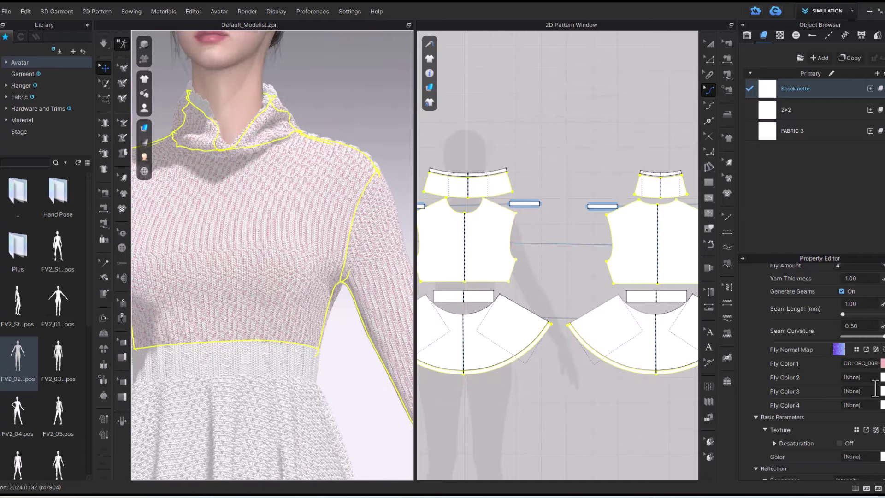
left_click(883, 377)
left_click(367, 274)
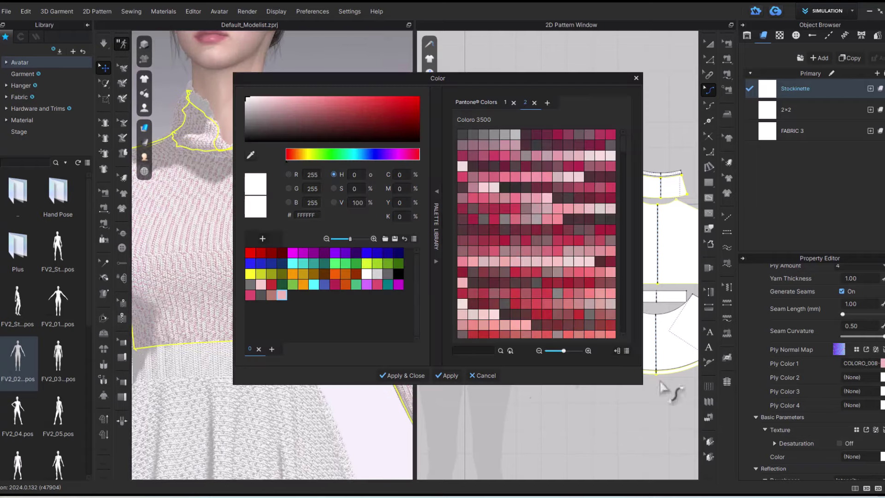
left_click(281, 295)
left_click(386, 375)
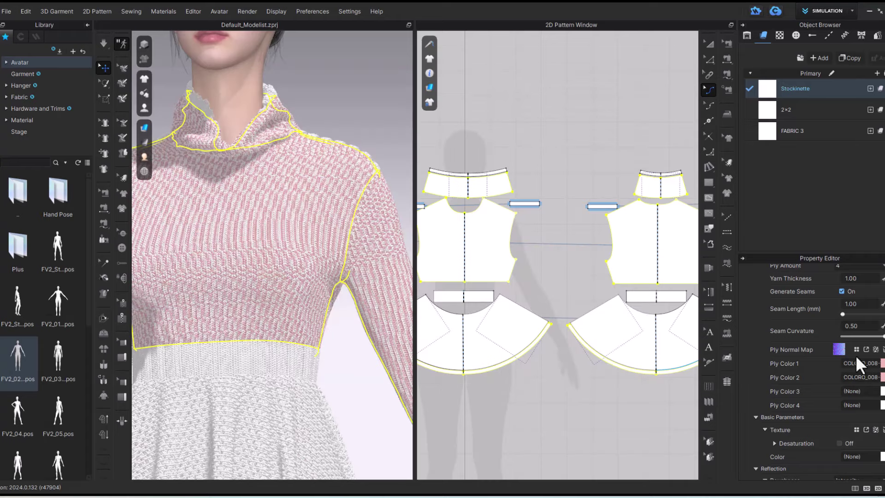
Set the Stockinette fabric's Ply Color 2 to dusty rose #B77C7E
left_click(883, 391)
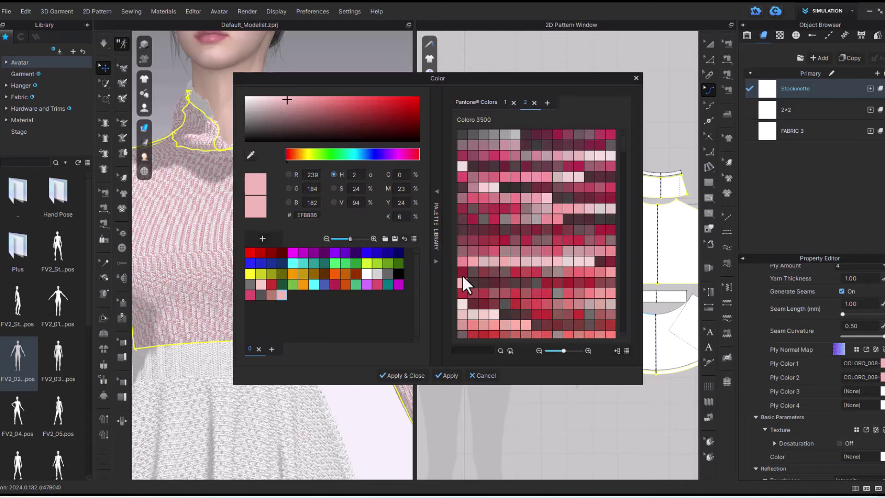
left_click(463, 273)
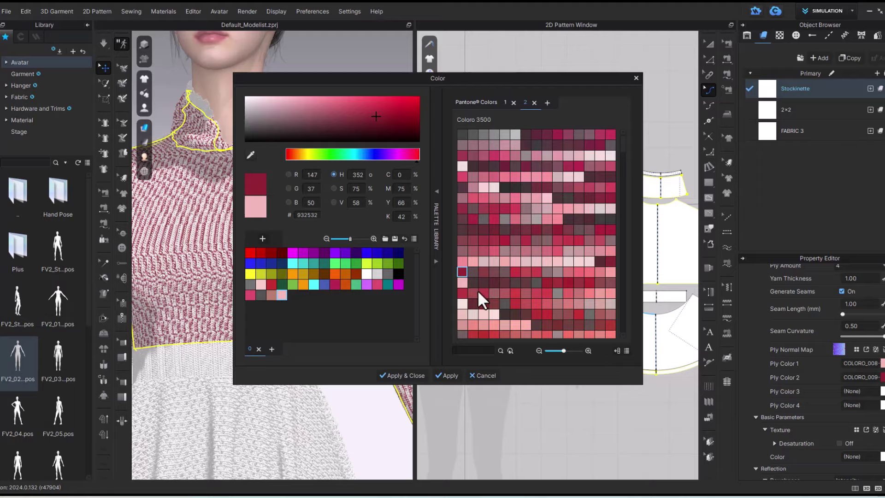
left_click(536, 251)
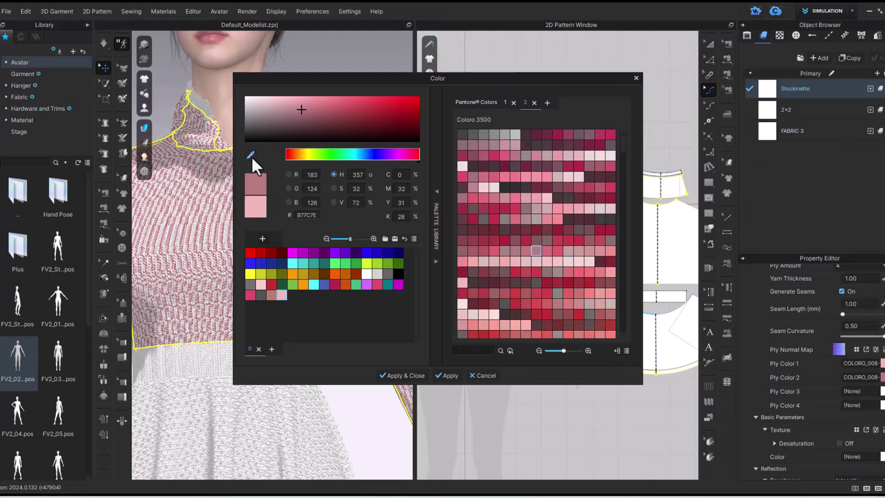
left_click(403, 374)
Set the Stockinette fabric's Ply Color 3 to salmon pink #D39A91
scroll(344, 254, "up", 10)
scroll(343, 255, "down", 10)
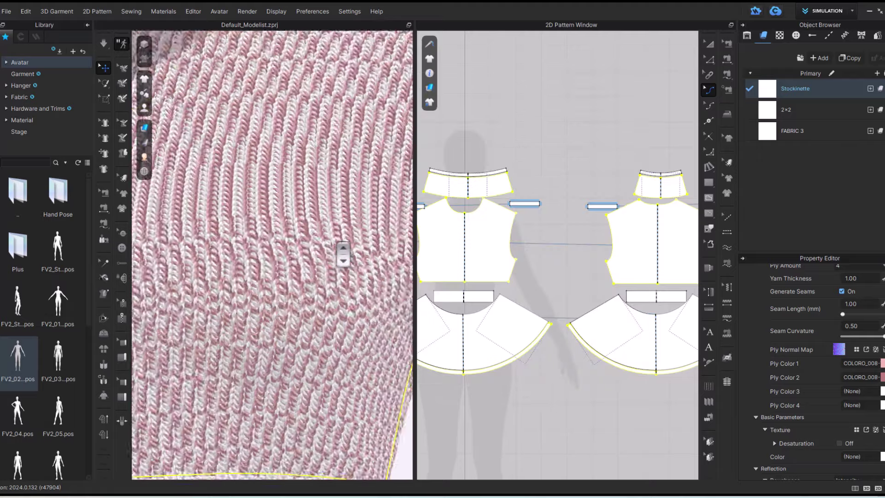
right_click_drag(343, 253, 376, 257)
left_click(882, 391)
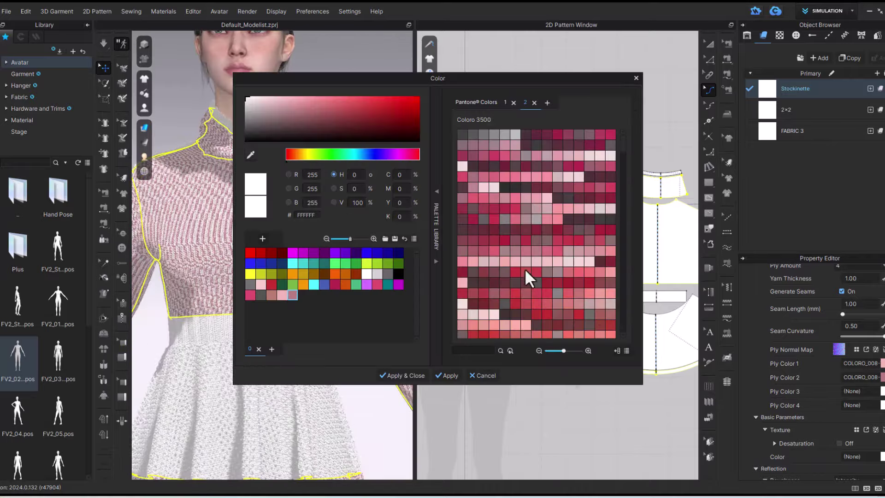
left_click(484, 261)
left_click(463, 325)
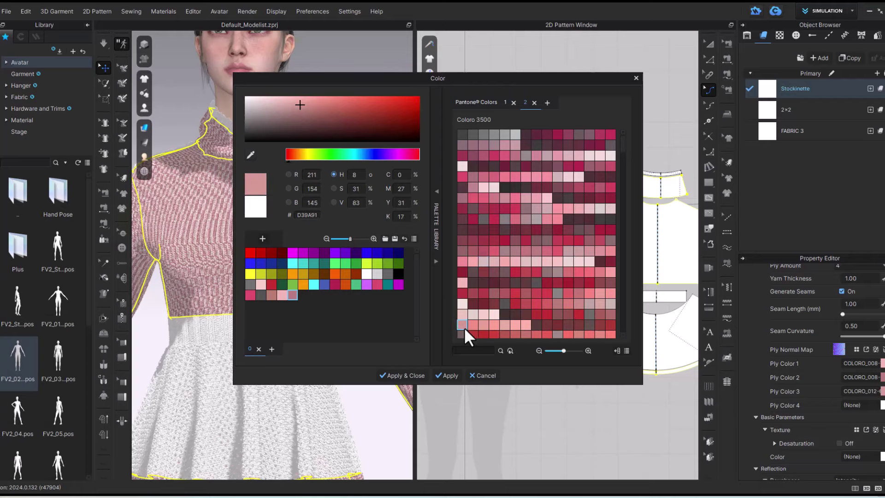
left_click(403, 374)
left_click(882, 391)
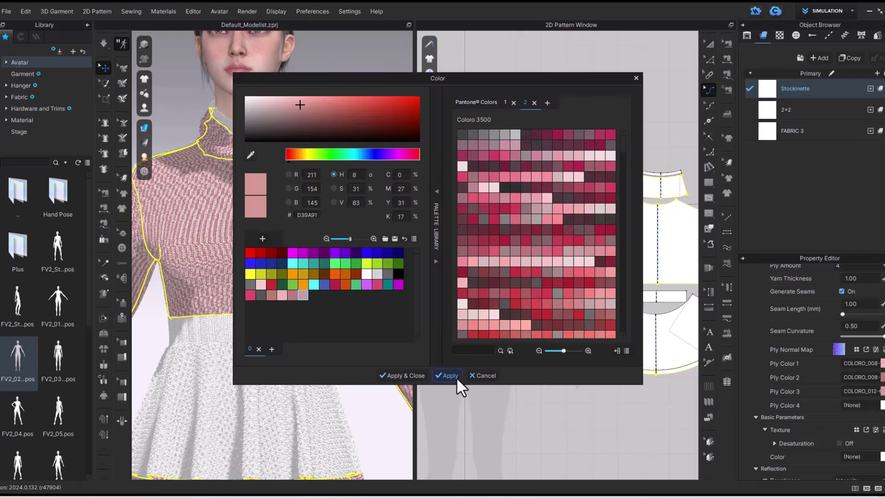
left_click(396, 375)
Set the Stockinette fabric's Ply Color 4 to dark reddish brown #704340, trying a few Coloro swatches
left_click(882, 404)
left_click(579, 325)
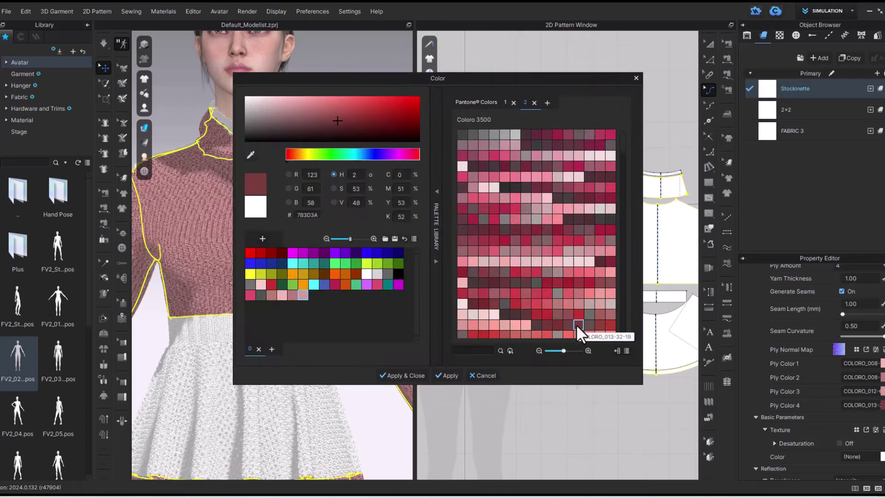
left_click(537, 272)
left_click(547, 325)
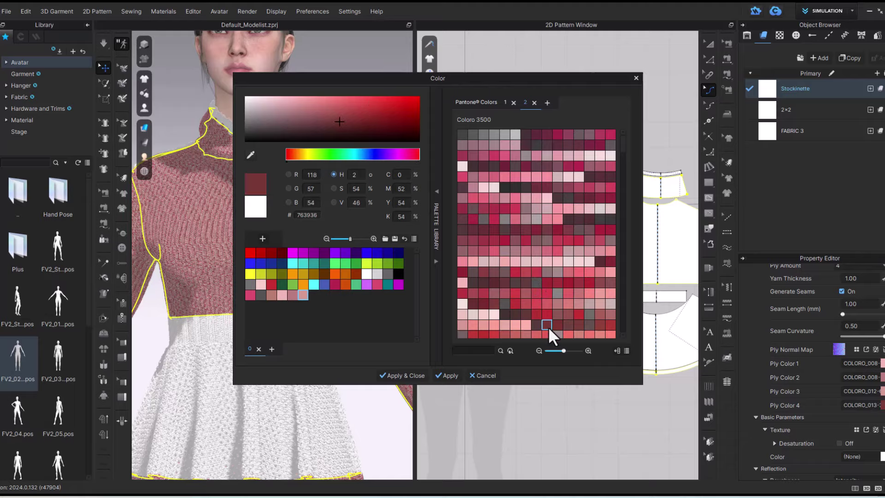
left_click(568, 325)
left_click(402, 375)
Set the 2×2 fabric's Ply Color 1 to reddish brown #704340 and Ply Color 2 to salmon pink #D39A91
left_click(375, 153)
right_click_drag(375, 153, 769, 170)
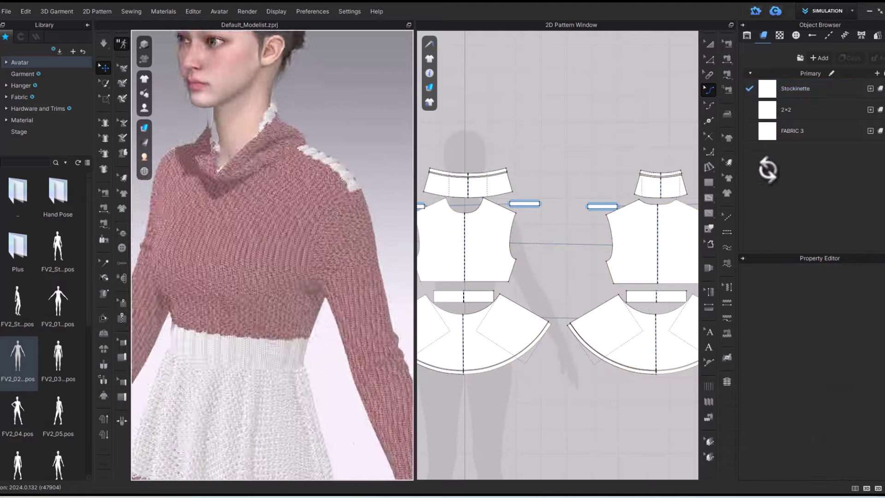
scroll(346, 292, "up", 10)
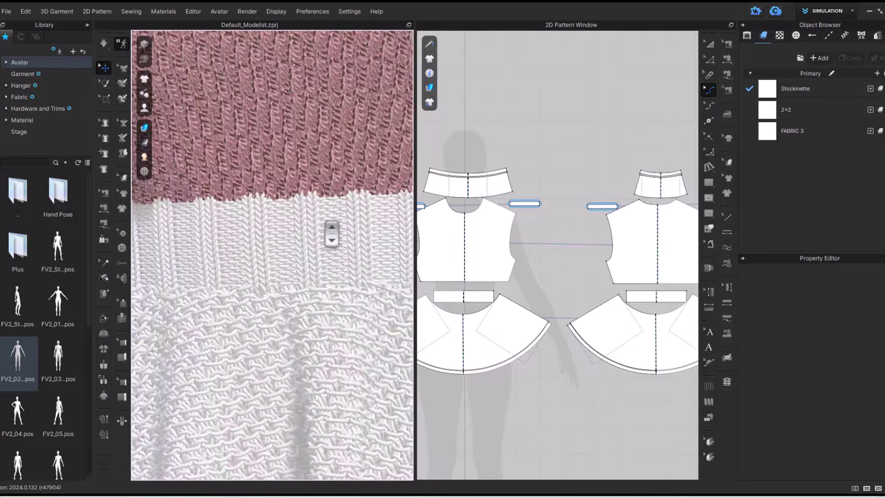
scroll(331, 234, "down", 10)
right_click_drag(355, 352, 753, 271)
left_click(824, 112)
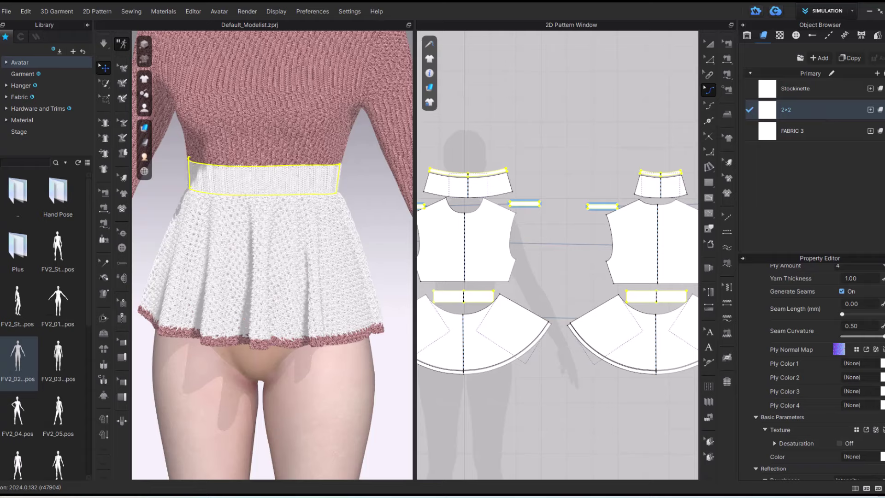
left_click(883, 363)
left_click(312, 295)
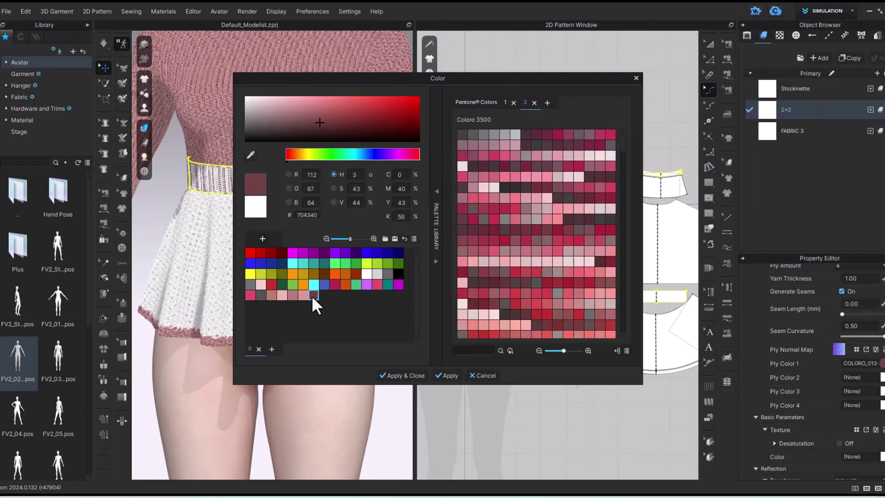
left_click(403, 376)
left_click(883, 378)
left_click(302, 296)
left_click(406, 376)
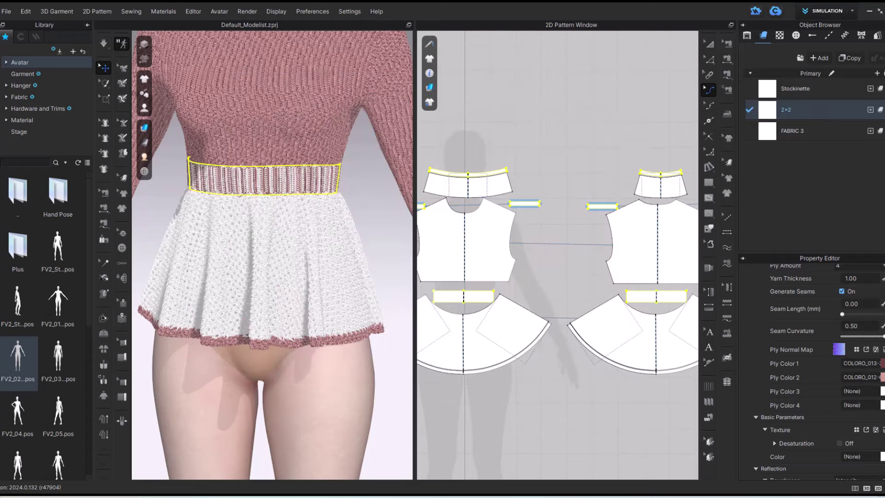
Set the 2×2 fabric's Ply Color 3 to dusty rose #B77C7E and Ply Color 4 to light pink #EFB8B6
left_click(883, 391)
left_click(292, 296)
left_click(401, 376)
left_click(882, 405)
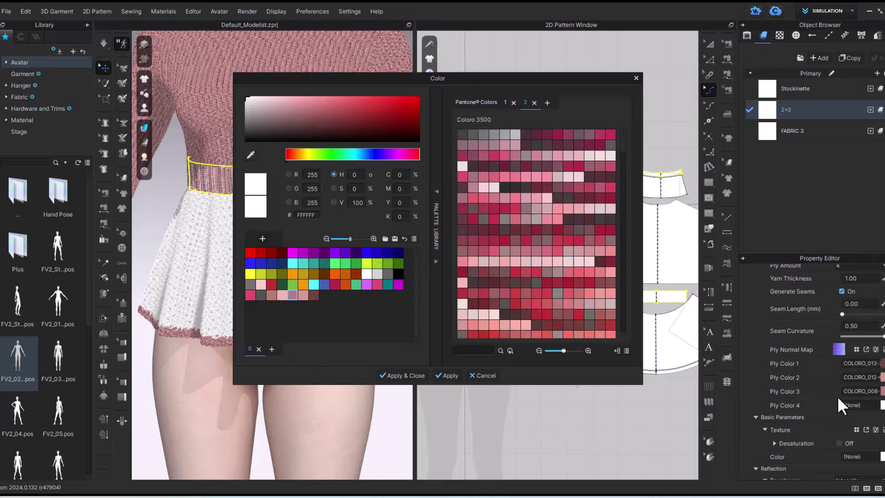
left_click(280, 296)
left_click(402, 375)
Examine the colored yarn on the waistband, collar and bodice of the garment from several angles
left_click(356, 223)
scroll(335, 199, "up", 10)
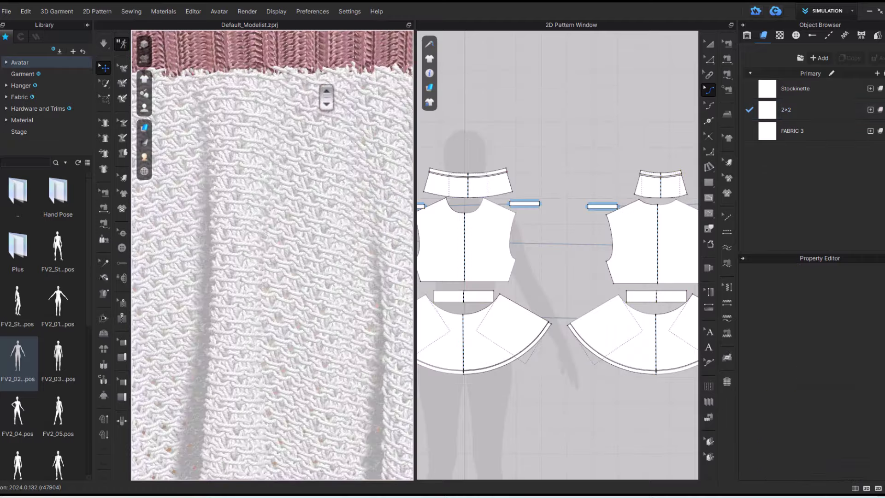
middle_click_drag(326, 94, 326, 328)
scroll(333, 292, "down", 8)
middle_click_drag(330, 198, 318, 385)
right_click_drag(319, 385, 212, 373)
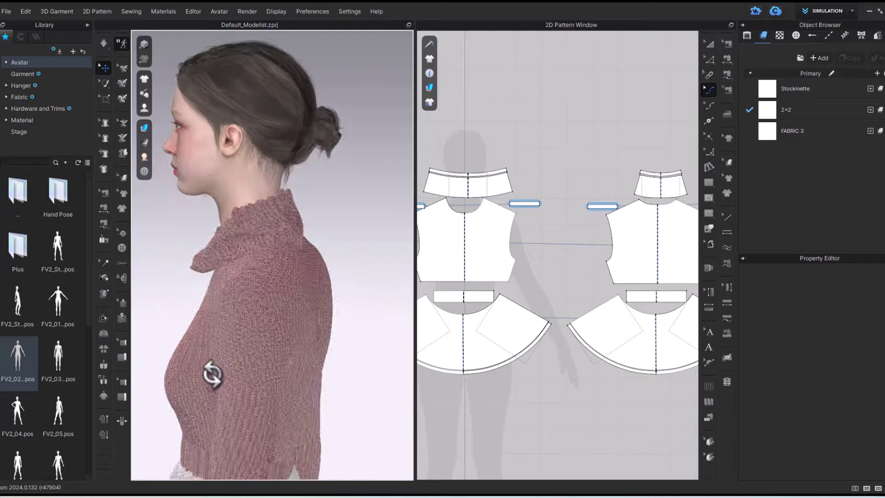
scroll(223, 344, "up", 8)
middle_click_drag(226, 344, 300, 292)
right_click_drag(299, 292, 319, 314)
scroll(312, 331, "down", 8)
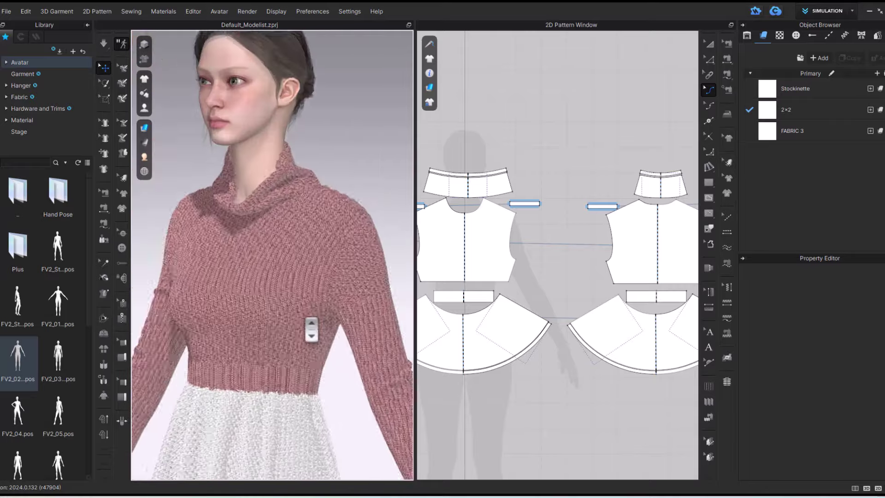
middle_click_drag(312, 331, 310, 263)
scroll(310, 263, "up", 2)
Rename the peplum's fabric FABRIC 3 as Honeycomb
left_click(799, 129)
left_click(798, 129)
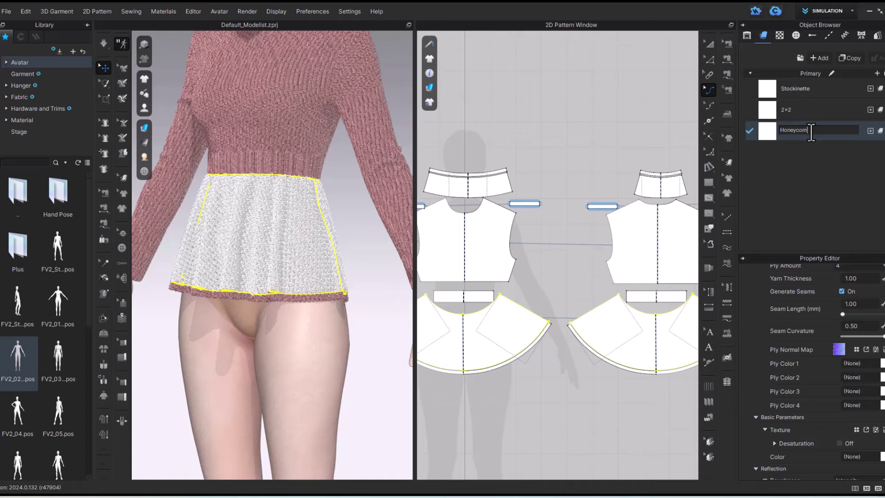
key("Return")
Set the Honeycomb fabric's Ply Color 1 to light pink #EFB8B6 and Ply Color 2 to dusty rose #B77C7E
left_click(881, 363)
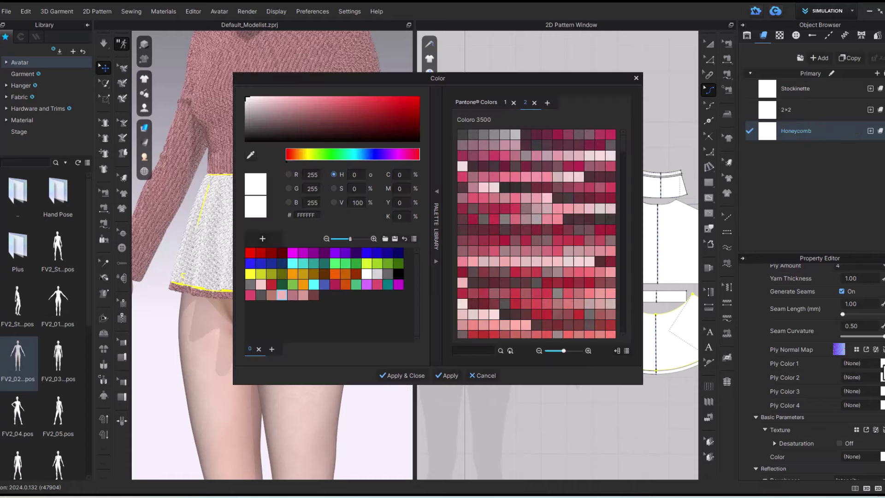
left_click(281, 296)
left_click(415, 376)
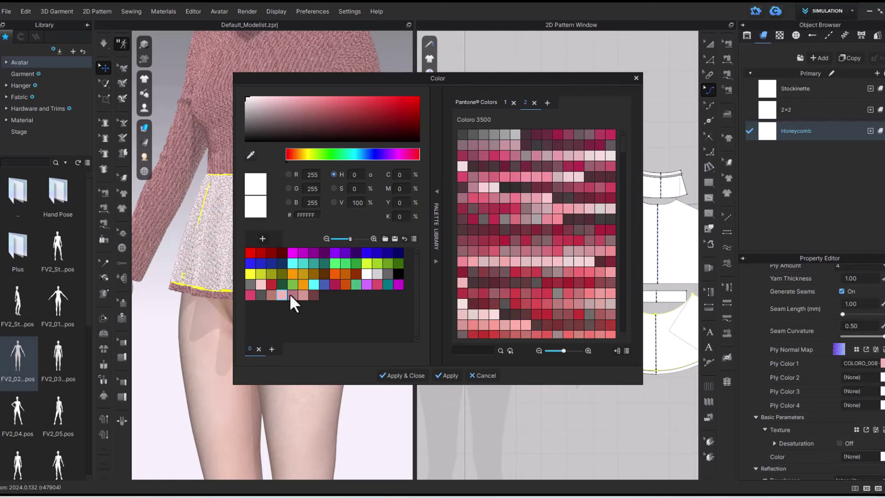
left_click(292, 296)
left_click(402, 376)
Set the Honeycomb fabric's Ply Color 3 to salmon pink #D39A91 and Ply Color 4 to reddish brown #704340
left_click(883, 391)
left_click(303, 296)
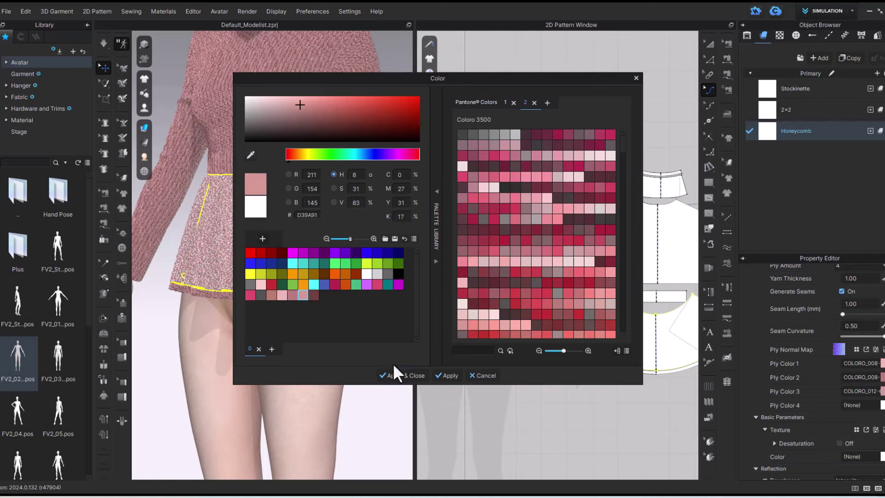
left_click(401, 375)
left_click(883, 408)
left_click(315, 296)
left_click(413, 375)
left_click(365, 377)
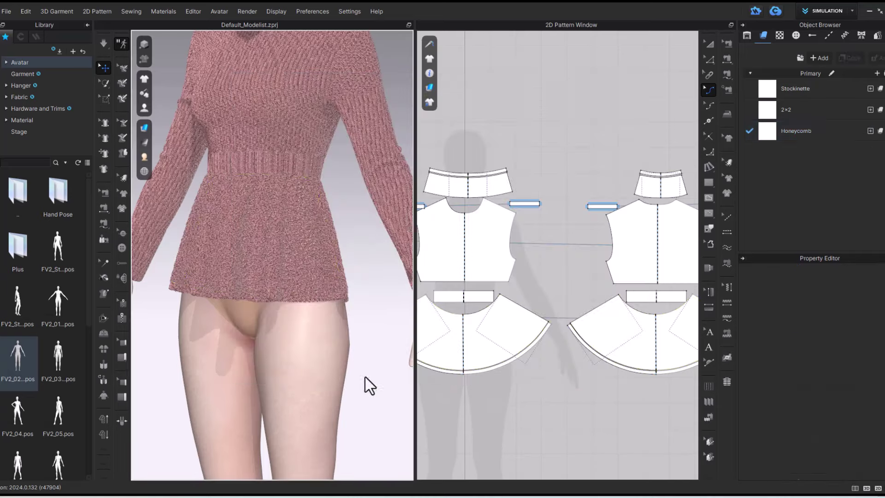
Examine the whole colored garment and review the Honeycomb fabric's knitwear and material settings
scroll(365, 377, "down", 3)
right_click_drag(364, 369, 353, 277)
middle_click_drag(352, 259, 355, 305)
left_click(797, 131)
scroll(830, 355, "up", 5)
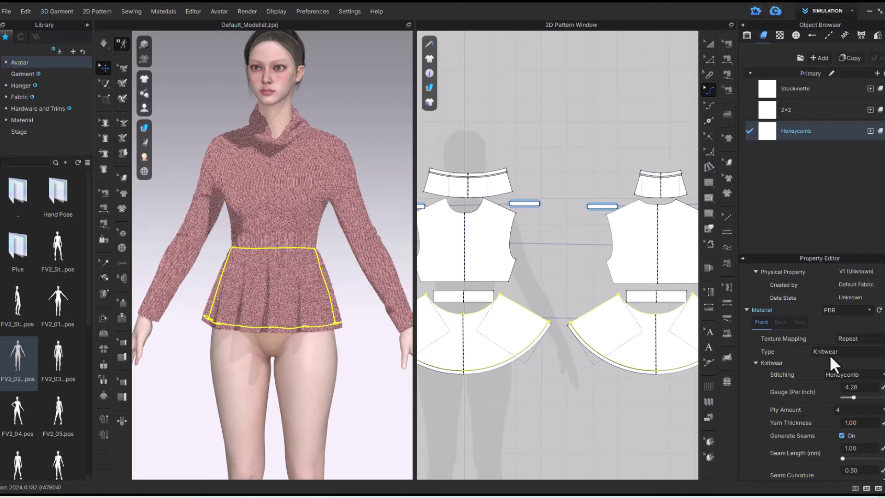
scroll(830, 355, "up", 2)
scroll(831, 355, "down", 2)
scroll(831, 353, "down", 10)
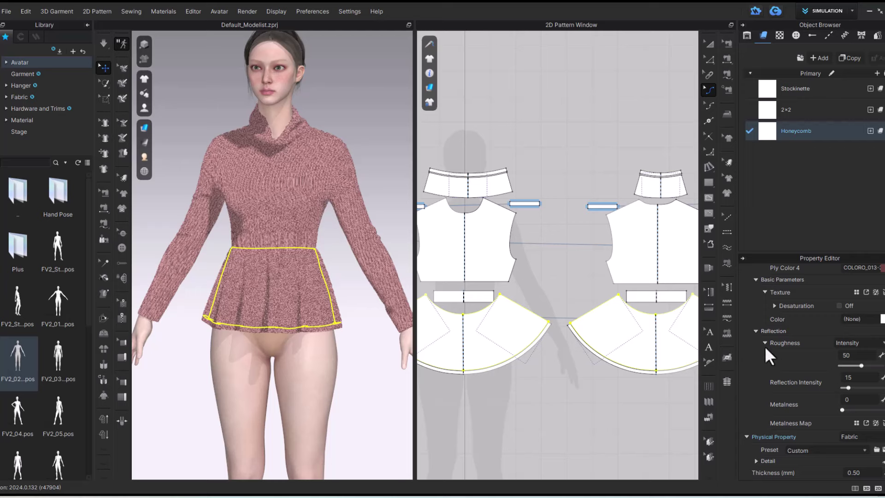
left_click(756, 331)
left_click(756, 374)
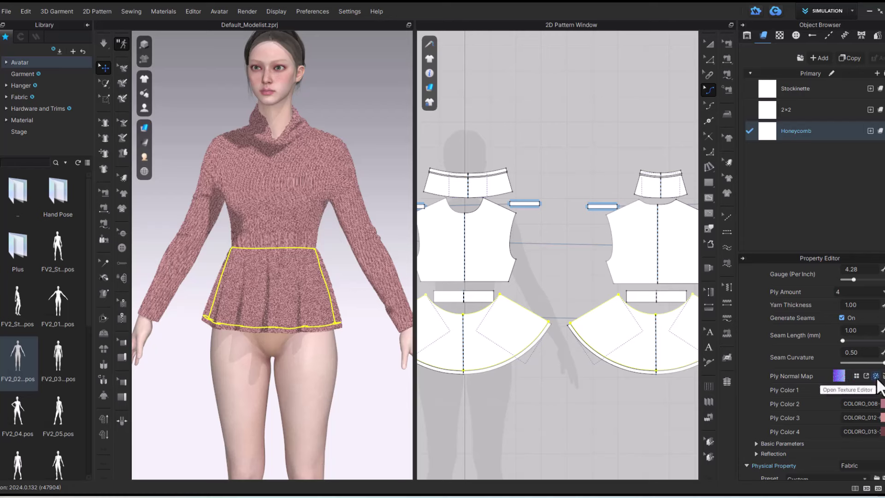
scroll(835, 355, "up", 1)
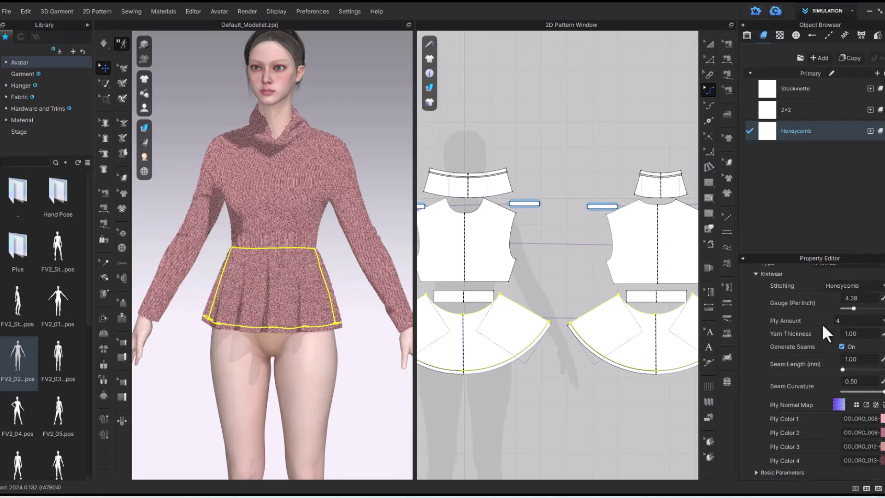
scroll(824, 332, "up", 3)
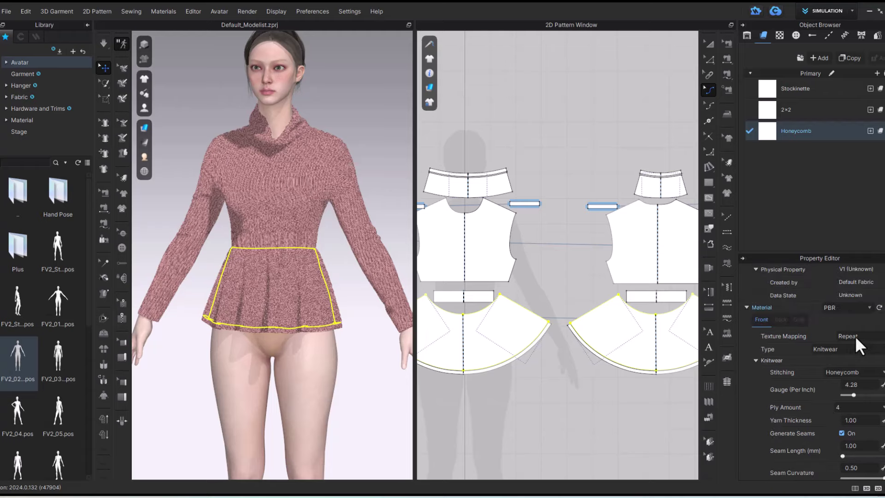
Set the 2×2 fabric's texture mapping to Unified
left_click(856, 336)
left_click(818, 325)
left_click(808, 110)
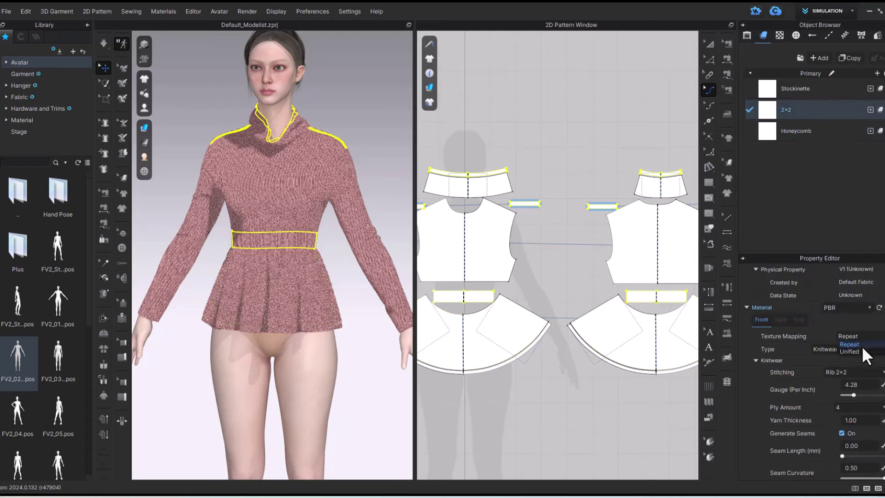
left_click(863, 350)
scroll(863, 349, "down", 4)
Examine the knit up close on the shoulder strip, the garment front and the sleeve end
scroll(349, 138, "up", 5)
middle_click_drag(349, 141, 314, 366)
right_click_drag(314, 366, 255, 366)
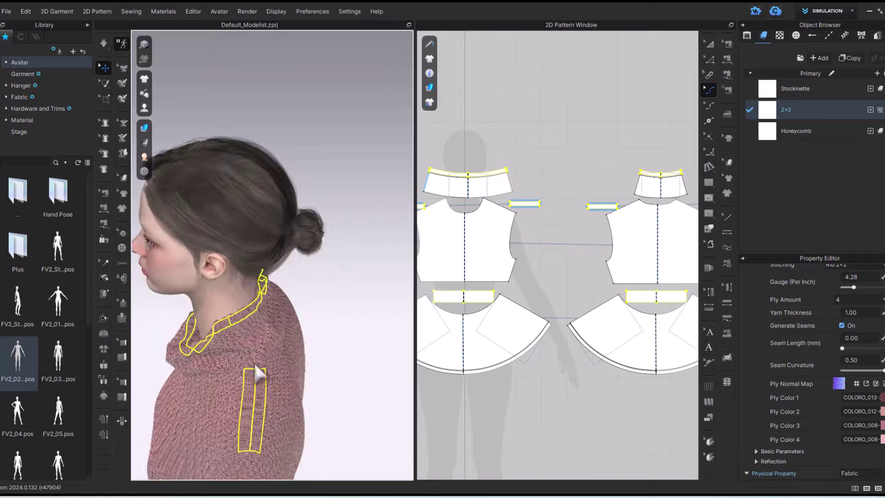
scroll(261, 387, "up", 3)
middle_click_drag(262, 392, 306, 199)
scroll(306, 199, "up", 3)
middle_click_drag(323, 249, 330, 272)
left_click(394, 153)
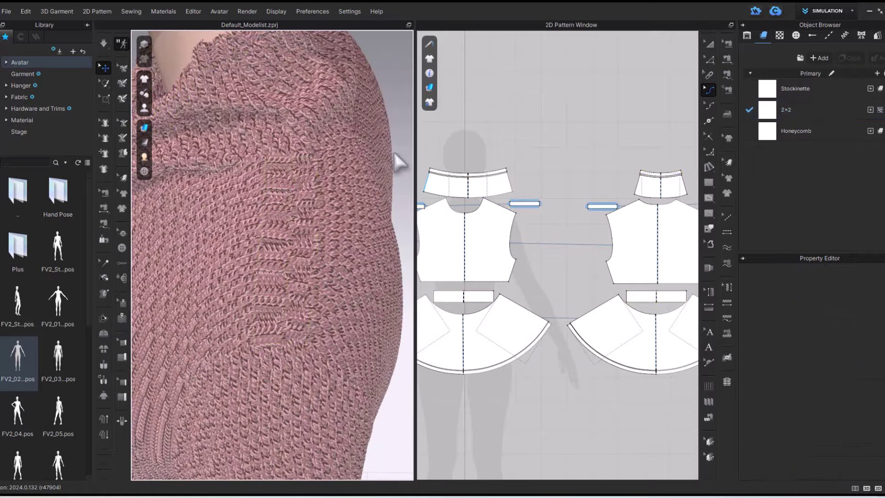
scroll(286, 316, "down", 4)
right_click_drag(287, 316, 314, 290)
scroll(312, 290, "down", 5)
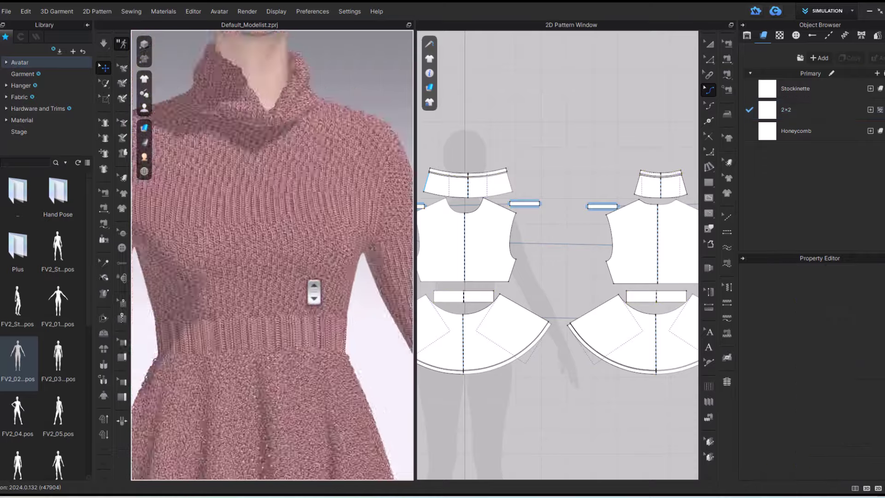
middle_click_drag(312, 291, 351, 243)
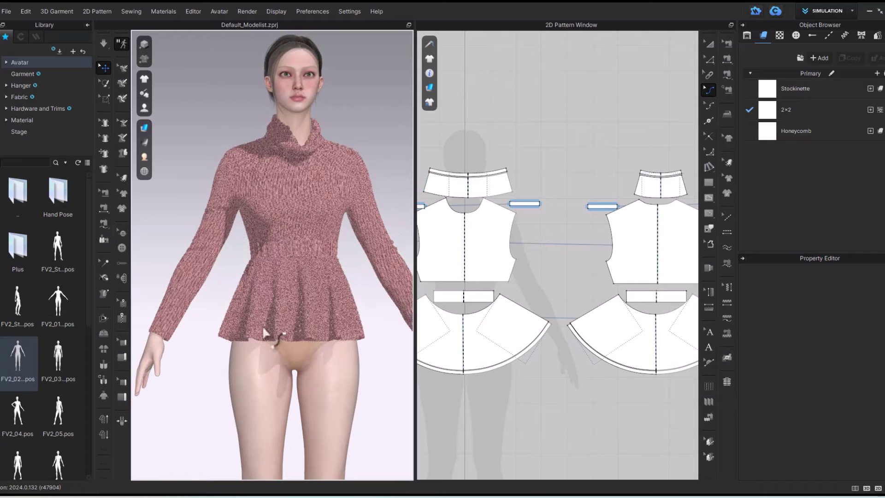
scroll(297, 302, "up", 6)
middle_click_drag(227, 340, 281, 313)
Apply the 2×2 fabric to the cuff strips of both sleeves
middle_click_drag(528, 266, 636, 269)
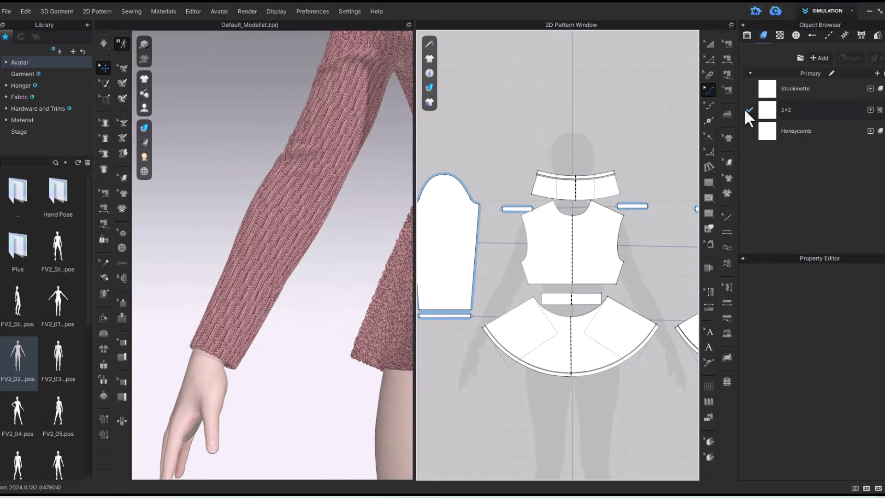
left_click_drag(767, 112, 470, 324)
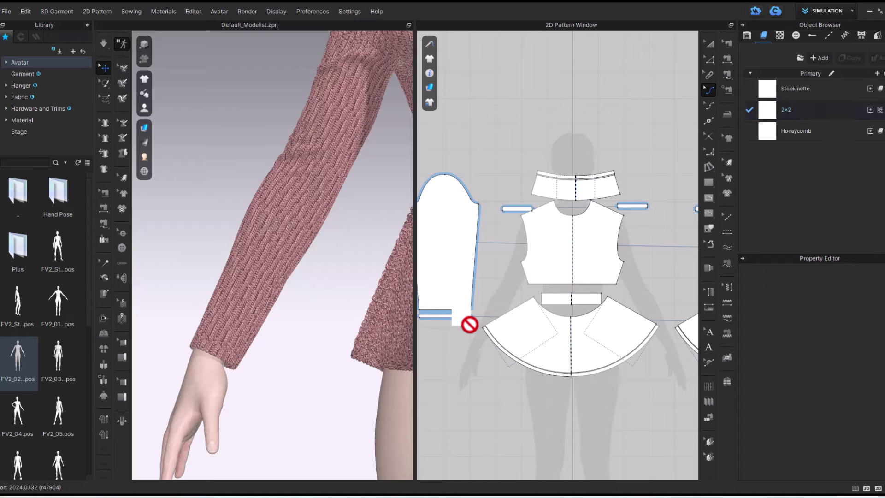
middle_click_drag(678, 301, 369, 290)
left_click_drag(768, 112, 596, 322)
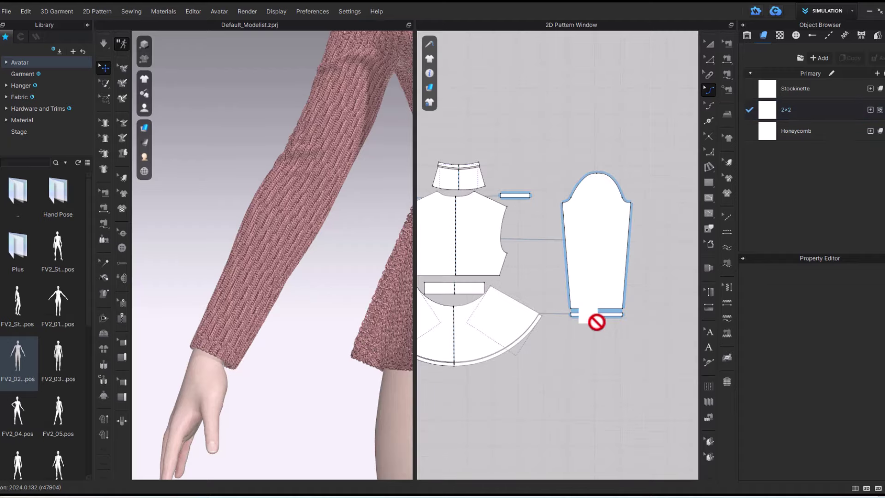
Examine the sleeve cuffs' knit from several angles, as well as the whole garment from the front
scroll(324, 333, "down", 3)
middle_click_drag(324, 333, 68, 324)
scroll(309, 308, "up", 5)
middle_click_drag(306, 299, 343, 245)
right_click_drag(342, 245, 276, 374)
middle_click_drag(277, 375, 386, 340)
scroll(328, 381, "down", 2)
right_click_drag(328, 382, 349, 365)
scroll(348, 365, "down", 2)
scroll(320, 233, "down", 4)
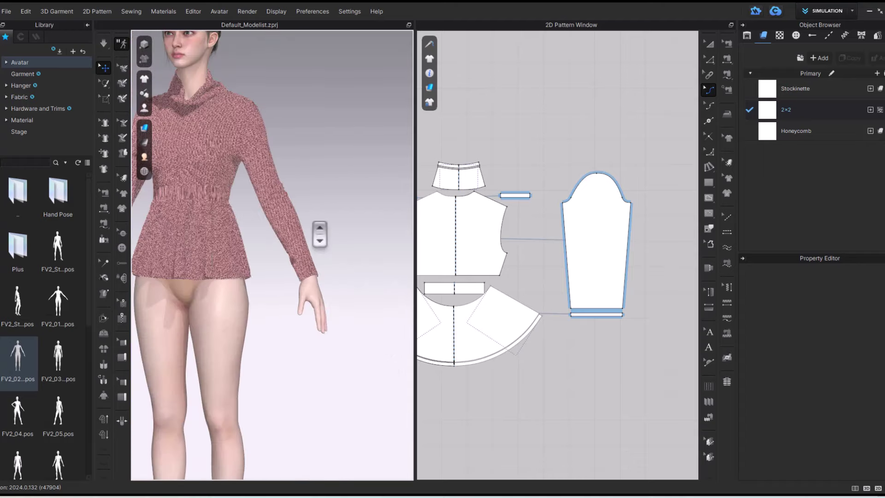
middle_click_drag(320, 233, 362, 211)
right_click_drag(362, 211, 379, 207)
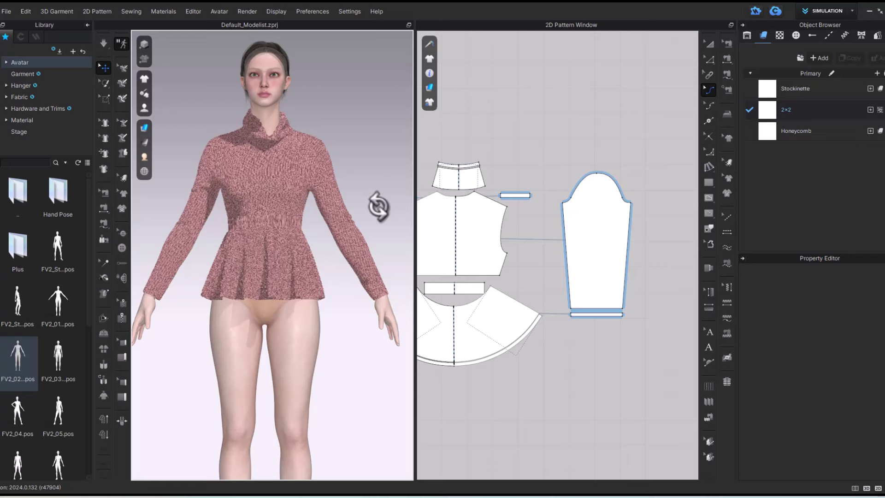
Hide the avatar and start an interactive render of the garment on its own
right_click(264, 111)
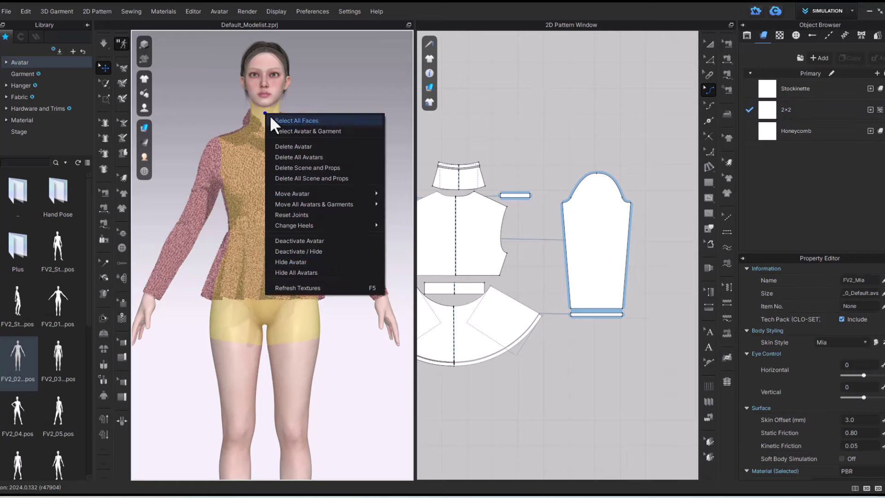
left_click(311, 269)
left_click(247, 11)
left_click(252, 33)
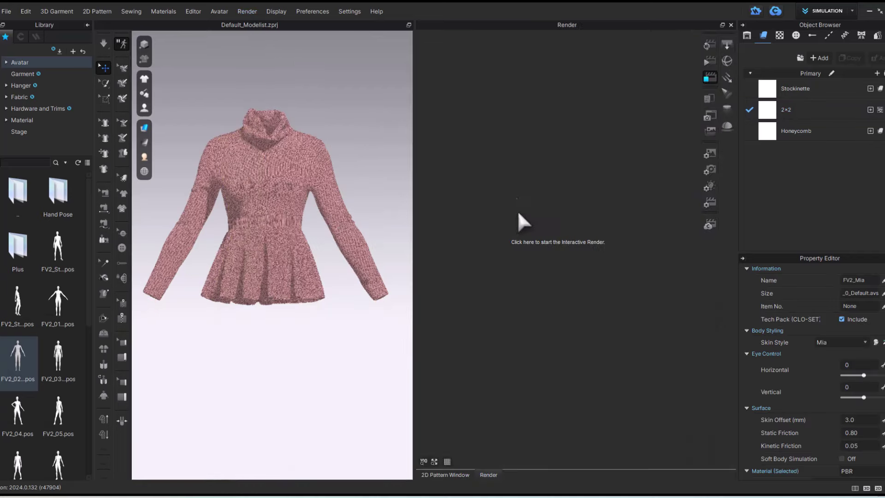
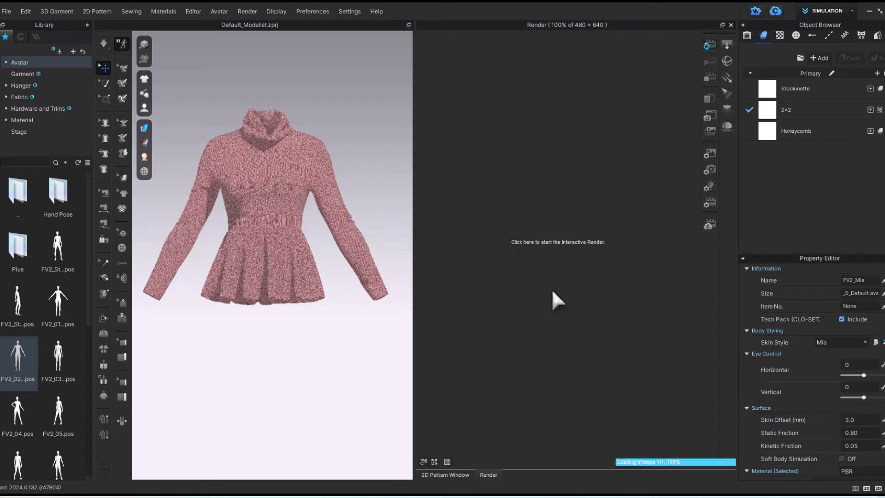
Examine the rendered knit at the waistband and peplum, then from the side and back of the garment
scroll(597, 234, "up", 3)
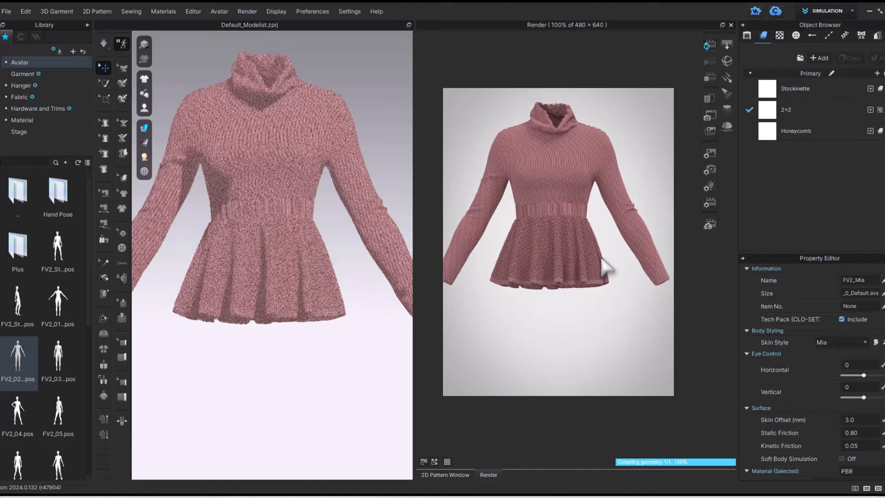
scroll(581, 178, "up", 5)
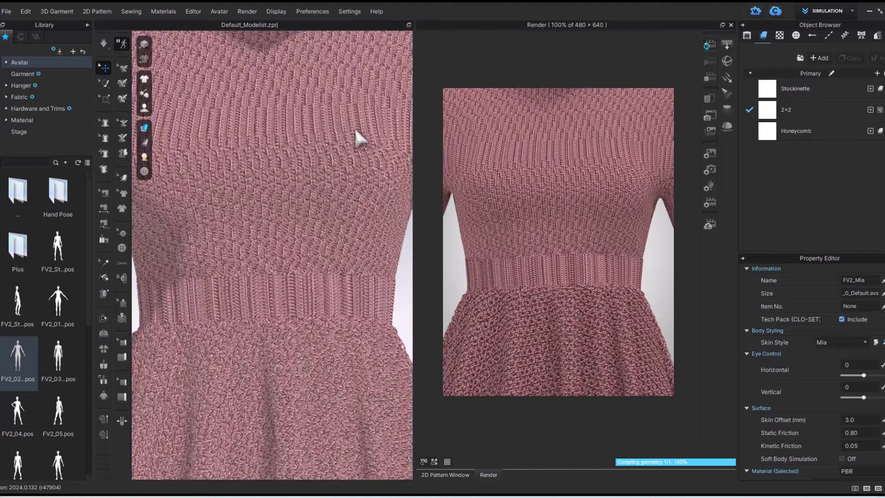
scroll(557, 153, "down", 5)
right_click_drag(561, 153, 510, 181)
left_click(645, 137)
right_click_drag(645, 138, 574, 172)
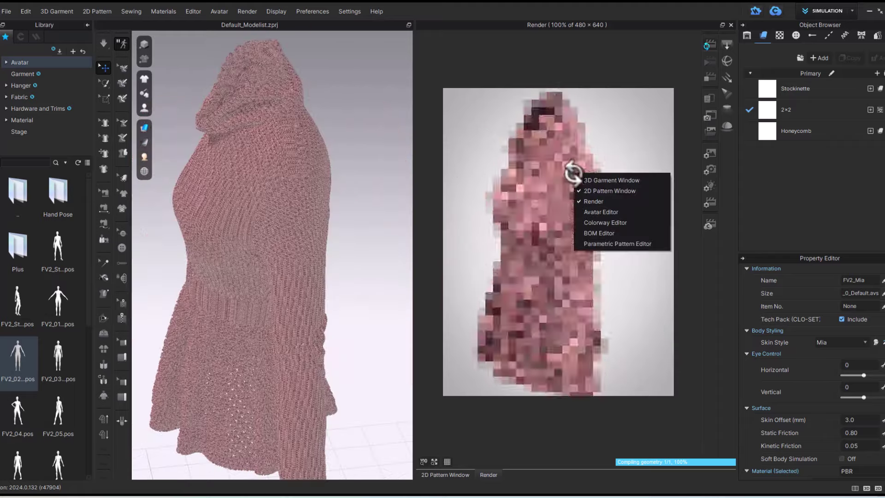
right_click_drag(620, 149, 521, 146)
right_click_drag(561, 251, 521, 230)
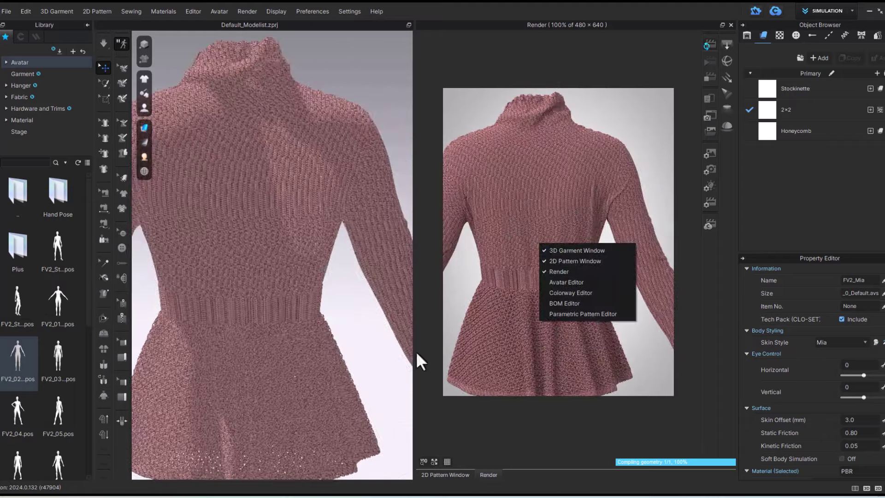
Reshape the armhole curve of the back bodice pattern into a shallower curve
left_click(445, 474)
scroll(593, 223, "up", 2)
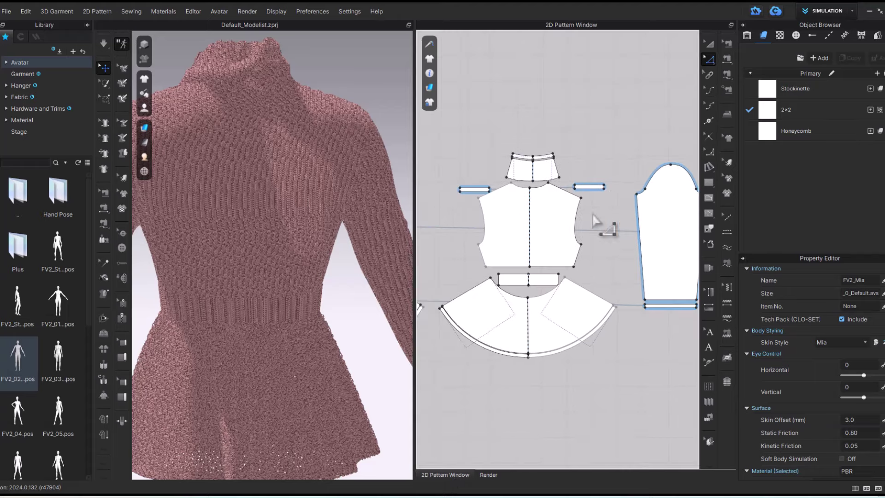
left_click(580, 249)
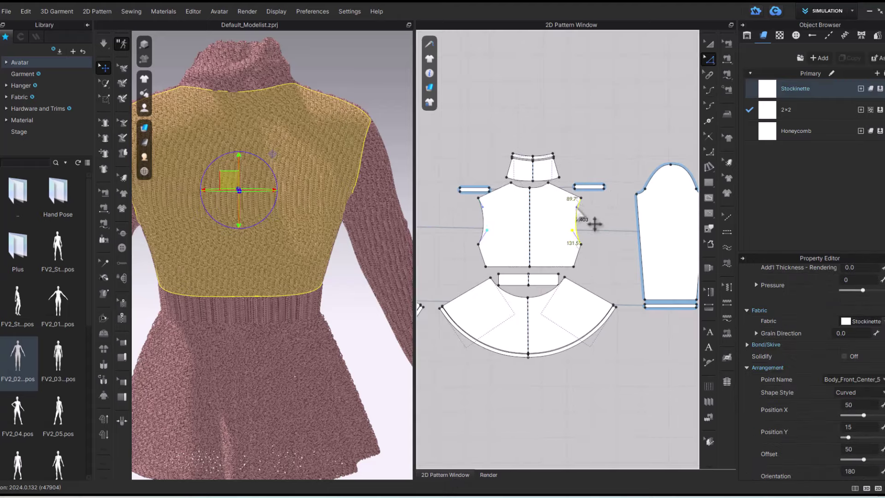
left_click(578, 213)
scroll(590, 222, "up", 4)
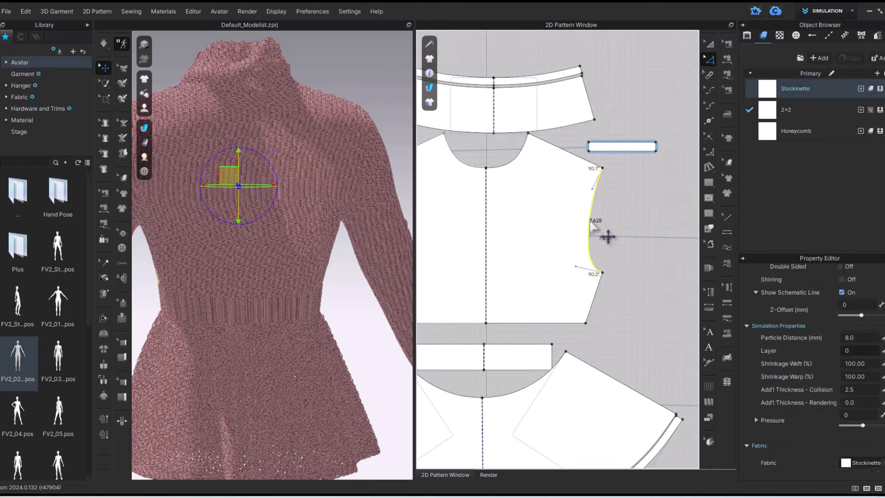
left_click(620, 194)
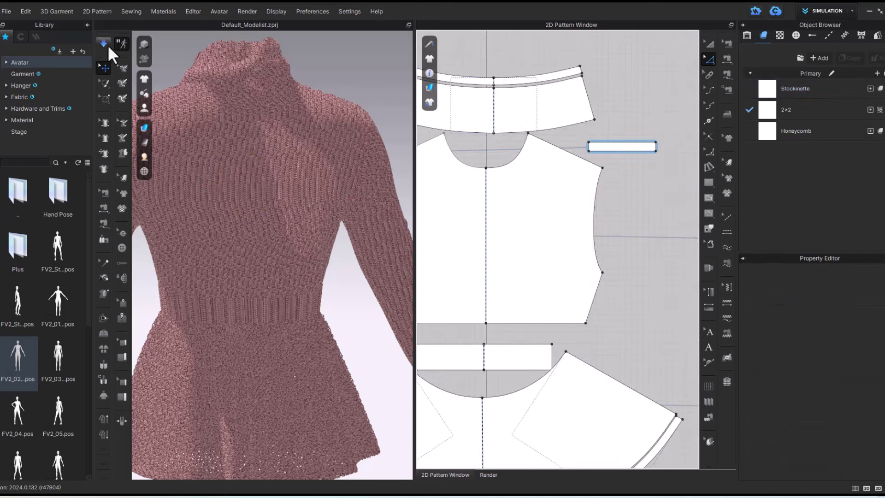
Stop the interactive render and simulate the garment, viewing it from the front
left_click(484, 475)
left_click(711, 77)
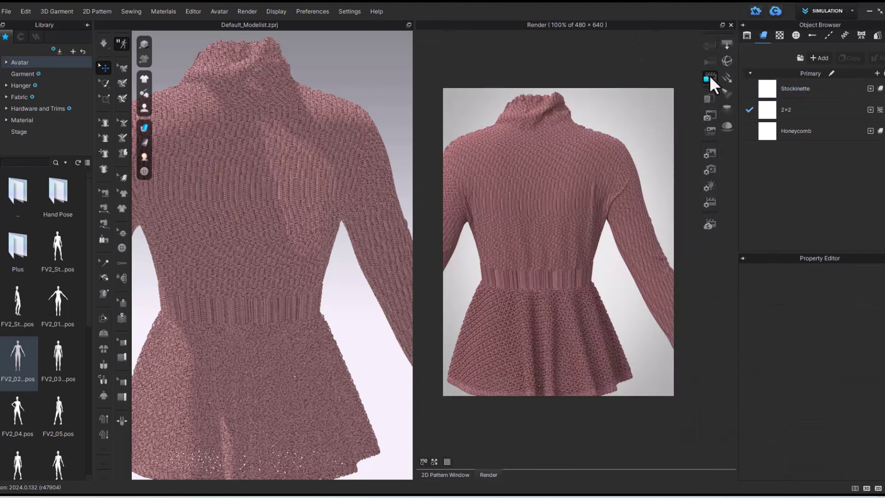
right_click_drag(322, 128, 523, 112)
left_click(103, 42)
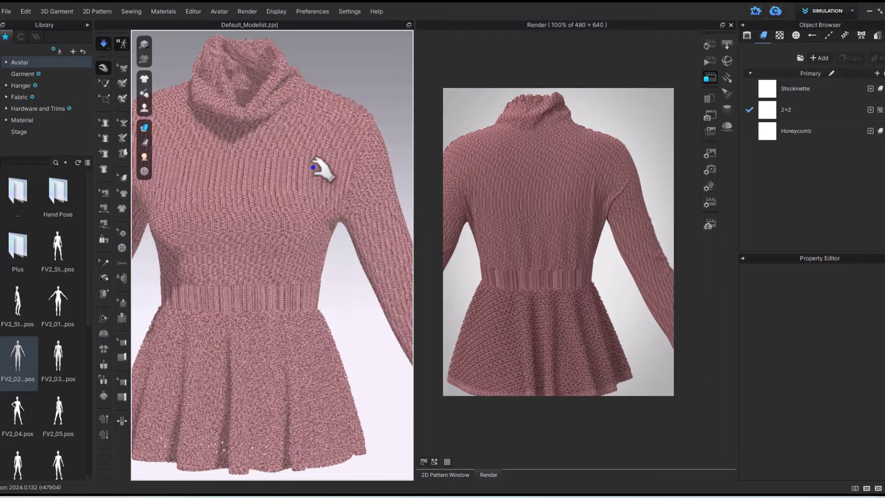
mouse_move(317, 172)
right_mouse_down()
mouse_move(381, 162)
mouse_move(333, 173)
right_mouse_up()
right_click_drag(306, 184, 337, 184)
middle_click_drag(336, 184, 349, 177)
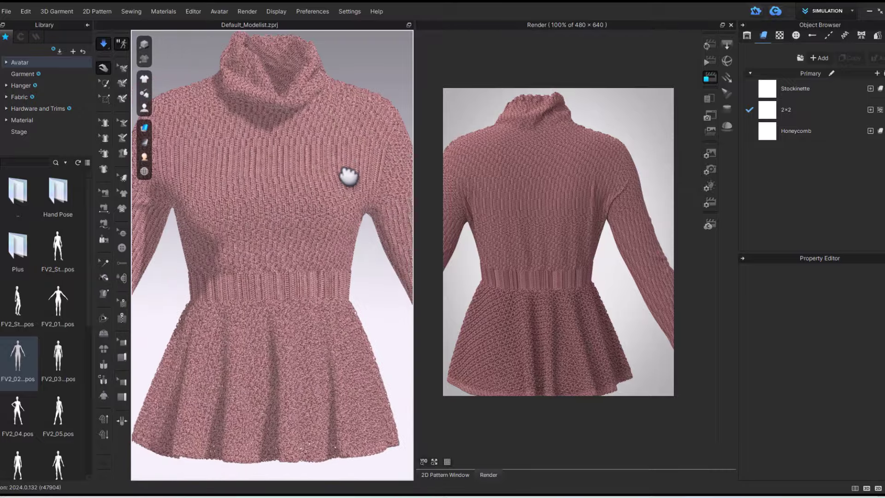
Show the avatar inside the garment again and select the FV2_03 pose
right_click(367, 286)
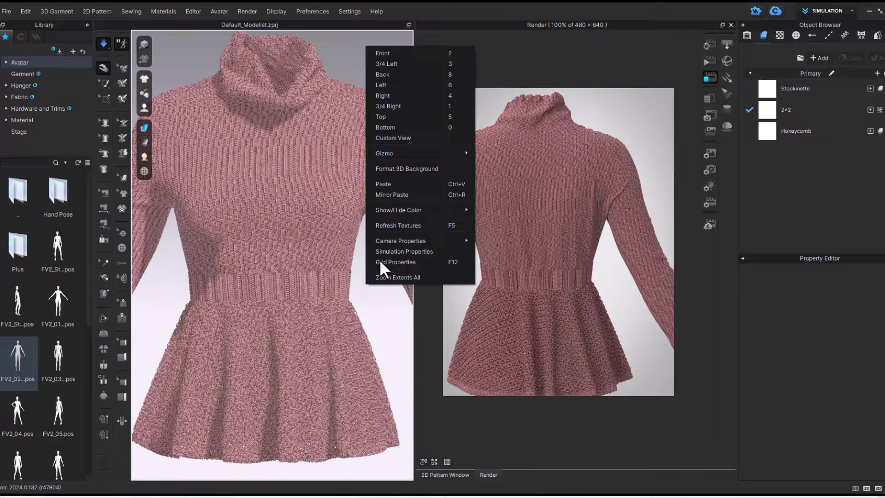
left_click(272, 10)
left_click(272, 9)
mouse_move(289, 85)
left_click(389, 86)
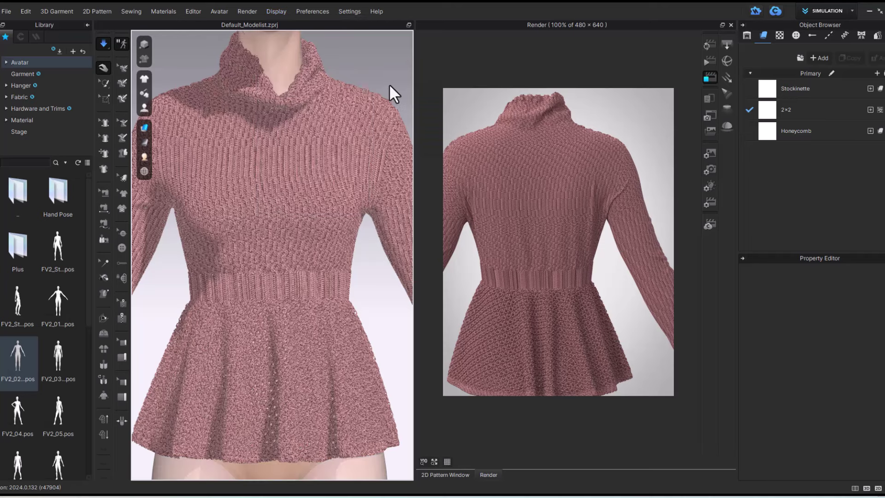
left_click(61, 356)
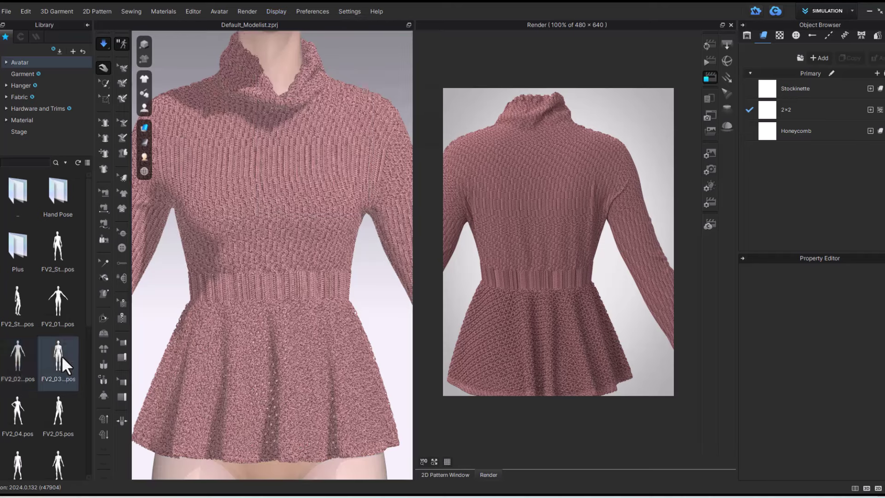
scroll(339, 318, "down", 2)
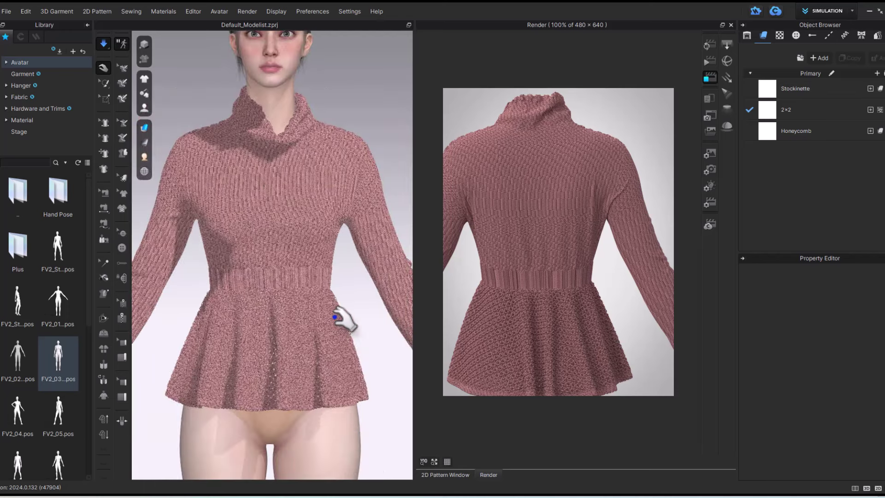
Review the Stockinette fabric's basic parameters, physical property presets, and stretch and shear details
left_click(823, 89)
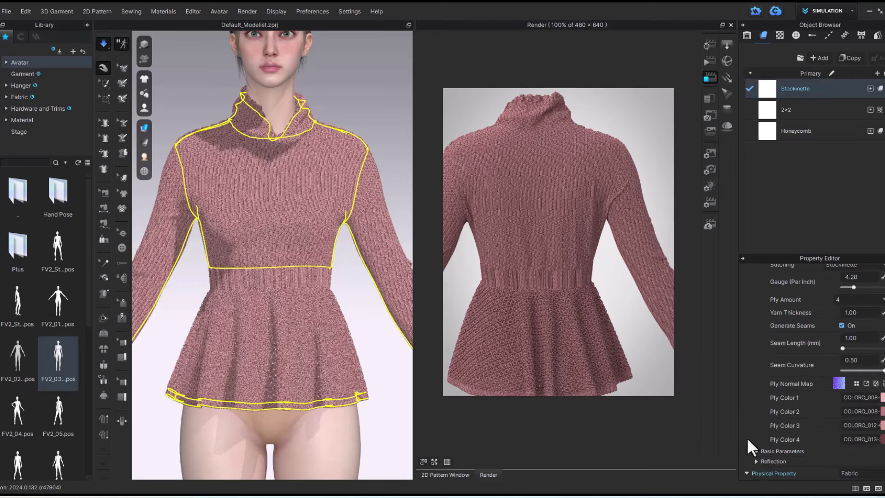
scroll(749, 433, "down", 1)
left_click(756, 414)
scroll(813, 449, "down", 1)
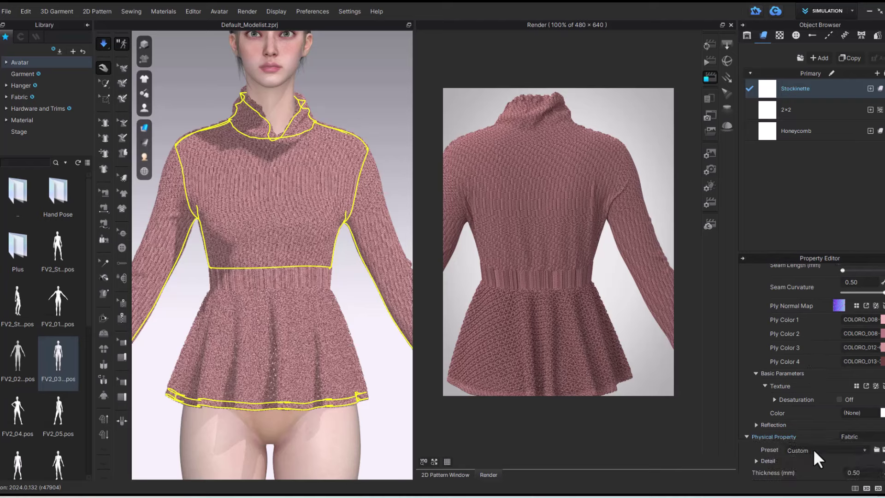
left_click(814, 449)
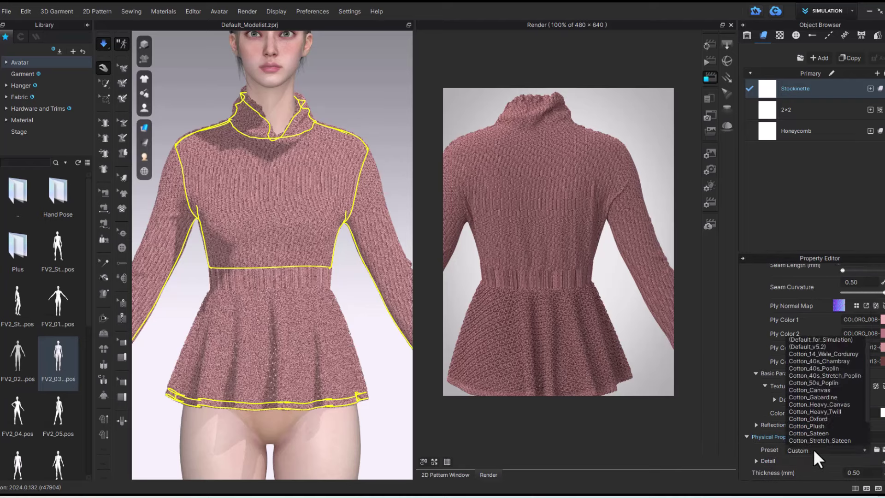
left_click(753, 449)
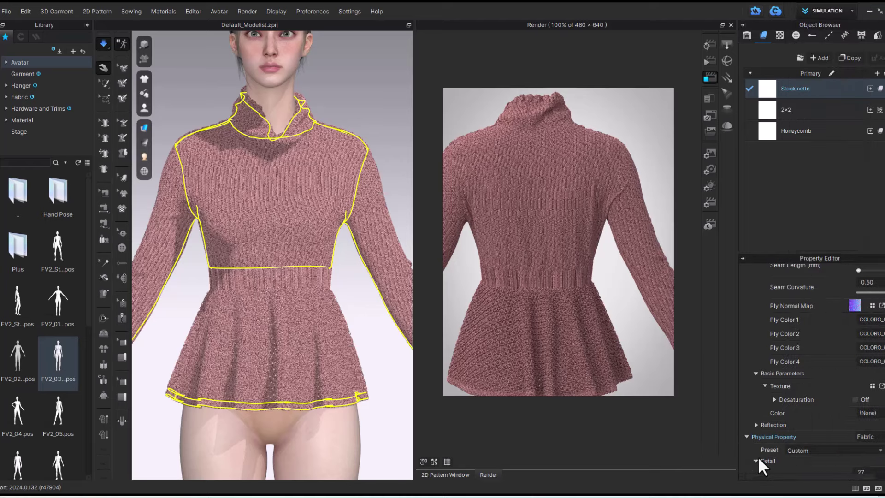
scroll(758, 456, "down", 2)
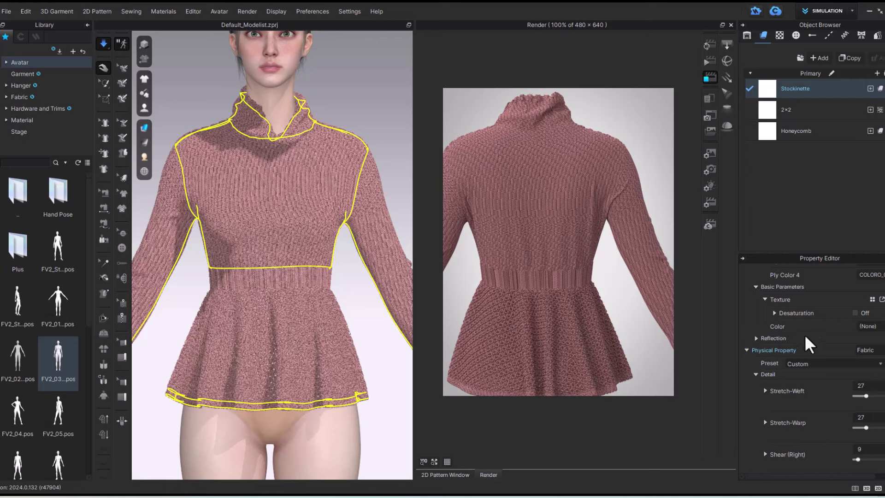
scroll(804, 334, "up", 4)
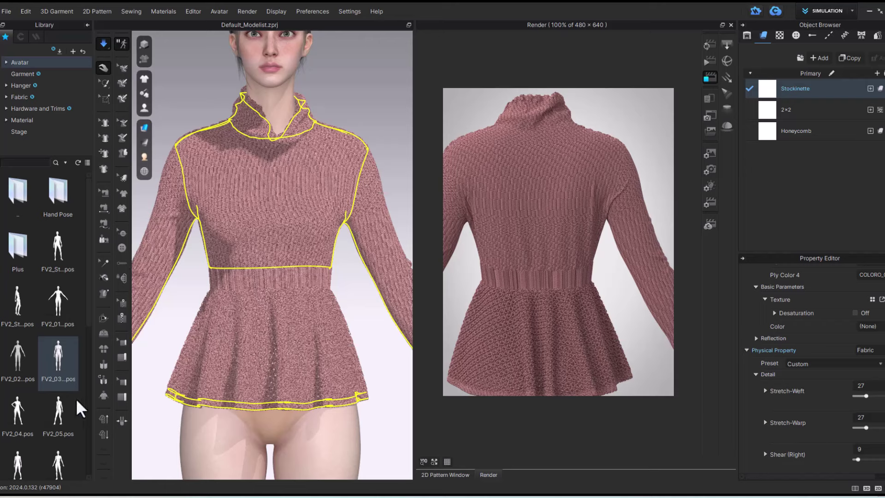
Apply the FV2_03 pose to the avatar's full body, maintaining avatar size and shoe pose, and simulate the garment into it
left_click(104, 44)
double_click(62, 356)
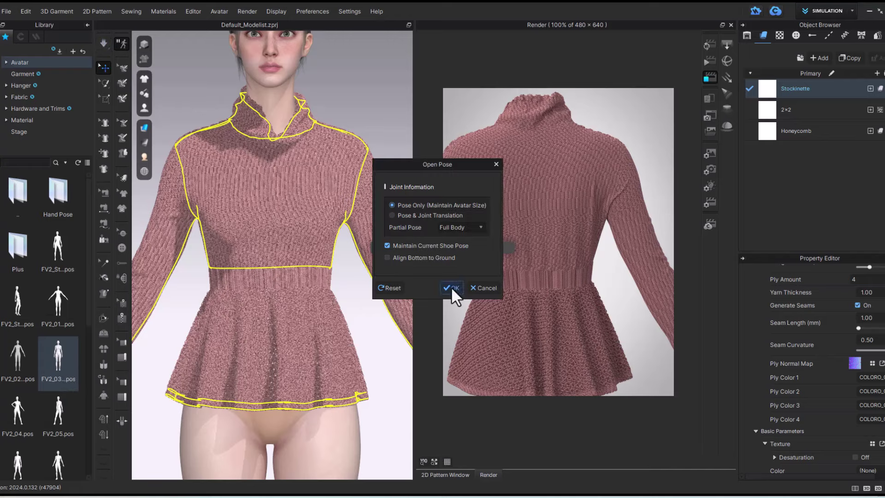
left_click(450, 289)
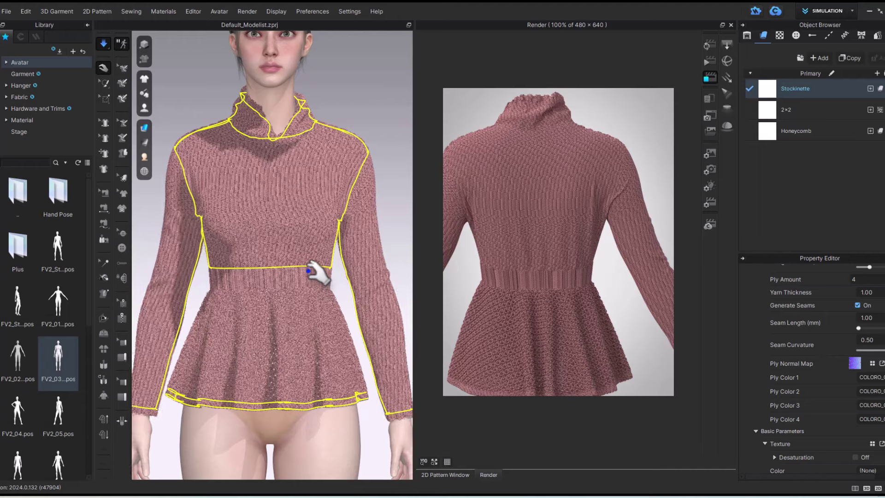
key("space")
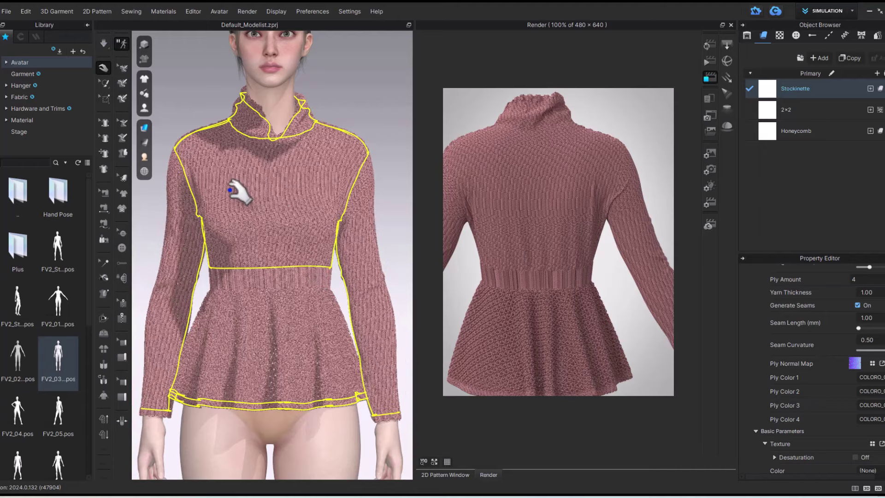
left_click(233, 189)
key("space")
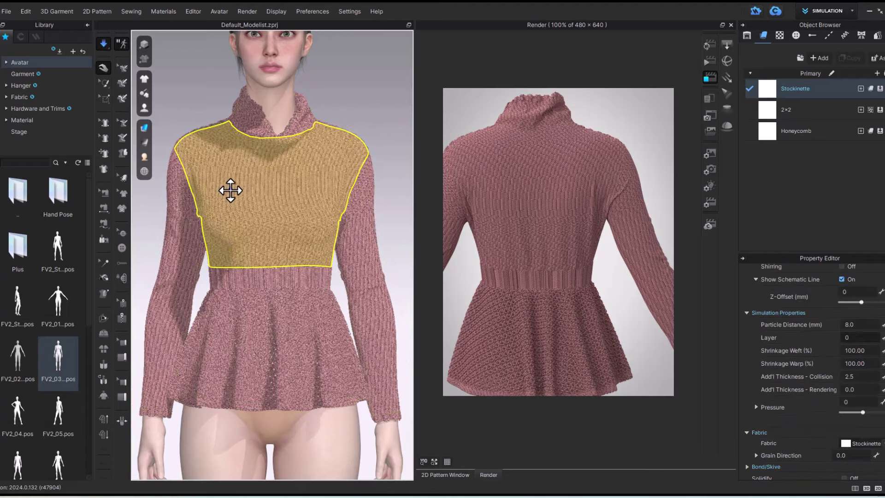
Show the Strain Map on the garment and inspect the fit around the back, shoulder and sleeve
mouse_move(146, 144)
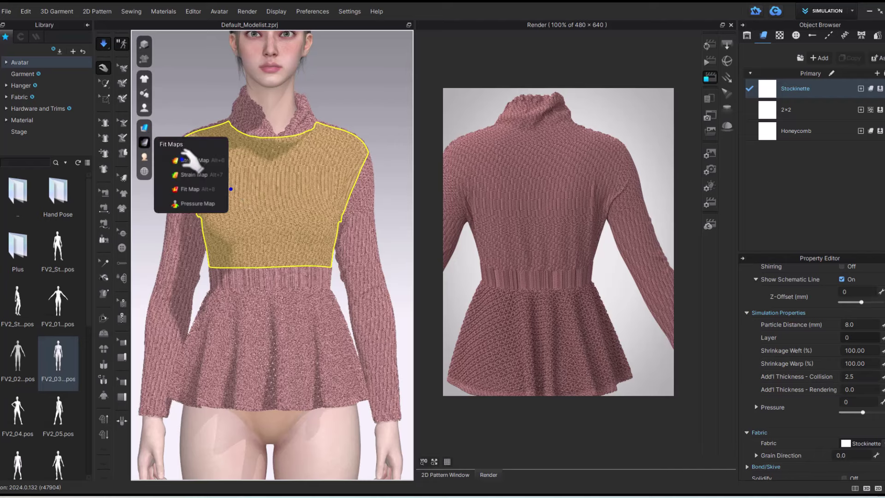
left_click(190, 175)
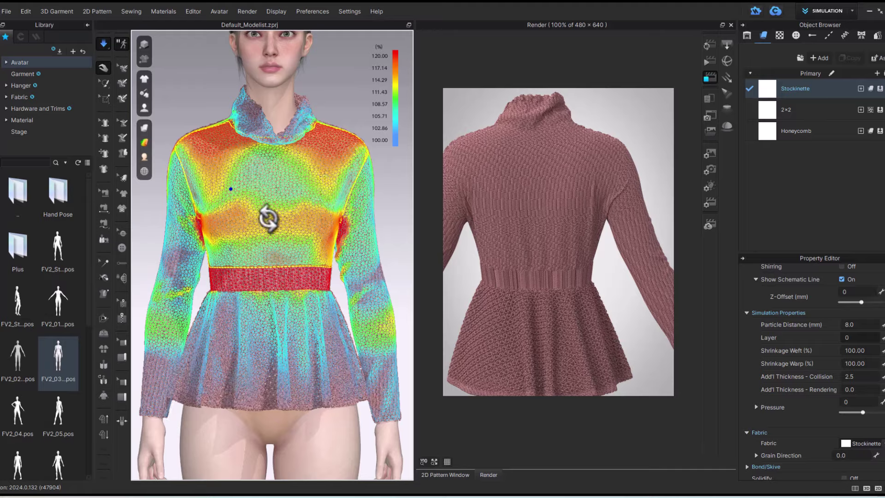
right_click_drag(257, 222, 484, 265)
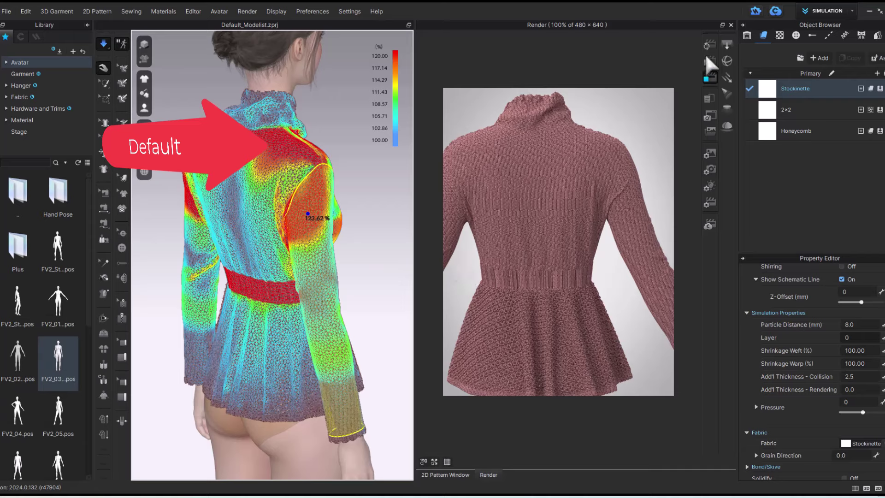
Close the render view and select the curve point on the sleeve cap in the 2D pattern
left_click(709, 81)
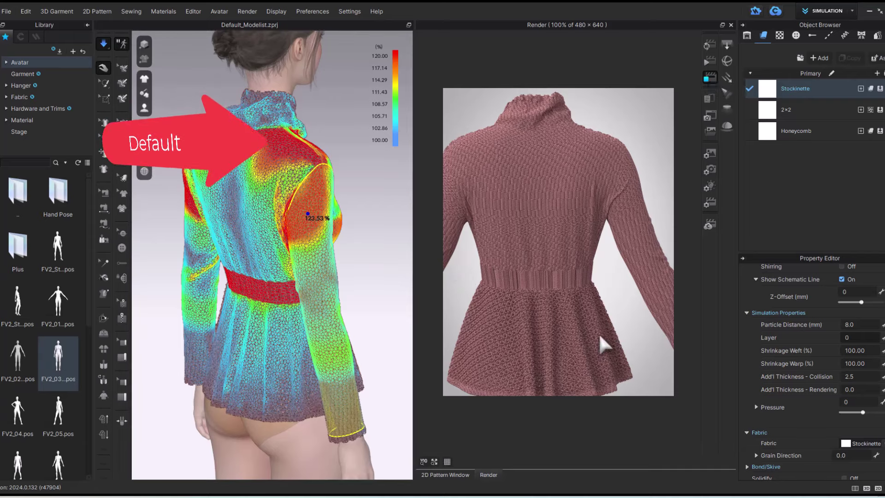
left_click(732, 25)
left_click(452, 221)
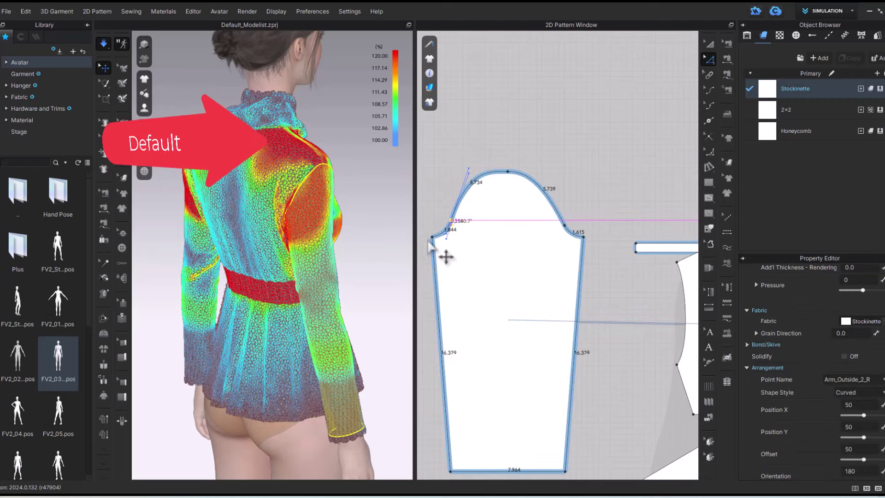
Reshape the back side of the sleeve cap, move the underarm corner outward to widen the sleeve, and re-simulate the garment
left_click_drag(431, 238, 448, 217)
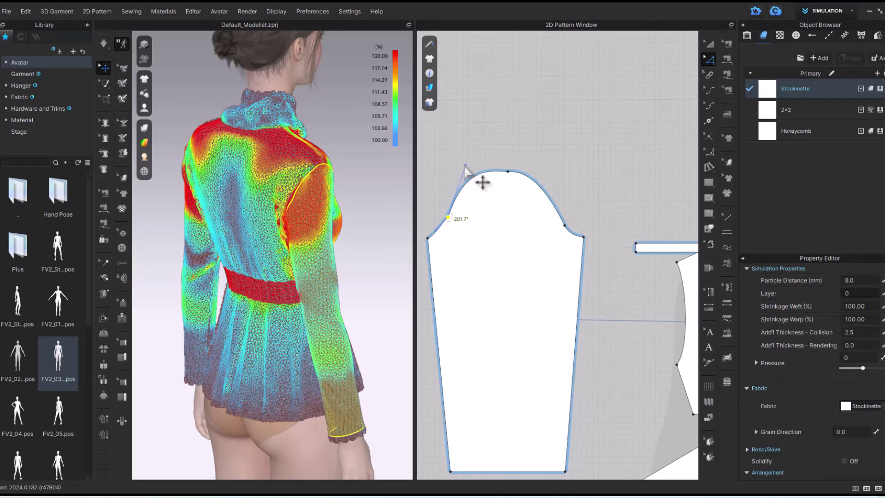
left_click_drag(469, 182, 473, 172)
left_click(482, 138)
key("space")
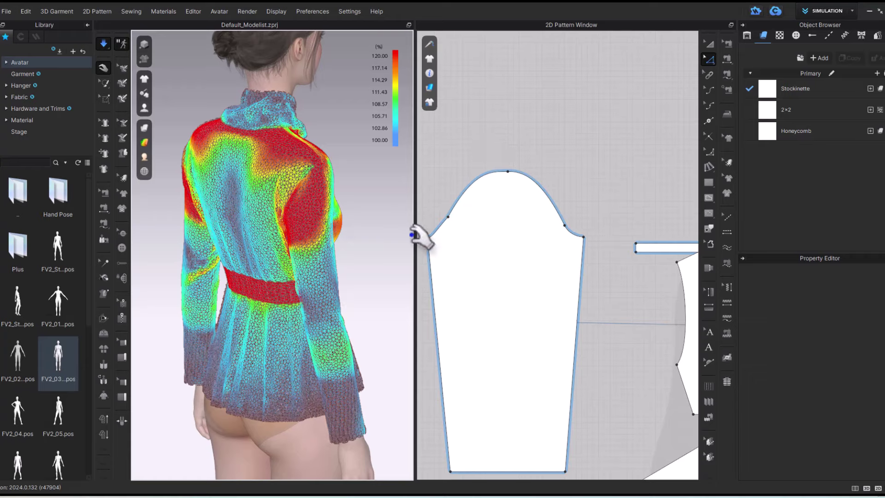
left_click_drag(428, 238, 424, 239)
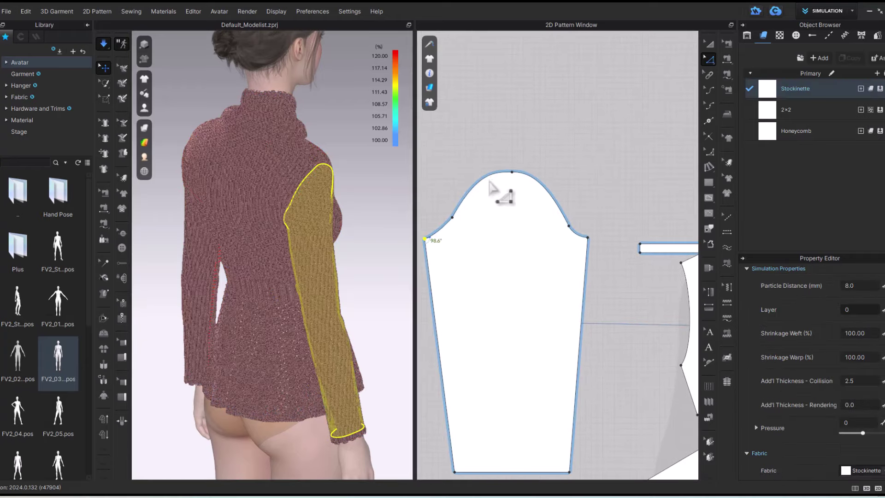
left_click(497, 138)
key("space")
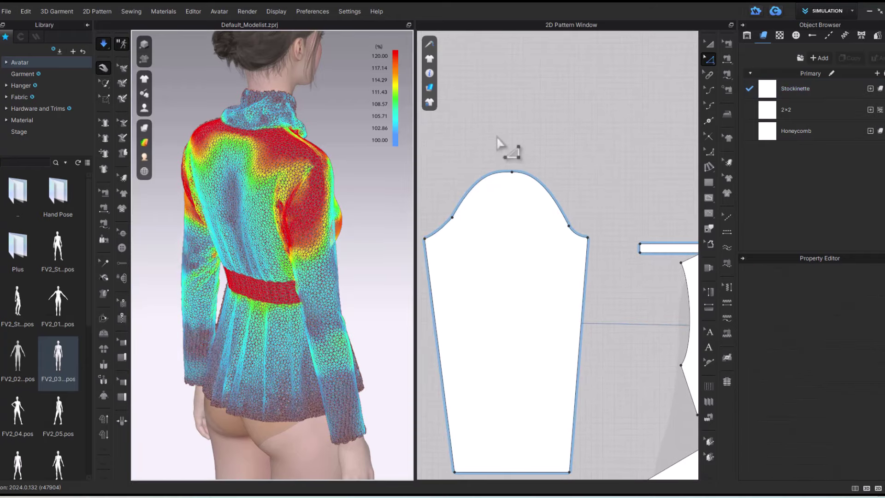
Move the front bodice's side seam outward and raise its shoulder seam, simulating the garment to relieve the fabric strain
left_click(318, 218)
right_click_drag(356, 220, 256, 226)
middle_click_drag(351, 213, 173, 229)
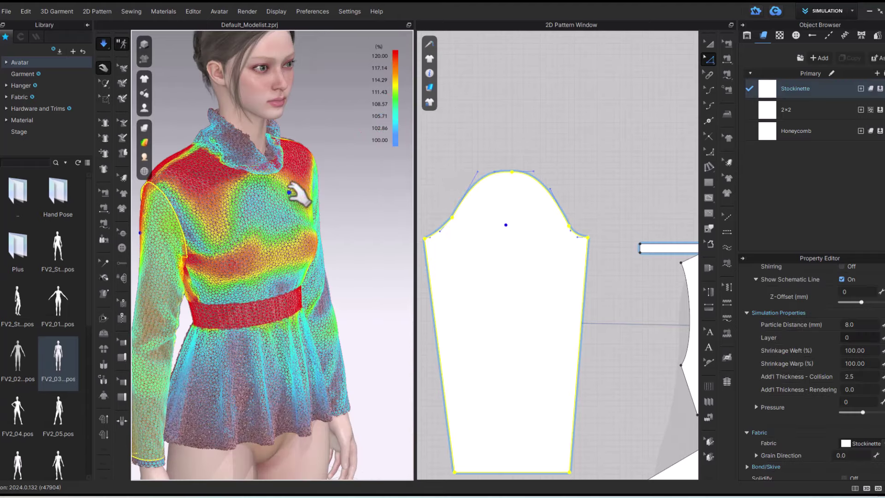
middle_click_drag(601, 321, 554, 308)
middle_click_drag(611, 292, 525, 272)
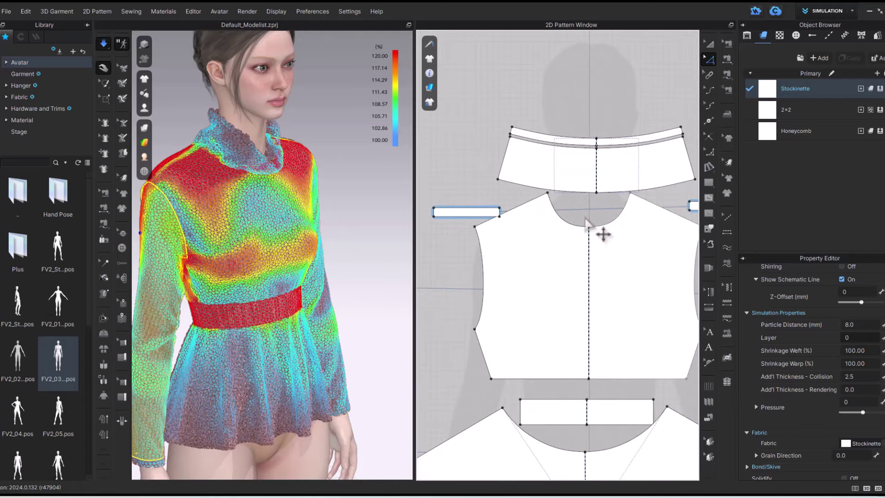
left_click(589, 225)
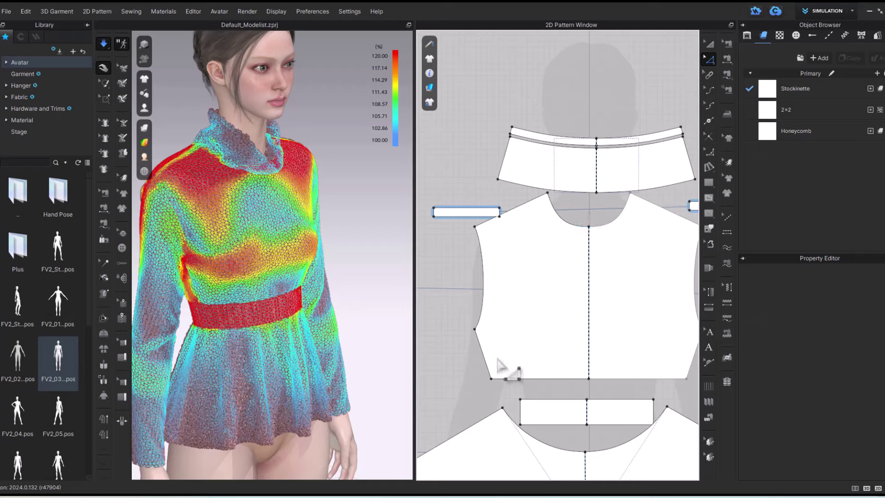
left_click_drag(488, 368, 475, 368)
left_click(103, 44)
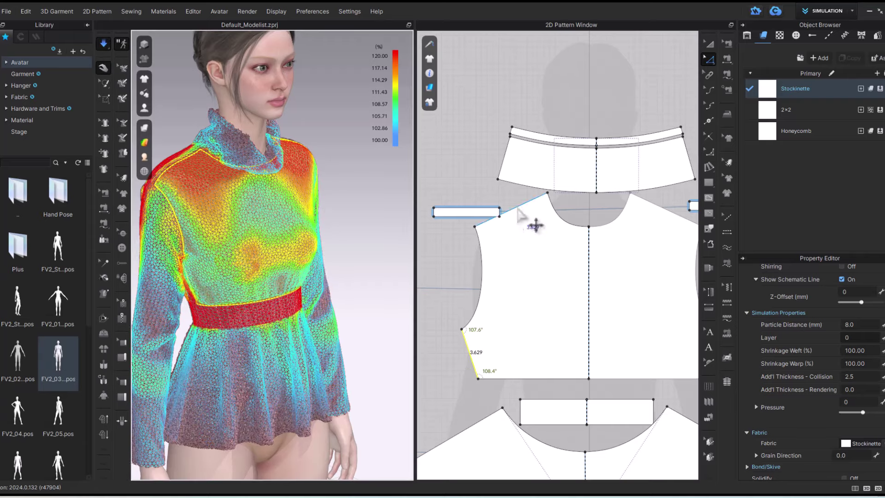
left_click_drag(519, 208, 511, 198)
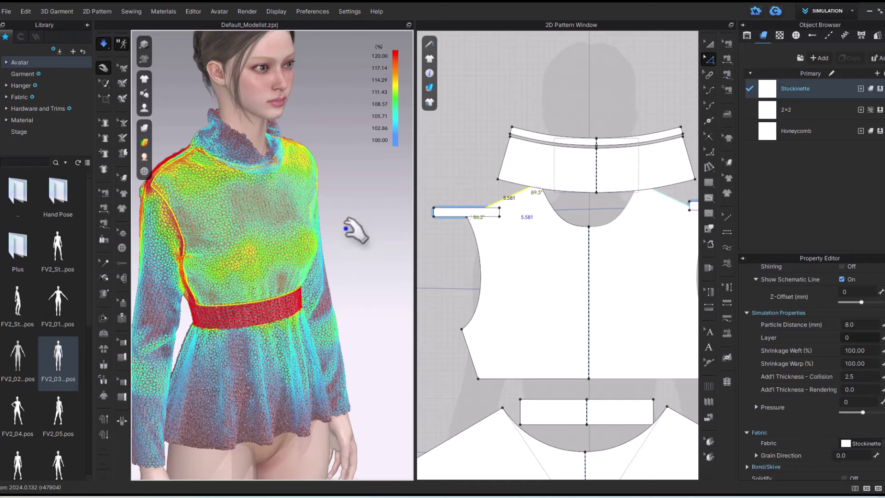
Raise the back bodice's shoulder seam slightly and re-simulate the garment
right_click_drag(375, 234, 442, 229)
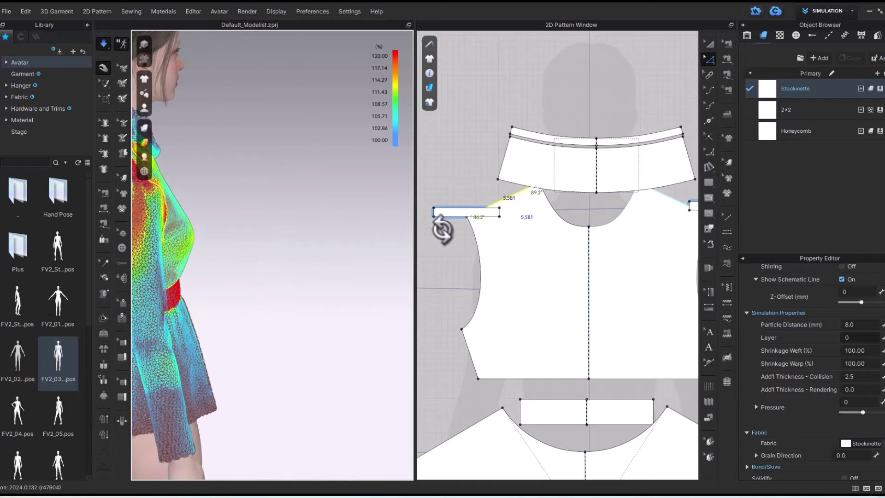
middle_click_drag(553, 258, 101, 312)
middle_click_drag(496, 281, 343, 271)
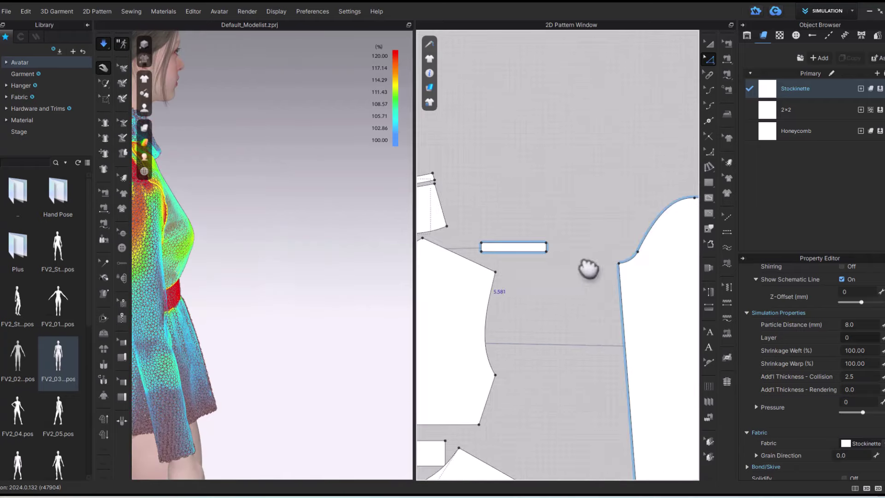
middle_click_drag(298, 223, 439, 235)
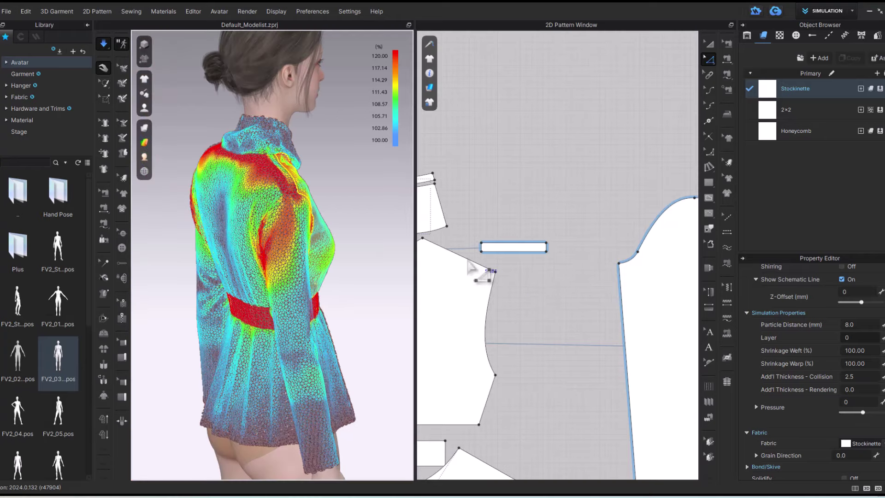
left_click_drag(468, 260, 469, 257)
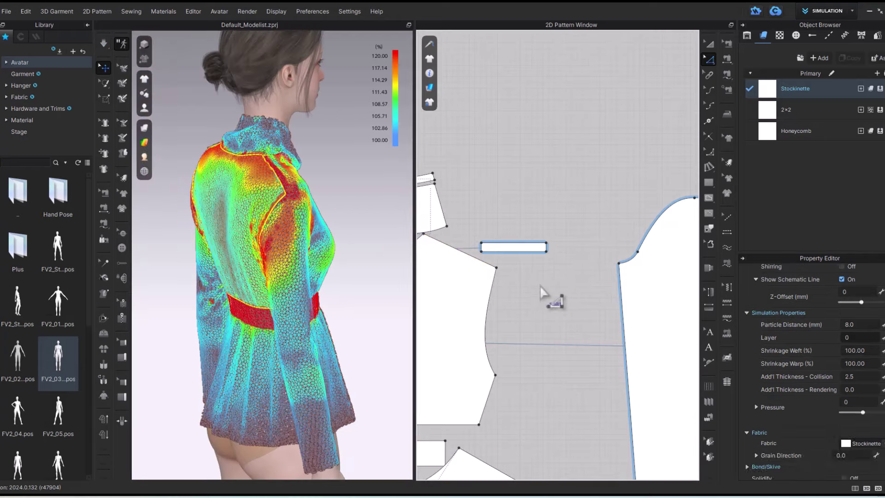
key("space")
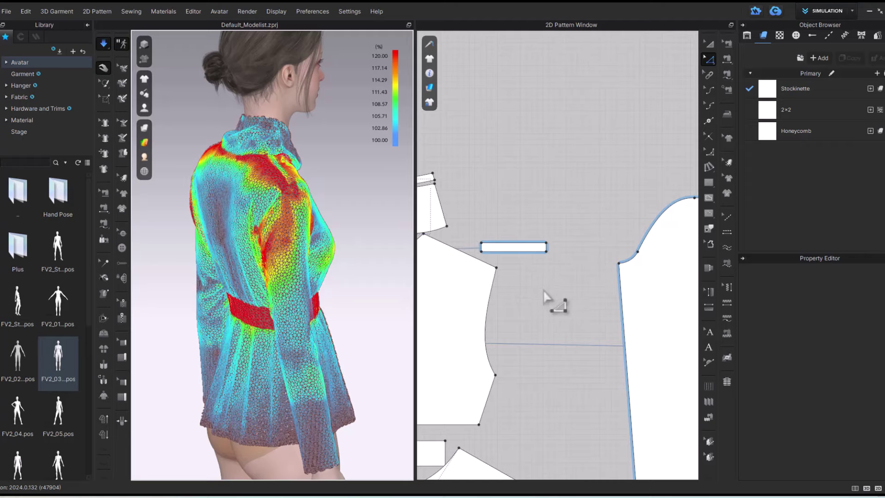
Turn off the Strain Map and check the knit sweater in its textured view from the front
mouse_move(152, 141)
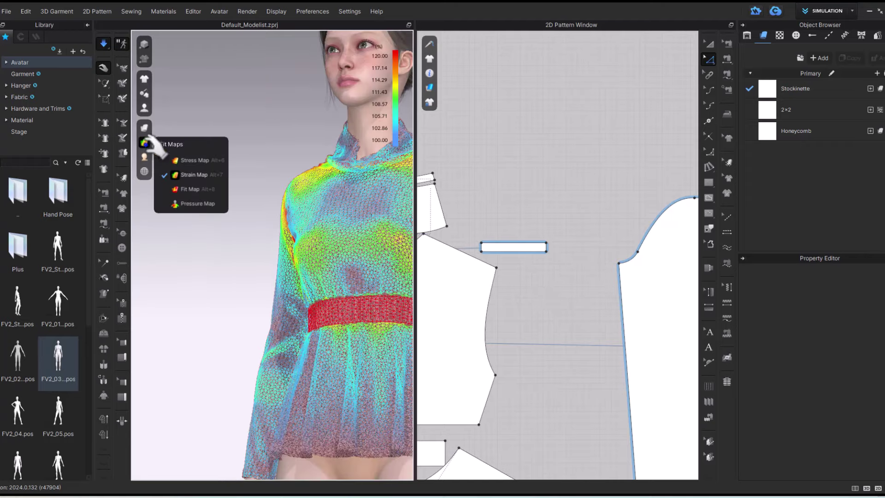
left_click(167, 174)
right_click_drag(376, 267, 232, 240)
middle_click_drag(305, 269, 344, 206)
right_click_drag(318, 241, 348, 229)
middle_click_drag(276, 260, 240, 296)
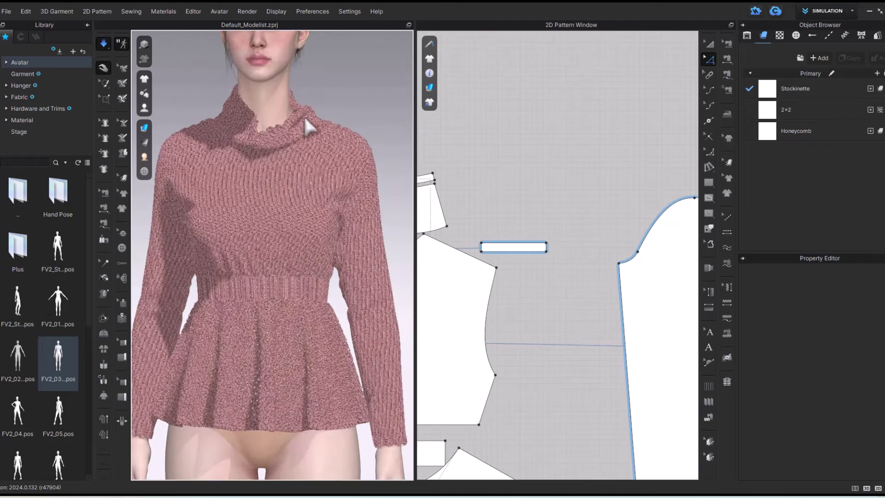
right_click(280, 111)
left_click(303, 257)
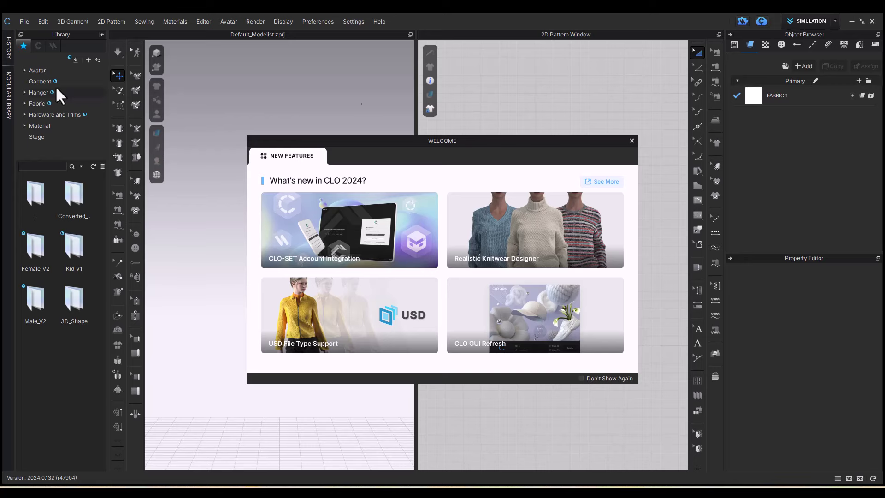
Open the recent project Sweater01.zprj
left_click(23, 21)
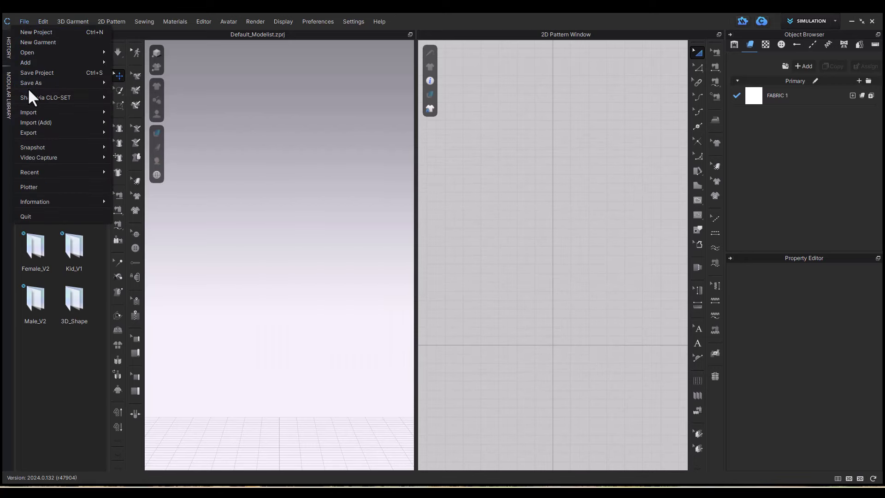
mouse_move(69, 52)
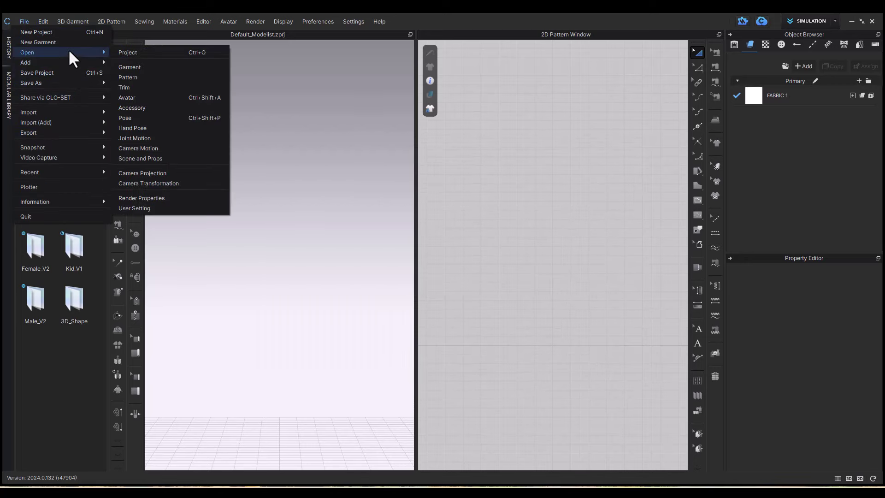
mouse_move(92, 172)
left_click(166, 172)
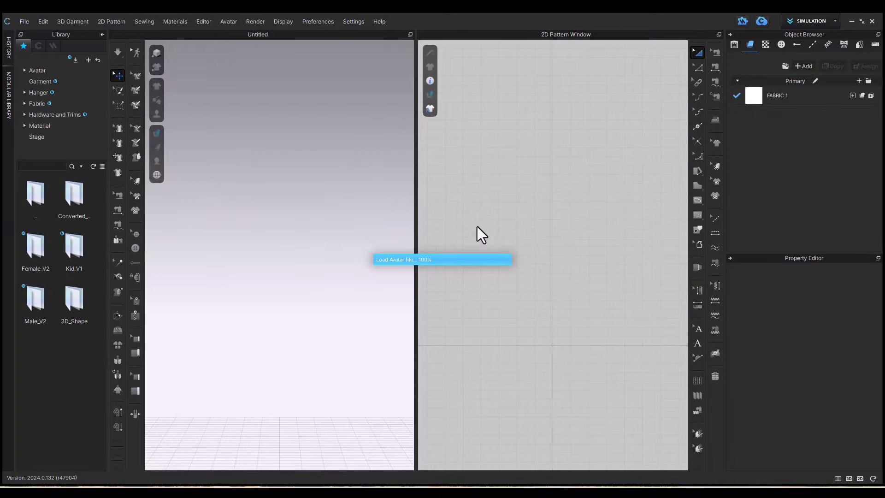
Check the length of the top edge of the narrow band above the front collar pattern
scroll(315, 364, "up", 10)
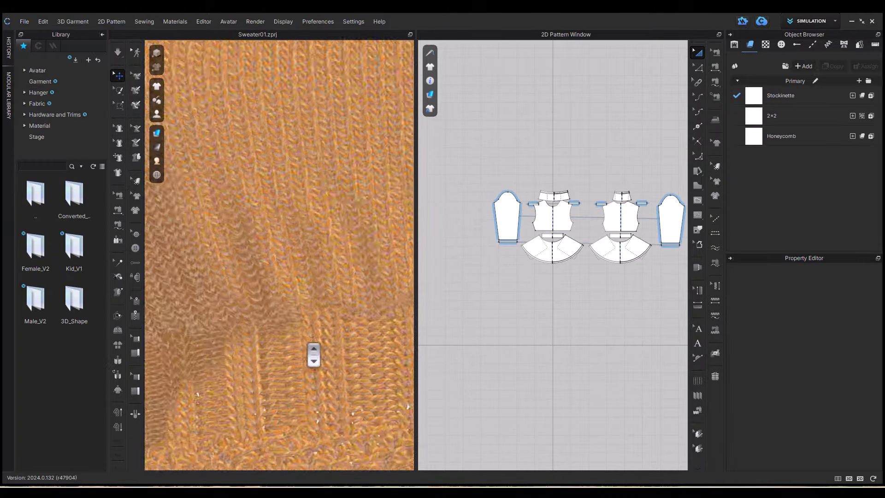
scroll(408, 407, "down", 8)
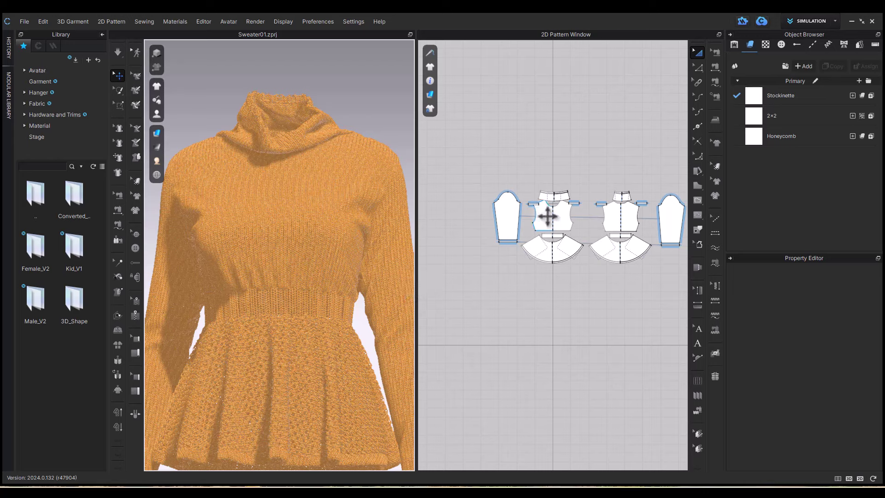
scroll(547, 216, "up", 6)
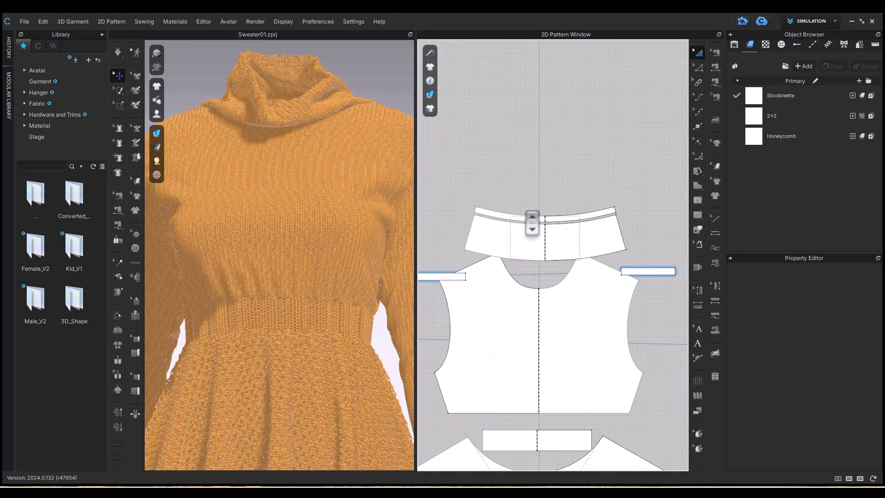
scroll(532, 223, "up", 3)
left_click(489, 217)
left_click(643, 54)
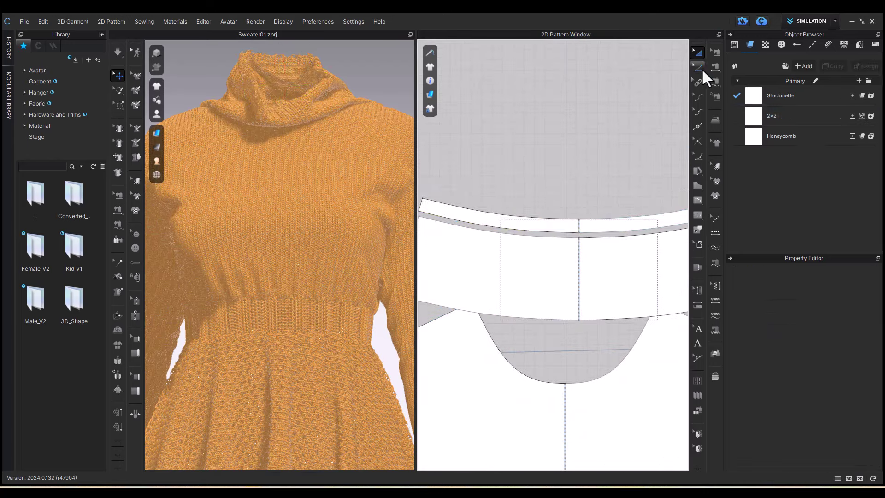
left_click(531, 218)
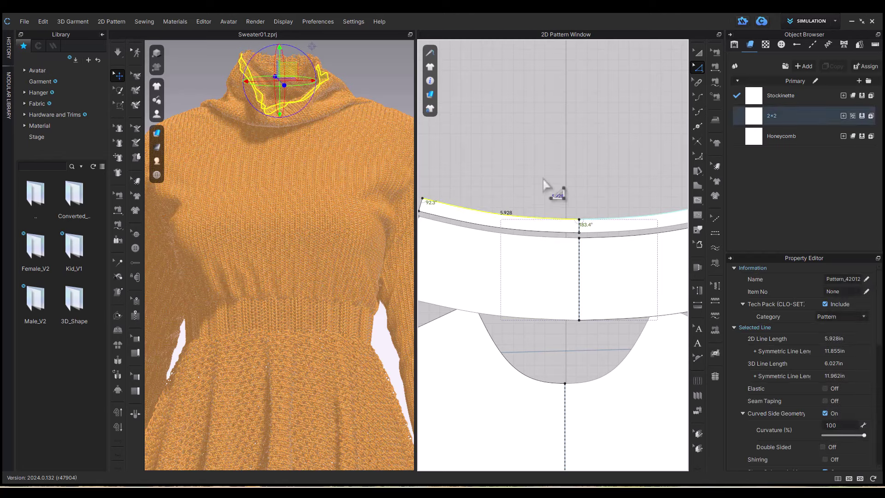
middle_click_drag(544, 184, 583, 173)
left_click(460, 197)
left_click(590, 184)
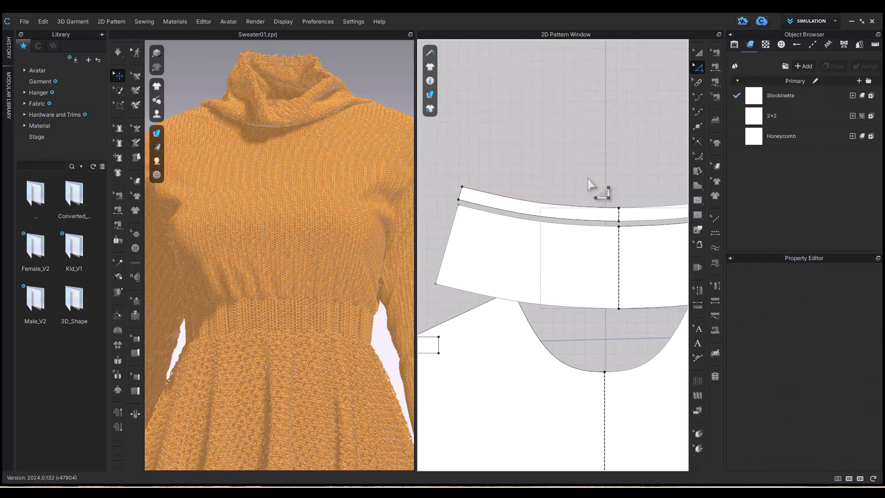
Create a rectangle pattern 6 in wide and 0.5 in high above the front collar
left_click(697, 185)
left_click(733, 196)
left_click(522, 149)
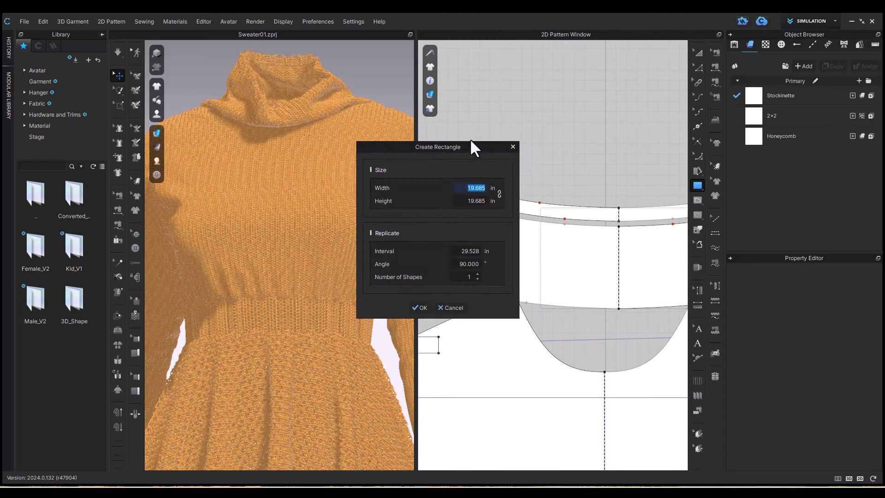
type("6")
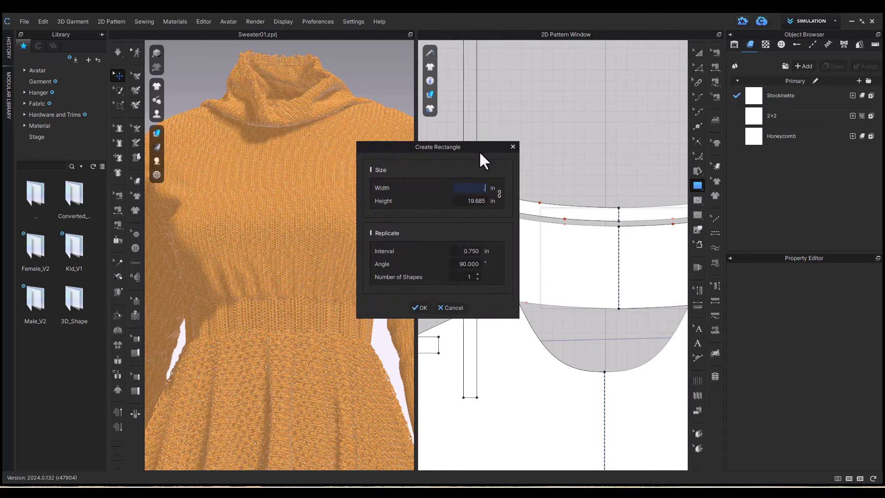
key("Tab")
type("5")
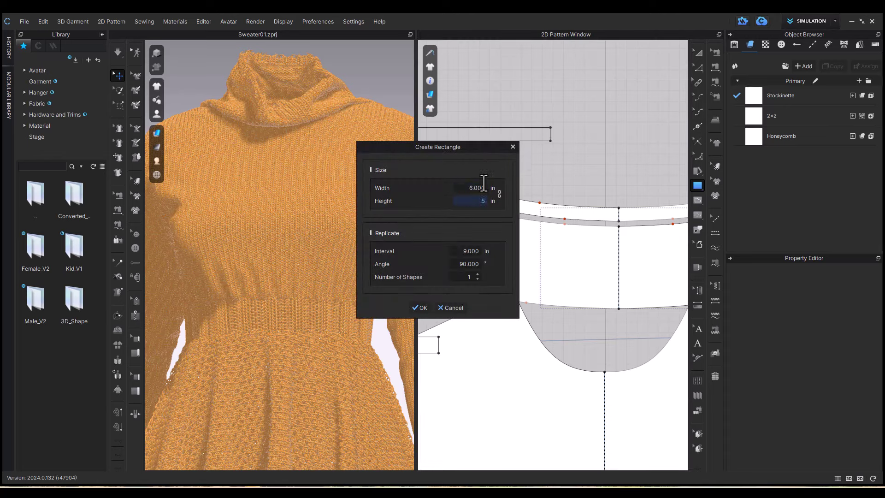
left_click(424, 308)
Unfold the new rectangle about its center-front end into a symmetric strip above the collar
scroll(577, 154, "down", 5)
middle_click_drag(576, 154, 515, 158)
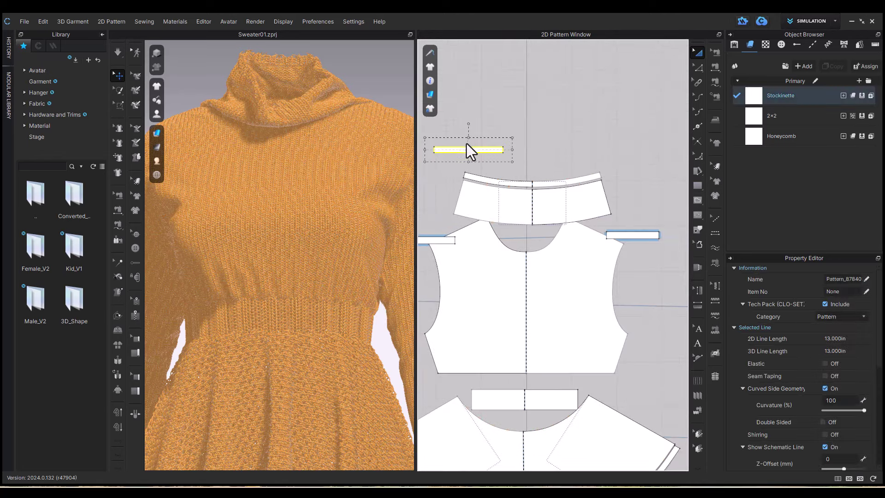
left_click_drag(492, 148, 492, 149)
left_click(541, 116)
scroll(498, 153, "up", 3)
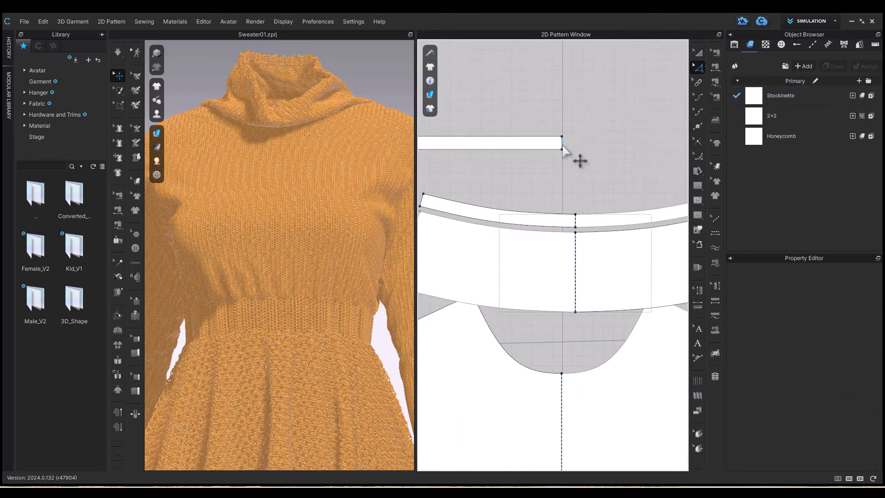
right_click(562, 144)
left_click(625, 302)
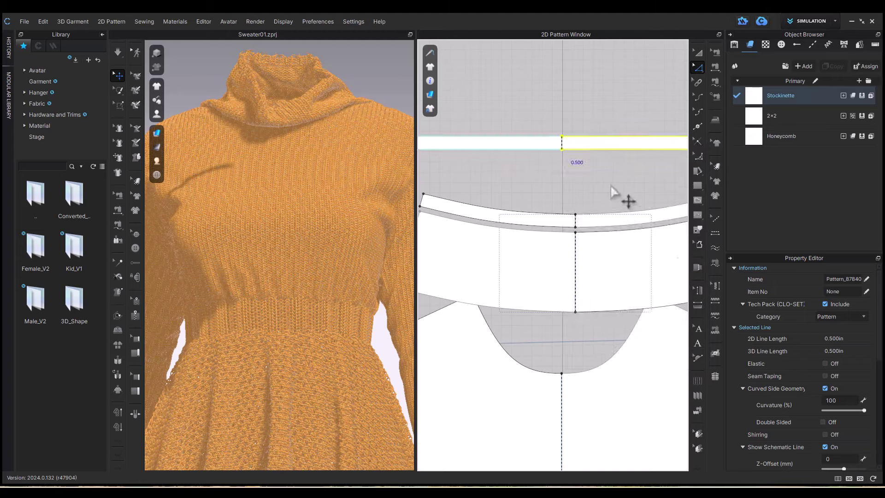
Delete the old narrow curved band along the top of the front collar
scroll(582, 172, "down", 3)
left_click(583, 172)
middle_click_drag(595, 181, 575, 181)
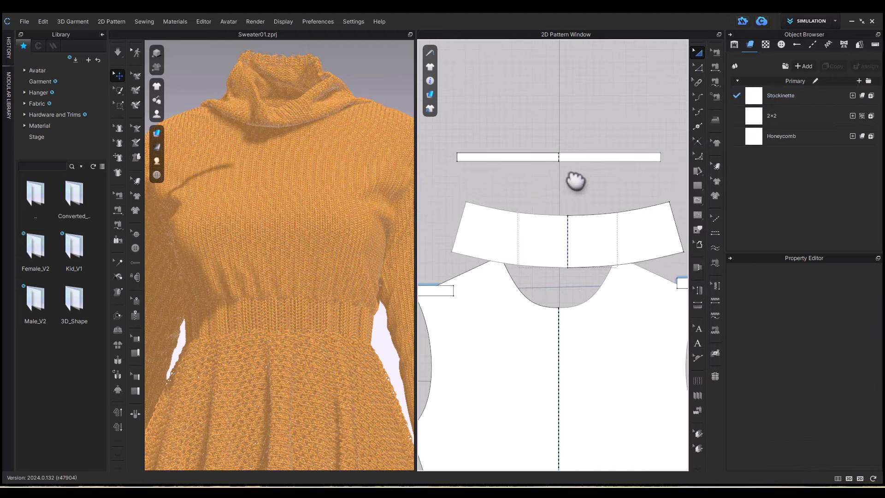
Move the new strip closer to the front collar and assign the 2×2 fabric to it in all colorways with unlinked color chips
left_click_drag(581, 158, 581, 174)
left_click_drag(783, 104, 646, 178)
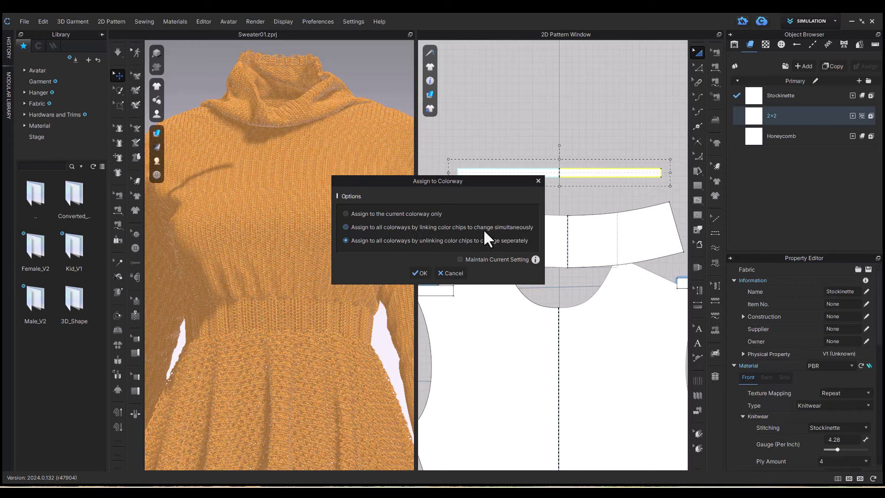
left_click(427, 274)
Sew the lower edge of the new strip to the top edge of the front collar with Segment Sewing
key("z")
left_click(521, 176)
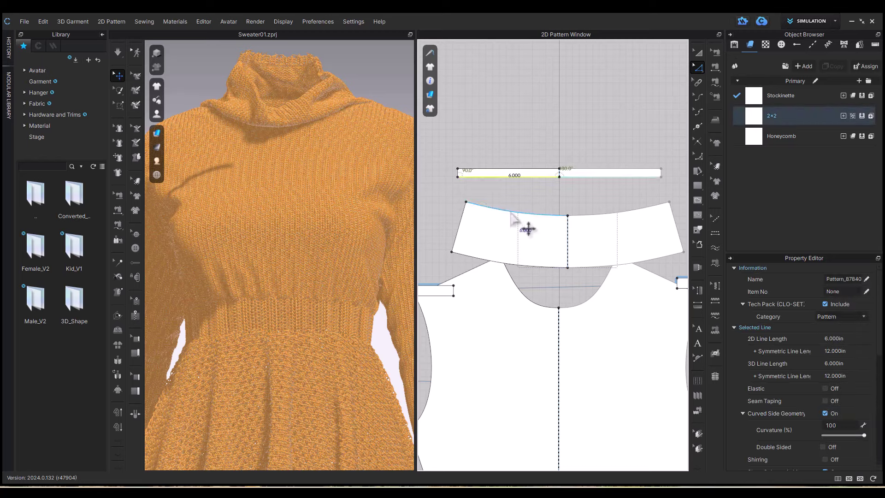
left_click(716, 68)
left_click(516, 178)
left_click(539, 213)
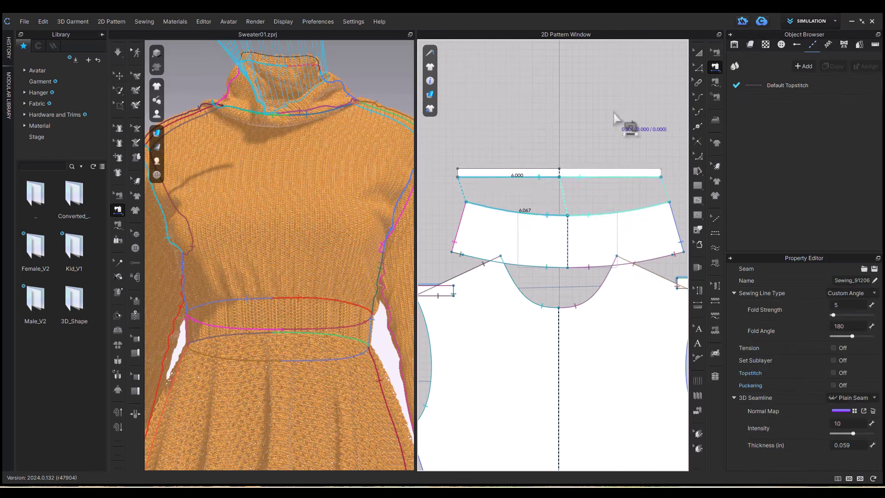
Move the two narrow shoulder strips together, one above the other, in the gap between the front and back bodices
scroll(614, 113, "down", 5)
middle_click_drag(614, 113, 467, 99)
left_click(700, 55)
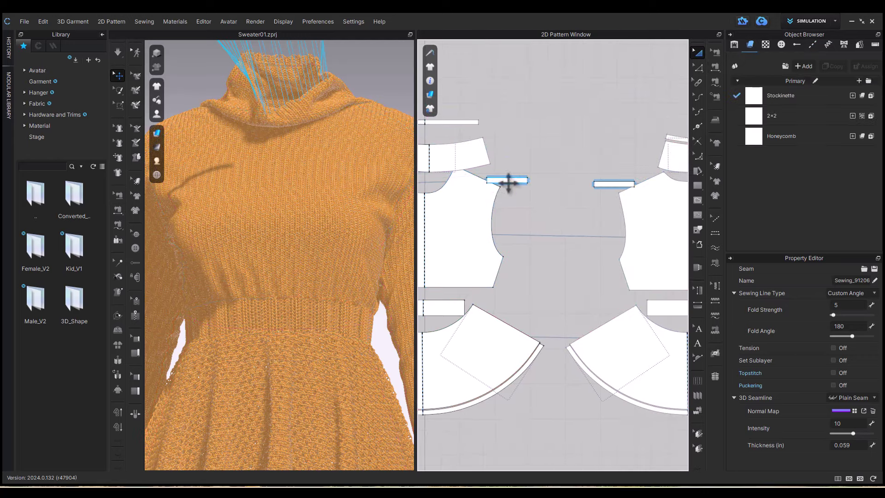
left_click_drag(509, 182, 562, 169)
left_click_drag(614, 184, 574, 184)
scroll(558, 152, "up", 5)
left_click(561, 122)
Extend the upper shoulder strip by moving its short end edge outward until it lines up with the end of the lower strip
scroll(653, 191, "up", 7)
middle_click_drag(653, 185, 627, 193)
right_click_drag(395, 147, 207, 305)
scroll(336, 193, "up", 5)
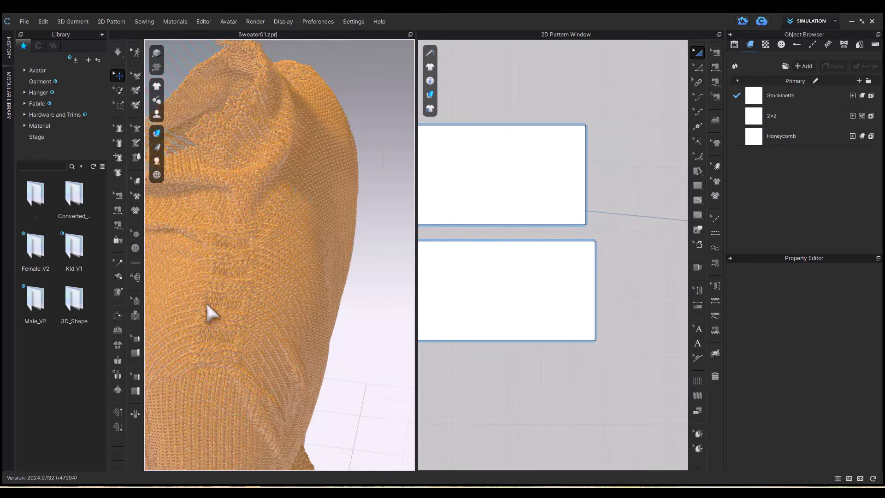
scroll(207, 306, "up", 4)
middle_click_drag(207, 305, 337, 240)
key("z")
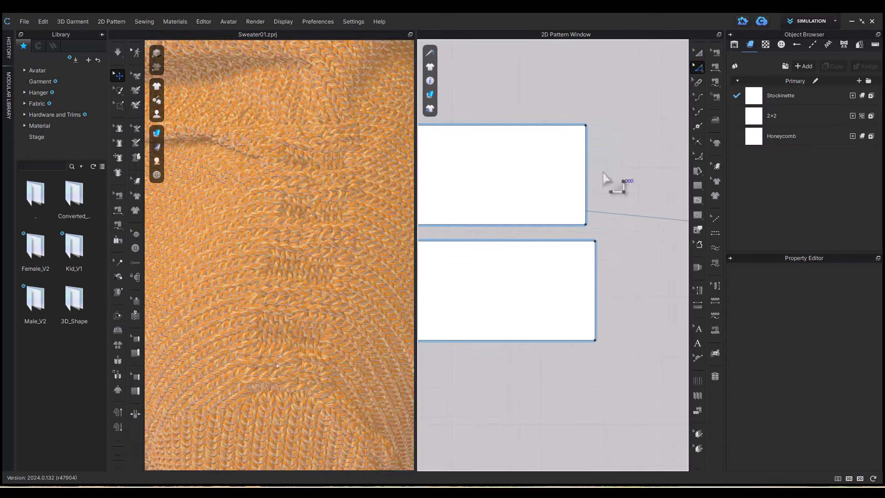
left_click_drag(587, 185, 597, 184)
left_click(621, 181)
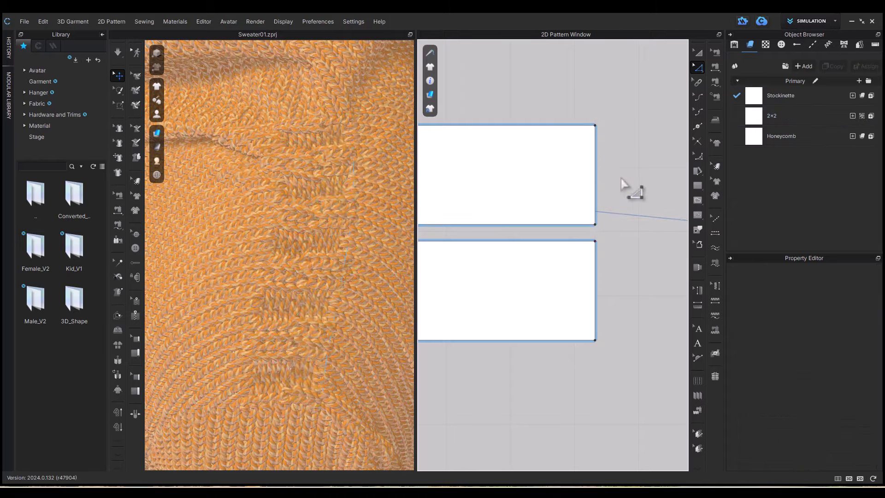
Check the top edge length of the old narrow curved band on the back collar and delete that band
scroll(297, 194, "down", 10)
right_click_drag(298, 183, 431, 150)
scroll(284, 193, "up", 4)
middle_click_drag(284, 194, 340, 267)
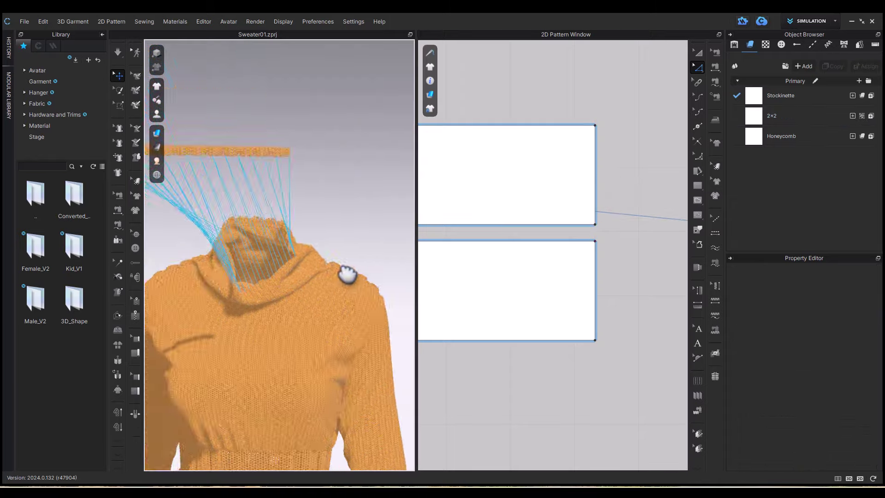
scroll(339, 226, "up", 4)
right_click_drag(340, 226, 314, 219)
right_click_drag(303, 270, 289, 271)
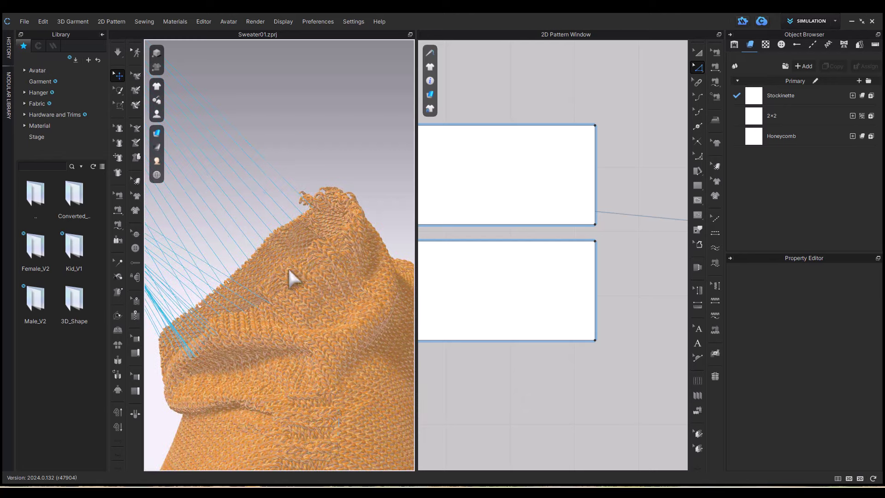
left_click(308, 261)
scroll(612, 282, "down", 3)
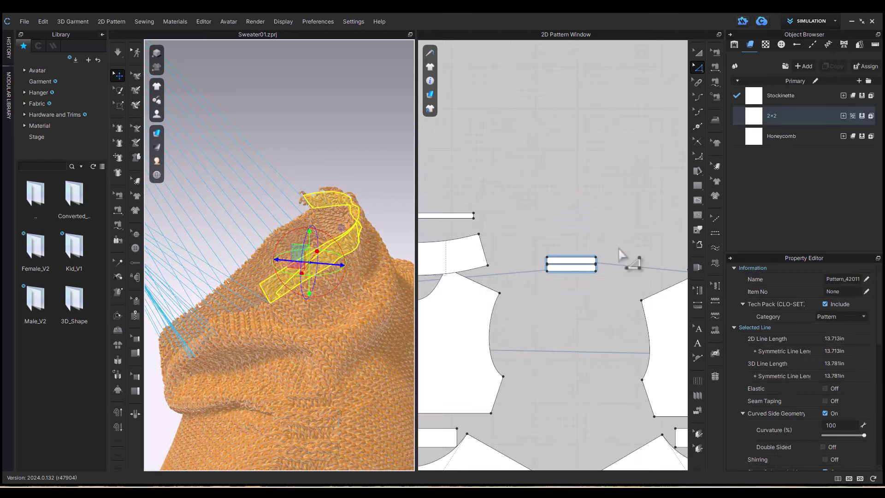
right_click_drag(628, 257, 552, 232)
scroll(556, 207, "up", 5)
left_click(567, 178)
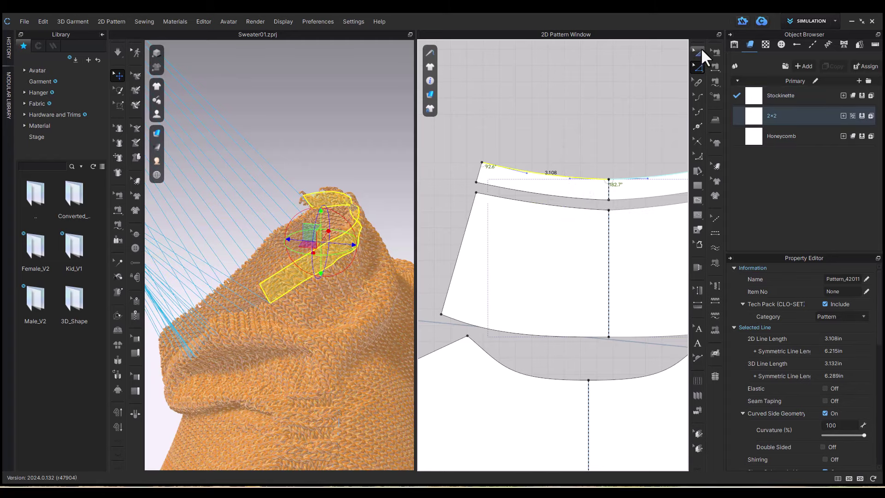
key("Delete")
Create a rectangle pattern 3.25 in wide and 0.5 in high above the back collar
left_click(697, 186)
left_click(495, 145)
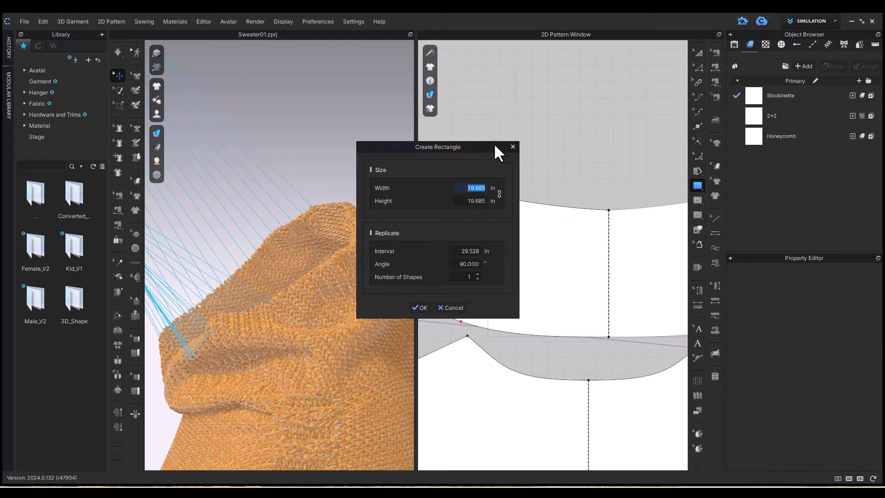
type("3.25")
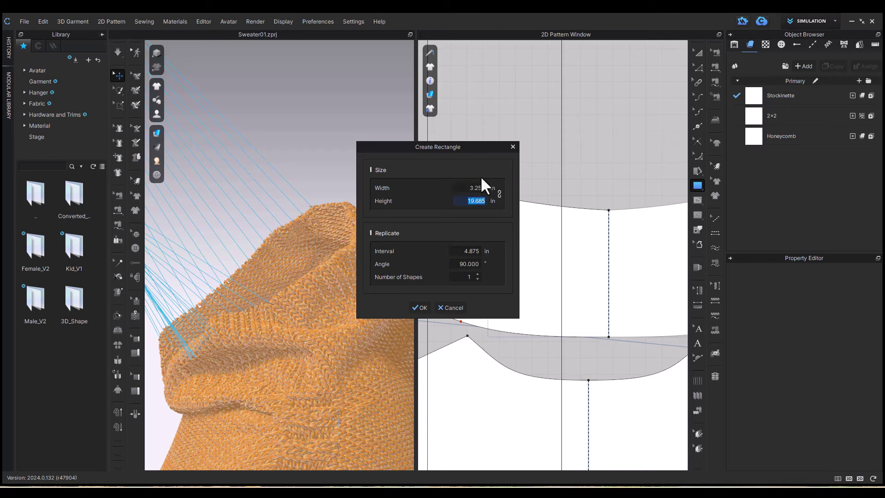
type("0.5")
key("Return")
Unfold the new rectangle about its center-back end into a symmetric strip above the back collar
left_click(697, 52)
left_click(569, 138)
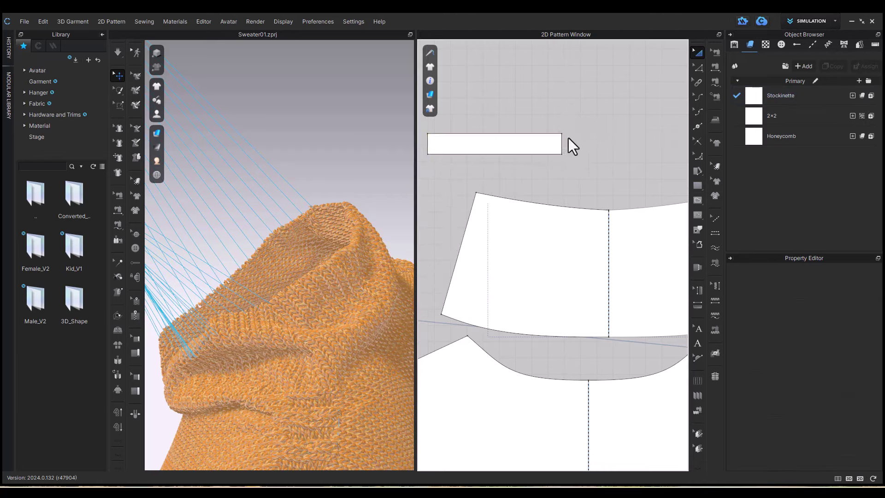
right_click(559, 144)
left_click(595, 146)
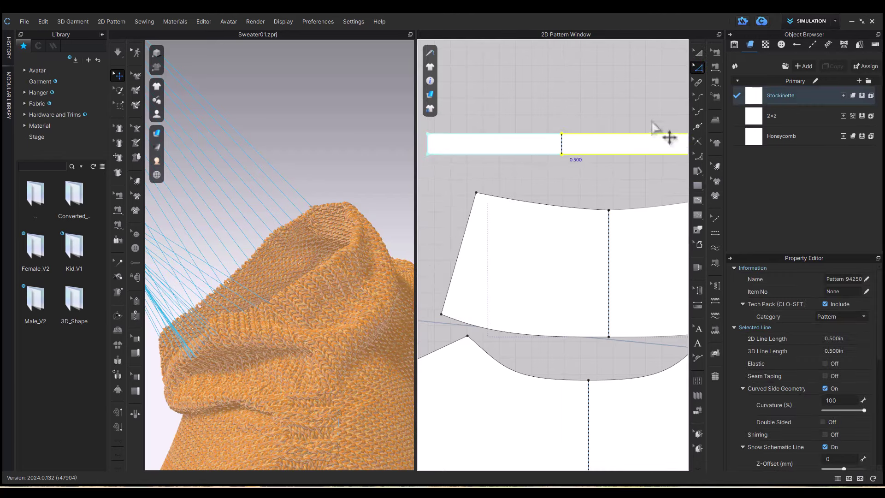
Sew the lower edge of the new back strip to the top edge of the back collar with Segment Sewing
left_click(715, 52)
left_click(550, 154)
left_click(715, 66)
left_click(531, 154)
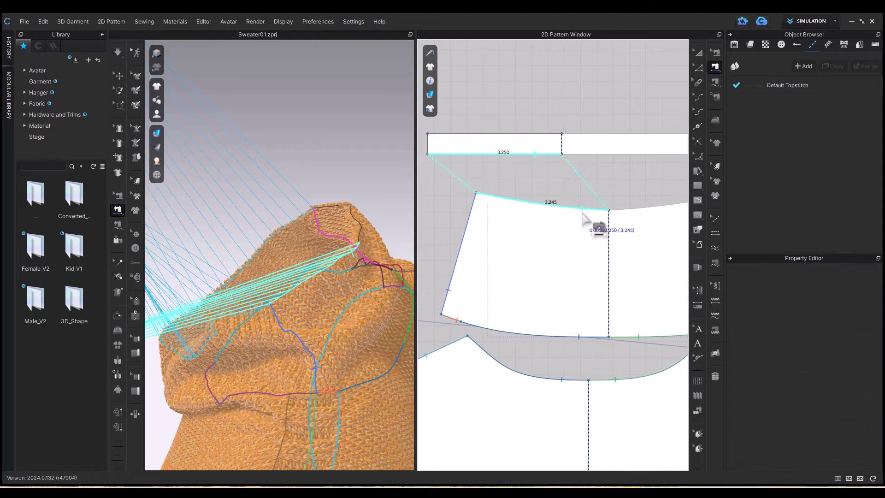
left_click(582, 210)
Show the avatar and its arrangement points in the 3D view
scroll(605, 172, "down", 6)
middle_click_drag(478, 279, 587, 86)
scroll(354, 162, "down", 3)
left_click(318, 22)
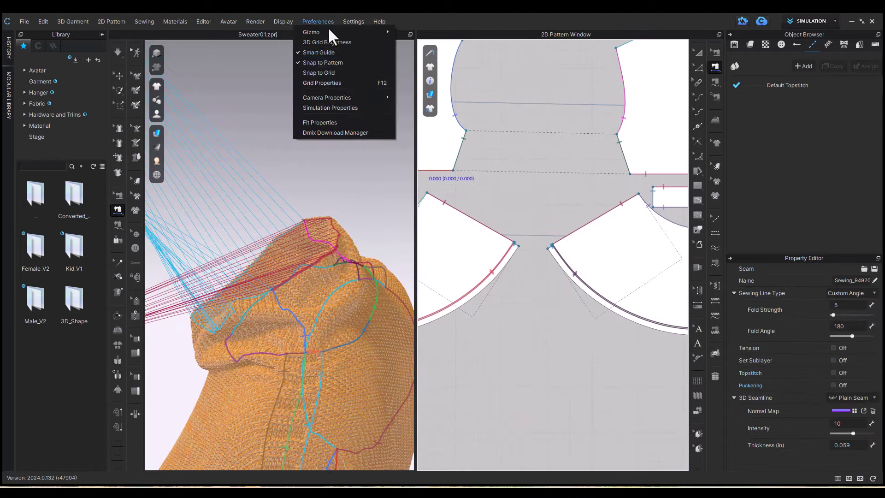
mouse_move(258, 21)
mouse_move(300, 91)
left_click(397, 91)
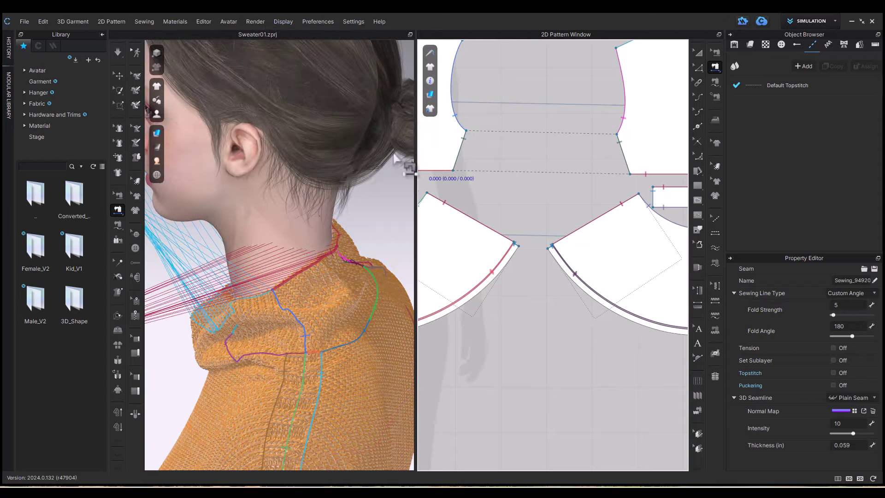
left_click(157, 134)
mouse_move(158, 115)
left_click(220, 145)
Arrange the new collar strips around the avatar's neck, placing the front strip on the front neck arrangement point
middle_click_drag(435, 272, 582, 185)
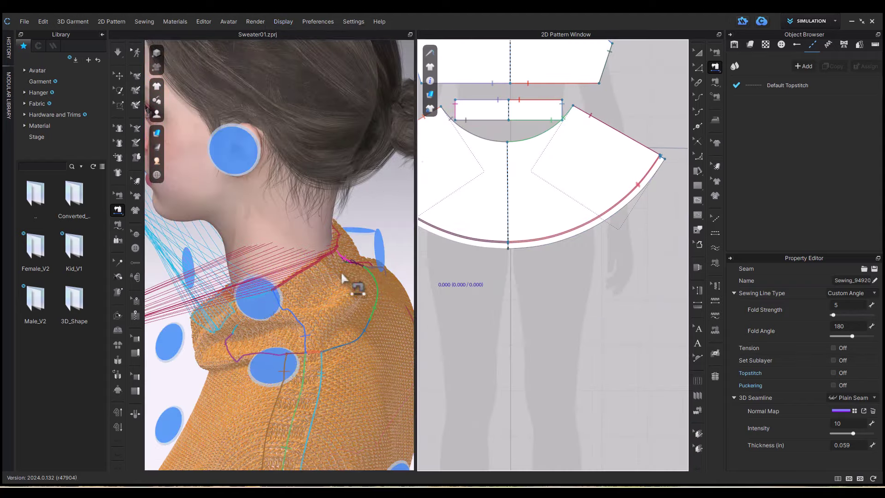
scroll(347, 285, "down", 3)
middle_click_drag(348, 288, 375, 185)
scroll(489, 424, "down", 5)
left_click(698, 52)
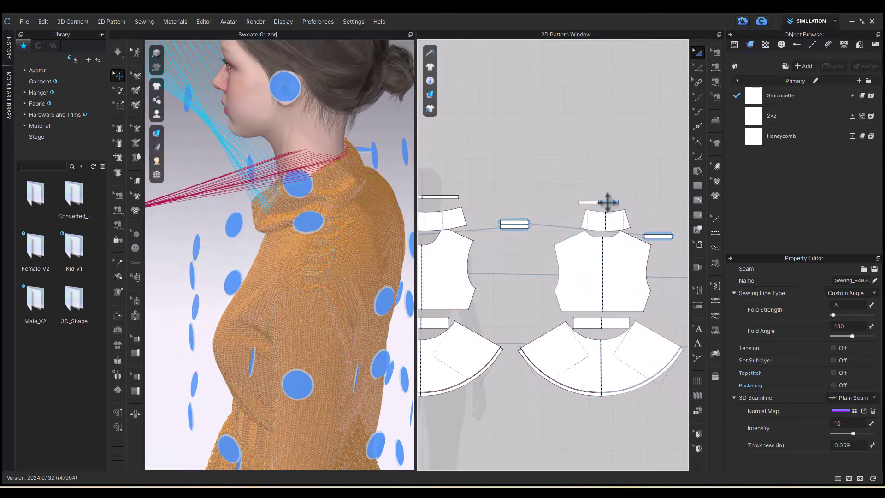
left_click(607, 201)
left_click(458, 197)
right_click_drag(300, 144, 362, 140)
left_click(281, 148)
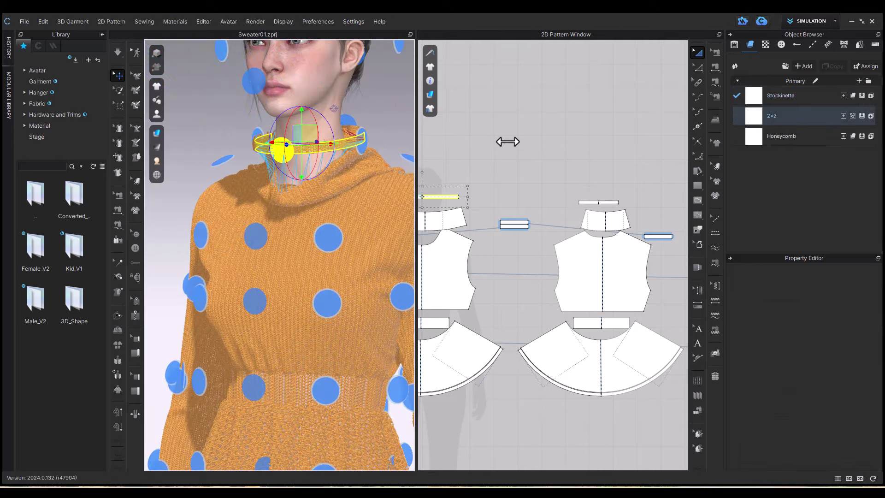
Simulate the garment to pull the arranged strips onto the collar, and inspect the neckline from the side
key("space")
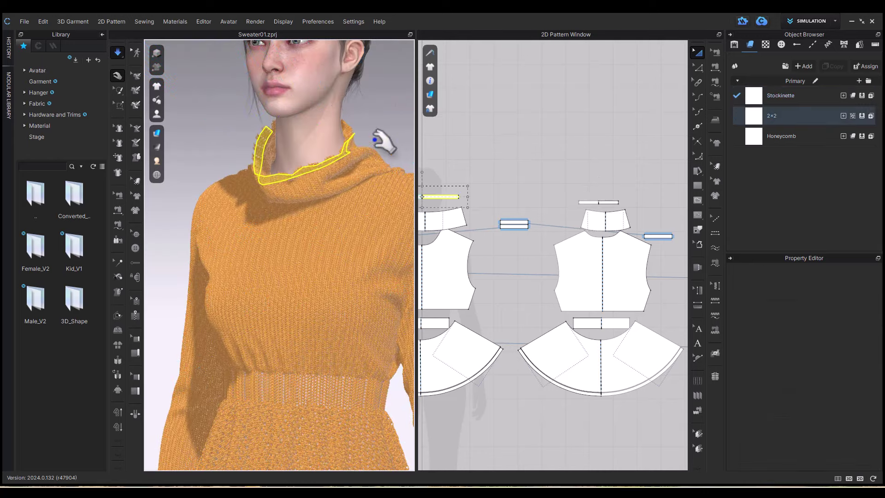
right_click_drag(279, 148, 295, 168)
scroll(303, 198, "up", 5)
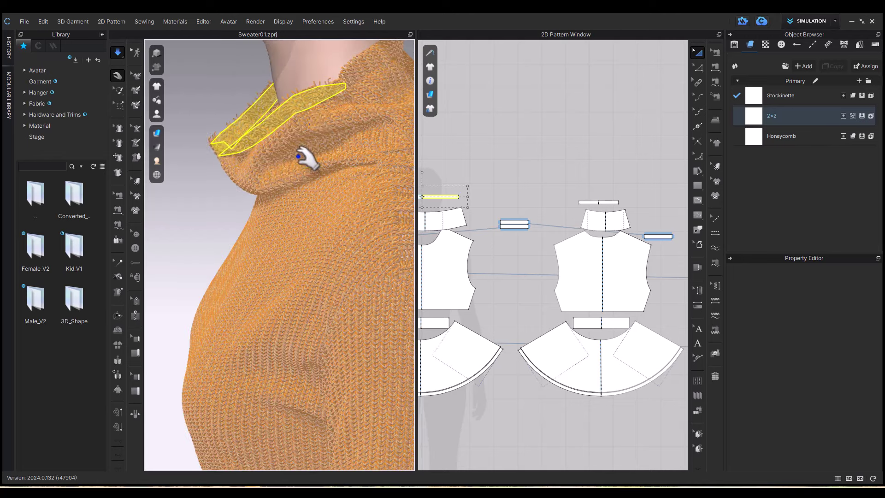
Assign the 2×2 fabric to the new back collar strip
left_click(366, 66)
left_click_drag(756, 117, 608, 204)
left_click(420, 274)
left_click(515, 141)
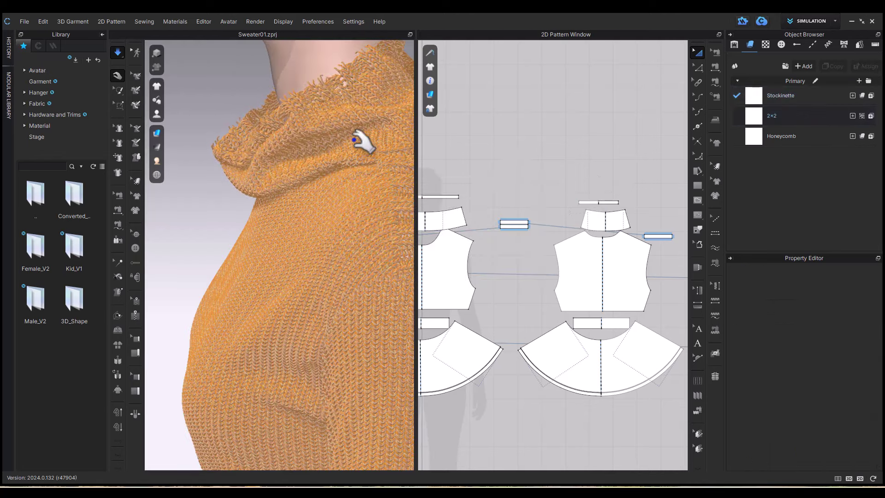
Sew the short side ends of the front and back collar strips together and check the new seam
scroll(383, 147, "down", 4)
right_click_drag(399, 150, 519, 145)
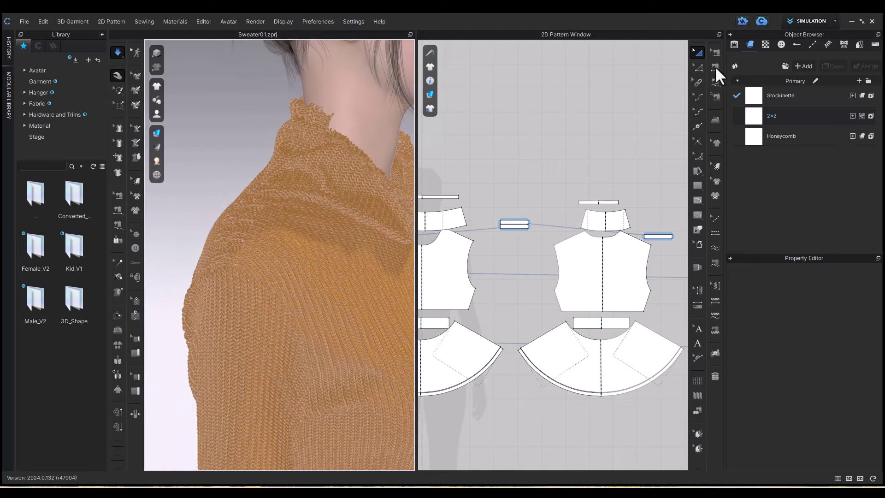
left_click(715, 66)
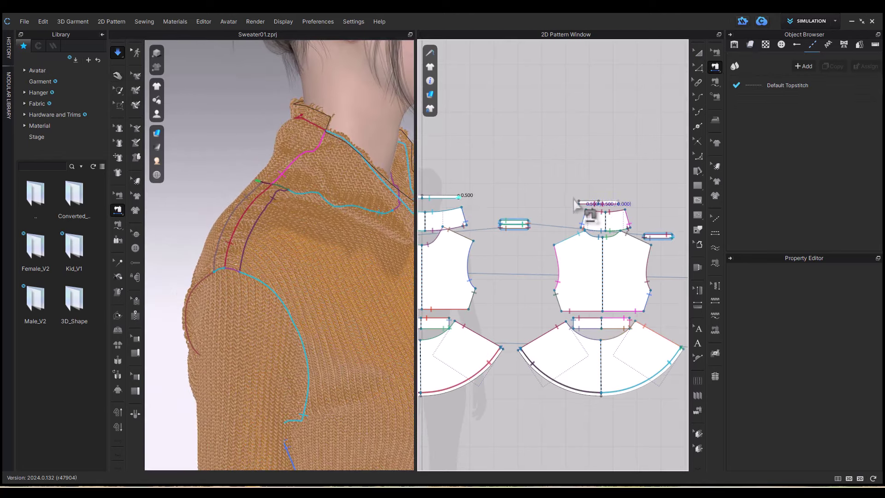
scroll(586, 215, "up", 5)
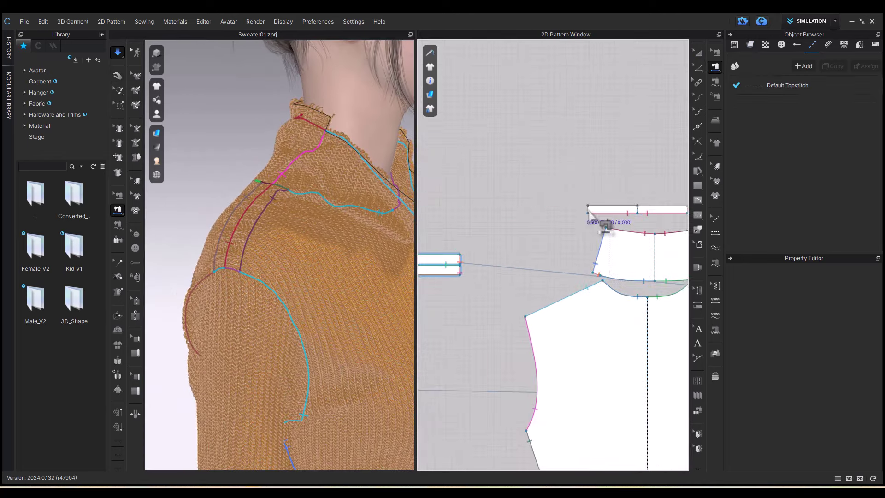
left_click(589, 208)
right_click(587, 211)
left_click(559, 170)
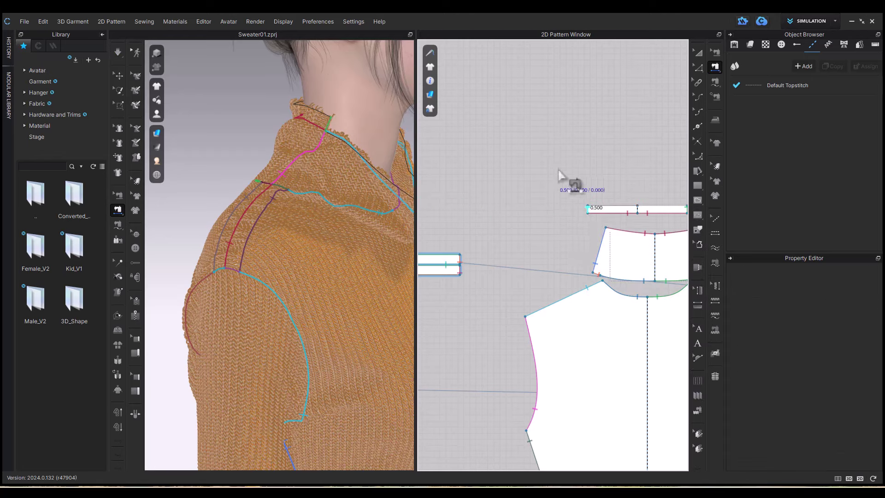
middle_click_drag(559, 170, 528, 210)
key("b")
left_click(558, 249)
left_click(570, 150)
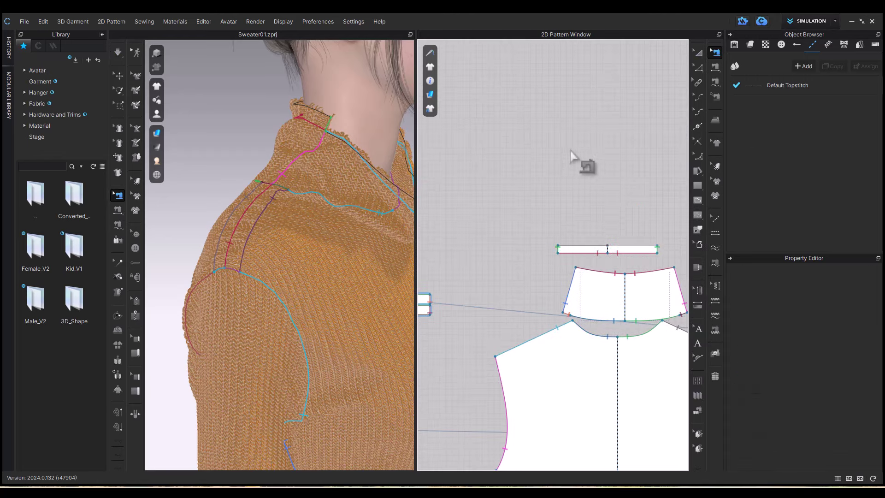
Simulate the garment with the strip ends joined and inspect the collar from the front
key("a")
key("space")
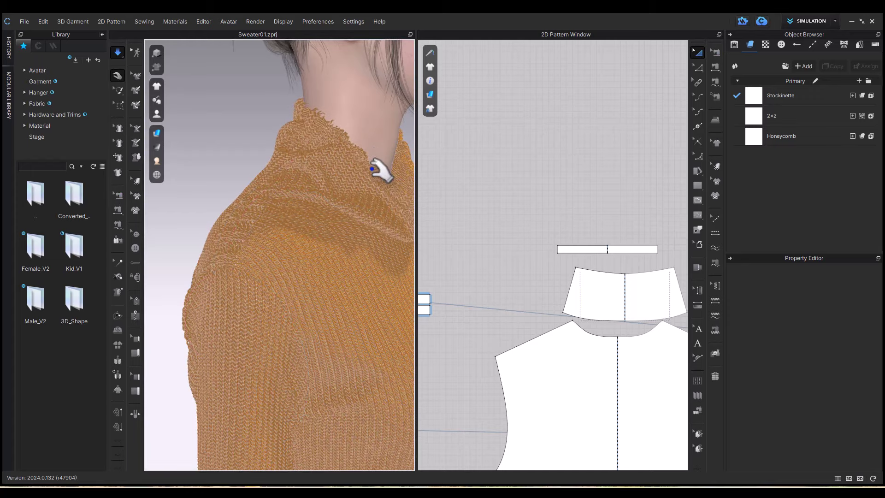
scroll(358, 148, "up", 2)
scroll(358, 147, "down", 2)
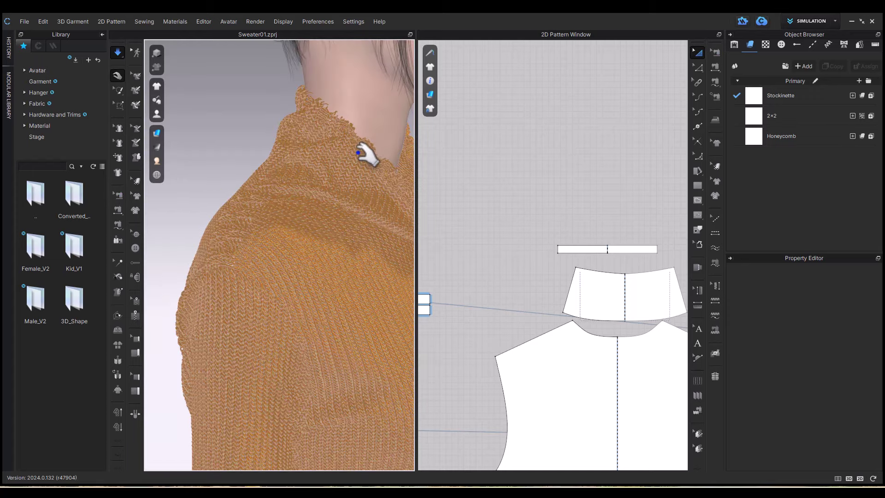
key("2")
scroll(290, 126, "up", 2)
middle_click_drag(290, 127, 295, 225)
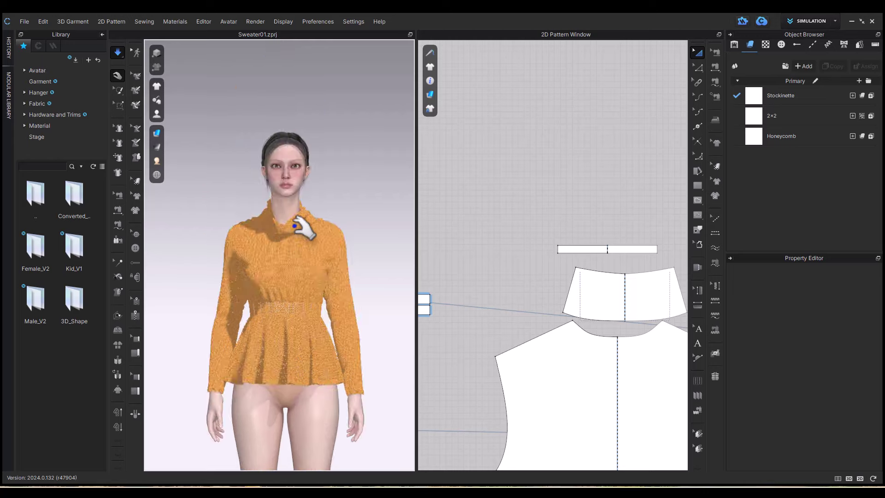
scroll(295, 225, "up", 5)
scroll(574, 168, "up", 2)
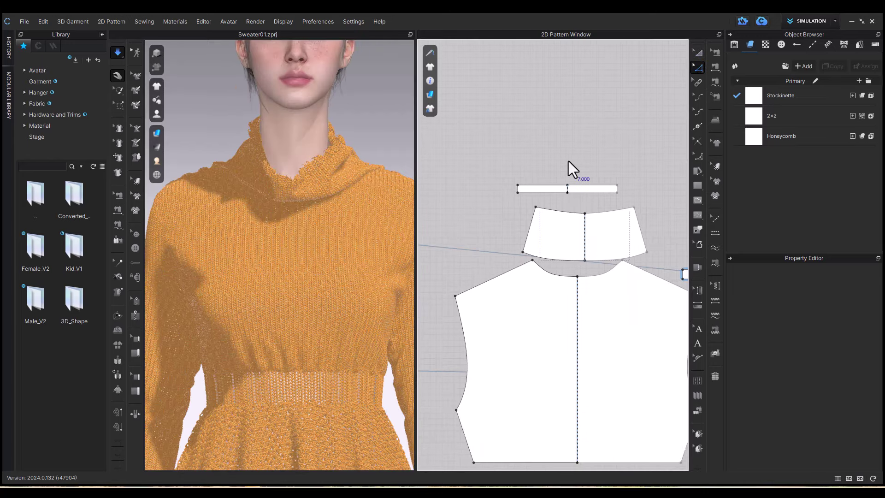
Extend the upper edge of the back collar strip outward by 0.125 in with Offset Pattern Outline
key("z")
scroll(579, 173, "up", 6)
scroll(683, 139, "down", 2)
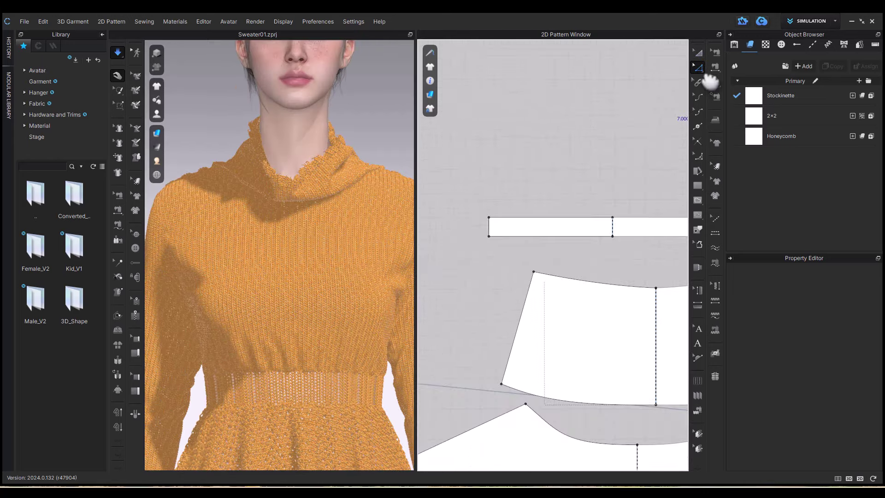
left_click(699, 51)
left_click(562, 218)
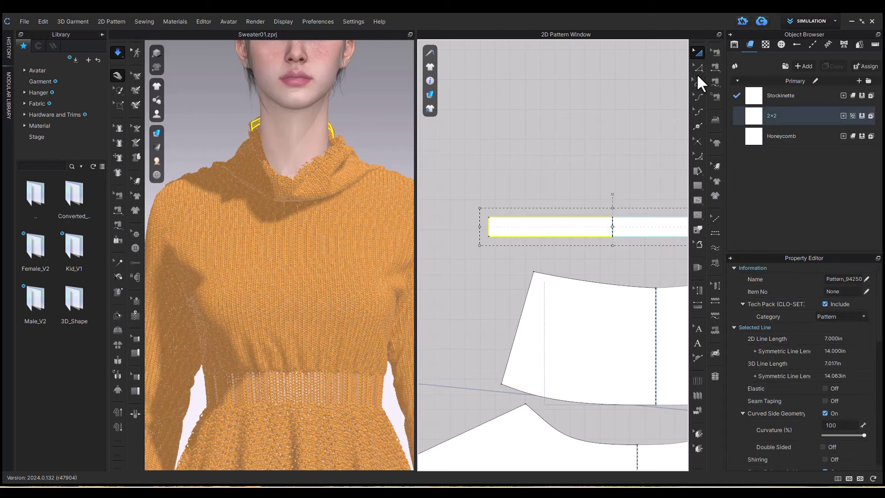
left_click(565, 217)
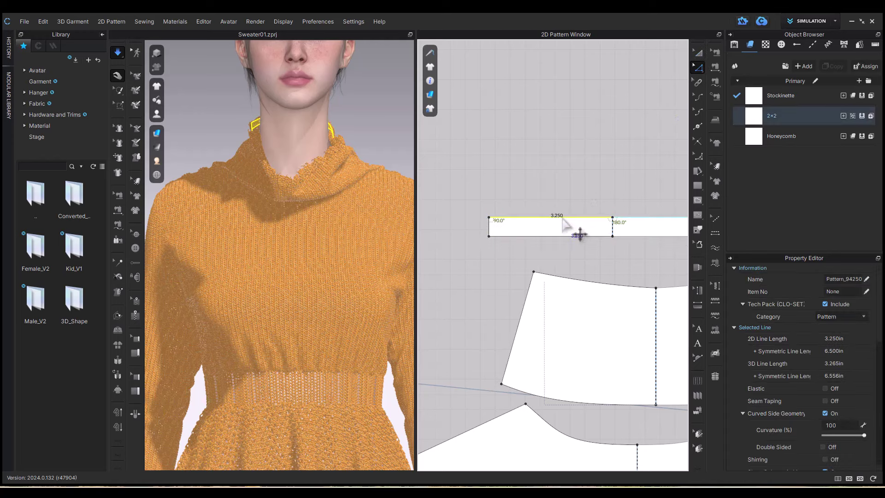
right_click(570, 216)
left_click(600, 329)
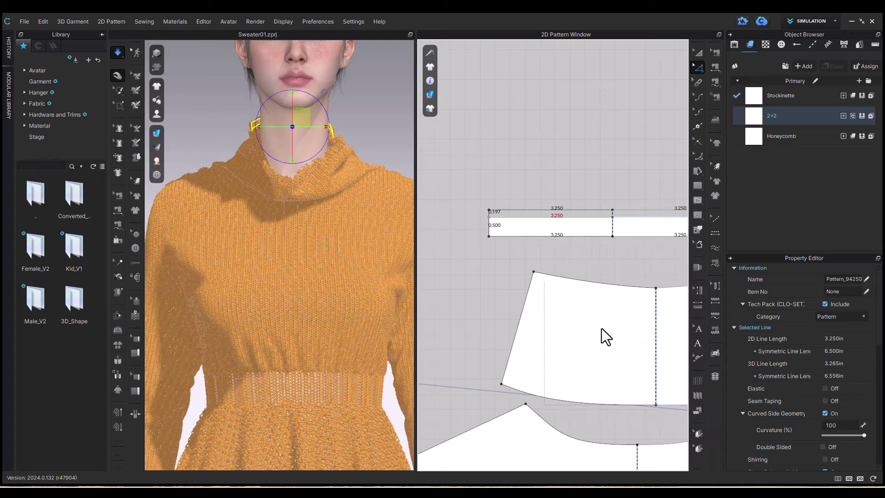
type("0.125")
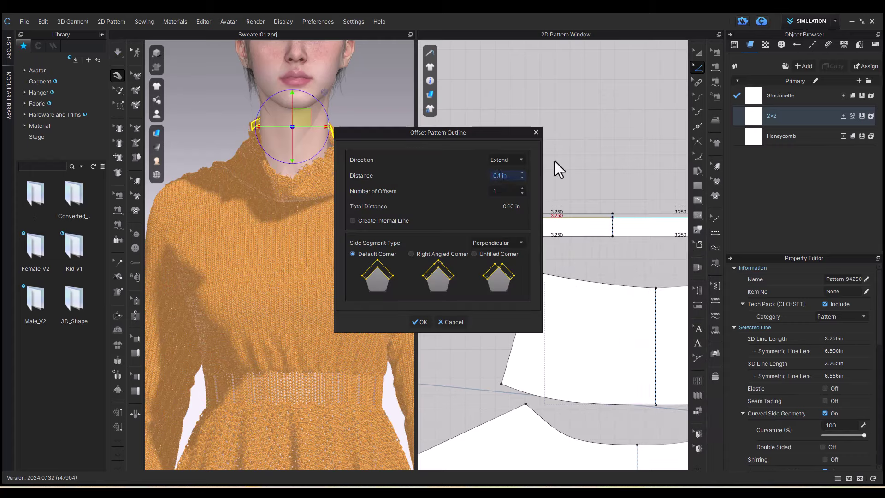
left_click(421, 322)
left_click(422, 322)
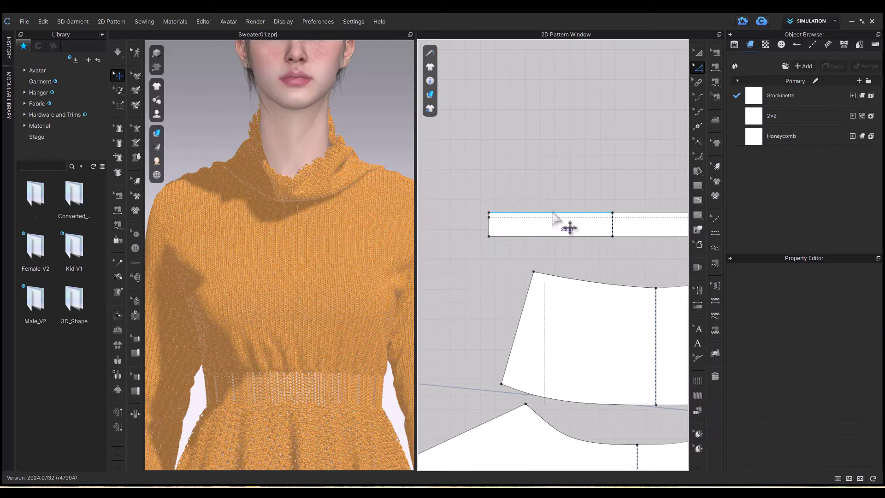
Offset the back strip's extended upper edge as an internal line, and cut and sew along it, extending the line to the pattern boundaries
left_click(554, 213)
right_click(554, 213)
left_click(597, 303)
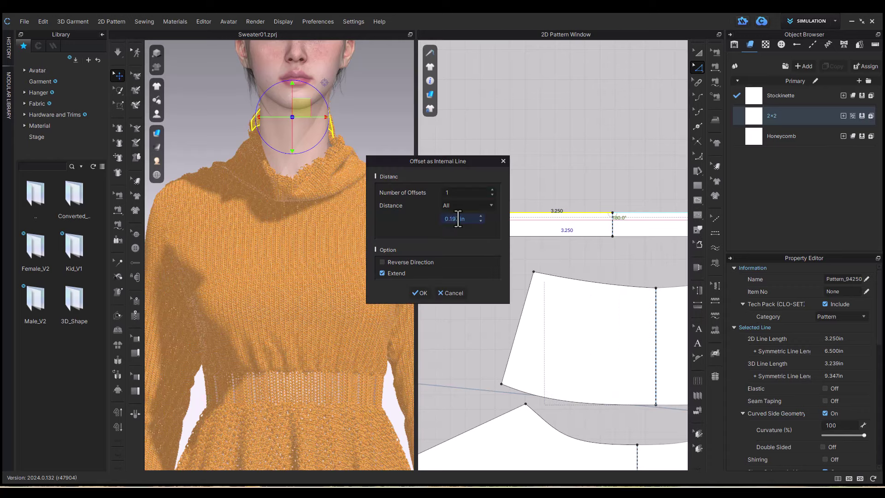
left_click(423, 294)
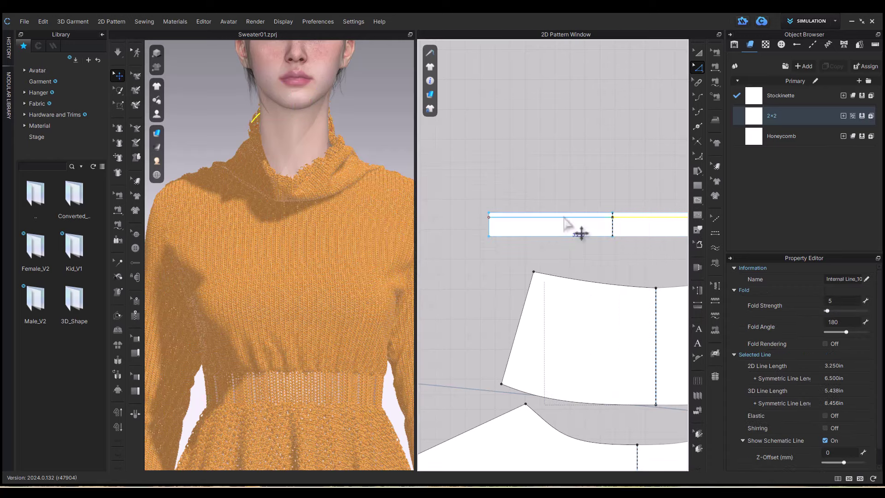
left_click(573, 232)
right_click(573, 234)
left_click(590, 355)
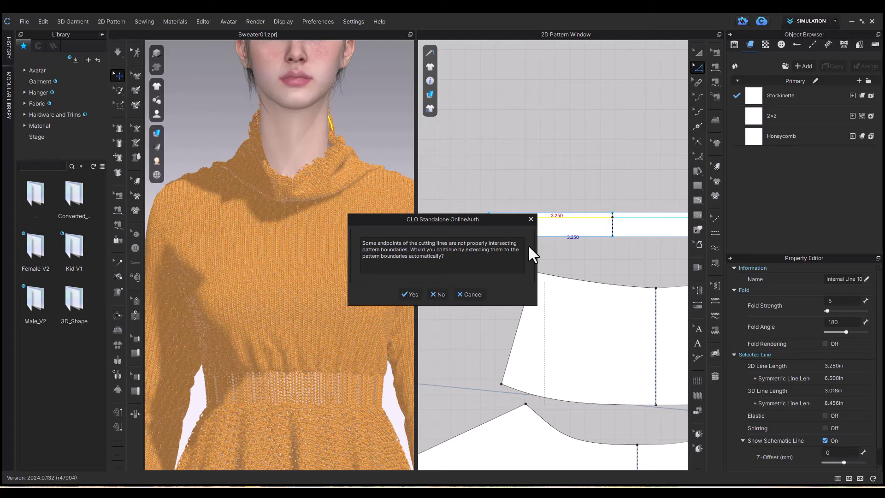
left_click(410, 294)
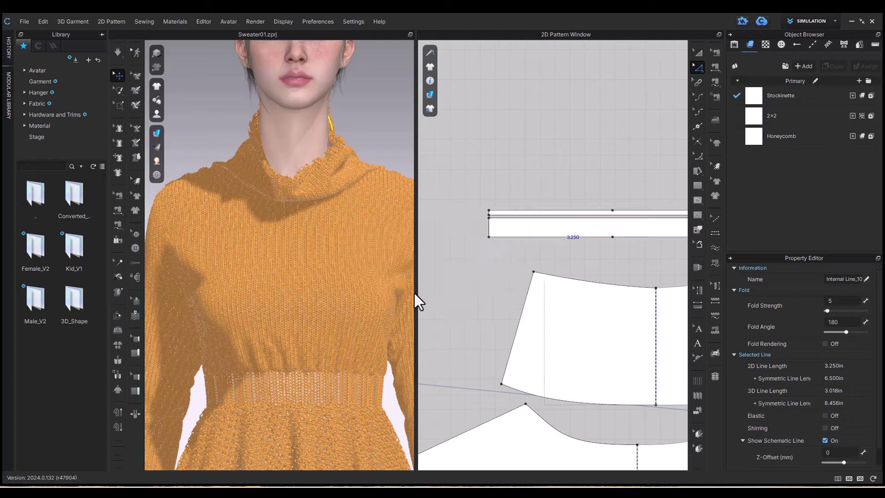
Assign the Stockinette fabric to the narrow upper piece of the back collar strip for all colorways separately, and simulate the garment
left_click_drag(755, 97, 636, 220)
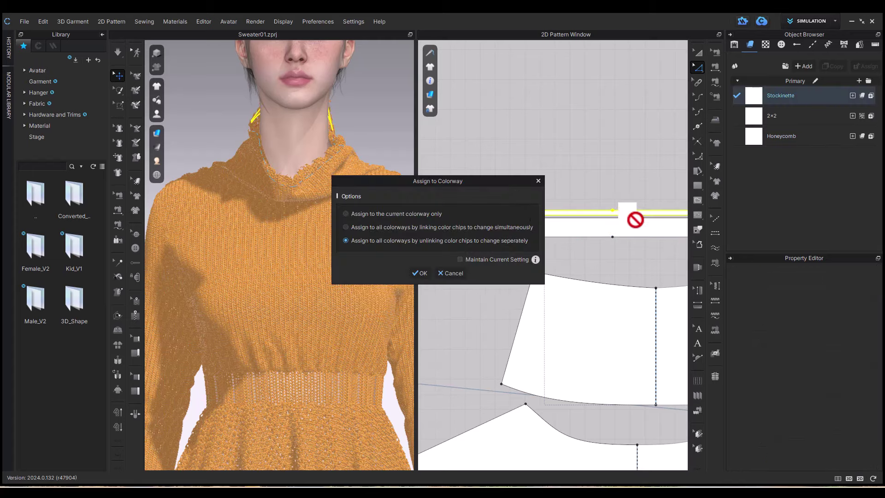
left_click(421, 273)
right_click_drag(389, 144, 621, 174)
key("space")
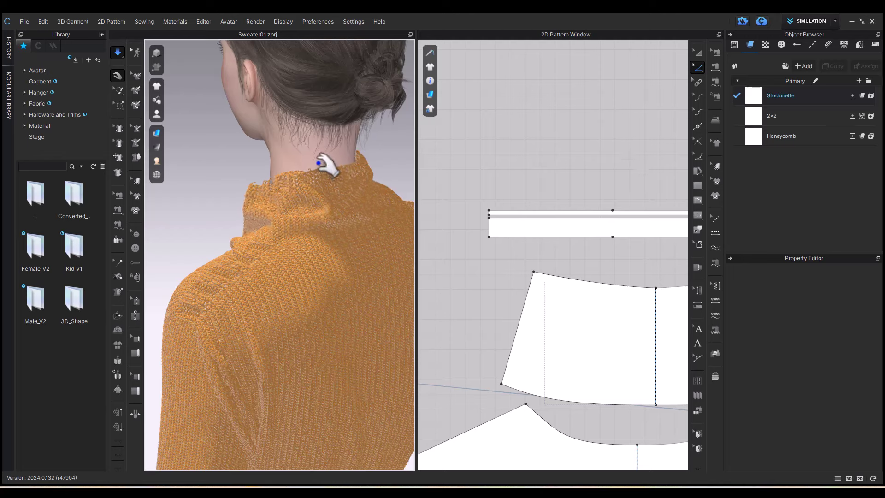
scroll(336, 175, "up", 4)
left_click(392, 139)
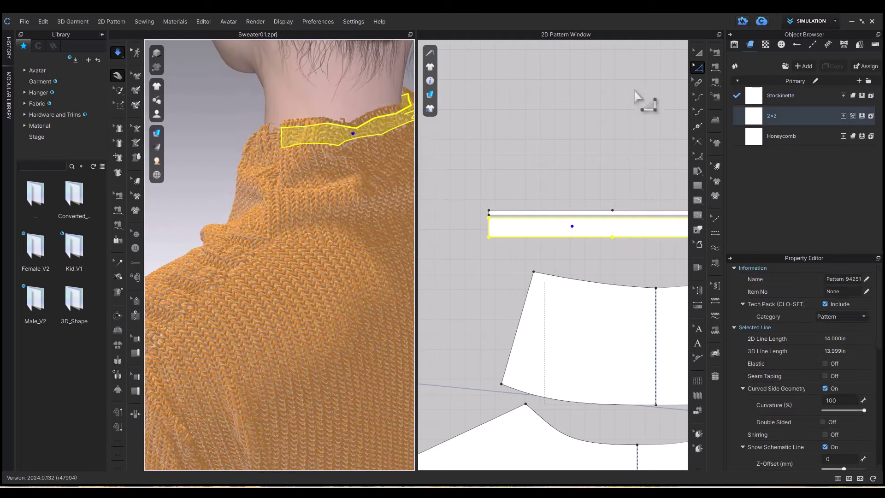
left_click(603, 145)
middle_click_drag(603, 145, 884, 158)
right_click_drag(385, 179, 384, 179)
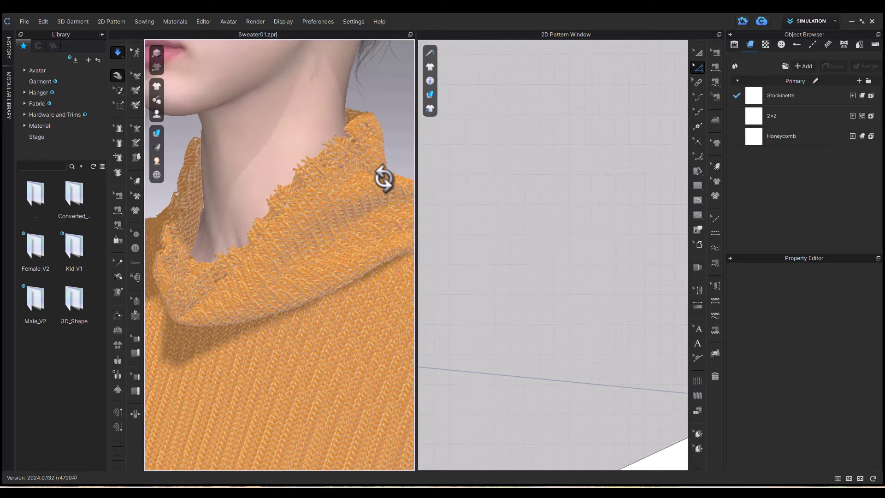
scroll(486, 214, "down", 3)
middle_click_drag(486, 214, 780, 214)
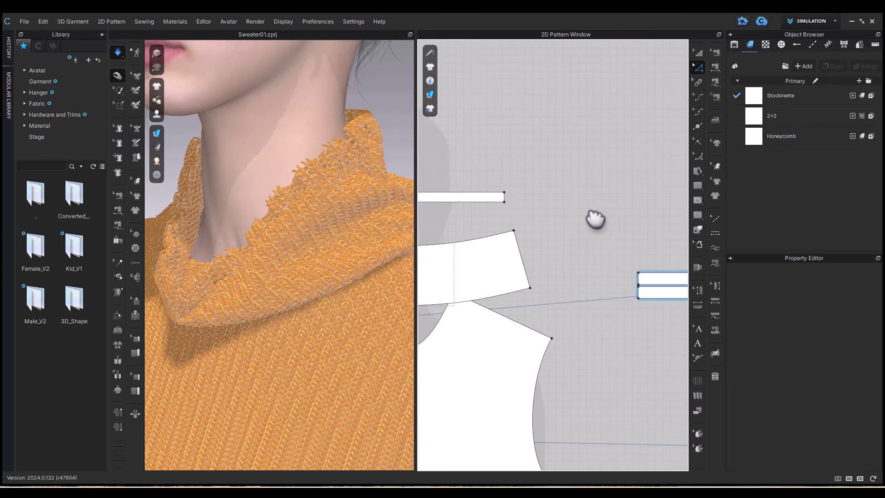
right_click_drag(642, 212, 661, 196)
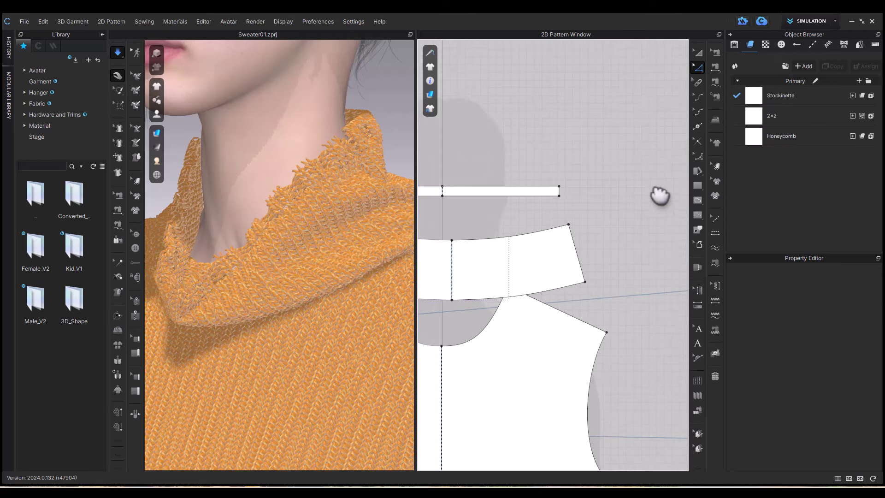
right_click(502, 191)
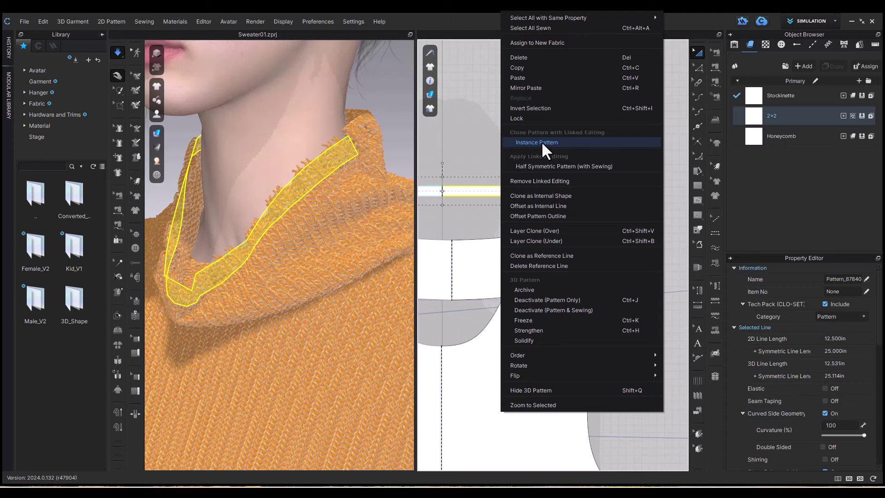
left_click(531, 215)
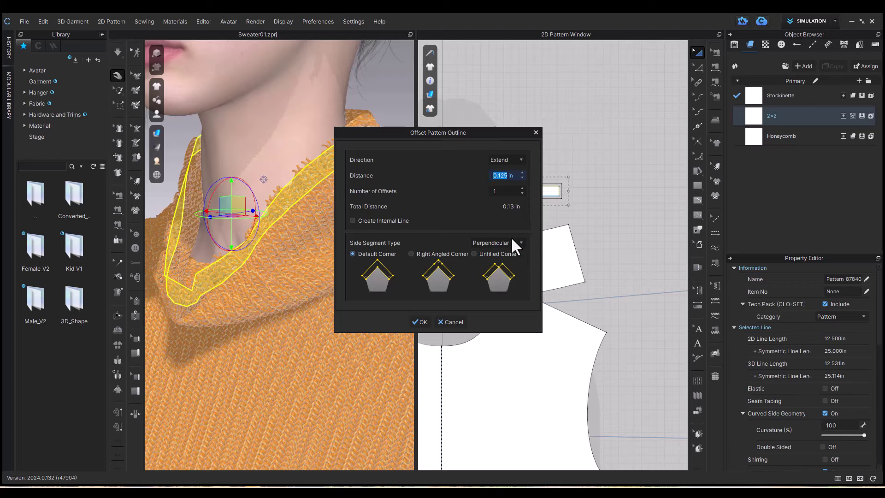
key("Return")
Extend only the upper edge of the front collar strip outward by 0.125 in with Offset Pattern Outline
left_click(699, 68)
left_click(522, 188)
right_click(506, 186)
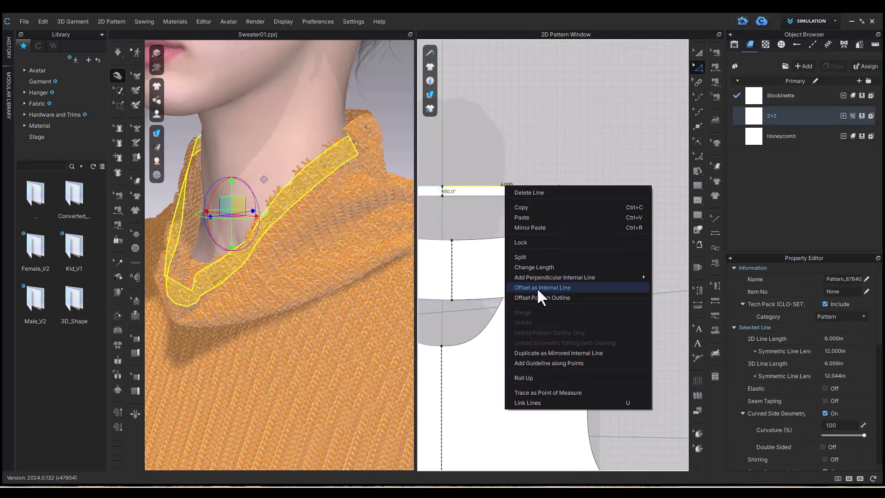
left_click(538, 287)
left_click(426, 317)
Add an internal line offset from the front collar strip's extended upper edge, and cut and sew the strip along it
right_click(517, 186)
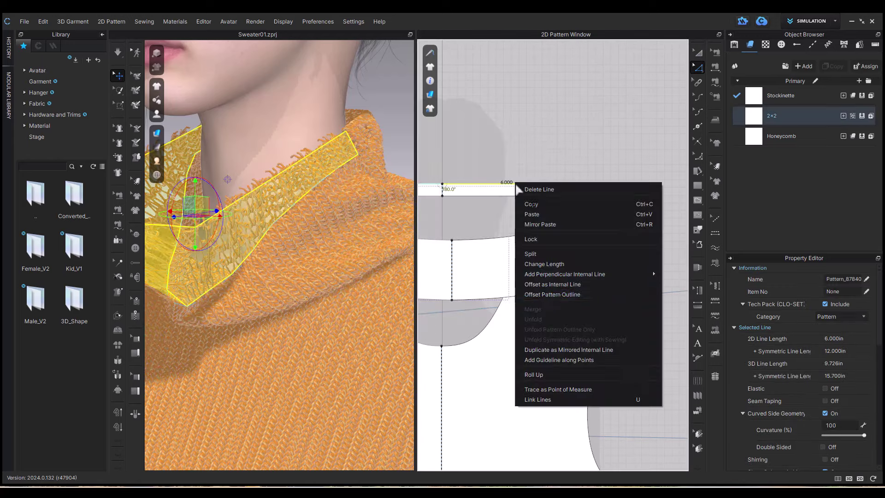
left_click(552, 294)
key("Return")
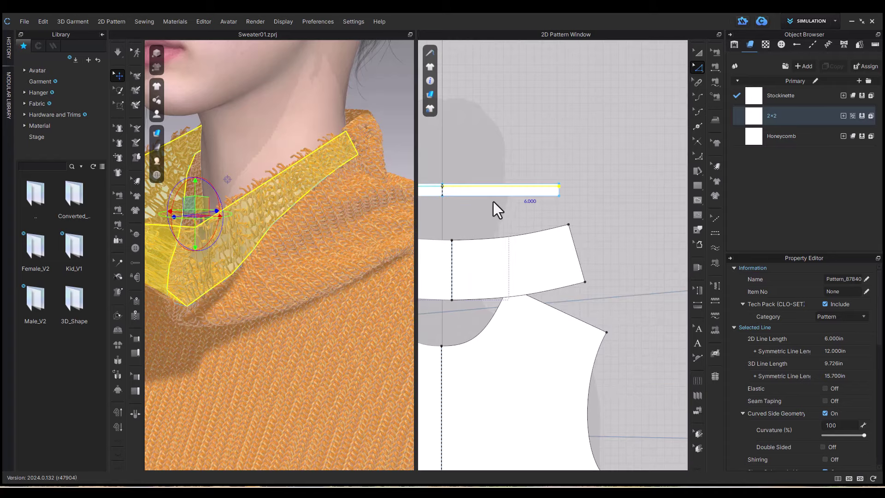
left_click(507, 203)
right_click(489, 187)
left_click(532, 310)
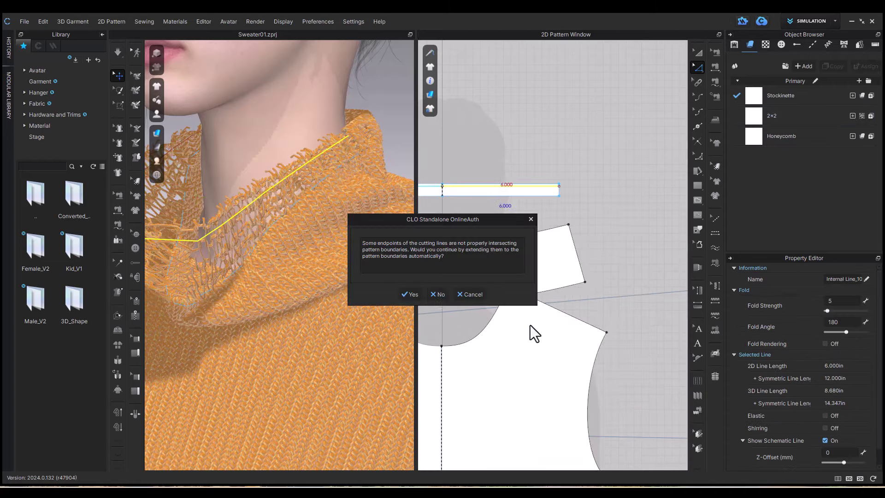
key("Return")
Assign the Stockinette fabric to the front collar strip's narrow upper piece, simulate the garment, and inspect the collar edge
left_click_drag(754, 96, 544, 191)
left_click(419, 273)
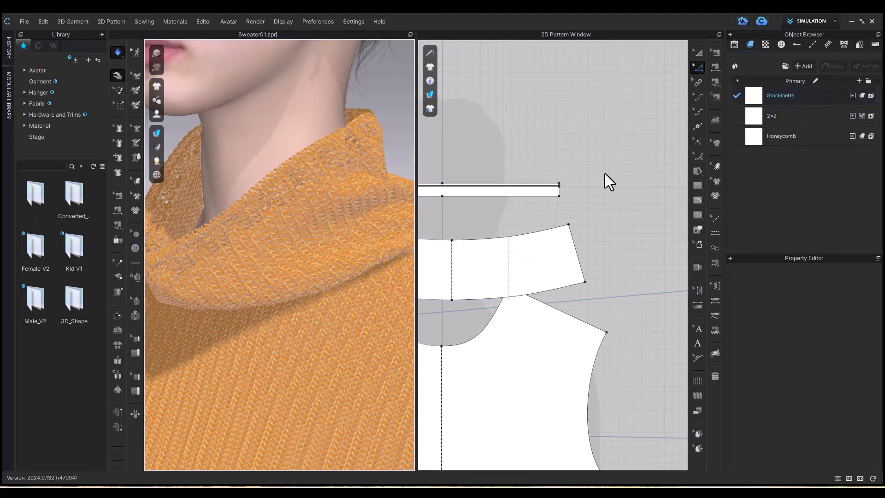
right_click_drag(374, 199, 395, 203)
left_click(697, 53)
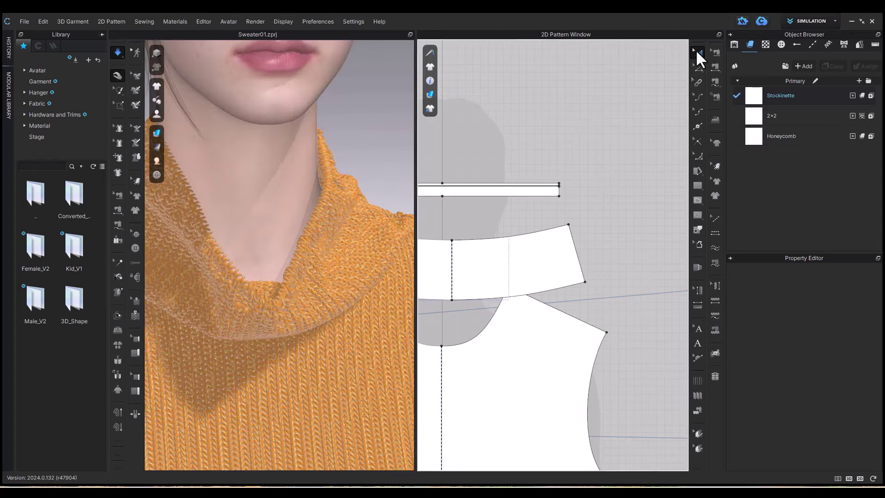
scroll(295, 286, "down", 3)
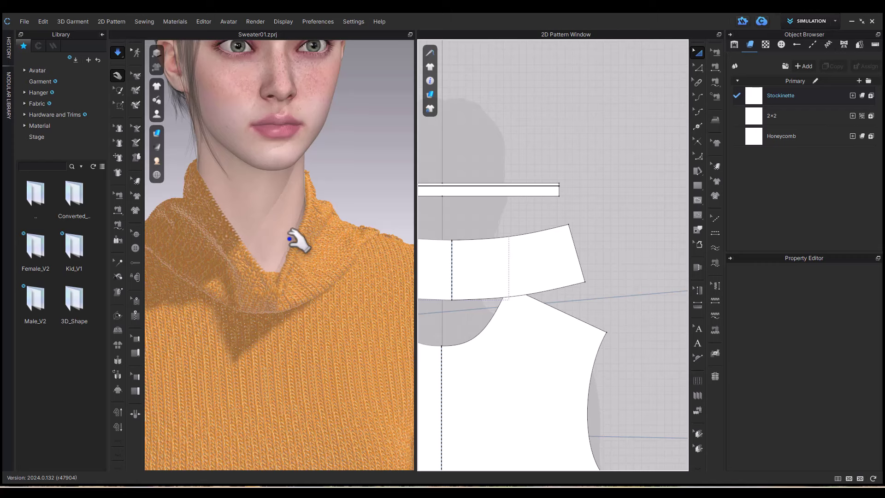
Set the avatar rendering style to Monochrome Surface and view the sweater from the front
left_click(157, 160)
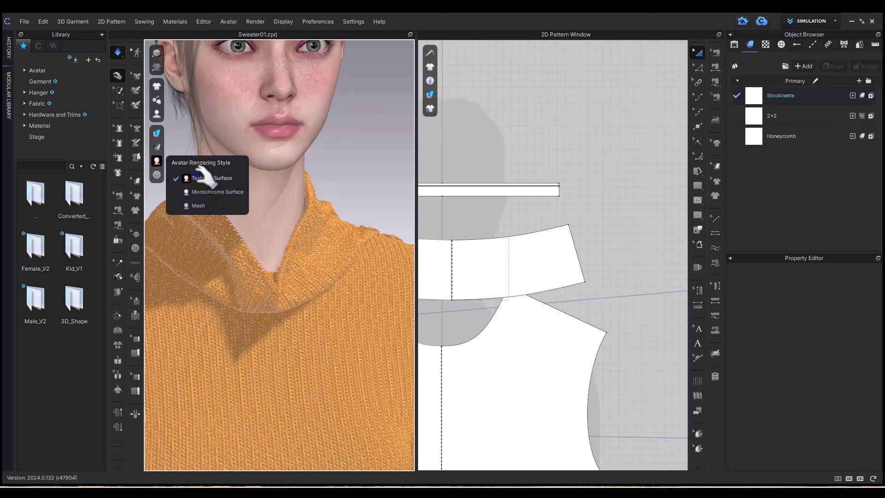
left_click(210, 192)
key("2")
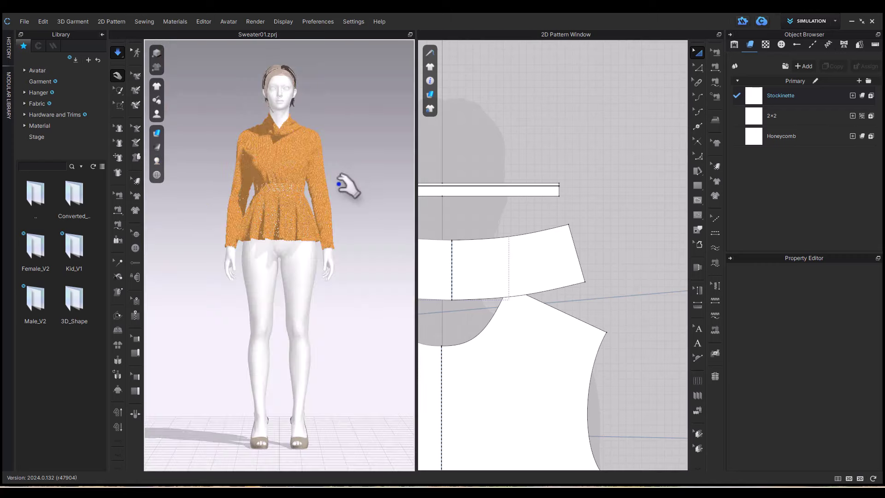
scroll(347, 197, "up", 3)
middle_click_drag(346, 197, 350, 321)
scroll(332, 242, "up", 5)
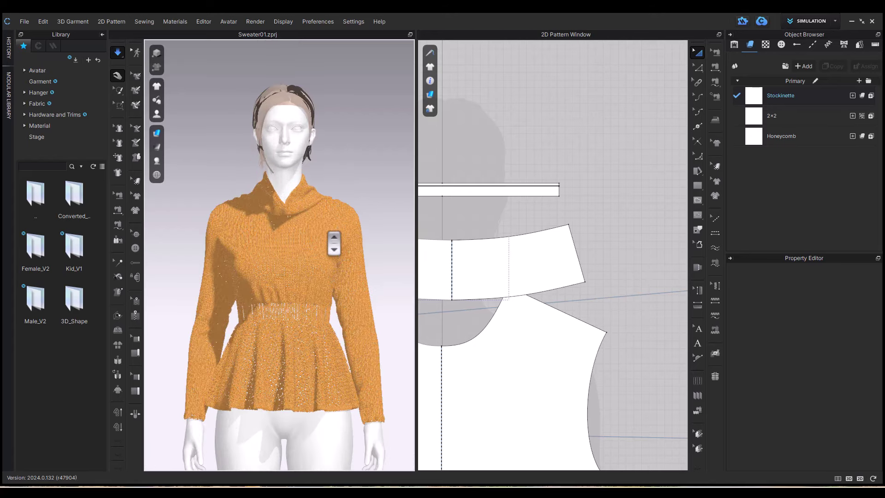
Examine the peplum hem and sleeve cuff on the avatar, and the hem line of the front peplum pattern
middle_click_drag(647, 114, 633, 126)
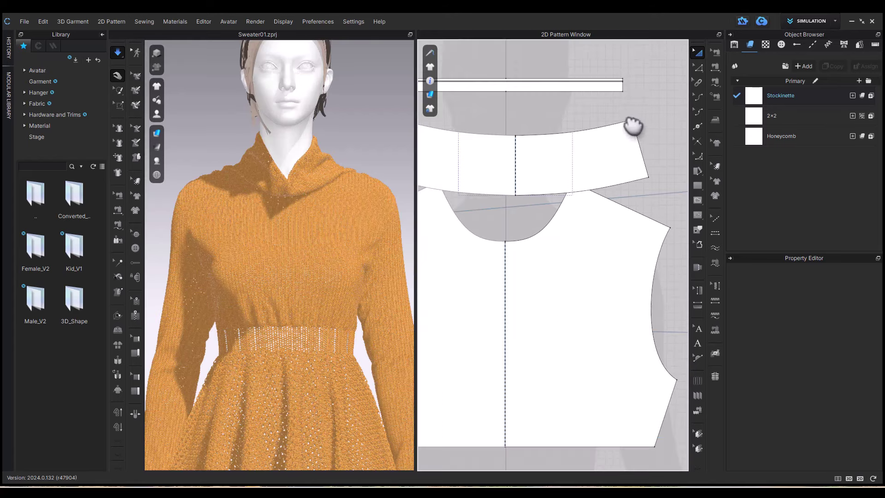
scroll(581, 321, "up", 5)
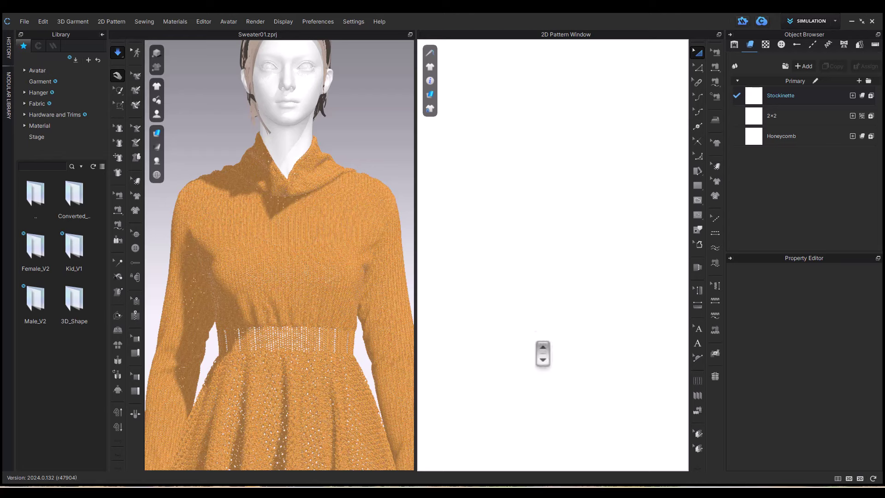
scroll(536, 338, "down", 6)
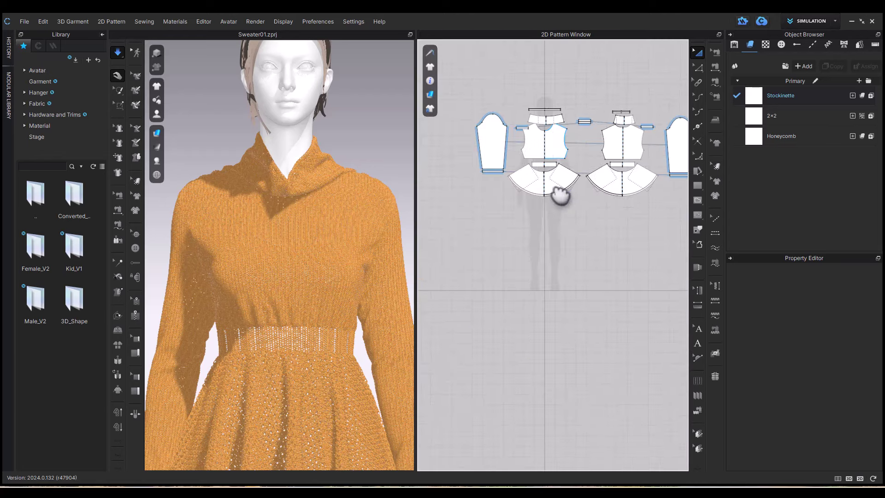
scroll(559, 192, "up", 3)
scroll(310, 450, "down", 3)
right_click_drag(339, 320, 259, 316)
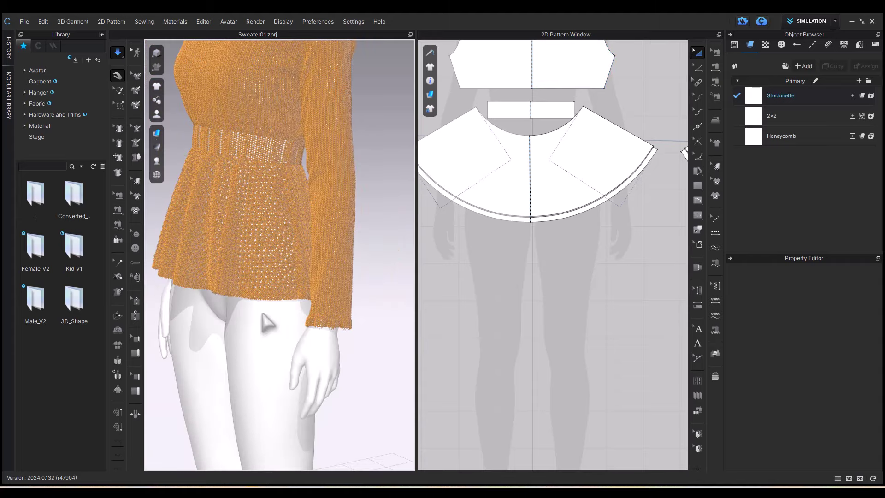
scroll(271, 326, "up", 5)
scroll(270, 325, "up", 3)
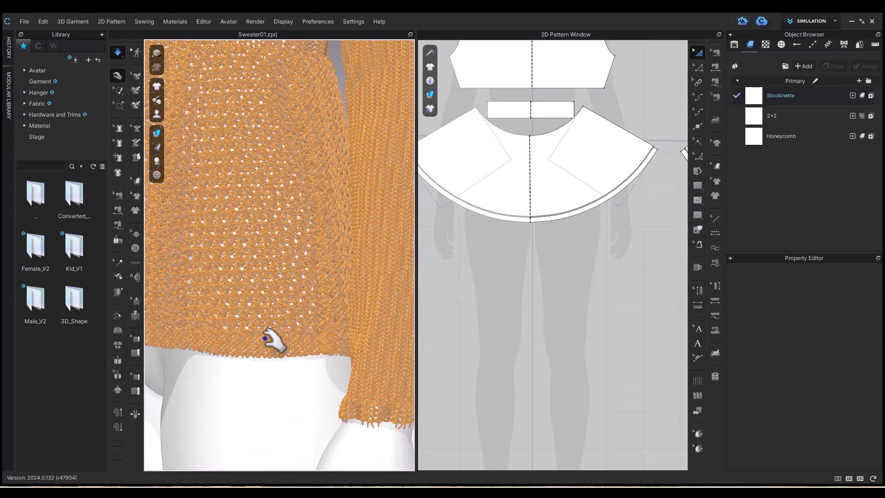
key("z")
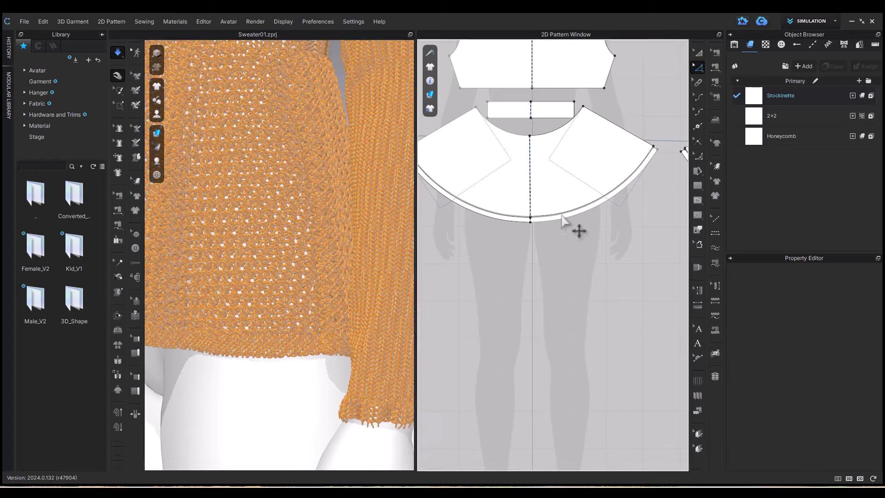
scroll(562, 218, "up", 3)
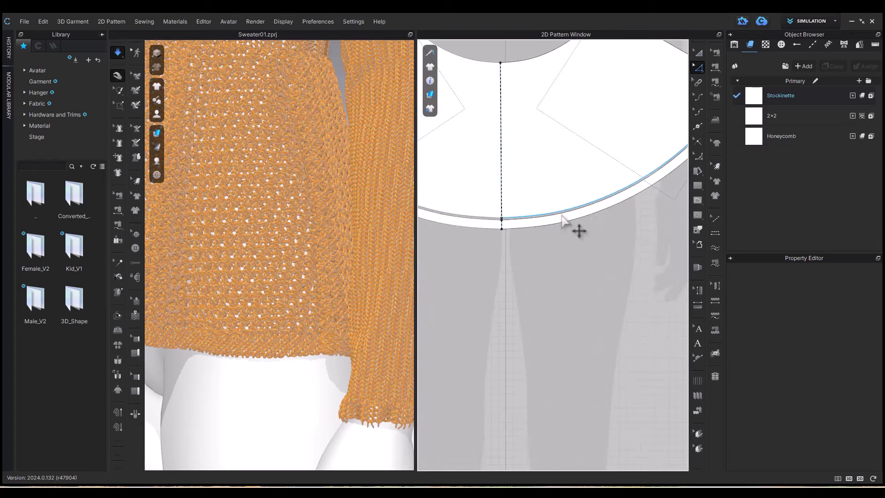
Check the front peplum's hem line length and create a rectangular strip 16 in wide and 0.5 in high below it
left_click(562, 216)
left_click(697, 185)
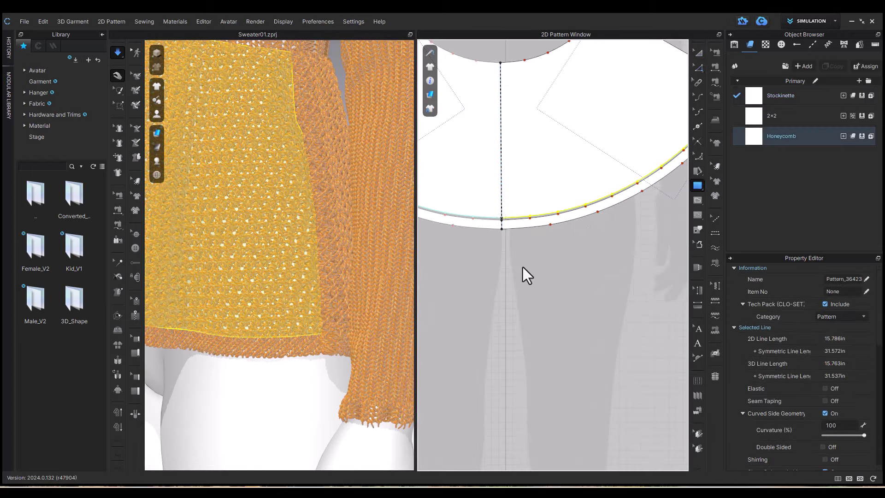
left_click(523, 268)
type("16")
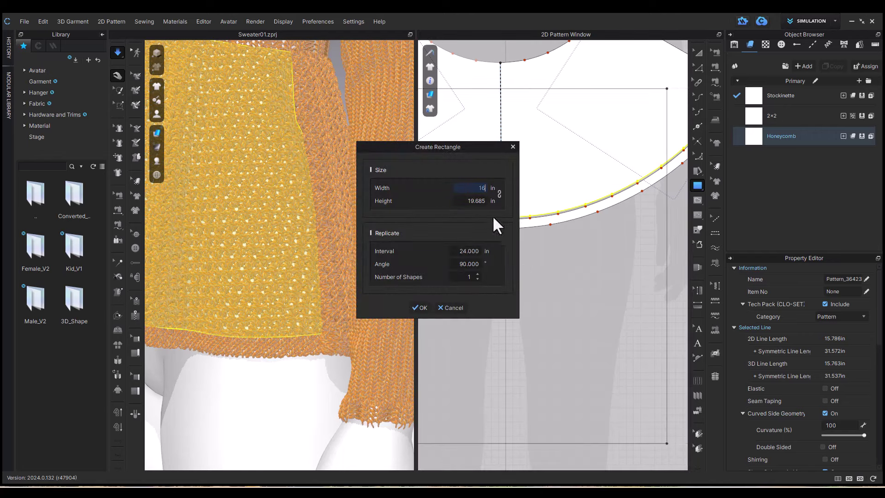
type(".5")
left_click(421, 307)
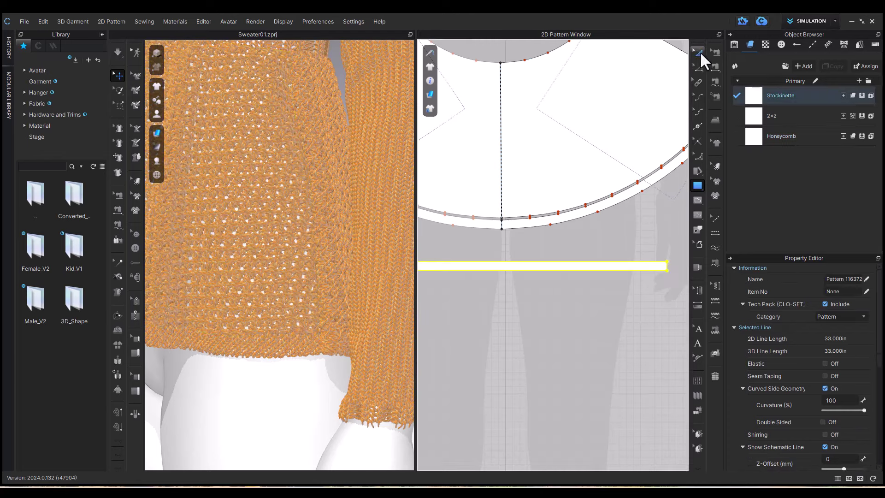
Unfold the strip symmetrically along its short end and centre it below the front peplum in place of the old hem band
left_click(699, 51)
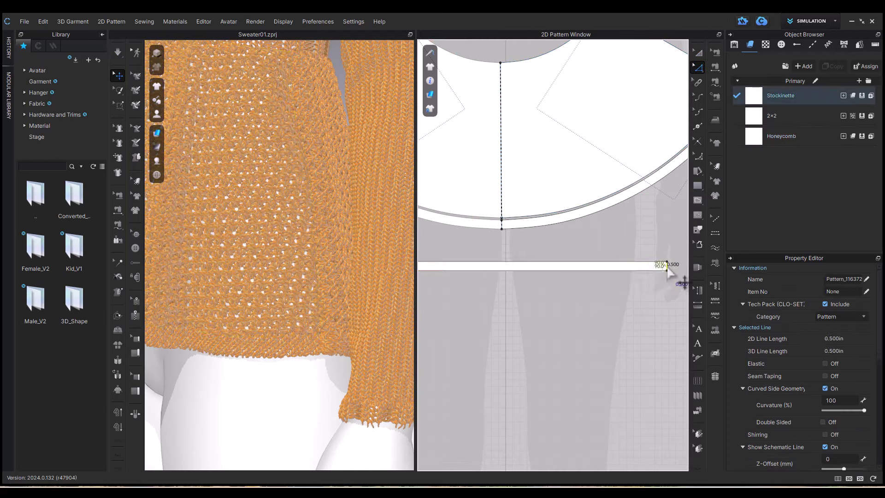
right_click(668, 267)
left_click(693, 420)
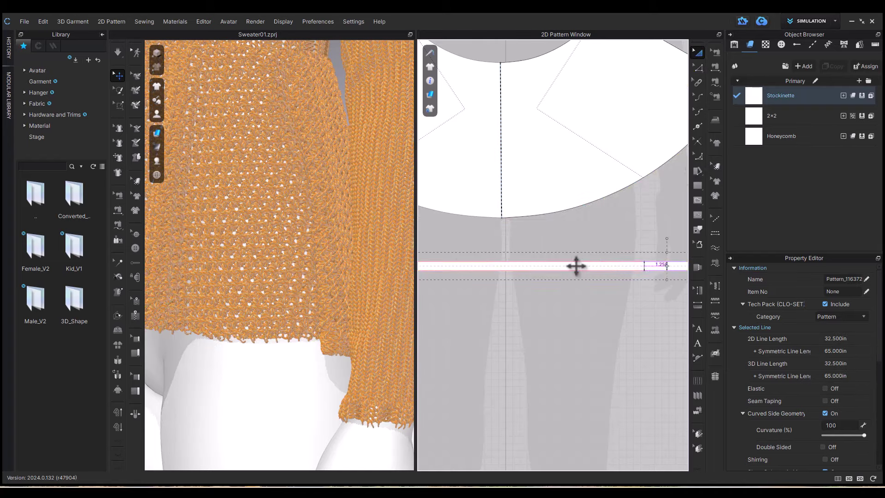
left_click_drag(575, 262, 463, 256)
left_click(648, 192)
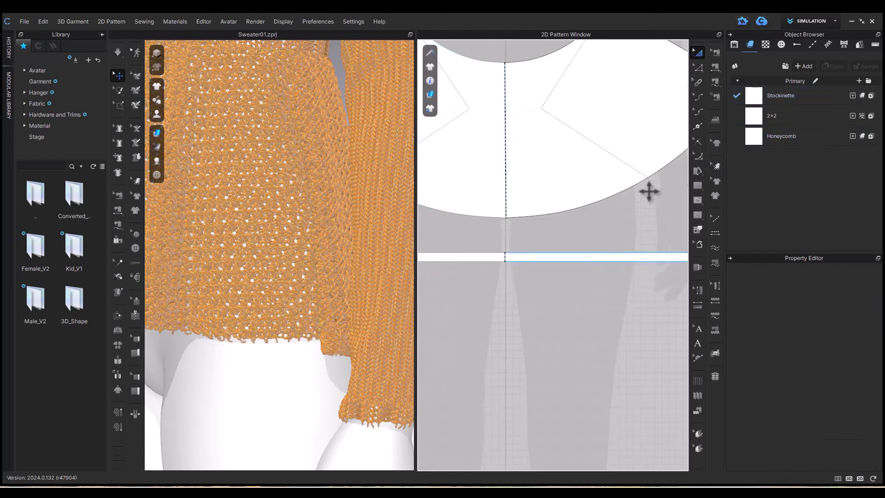
Sew the strip's upper edge to the front peplum hem and assign the 2×2 fabric to it, unlinking the colorway color chips
left_click(716, 66)
left_click(454, 253)
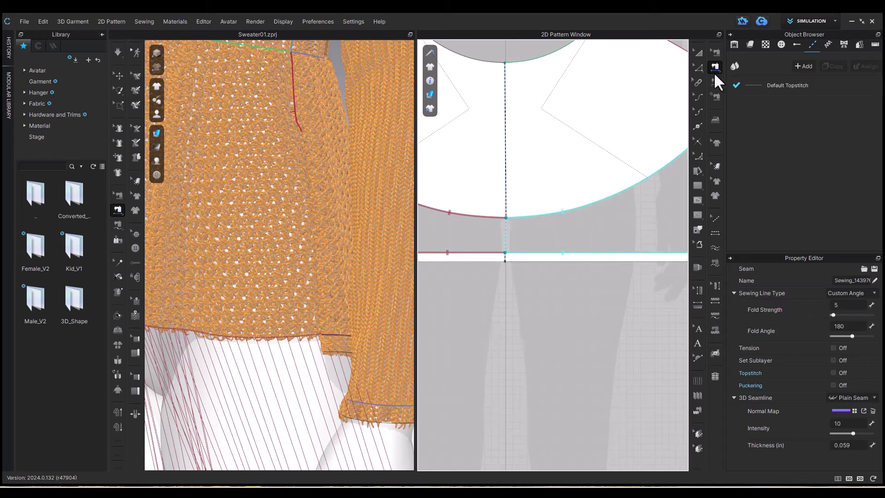
left_click(765, 45)
left_click(753, 45)
left_click_drag(756, 117, 632, 257)
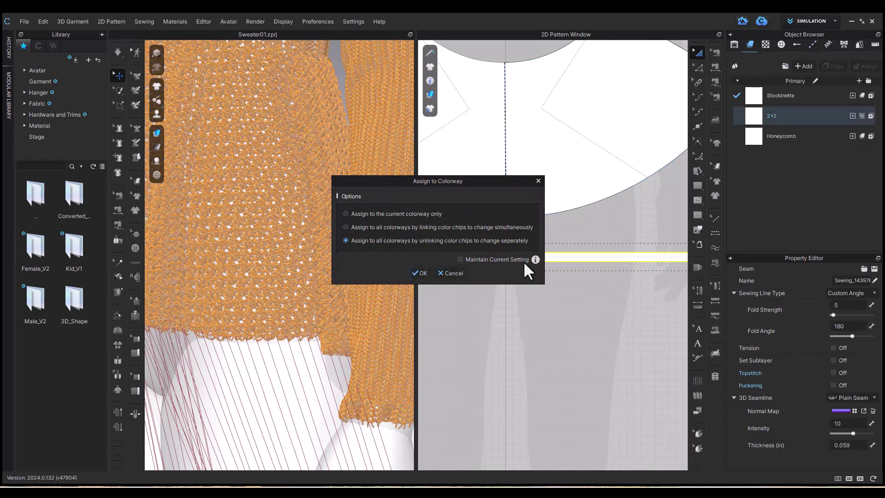
left_click(421, 273)
Position the strip in front of the avatar just below the peplum, simulate it into place, and inspect the hem
scroll(307, 301, "down", 5)
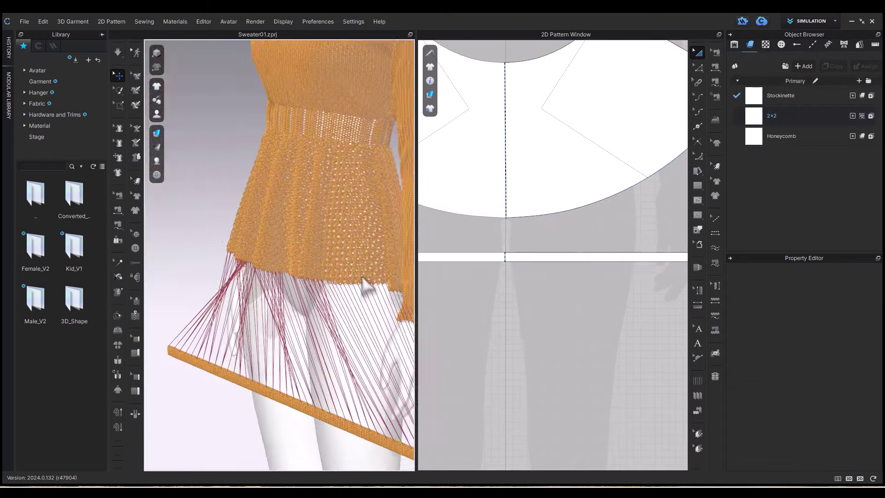
left_click(297, 304)
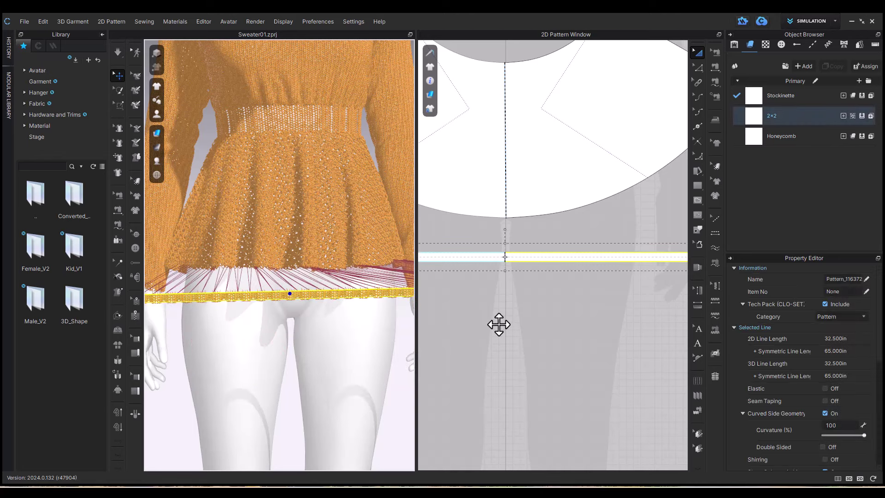
key("space")
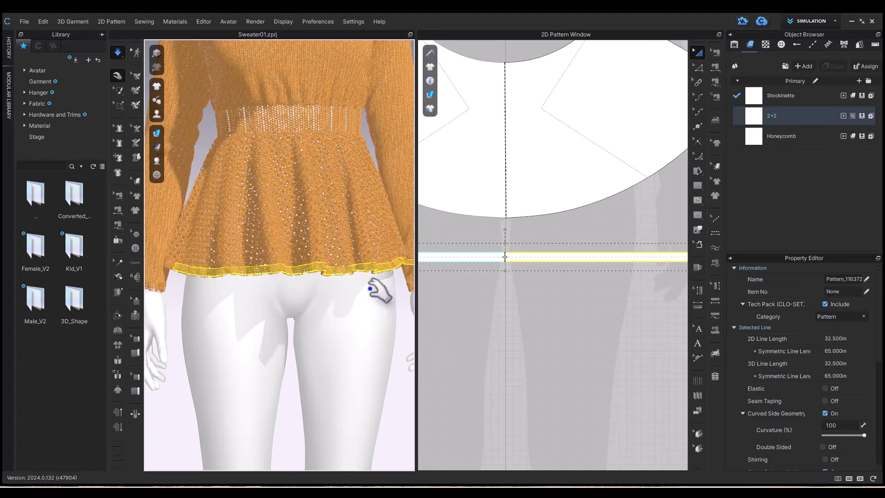
mouse_move(387, 295)
right_mouse_down()
mouse_move(322, 297)
mouse_move(391, 296)
right_mouse_up()
scroll(396, 291, "up", 5)
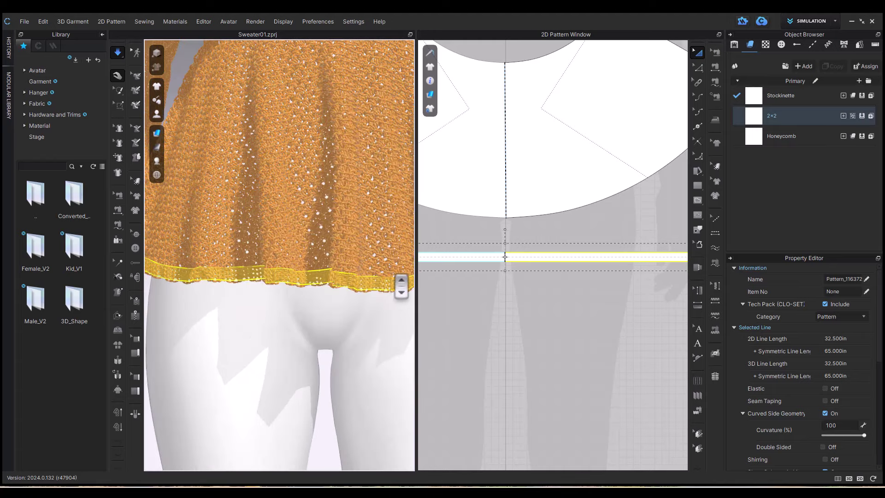
right_click_drag(340, 289, 316, 320)
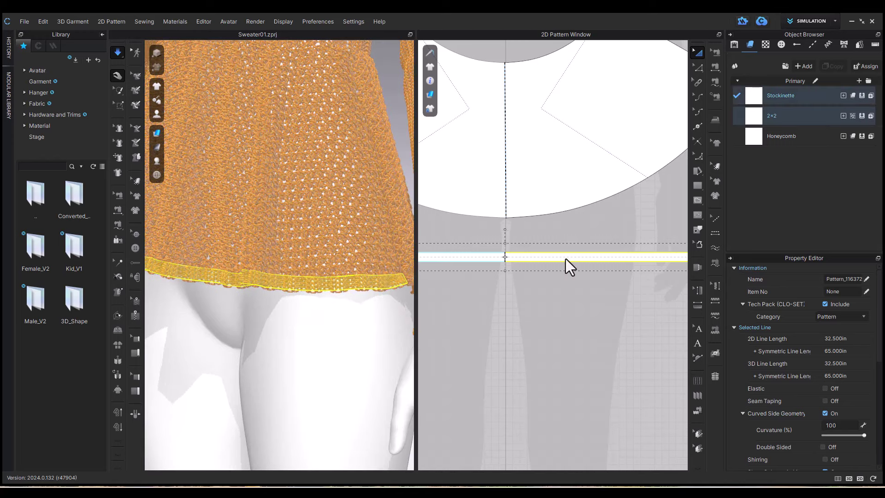
Assign the Stockinette fabric to the front hem strip and inspect the peplum hem beside the sleeve cuff
left_click_drag(771, 116, 566, 257)
left_click(419, 273)
left_click(459, 319)
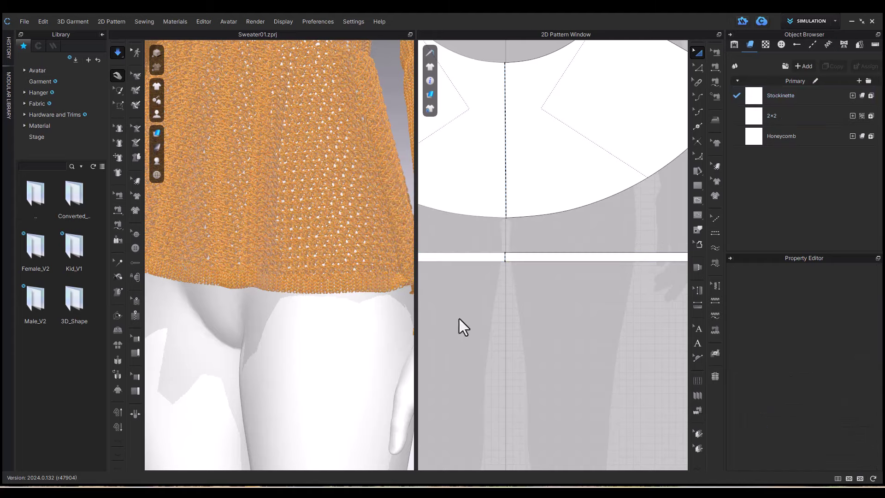
middle_click_drag(361, 330, 266, 339)
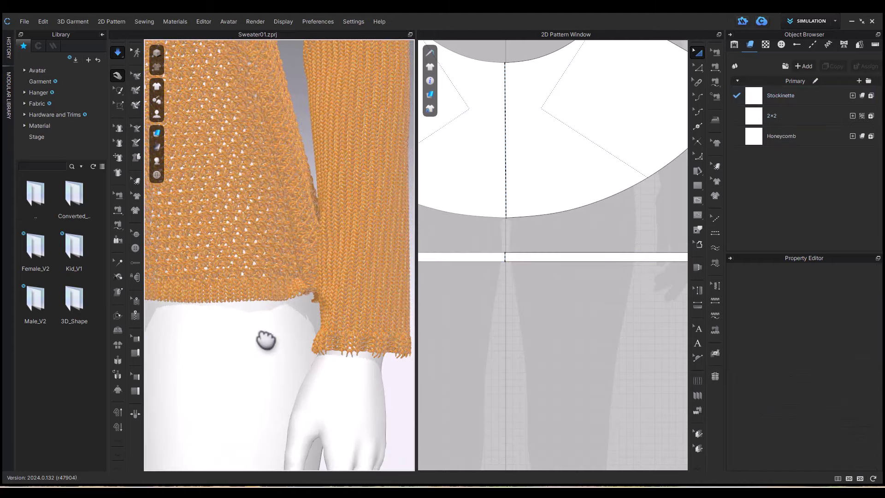
right_click_drag(267, 338, 111, 328)
scroll(625, 356, "down", 6)
Replace the back peplum's hem band with a copy of the front hem strip and sew it to the back peplum hem
left_click(543, 307)
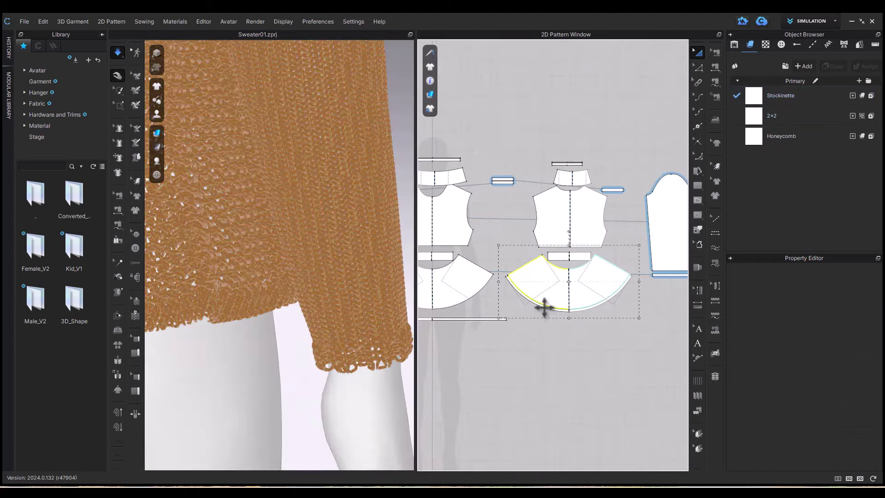
left_click(502, 318)
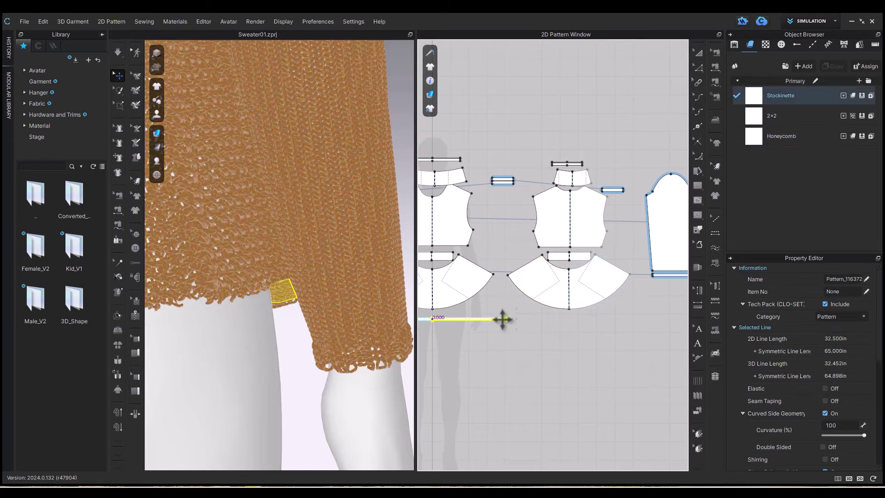
left_click(715, 67)
left_click(527, 292)
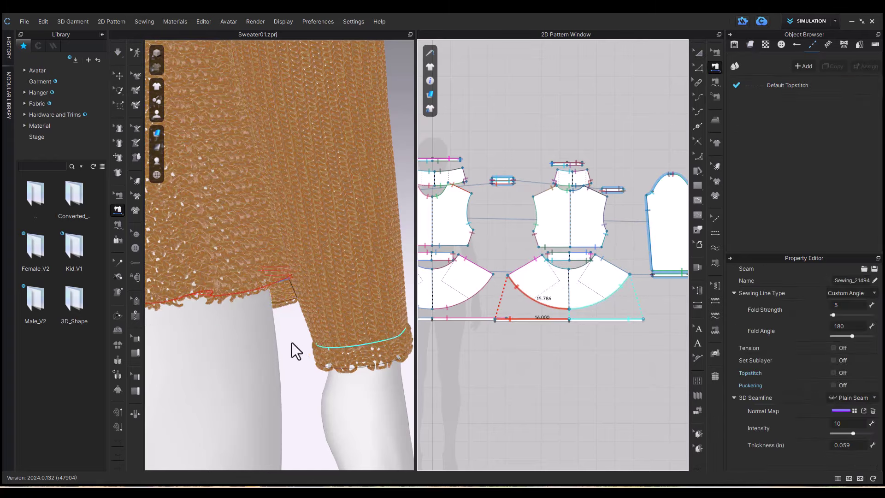
Arrange the back hem strip behind the avatar's hips using the arrangement points, lower it below the peplum, and simulate the garment
scroll(295, 332, "down", 3)
scroll(299, 304, "down", 3)
right_click_drag(299, 305, 193, 300)
mouse_move(160, 115)
left_click(216, 145)
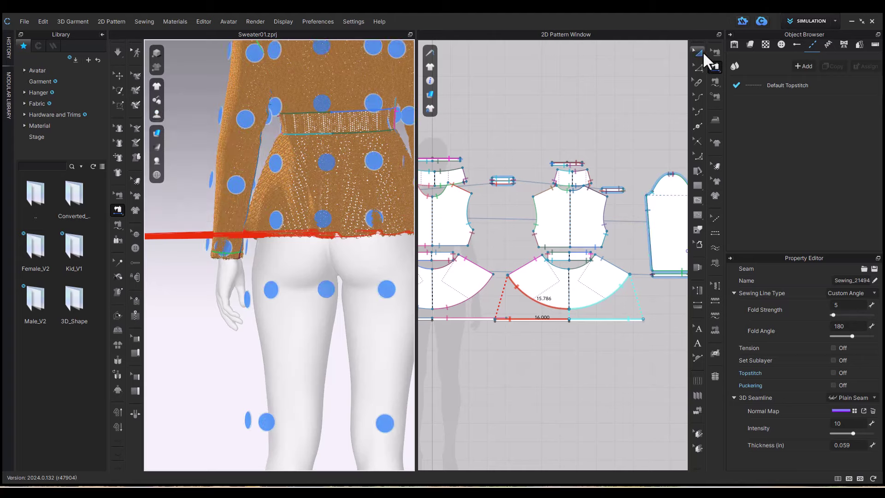
left_click(698, 53)
left_click(597, 322)
left_click(326, 213)
left_click_drag(346, 220, 346, 281)
right_click_drag(346, 281, 457, 296)
key("space")
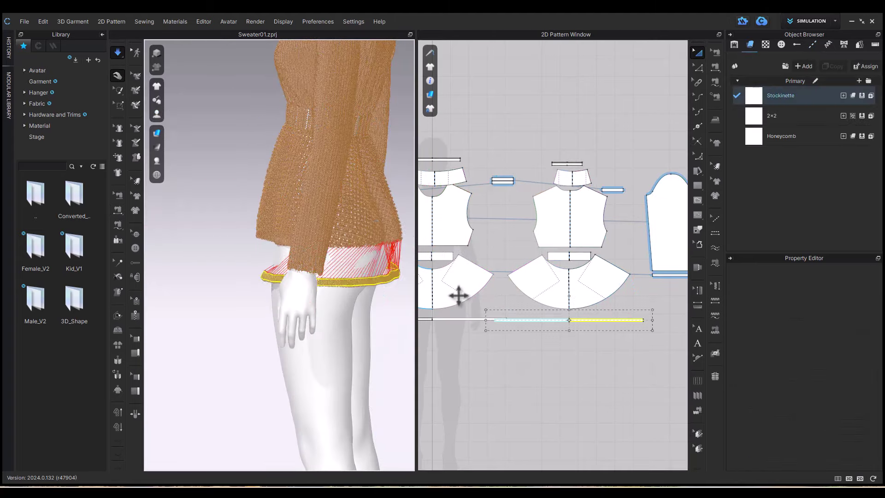
Shift the back hem strip away from the front one, sew their short side ends together, and simulate the garment
key("2")
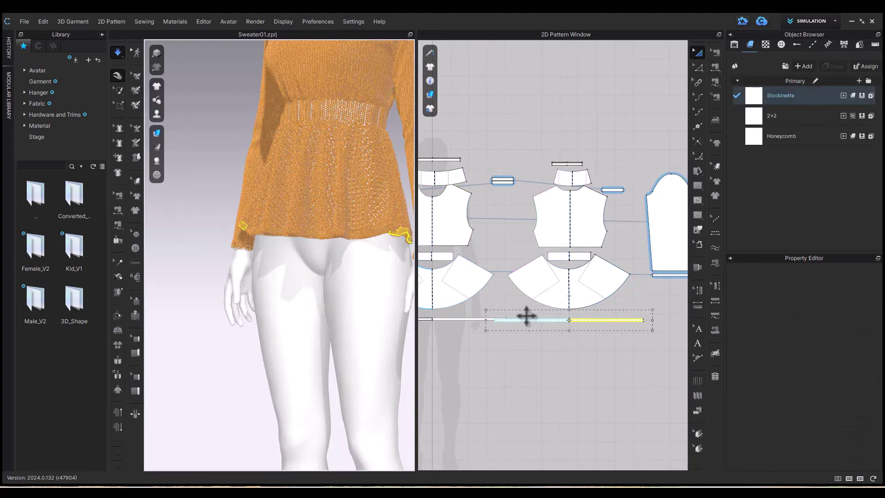
key("space")
left_click_drag(570, 323, 597, 324)
left_click(713, 53)
scroll(524, 323, "up", 9)
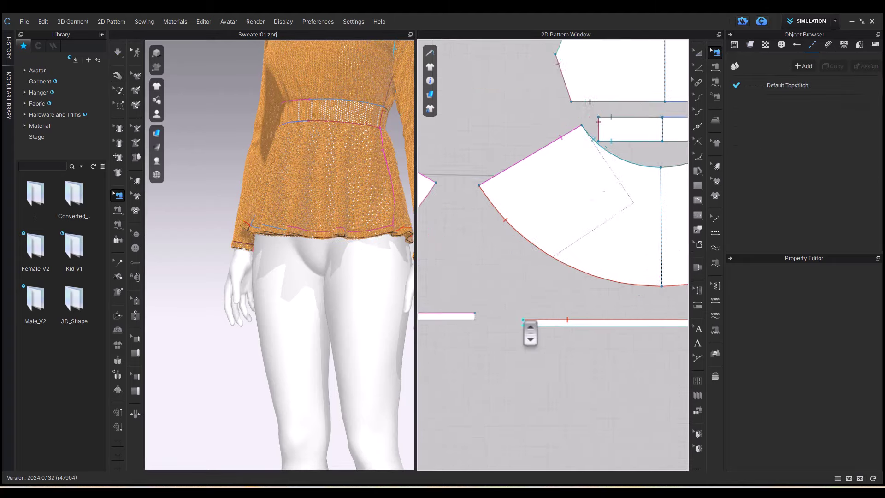
left_click(715, 67)
left_click(520, 326)
left_click(442, 316)
key("space")
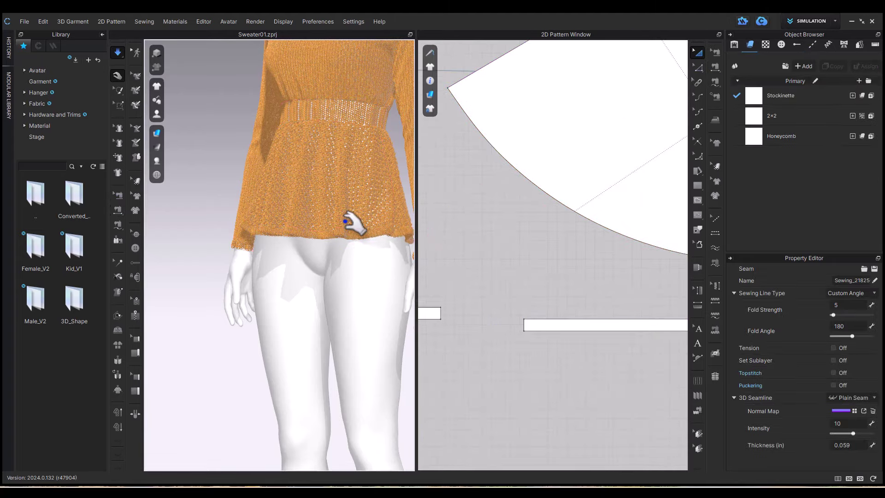
Examine the 2×2 shoulder strips on the avatar and their pattern pieces
middle_click_drag(534, 293, 722, 371)
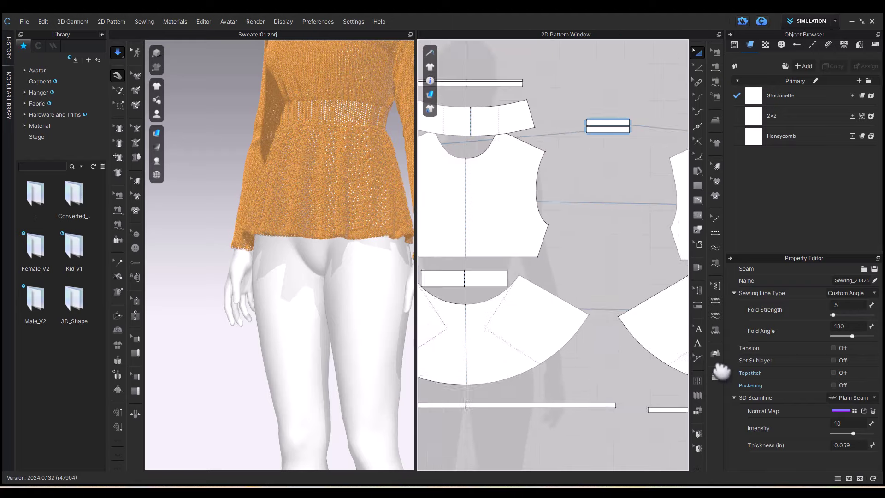
middle_click_drag(400, 149, 362, 362)
right_click_drag(362, 362, 332, 306)
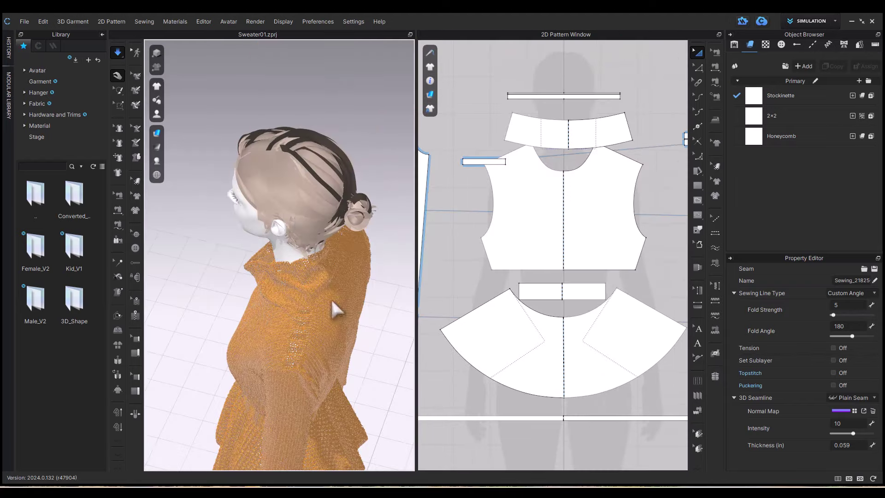
scroll(355, 366, "up", 10)
middle_click_drag(603, 176, 410, 179)
scroll(539, 133, "up", 10)
middle_click_drag(454, 251, 525, 213)
scroll(669, 207, "down", 5)
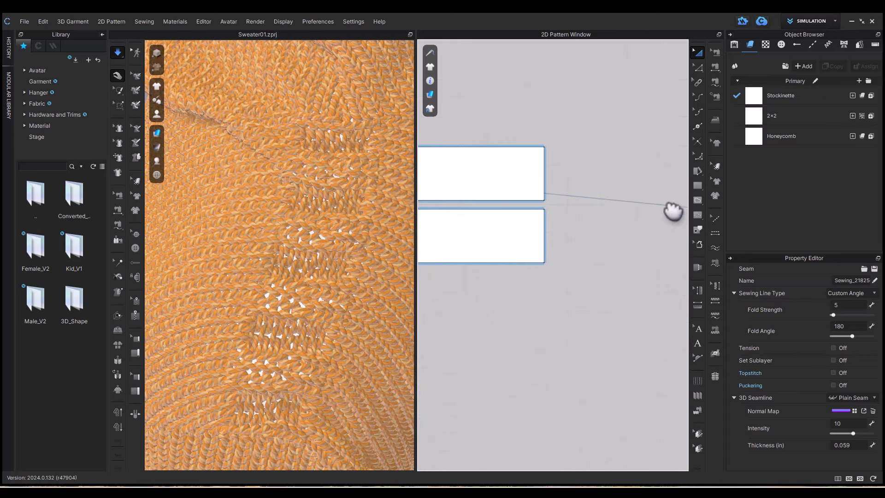
middle_click_drag(672, 203, 693, 198)
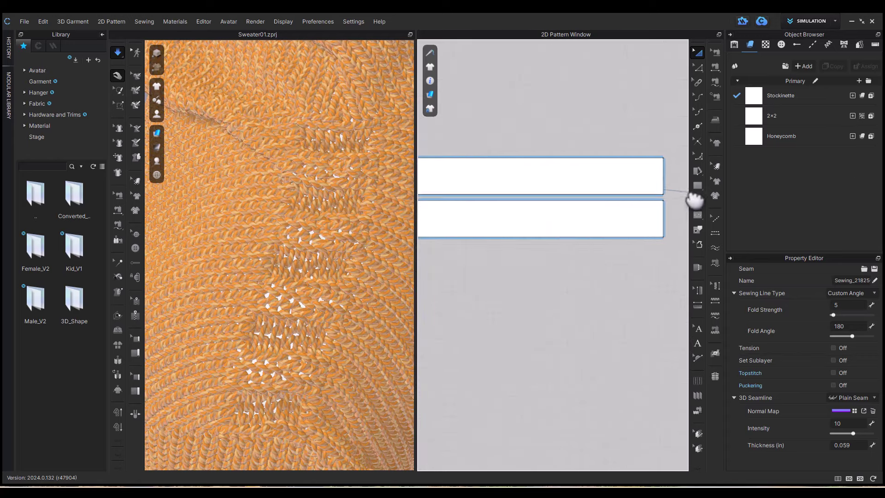
Select the upper edges of the two shoulder strips and turn on the grainline display for the 2D patterns
left_click(699, 67)
left_click(517, 158)
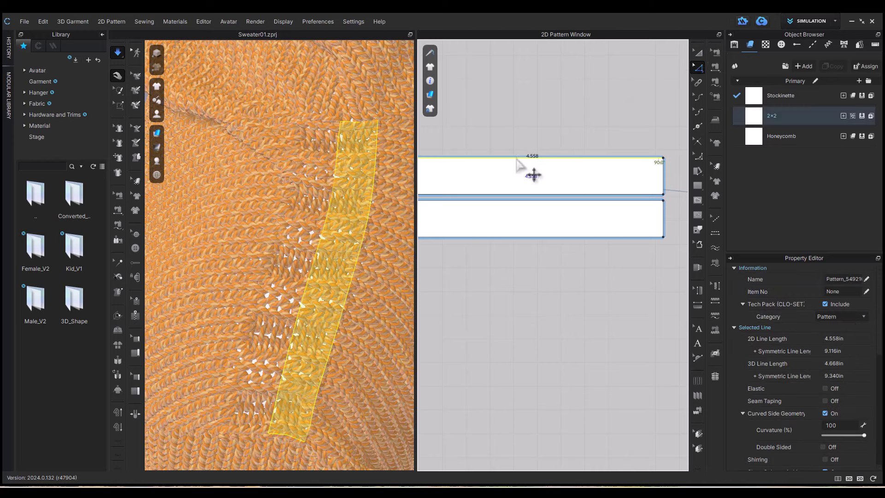
left_click(521, 200)
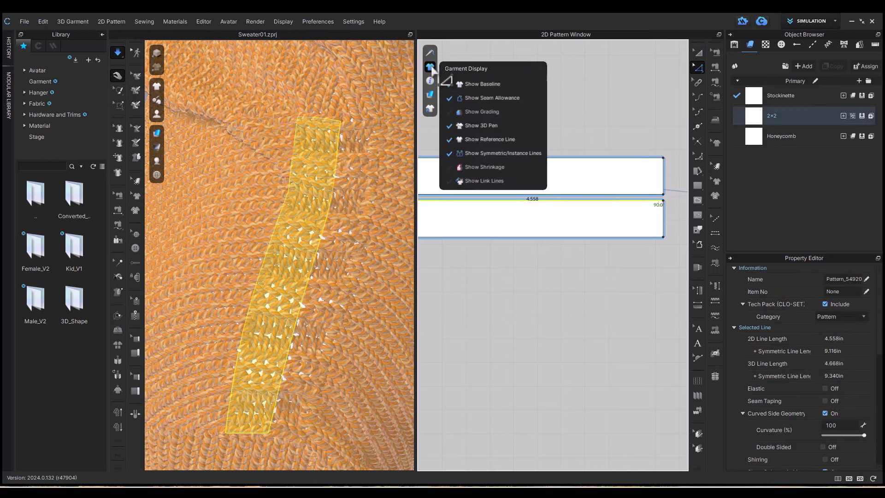
mouse_move(430, 85)
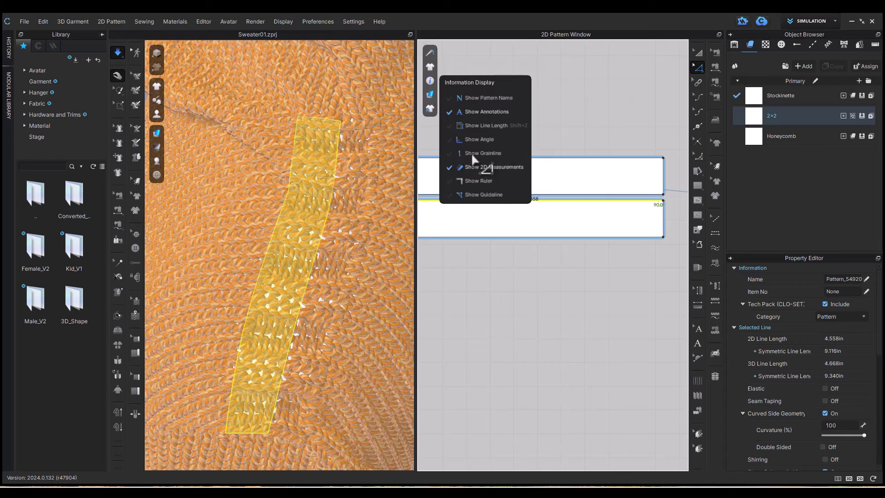
left_click(602, 123)
Extend the sleeve cuff strip's lower outline by 0.125 in, with an internal line marking off the narrow edging
key("2")
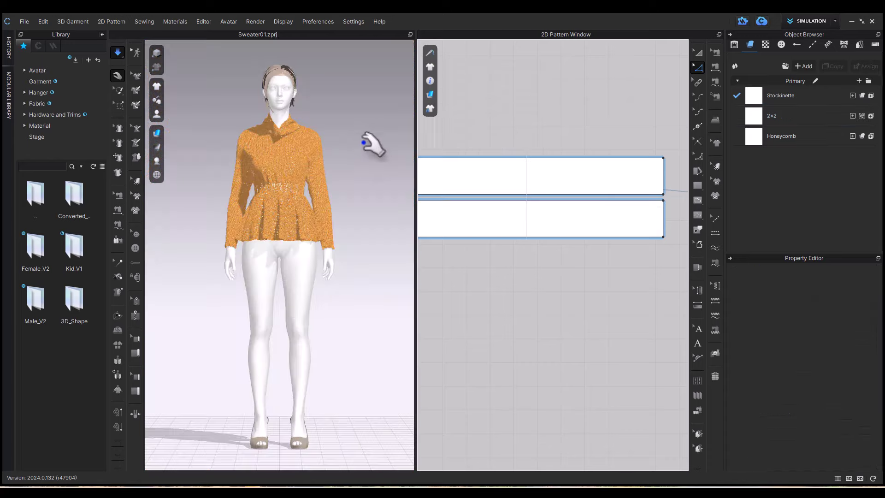
scroll(364, 162, "up", 7)
middle_click_drag(369, 159, 249, 181)
scroll(368, 201, "up", 3)
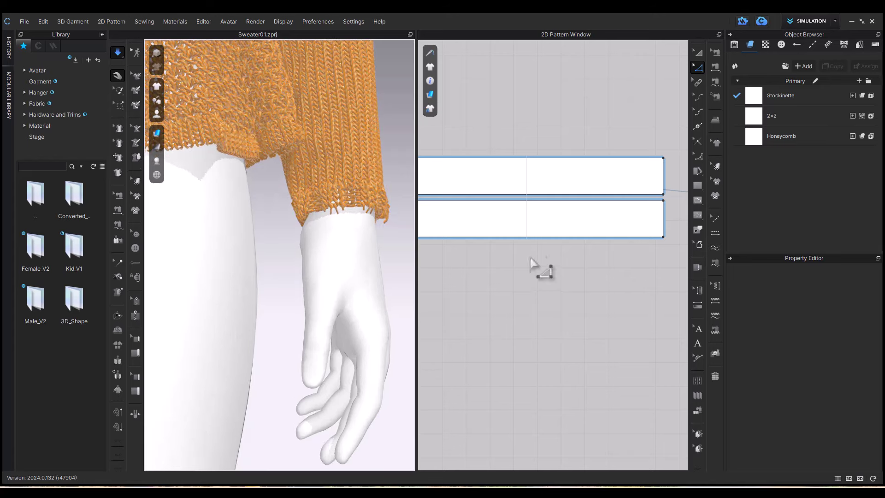
scroll(581, 291, "down", 5)
middle_click_drag(573, 287, 430, 166)
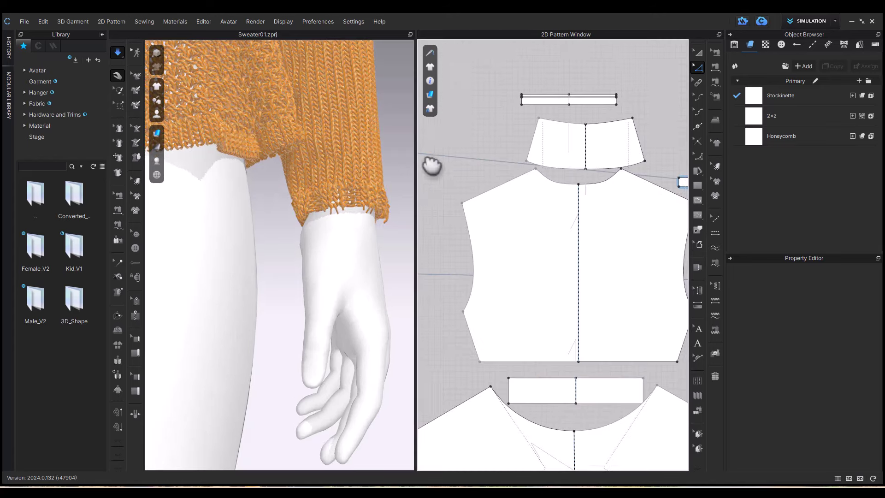
middle_click_drag(609, 230, 436, 198)
middle_click_drag(595, 258, 459, 186)
middle_click_drag(567, 386, 551, 302)
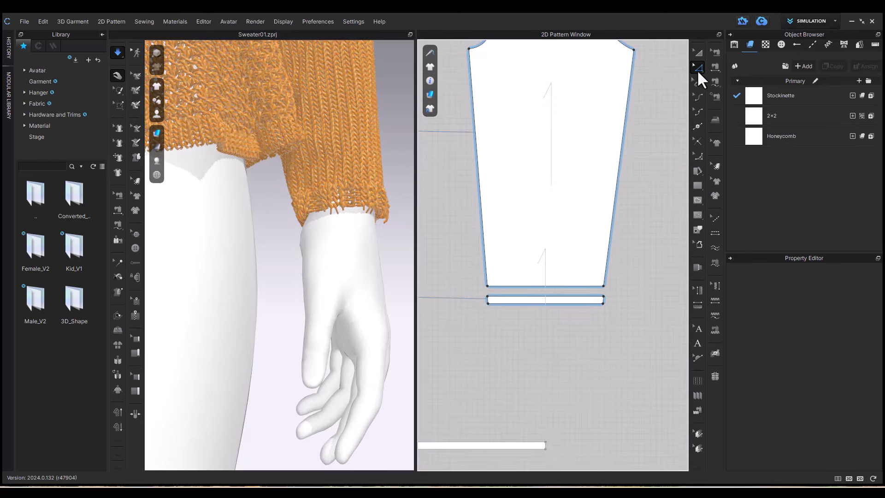
left_click(582, 304)
right_click(582, 305)
left_click(626, 192)
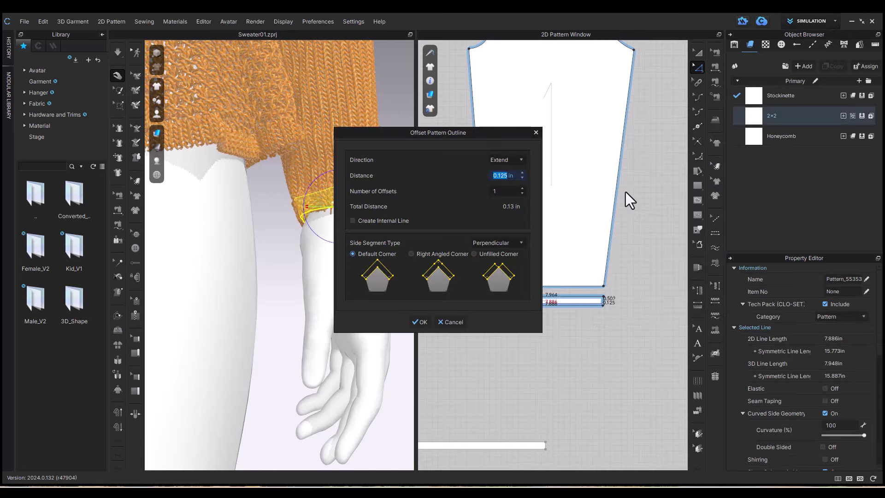
left_click(422, 321)
right_click(528, 305)
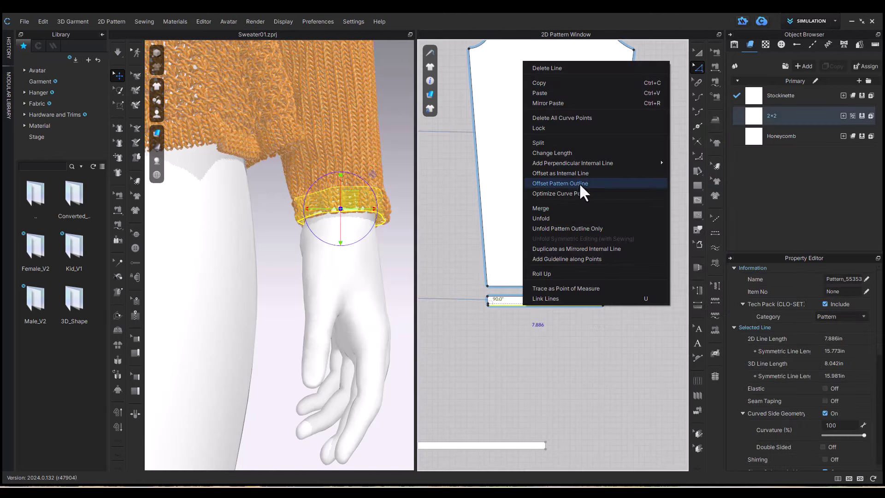
left_click(579, 182)
left_click(420, 293)
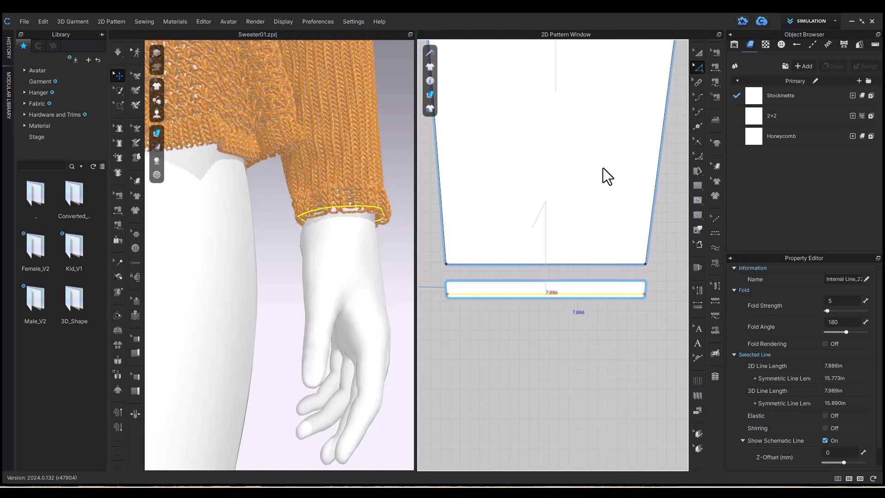
Assign 2×2 to the sleeve cuff band and Stockinette to the narrow edging strip along its lower edge
left_click_drag(761, 98, 619, 293)
left_click(421, 273)
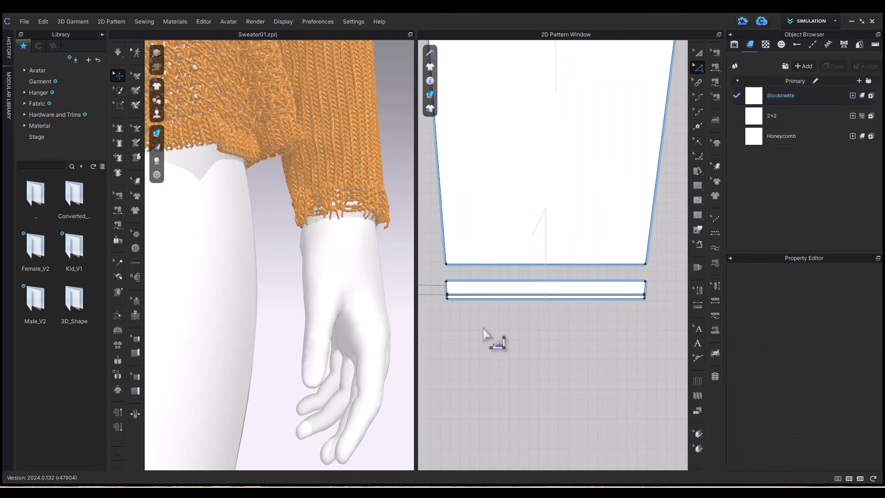
left_click_drag(765, 116, 565, 296)
left_click(421, 273)
left_click_drag(764, 96, 641, 297)
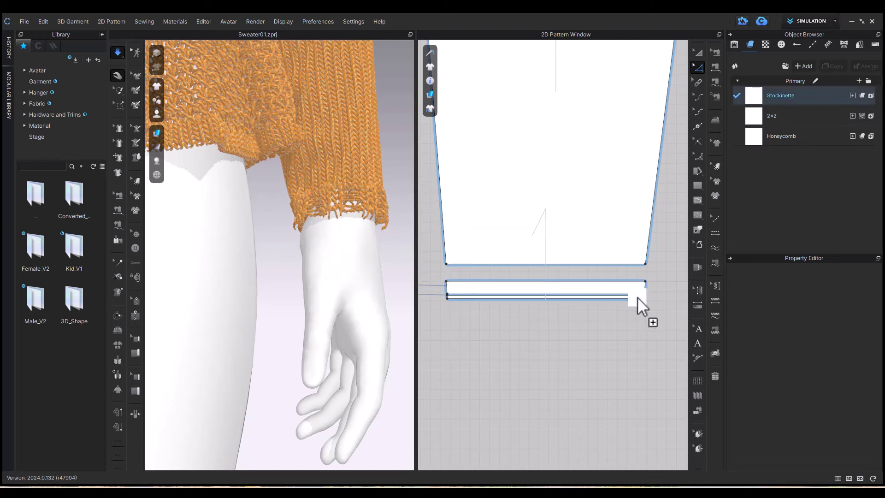
left_click(416, 277)
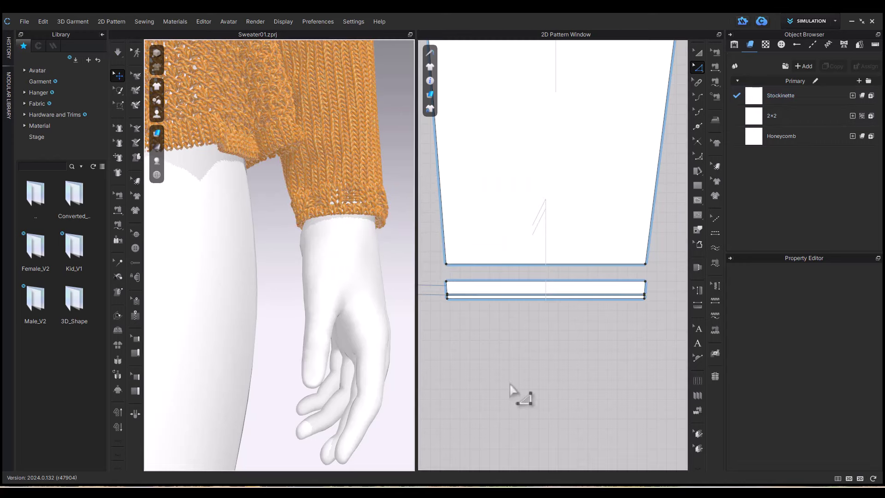
Move the upper edge of the 2×2 sleeve cuff band upward so the band is about 0.73 in tall
left_click(520, 276)
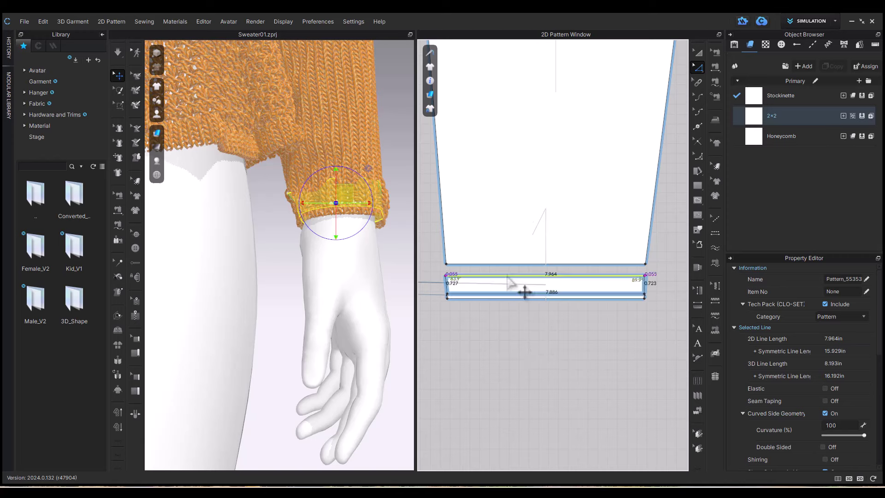
left_click(537, 372)
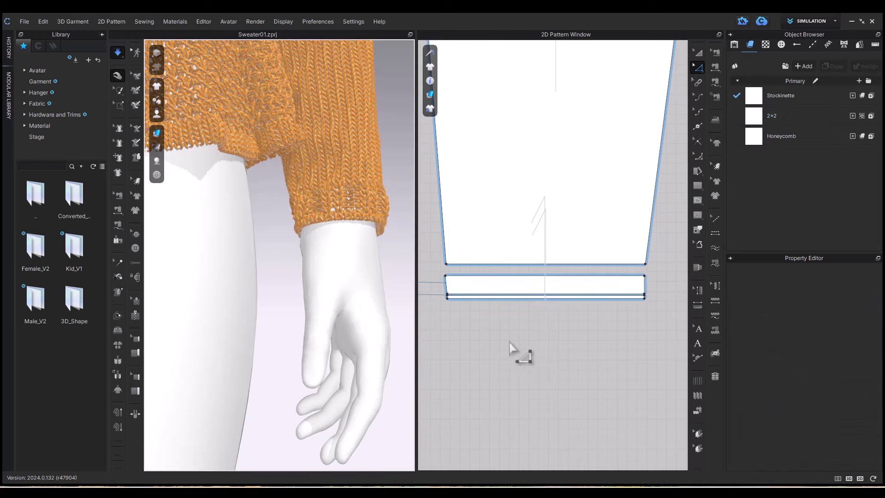
scroll(534, 303, "up", 5)
left_click(535, 311)
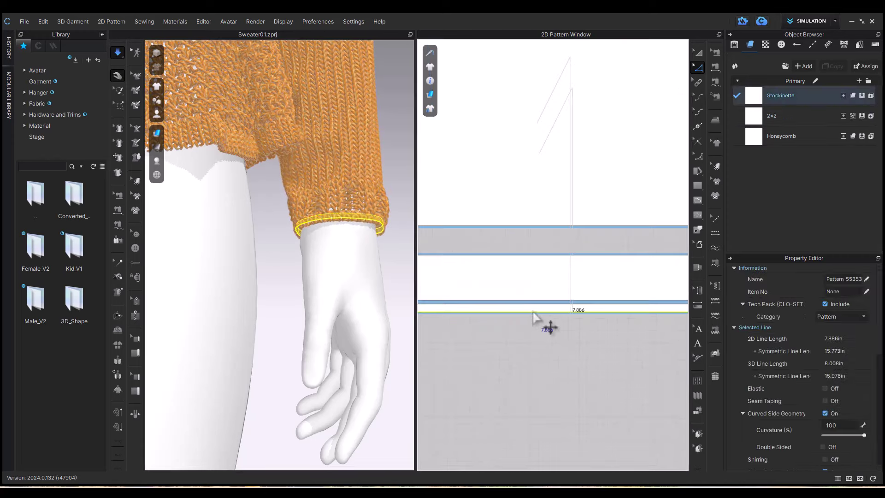
left_click(544, 352)
scroll(387, 287, "down", 6)
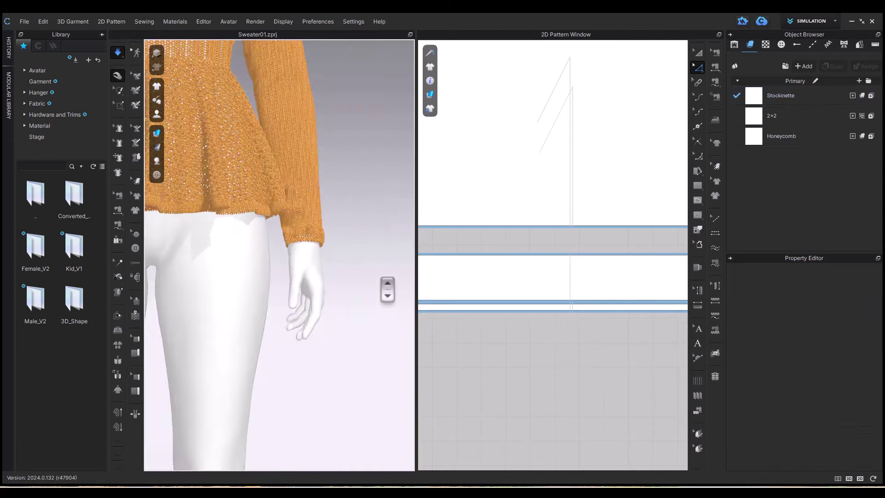
middle_click_drag(348, 147, 438, 334)
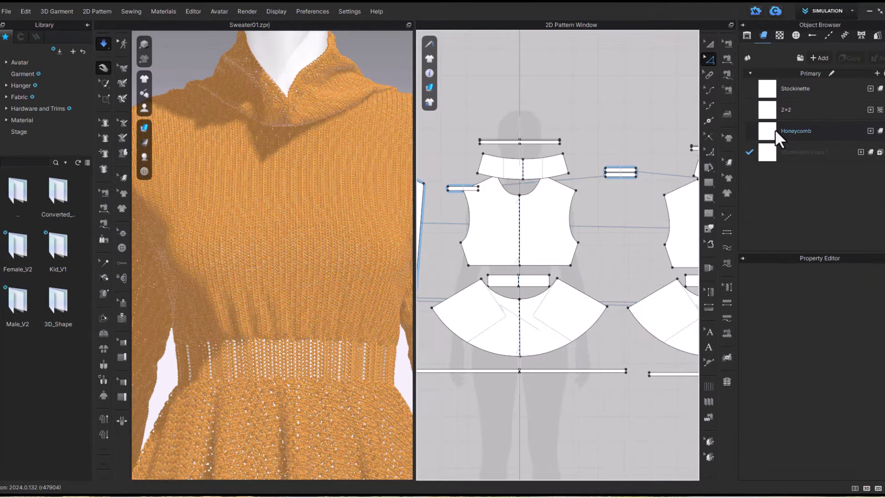
Assign the Stockinette Copy 1 fabric to the front bodice and bring up the fabric's knitwear settings
left_click_drag(770, 152, 546, 215)
left_click(429, 226)
left_click(419, 274)
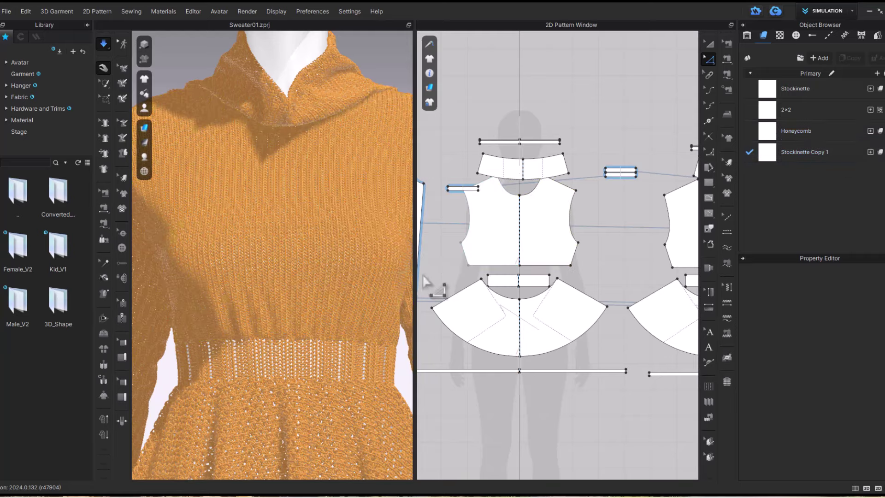
left_click(810, 155)
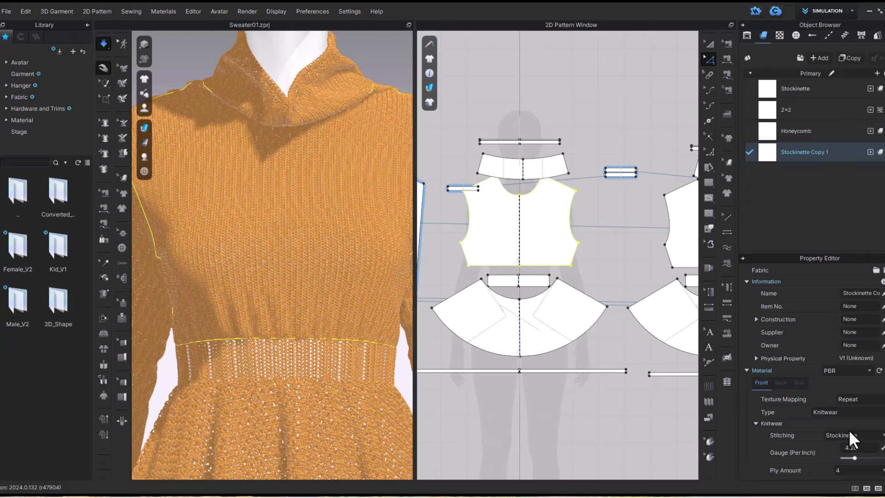
scroll(850, 431, "down", 2)
Try the Garter, Reverse Stockinette and Seed stitches on the Stockinette Copy 1 fabric
left_click(851, 378)
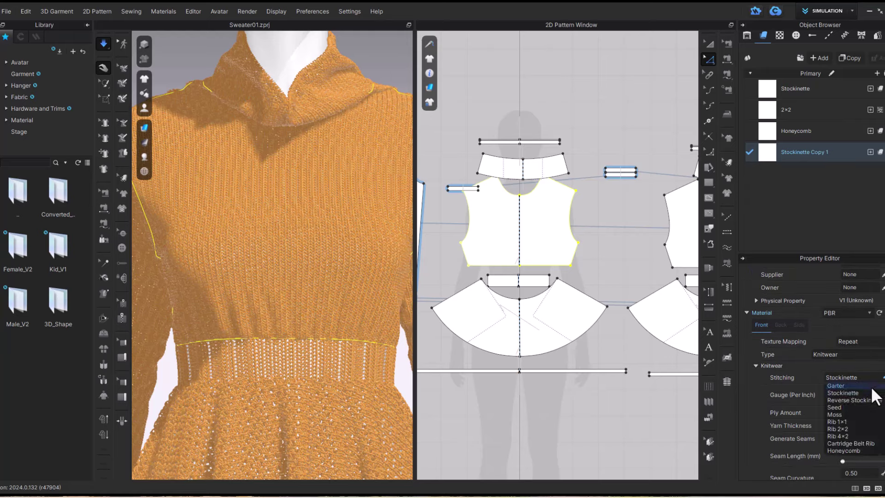
left_click(875, 386)
left_click(880, 378)
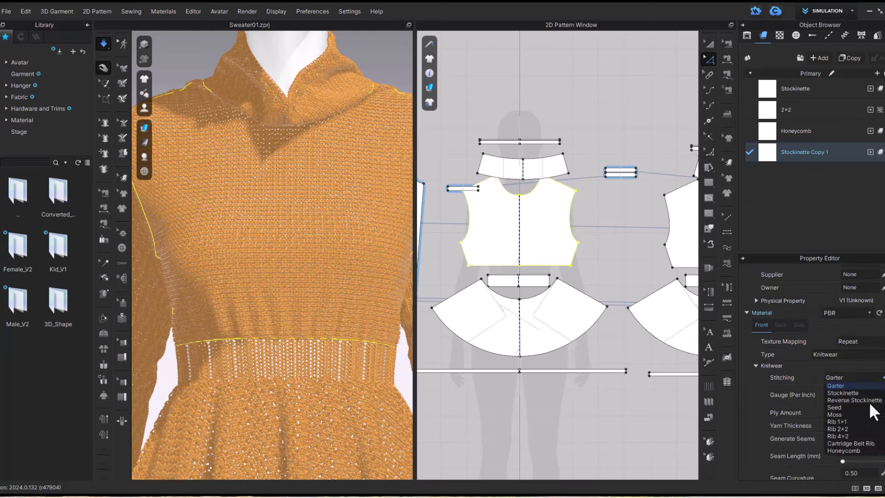
left_click(874, 410)
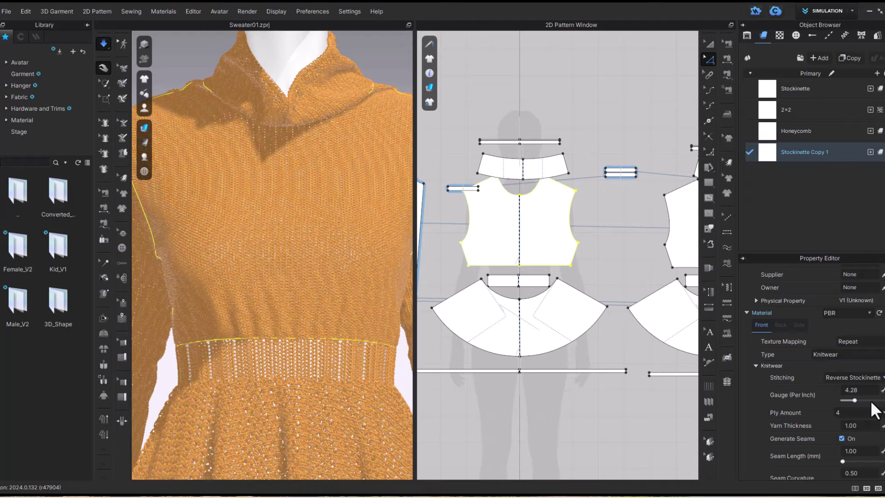
left_click(881, 378)
left_click(842, 408)
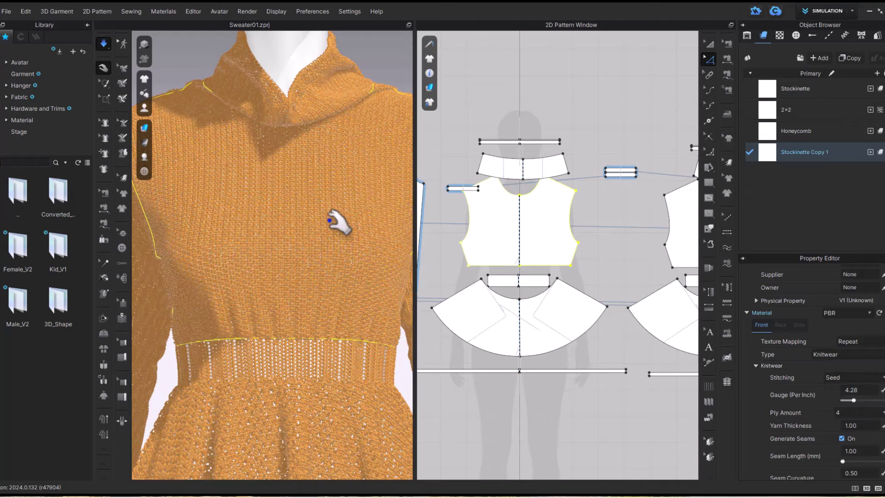
scroll(336, 231, "up", 5)
Try the Moss, Rib 1×1 and Rib 2×2 stitches on the front bodice fabric
left_click(880, 378)
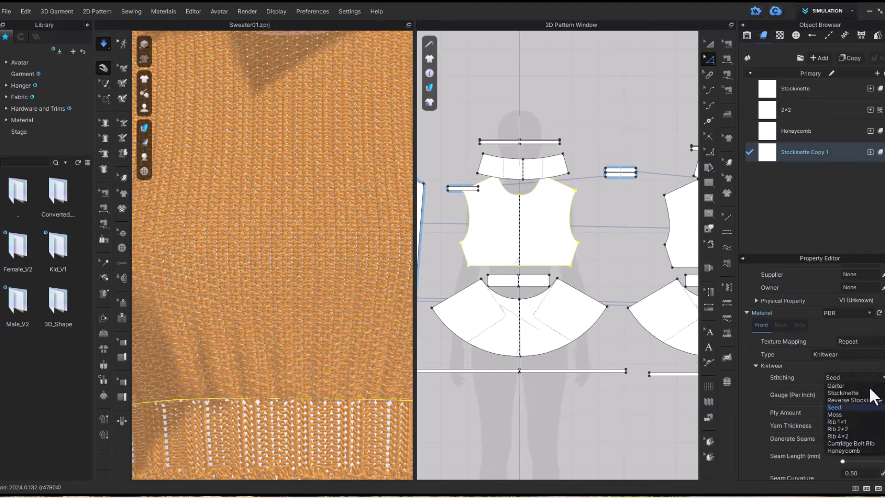
left_click(841, 413)
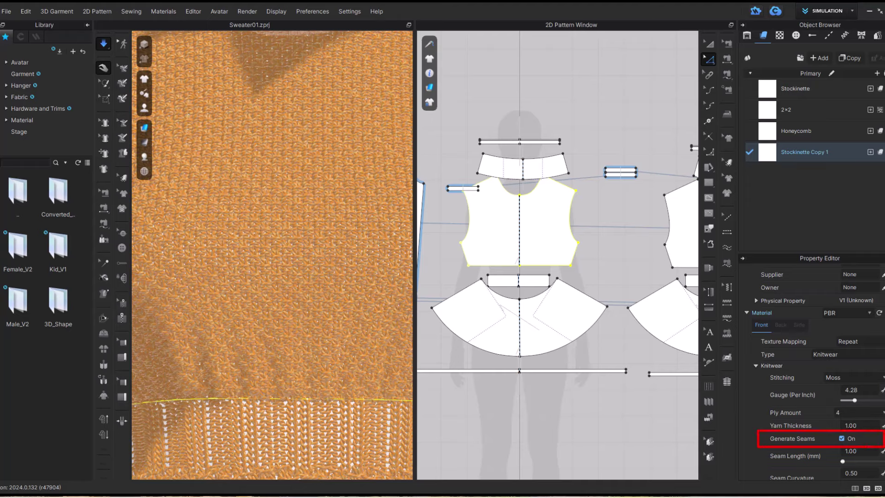
left_click(876, 378)
left_click(842, 421)
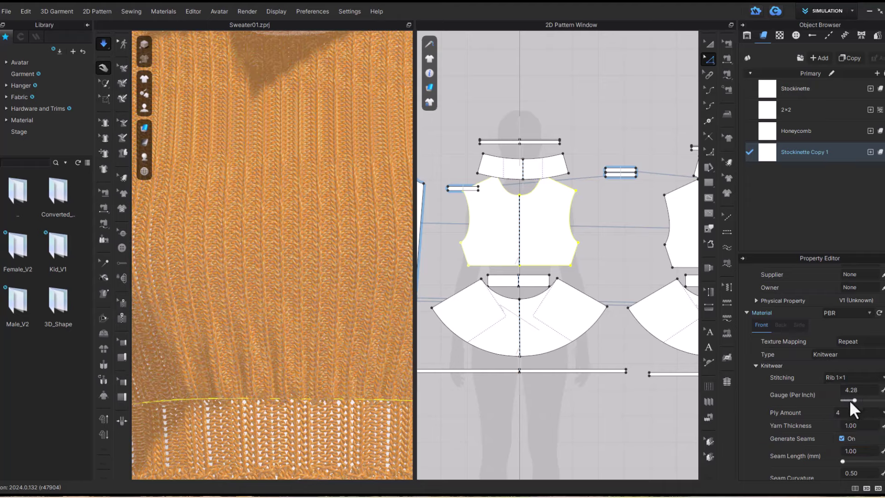
left_click(880, 379)
left_click(844, 429)
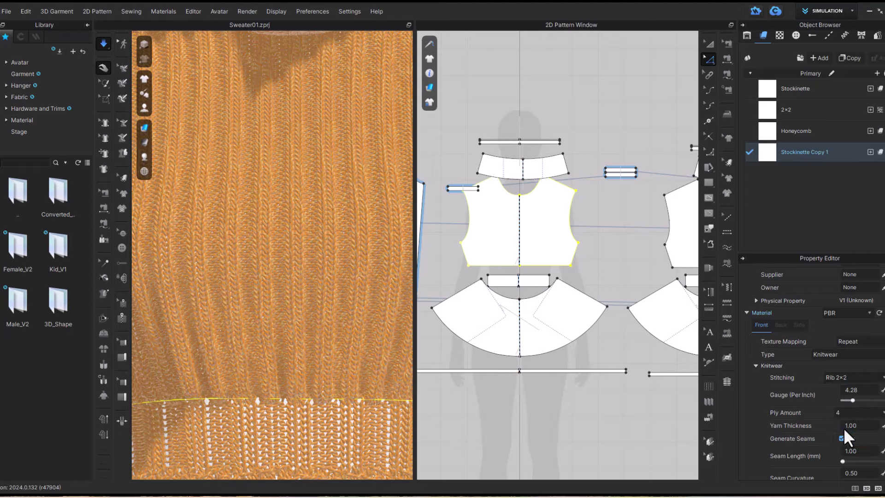
Try the Rib 4×2 and Cartridge Belt Rib stitches on the front bodice fabric
left_click(876, 377)
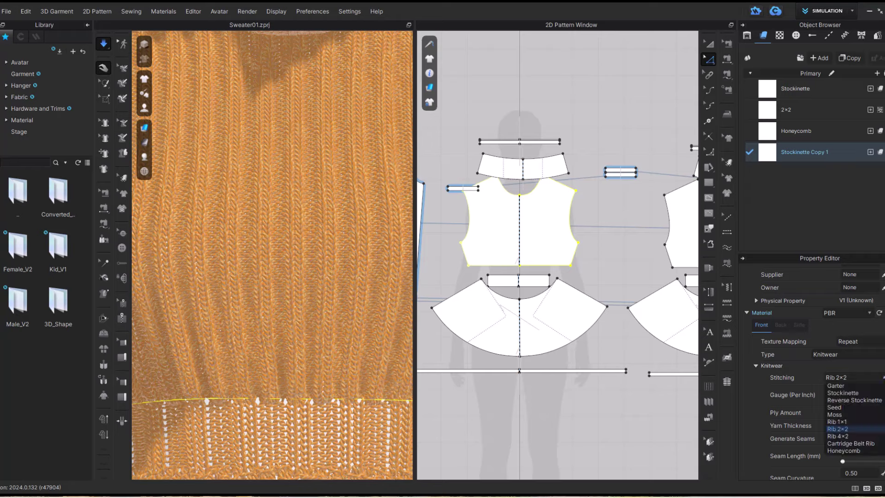
left_click(851, 435)
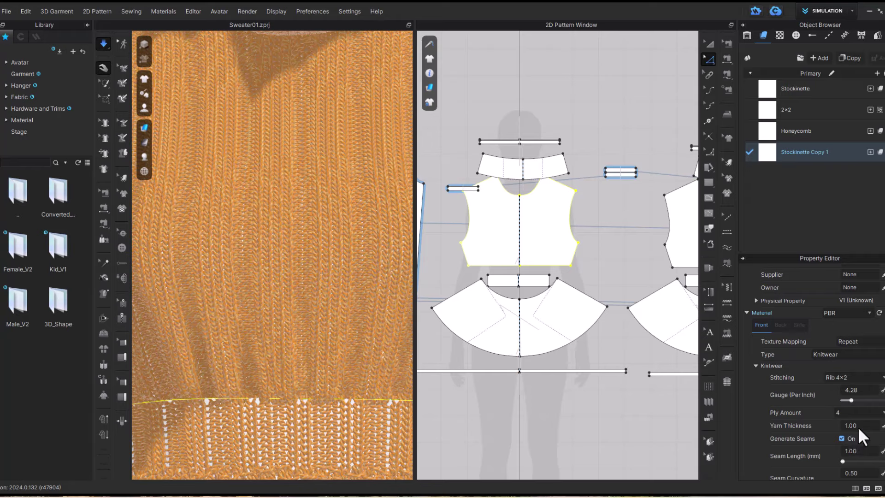
left_click(883, 379)
left_click(851, 444)
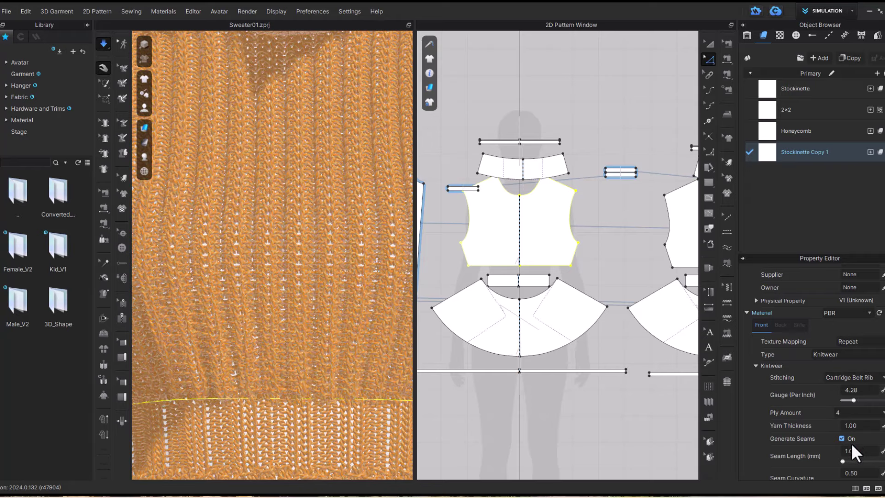
Set the front bodice fabric's stitching to Honeycomb and its gauge to 7 per inch
left_click(876, 377)
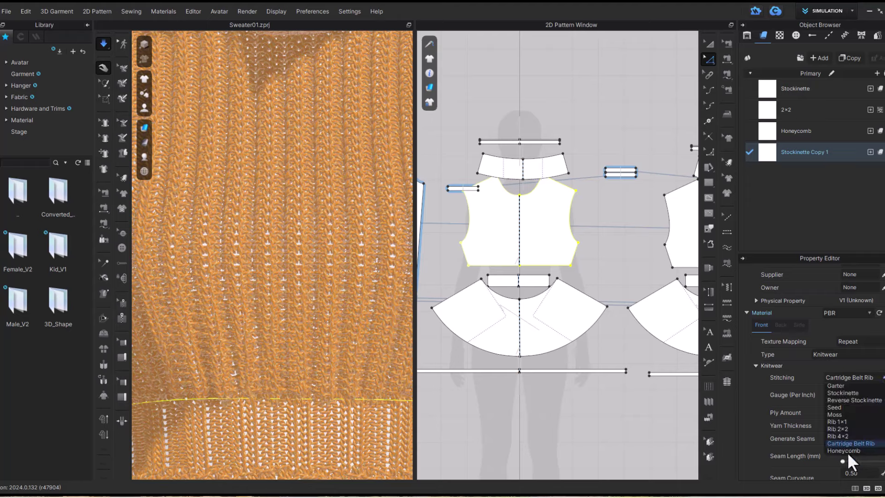
left_click(852, 460)
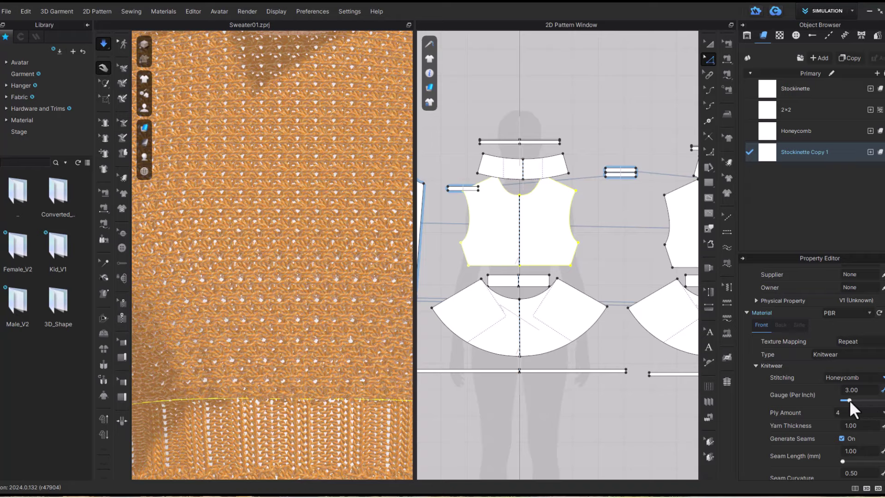
left_click_drag(850, 400, 861, 400)
scroll(862, 399, "down", 1)
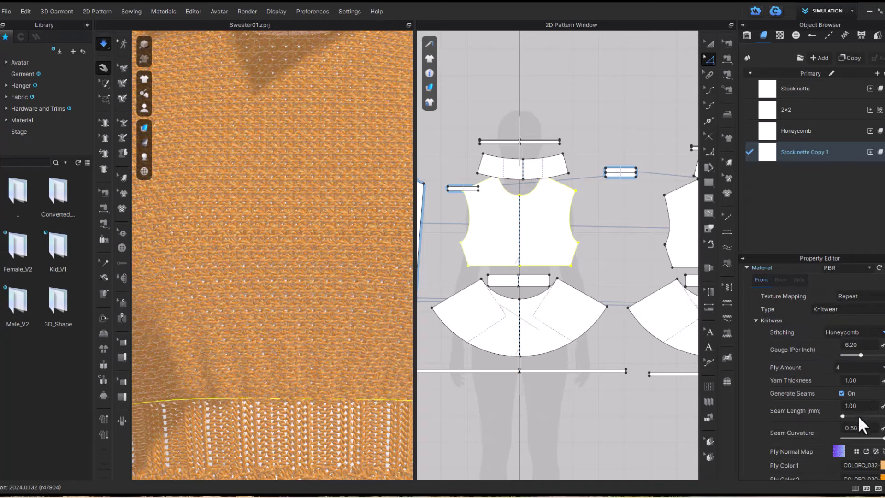
double_click(862, 345)
type("7")
key("Return")
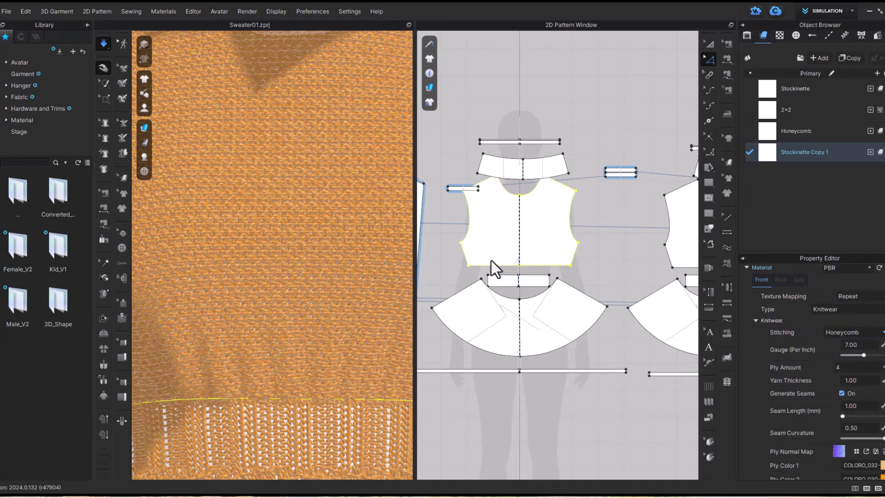
Examine the Honeycomb bodice, its join with the waistband, and the fabric's knitwear seam settings
scroll(338, 295, "down", 2)
scroll(337, 295, "down", 3)
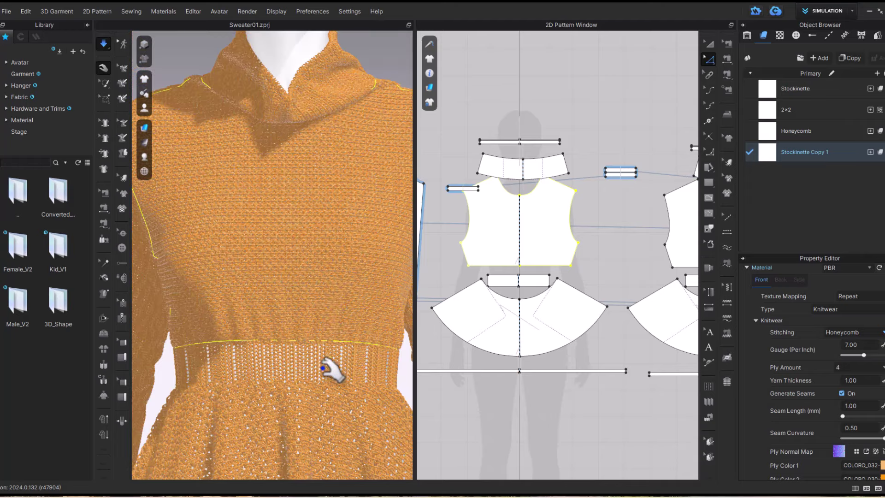
scroll(328, 353, "up", 4)
middle_click_drag(327, 355, 344, 222)
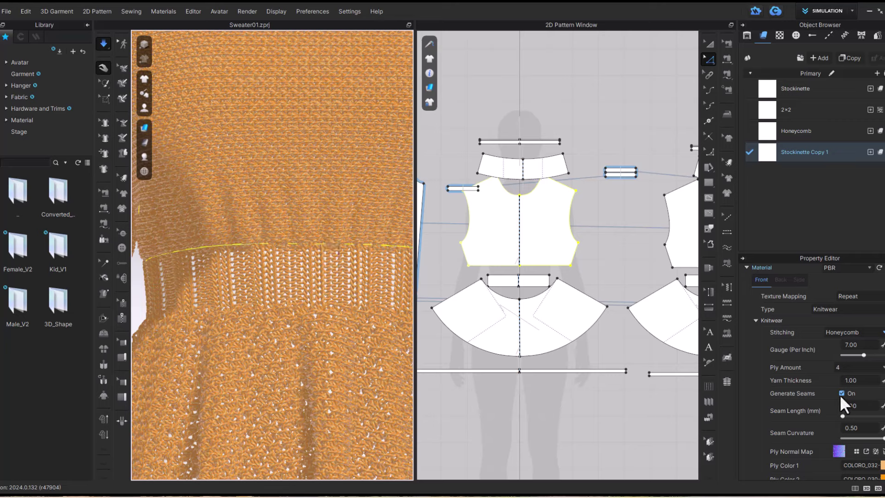
scroll(861, 427, "down", 1)
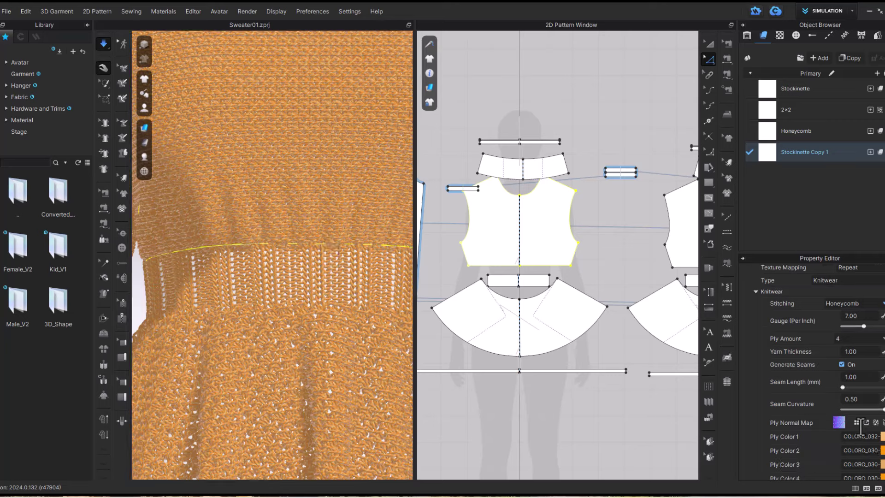
Review the front bodice fabric's ply colors, reflection settings and available physical property presets
scroll(850, 422, "down", 4)
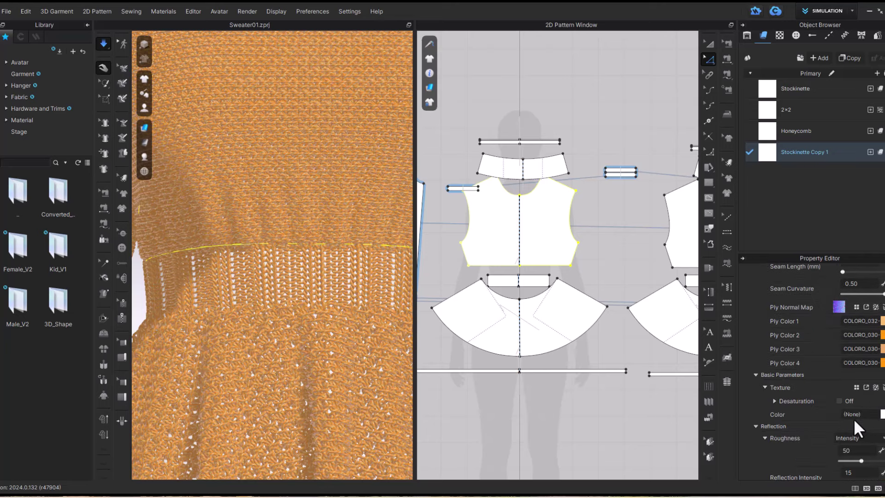
scroll(853, 419, "down", 2)
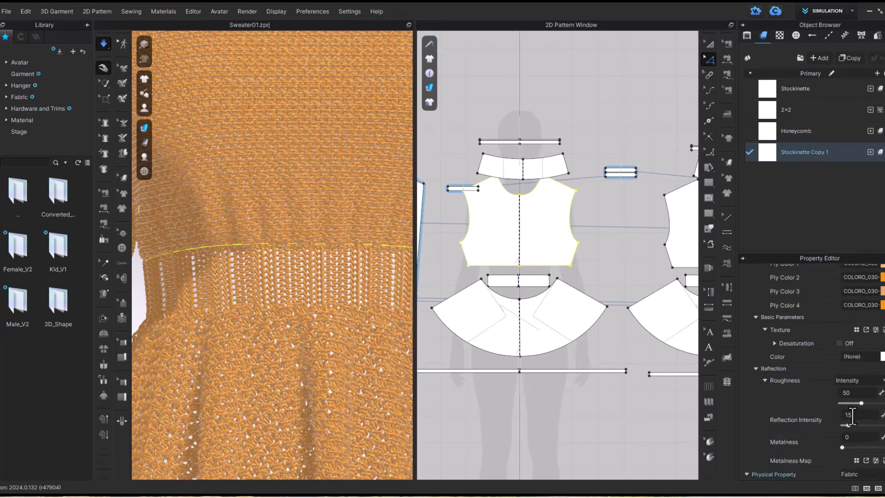
scroll(852, 417, "down", 1)
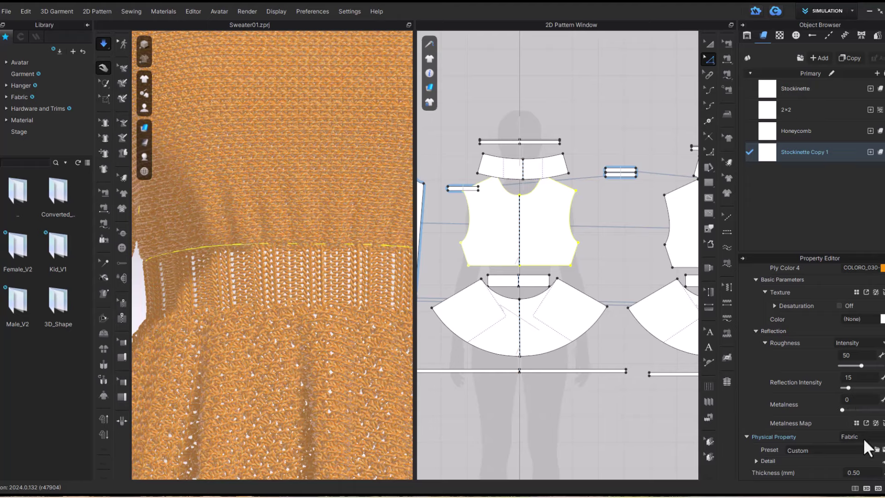
left_click(826, 449)
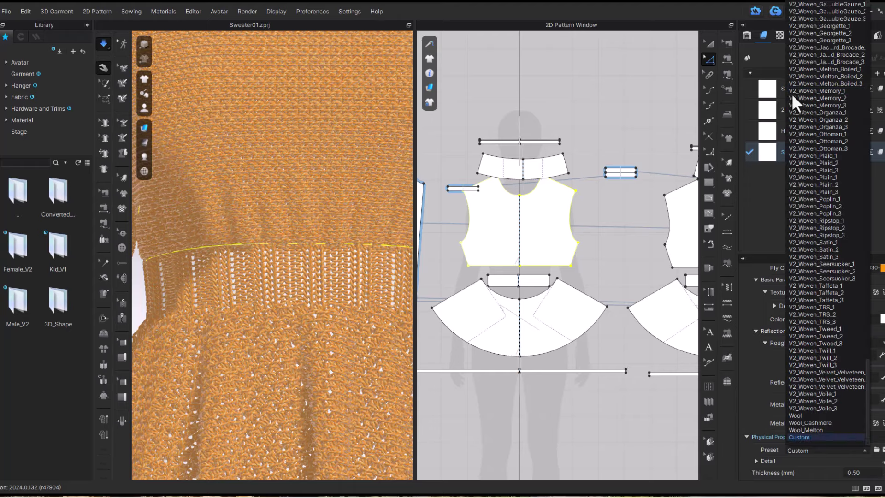
left_click(540, 286)
Duplicate the 2×2 fabric and assign the copy to the front waistband across all colorways with linked color chips
left_click(814, 107)
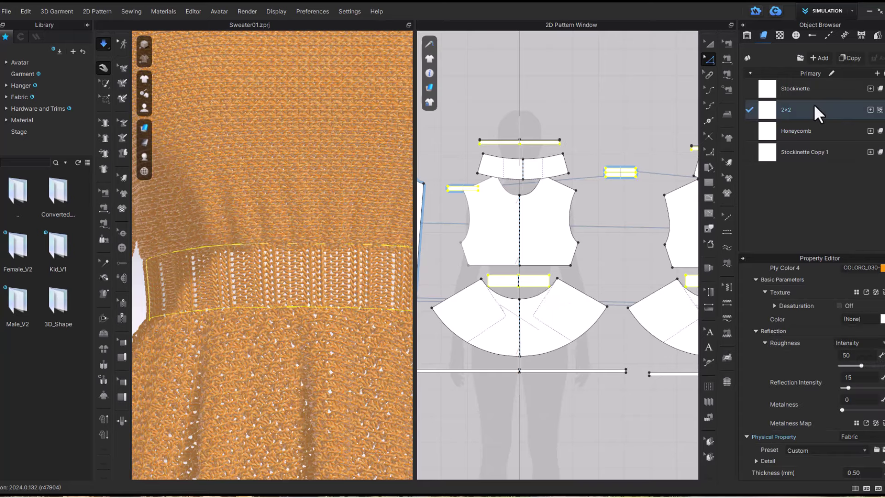
left_click(847, 59)
left_click_drag(767, 173, 510, 280)
left_click(393, 226)
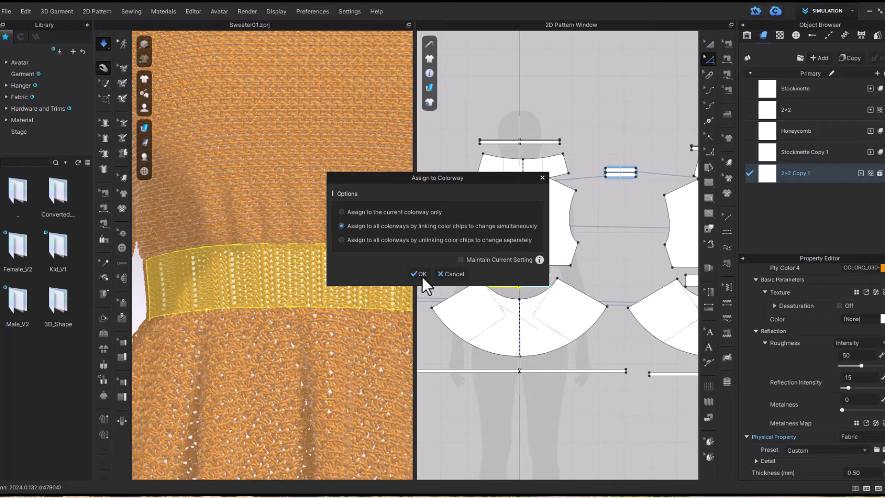
left_click(421, 274)
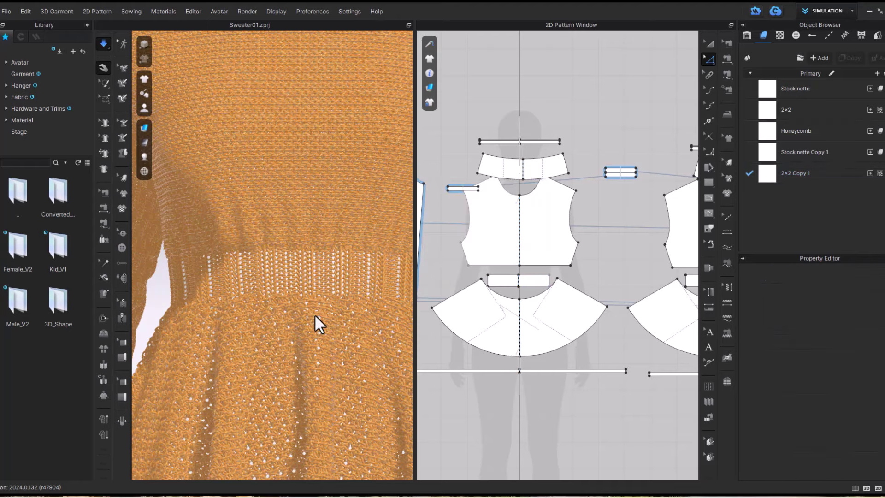
Try the Elastic physical property type on the waistband's copied 2×2 fabric while pulling on the simulated garment
left_click(834, 174)
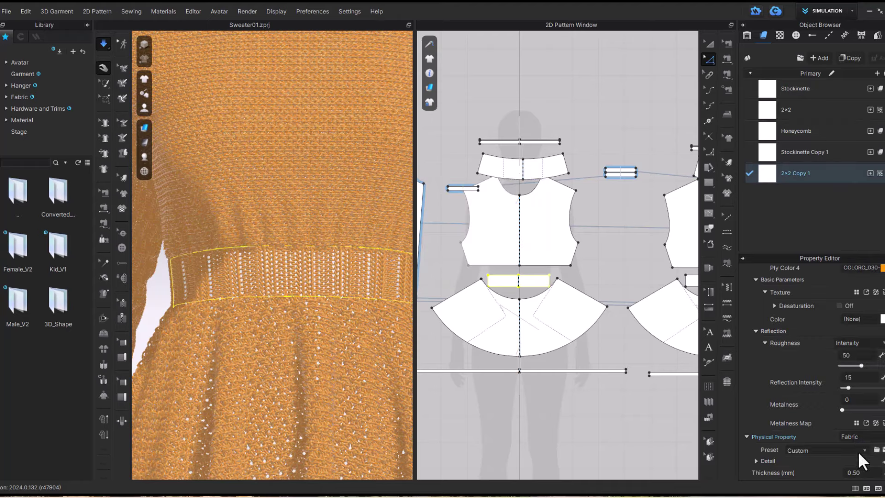
left_click(858, 451)
scroll(273, 343, "down", 3)
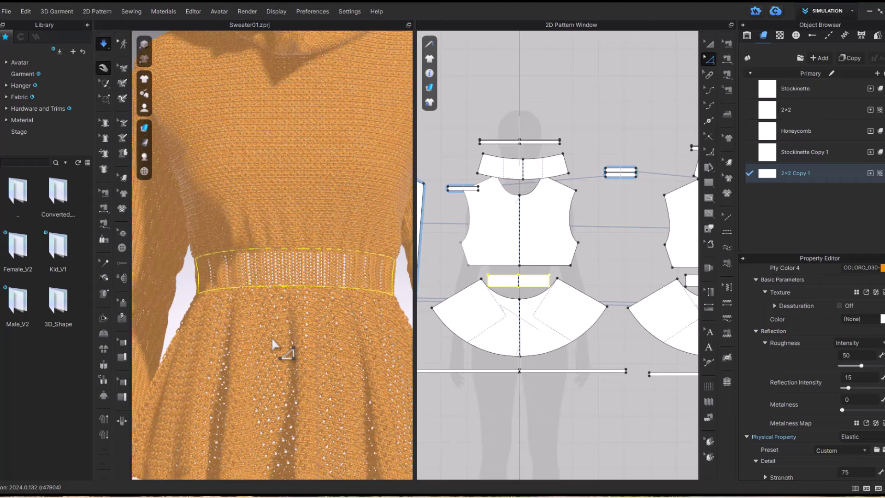
left_click_drag(272, 341, 285, 330)
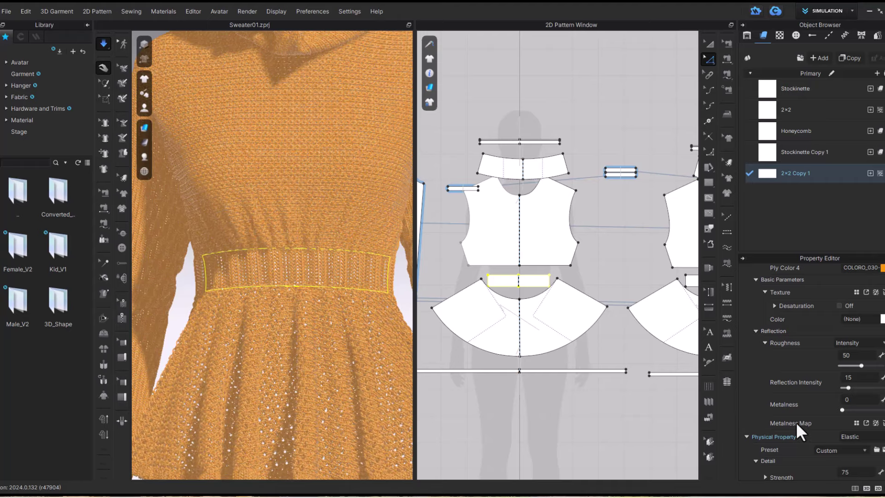
scroll(796, 422, "down", 3)
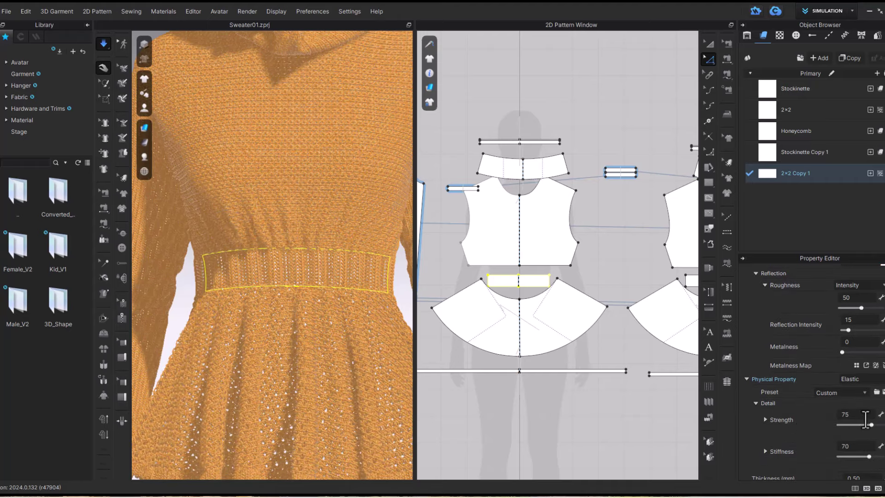
Examine the waistband's fit and its knit from the front, back and side of the sweater
scroll(316, 351, "down", 6)
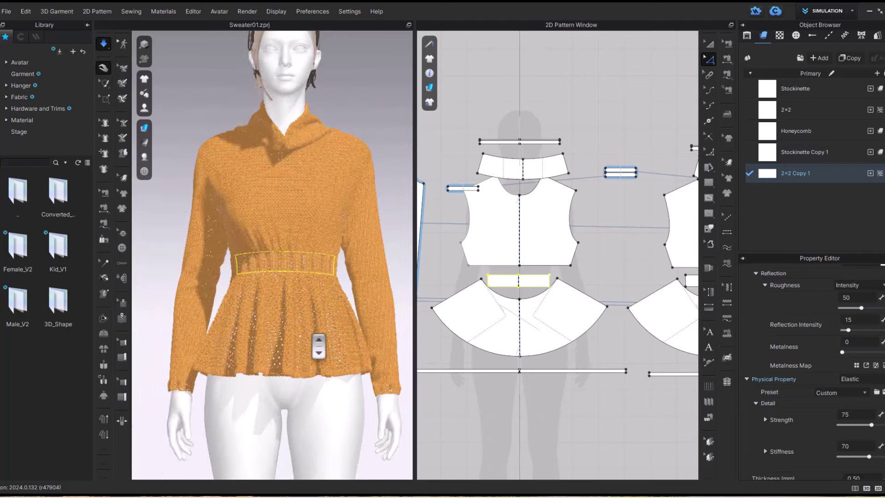
right_click_drag(365, 332, 485, 345)
middle_click_drag(363, 333, 171, 306)
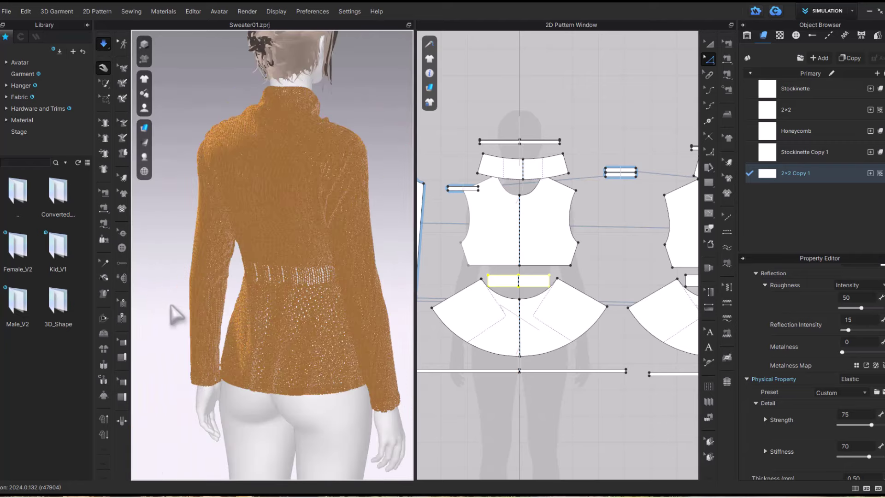
scroll(312, 309, "up", 1)
scroll(312, 308, "up", 3)
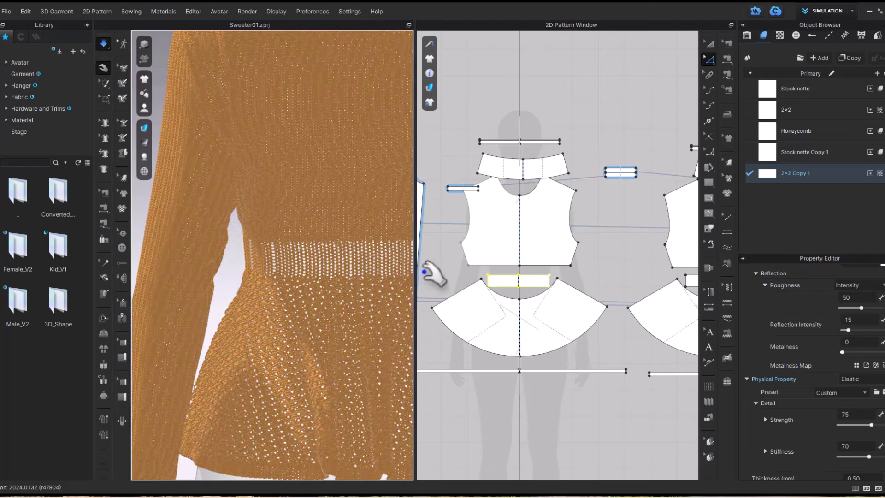
scroll(860, 385, "up", 2)
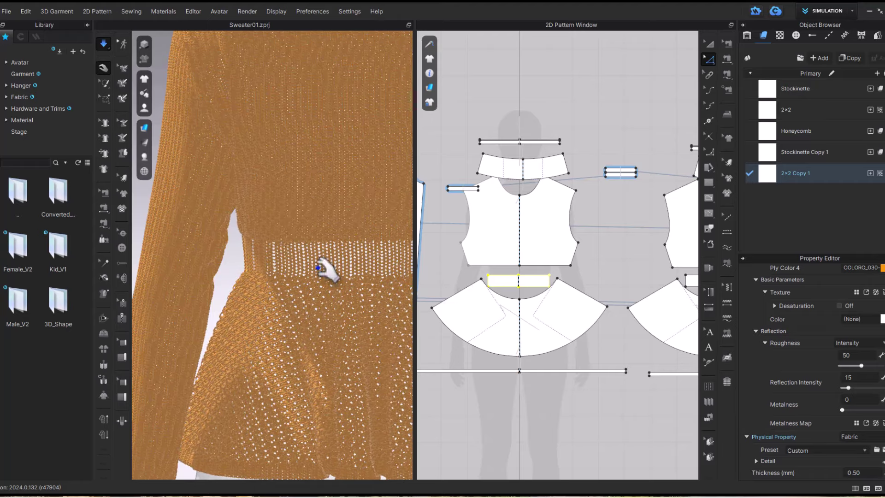
scroll(333, 288, "down", 3)
scroll(333, 288, "down", 2)
right_click_drag(335, 285, 473, 286)
middle_click_drag(277, 277, 429, 287)
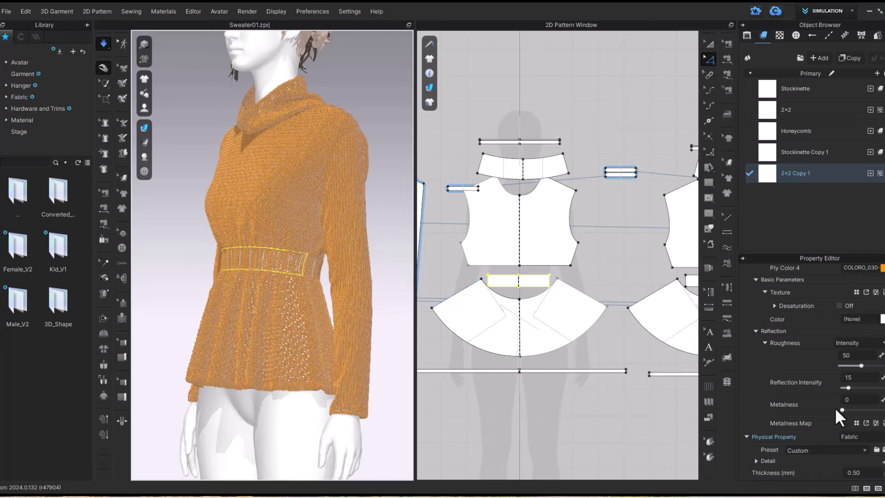
Reassign the original 2×2 fabric to the front waistband in all linked colorways and delete the 2×2 copy
left_click(815, 86)
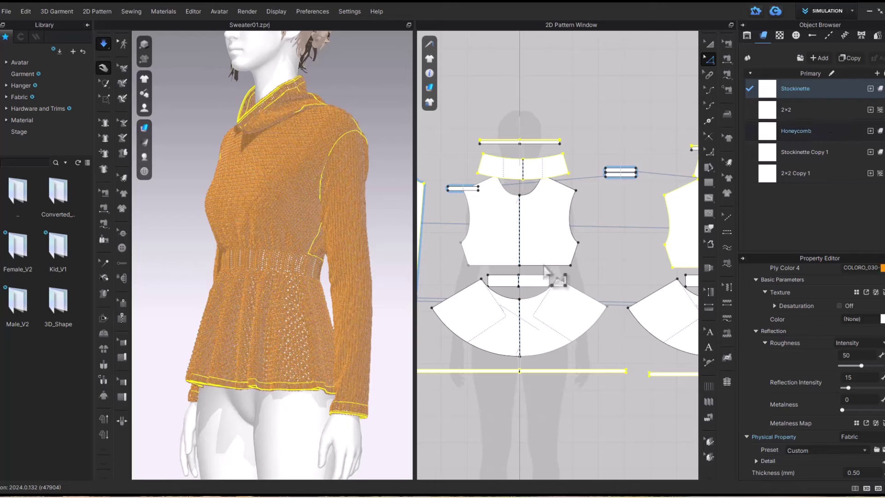
right_click_drag(343, 244, 400, 245)
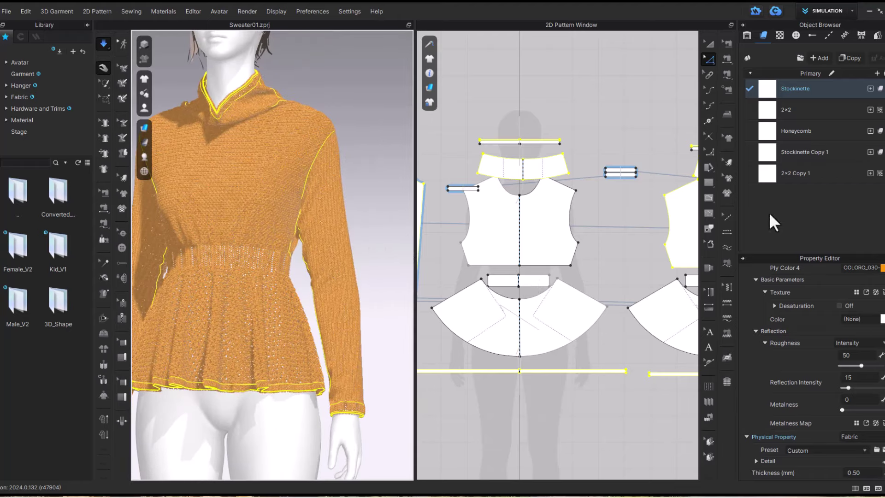
left_click(766, 110)
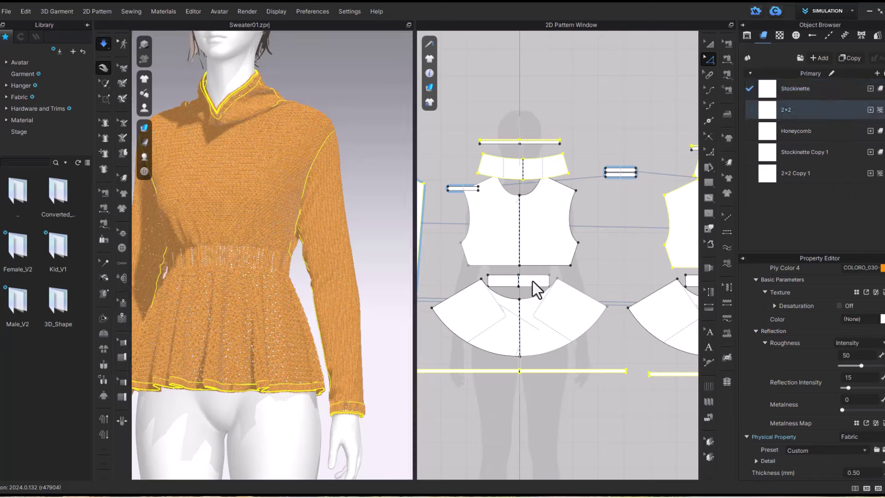
left_click(533, 281)
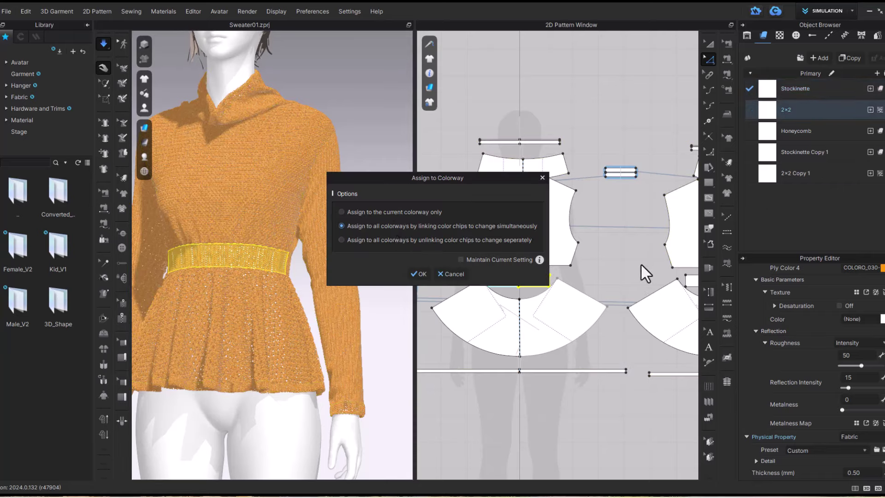
key("Return")
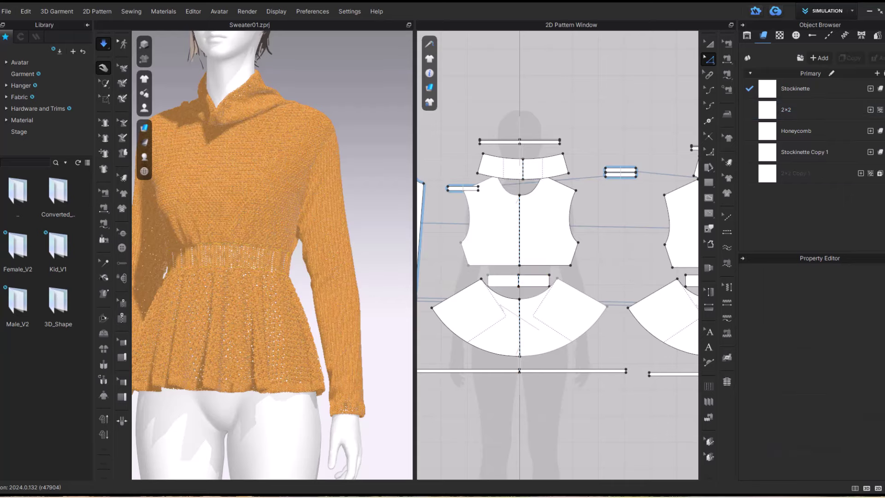
left_click(884, 174)
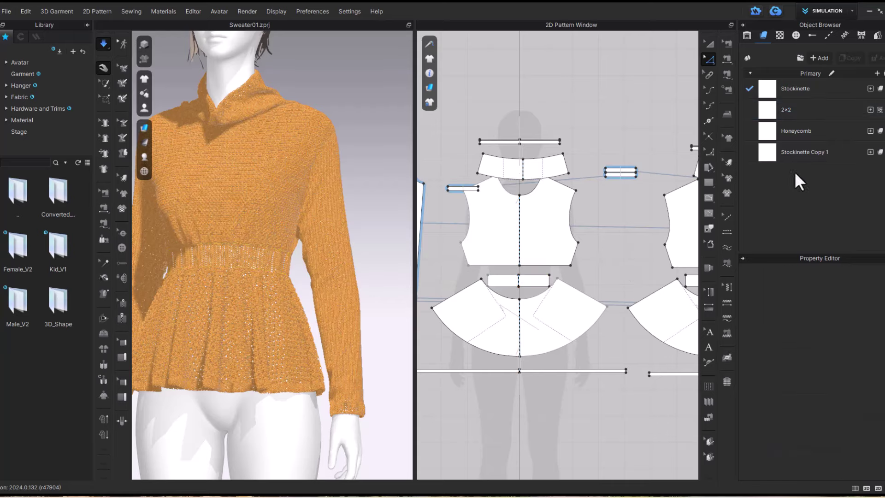
Rename the front bodice's copied fabric as Stockinette Front
left_click(818, 153)
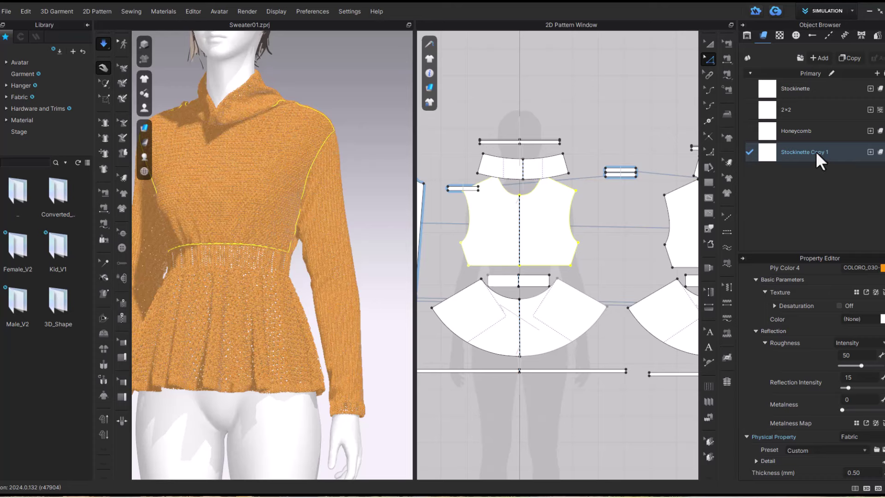
right_click(816, 151)
left_click(823, 178)
left_click(828, 152)
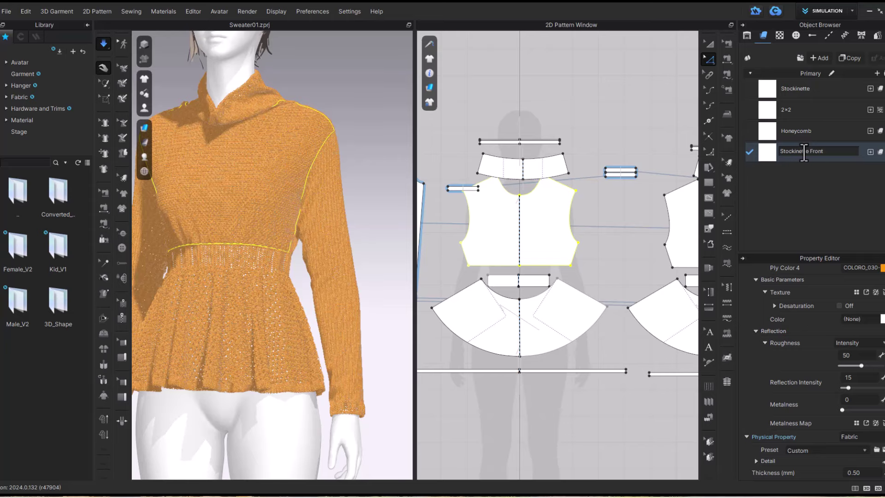
key("Return")
Activate the Default Colorway in the Colorway Editor and check which garment parts use each of its fabrics
key("2")
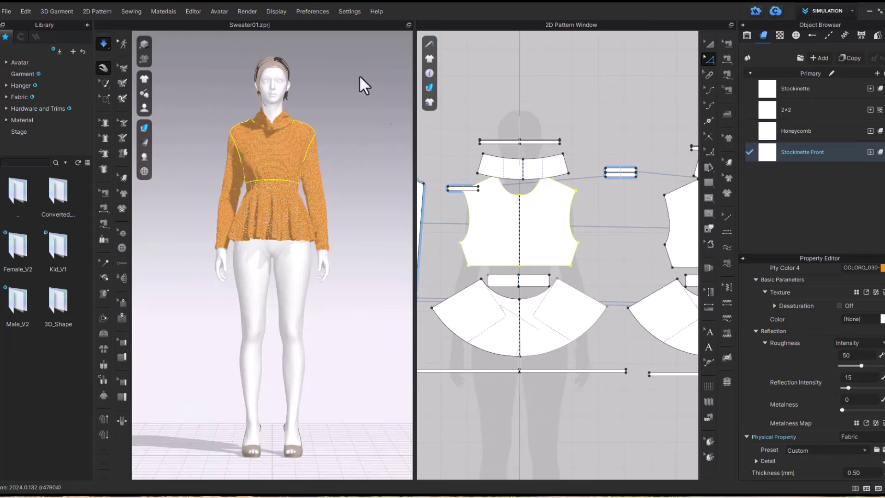
left_click(193, 11)
left_click(202, 39)
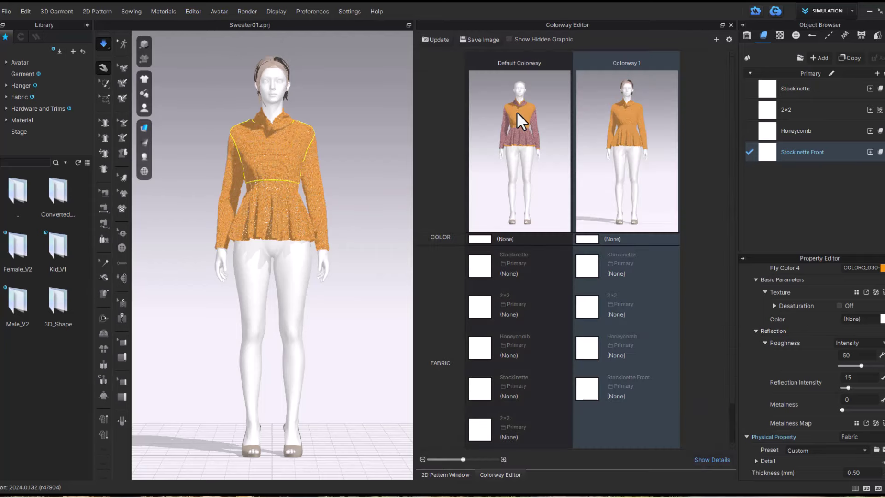
left_click(516, 115)
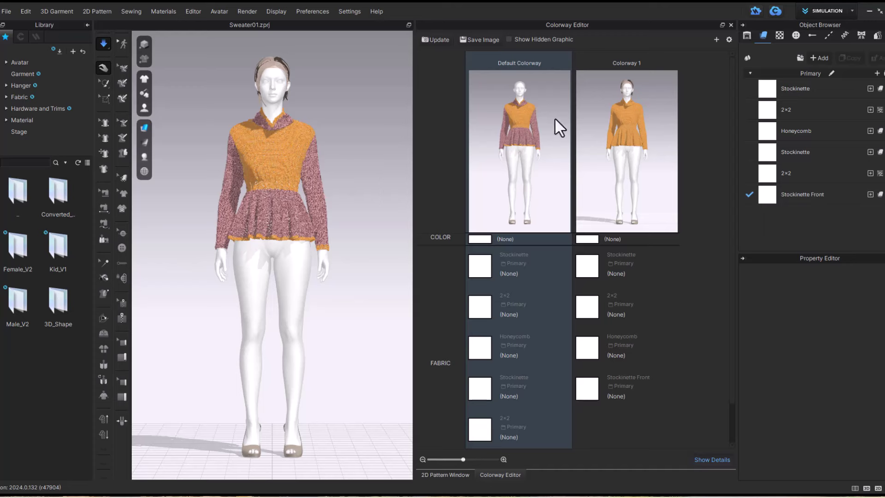
left_click(814, 152)
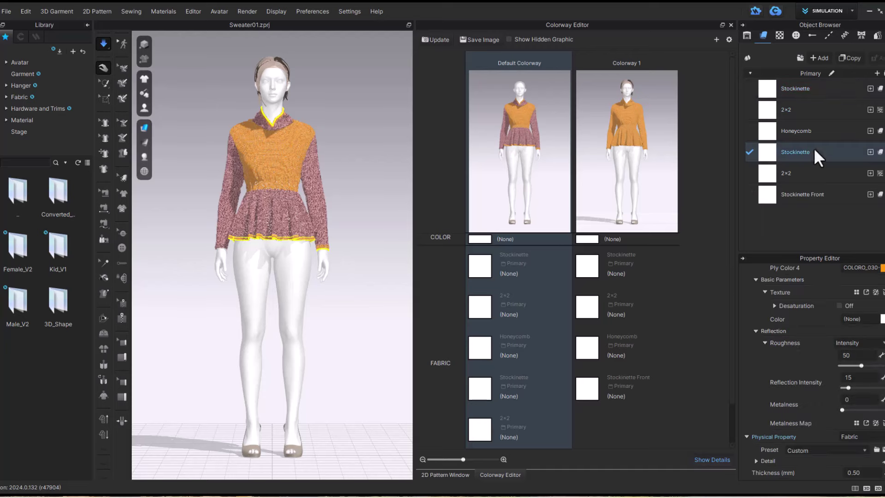
left_click(828, 194)
left_click(829, 88)
left_click(831, 110)
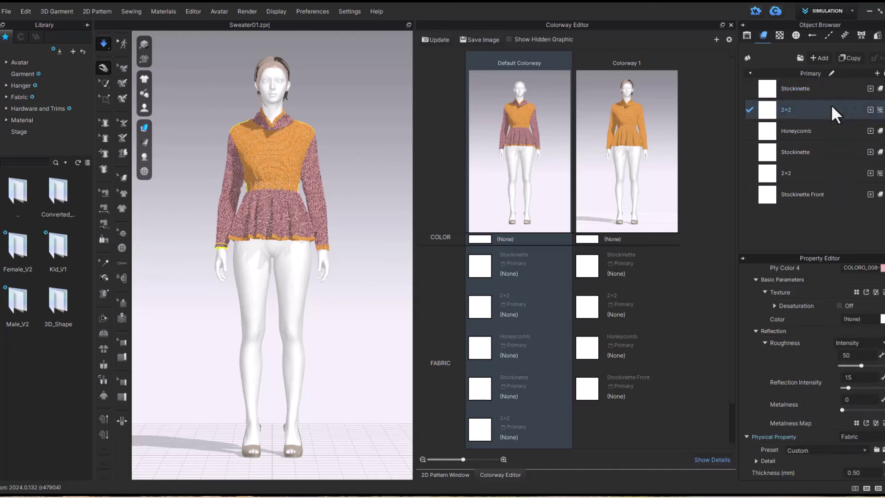
left_click(832, 130)
Recolor the orange edging's Stockinette fabric, setting Ply Color 1 to light pink and Ply Color 2 to dusty rose
left_click(831, 146)
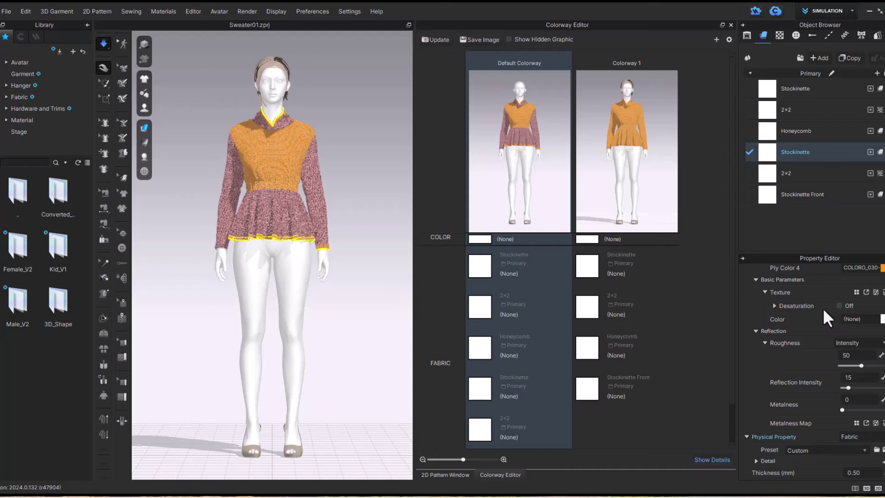
scroll(823, 308, "up", 2)
left_click(882, 312)
left_click(279, 295)
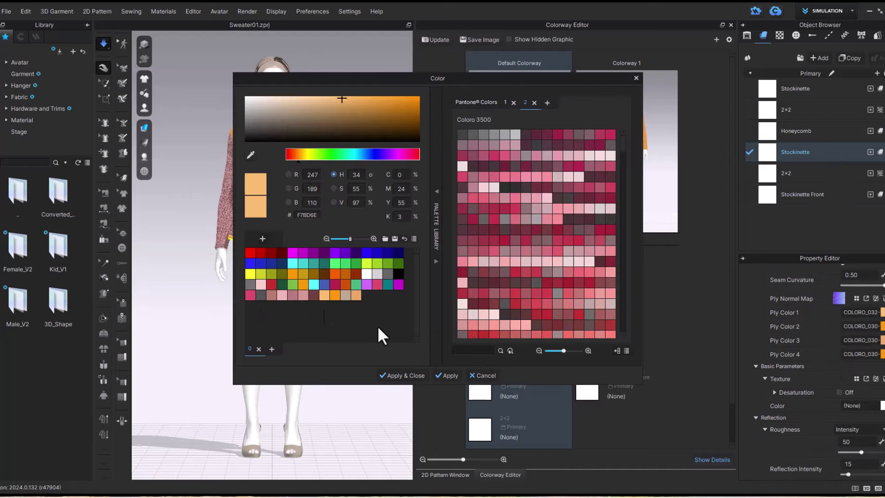
left_click(413, 375)
left_click(883, 326)
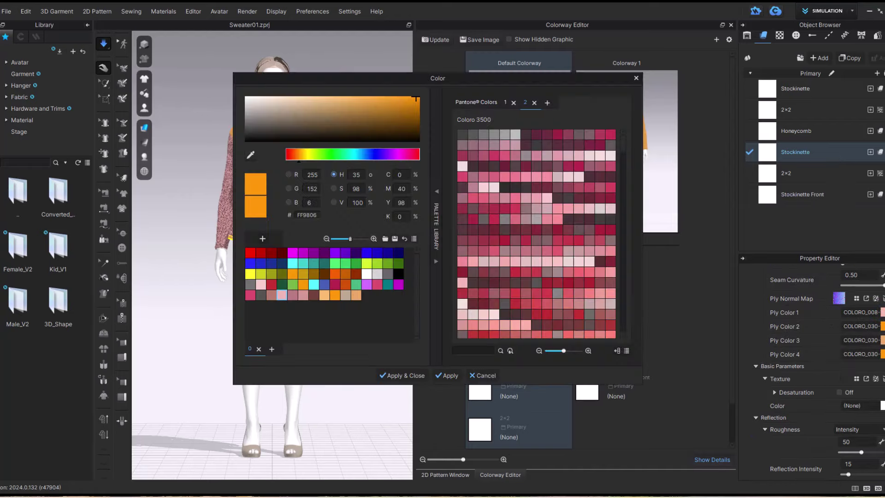
left_click(294, 298)
left_click(415, 375)
Set the edging fabric's Ply Color 3 to dark maroon and Ply Color 4 to the pink D39A91
left_click(882, 340)
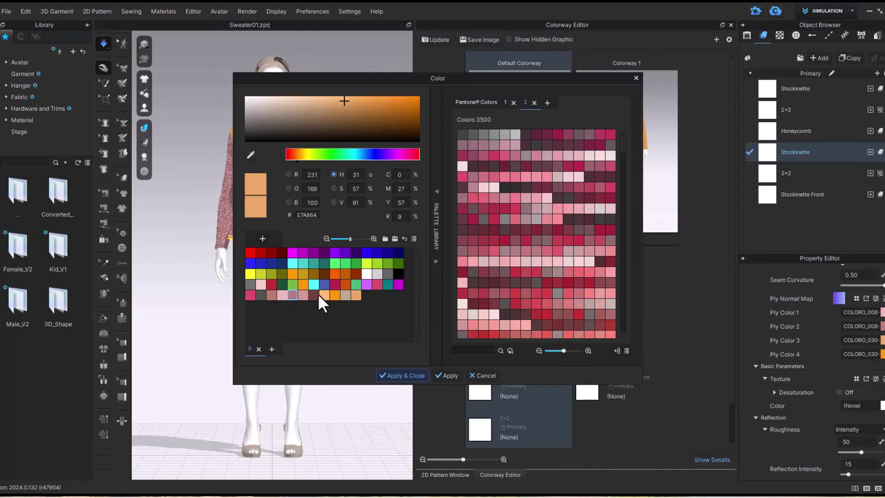
left_click(314, 295)
left_click(404, 376)
left_click(883, 353)
left_click(303, 295)
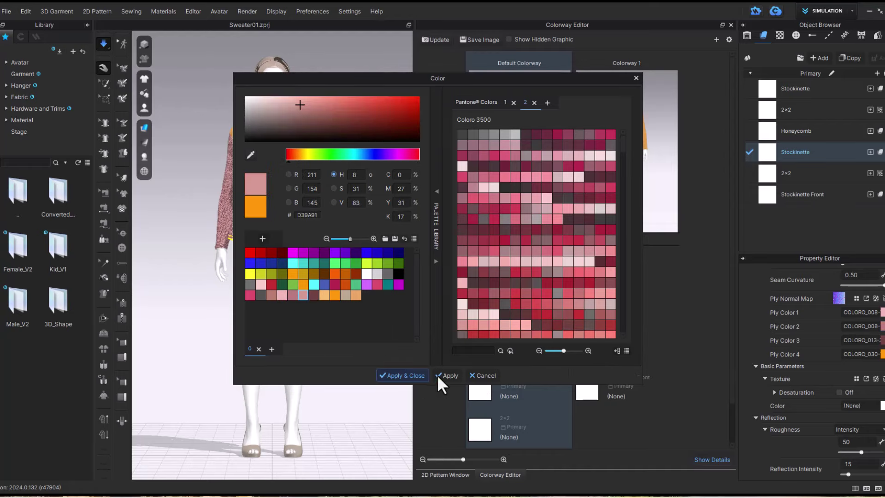
left_click(419, 375)
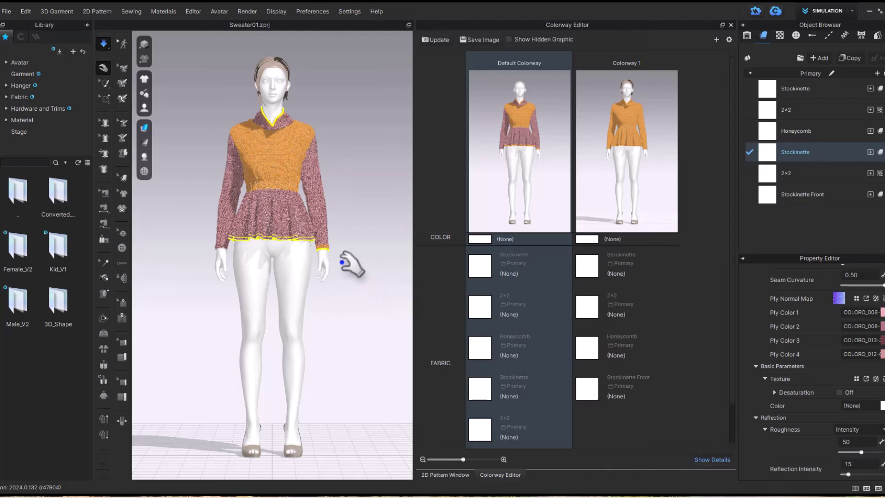
Check which fabrics the sleeve cuffs and the orange neckline edging use
left_click(357, 282)
scroll(334, 263, "up", 3)
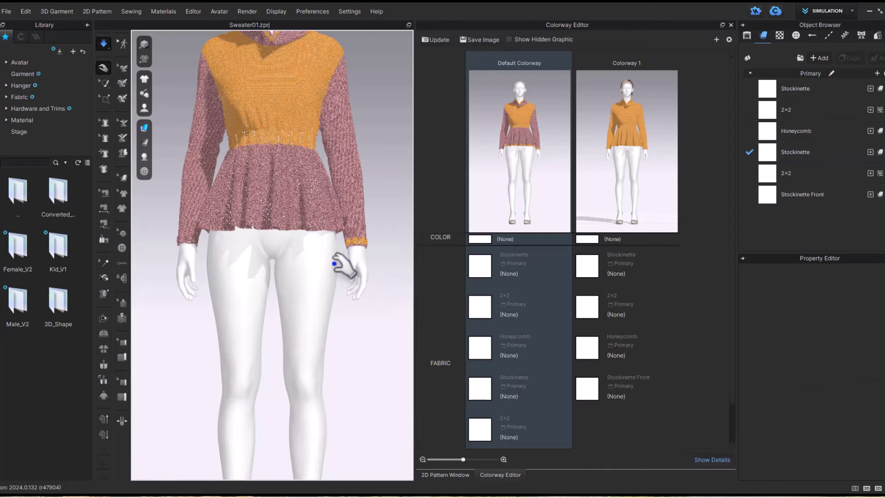
middle_click_drag(184, 231, 237, 247)
left_click(238, 254)
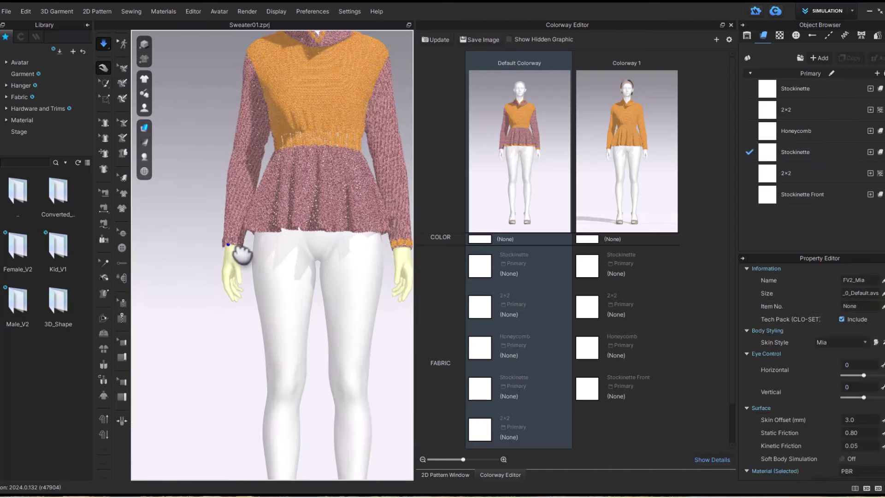
left_click(241, 249)
scroll(292, 361, "down", 3)
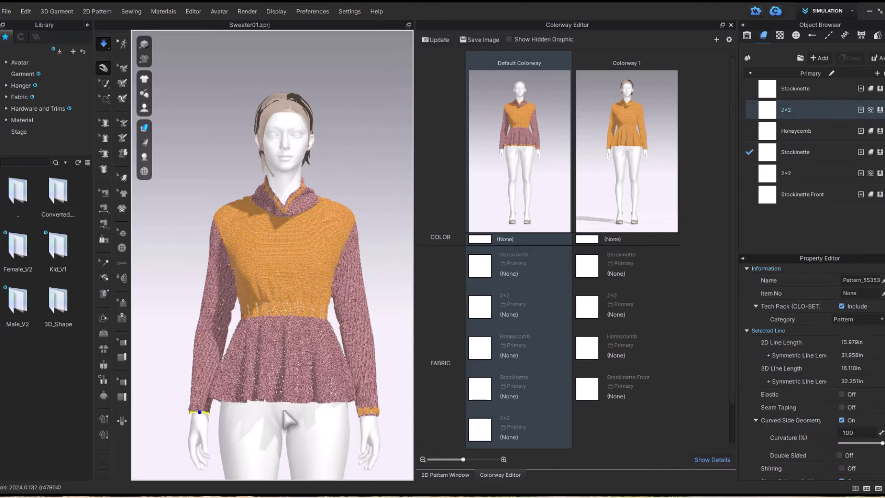
left_click(303, 189)
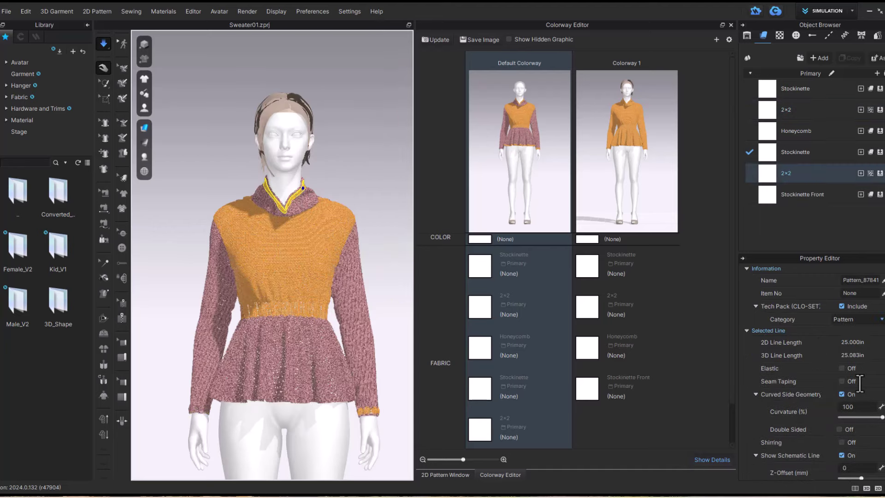
Recolor the neckline edging's 2×2 fabric, setting Ply Color 1 to dusty B87D6D, Ply Color 2 to light pink and Ply Color 3 to maroon 704340
left_click(810, 171)
left_click(858, 355)
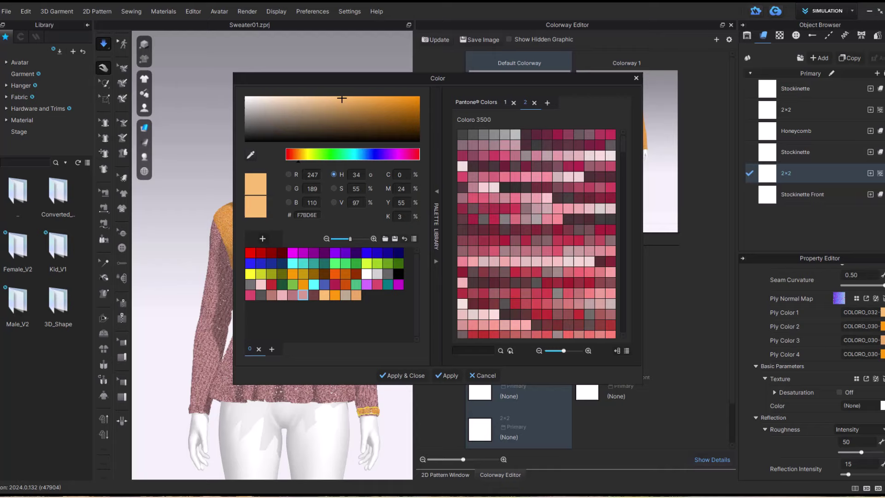
left_click(275, 294)
left_click(397, 375)
left_click(882, 326)
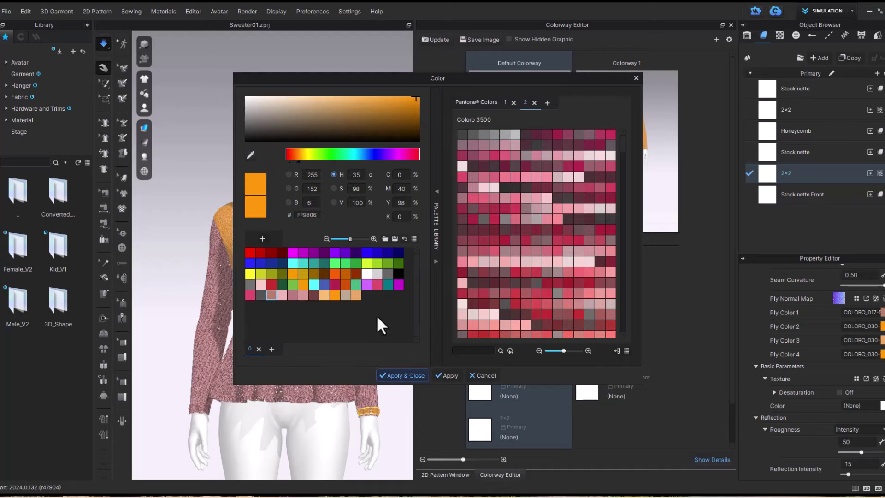
left_click(282, 295)
left_click(416, 375)
left_click(882, 340)
left_click(314, 295)
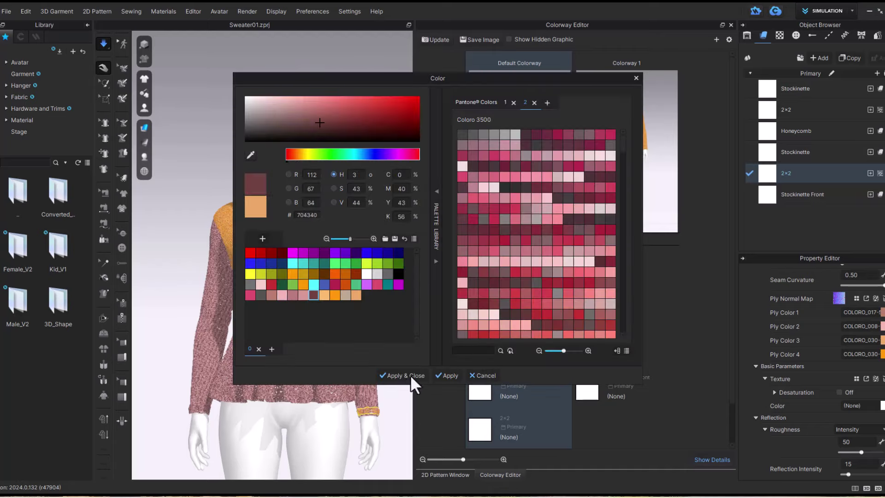
left_click(411, 375)
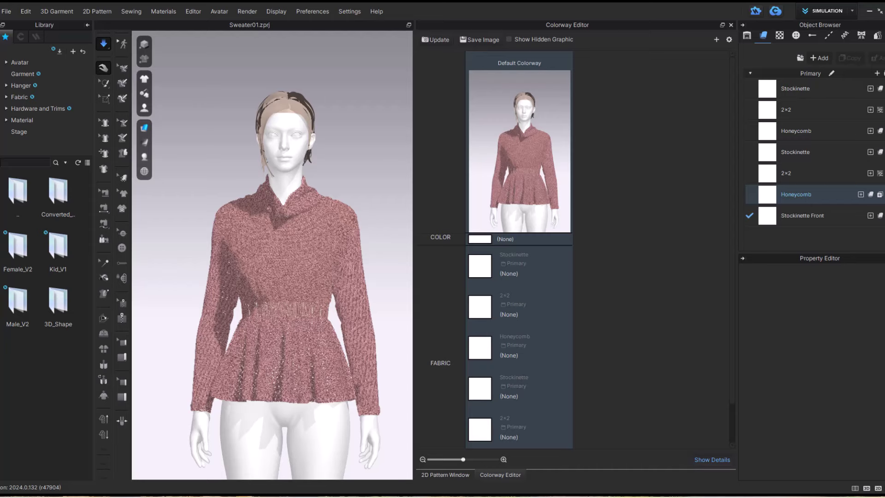
Assign the first 2×2 fabric to the narrow neckline edging strip above the collar in place of the duplicate 2×2
left_click(825, 175)
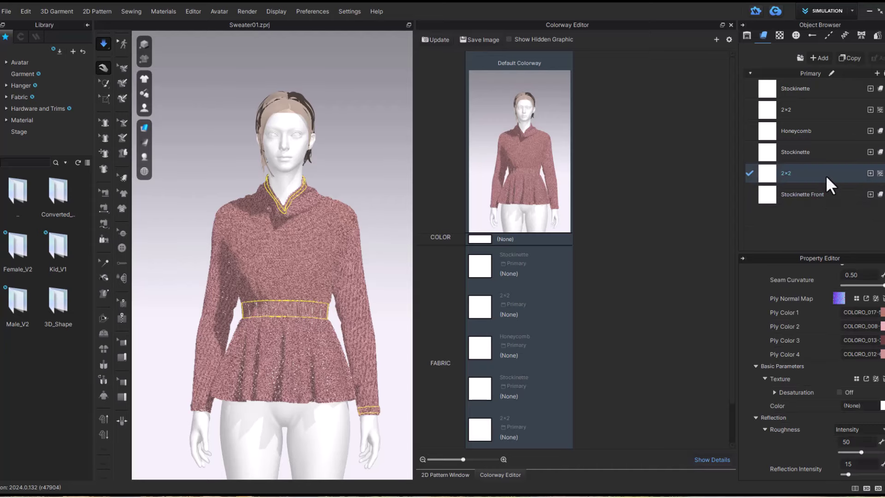
left_click(454, 475)
left_click_drag(790, 110, 552, 137)
scroll(572, 140, "up", 5)
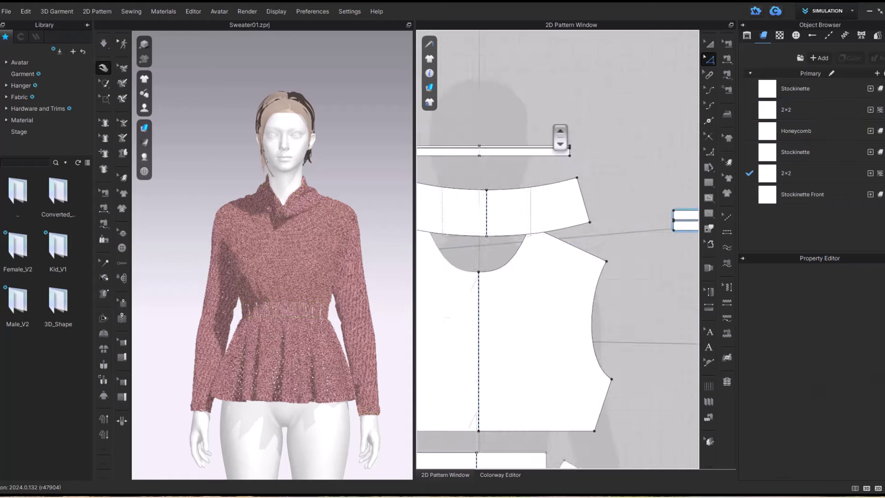
left_click_drag(769, 113, 553, 173)
scroll(636, 253, "down", 5)
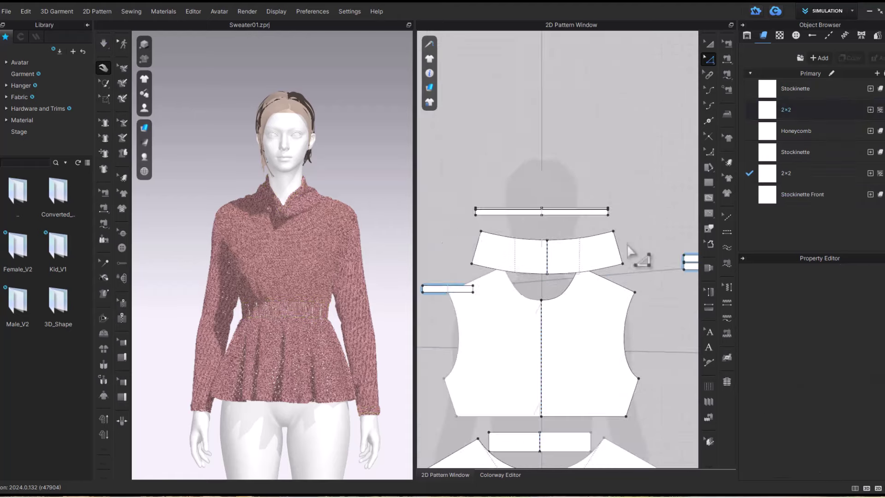
Apply the first 2×2 fabric to the narrow strip beside the bodice's shoulder and to the strip at the sleeve's lower end
left_click(813, 180)
scroll(545, 234, "up", 8)
left_click_drag(802, 194, 668, 215)
middle_click_drag(667, 215, 451, 141)
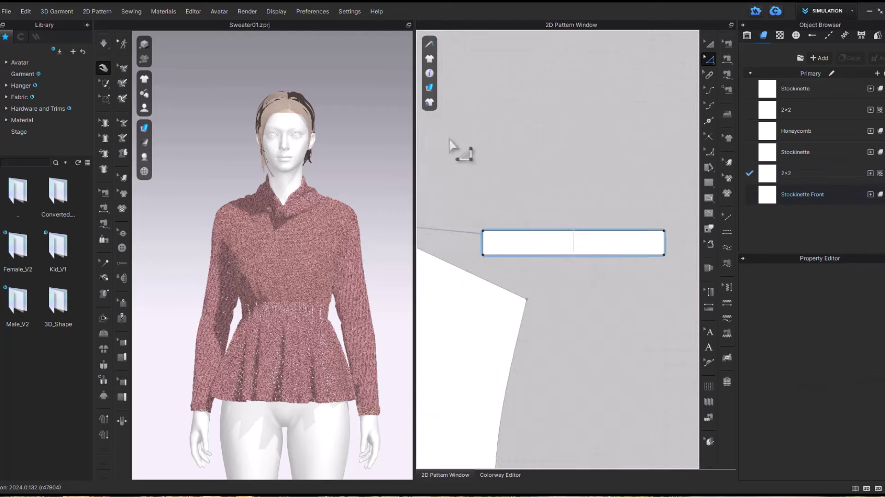
scroll(613, 240, "down", 6)
middle_click_drag(645, 286, 582, 234)
left_click(819, 177)
scroll(593, 280, "up", 8)
left_click_drag(826, 179, 663, 273)
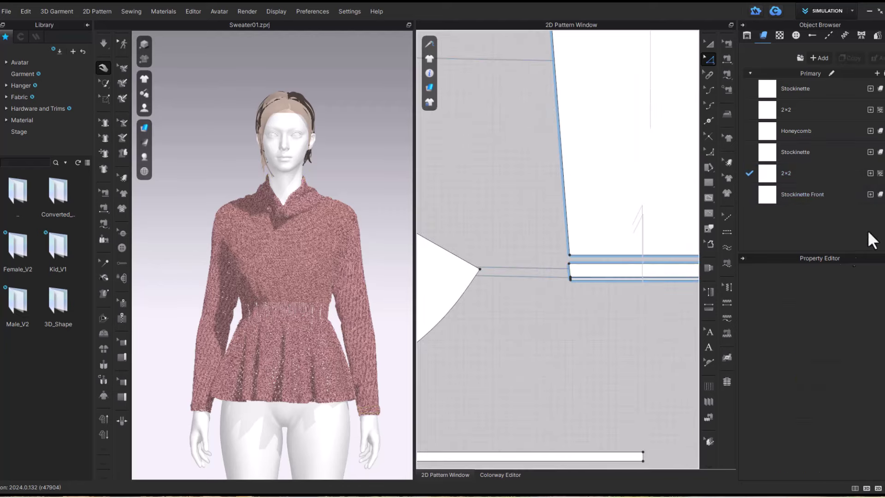
scroll(621, 325, "down", 10)
Move the thin edging strip down clear of the sleeve cuff and assign the first 2×2 fabric to the cuff
left_click(809, 179)
middle_click_drag(621, 324, 547, 348)
scroll(682, 312, "up", 8)
left_click(544, 226)
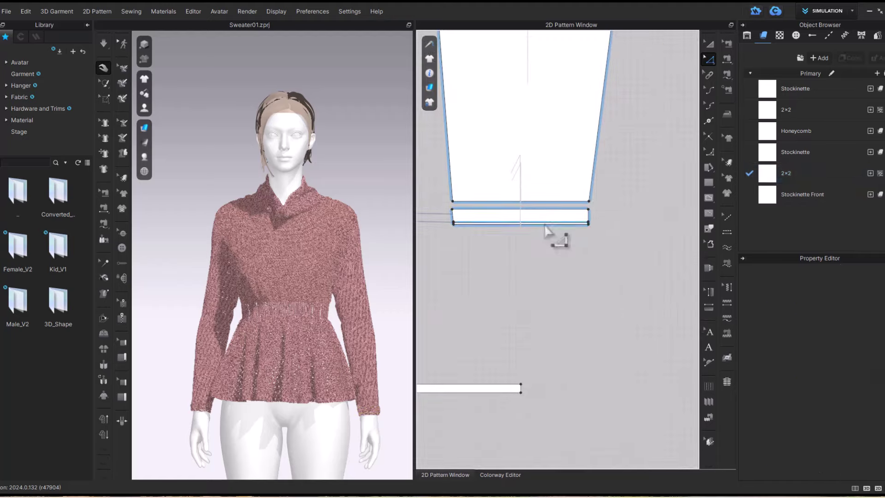
key("a")
left_click_drag(544, 227, 544, 239)
left_click_drag(807, 110, 578, 216)
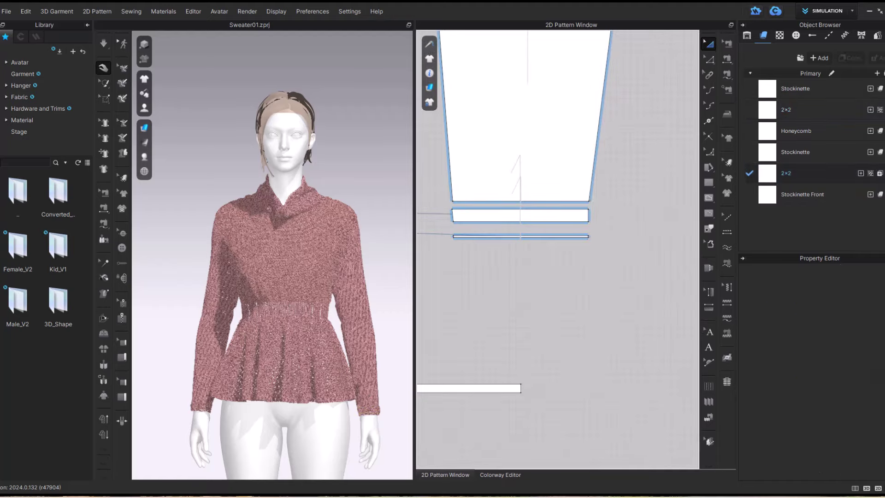
Delete the duplicate 2×2 fabric and inspect the sleeve cuff from the side
left_click(806, 173)
key("Delete")
scroll(388, 305, "down", 3)
right_click_drag(339, 265, 443, 255)
scroll(277, 353, "up", 10)
right_click_drag(323, 90, 279, 106)
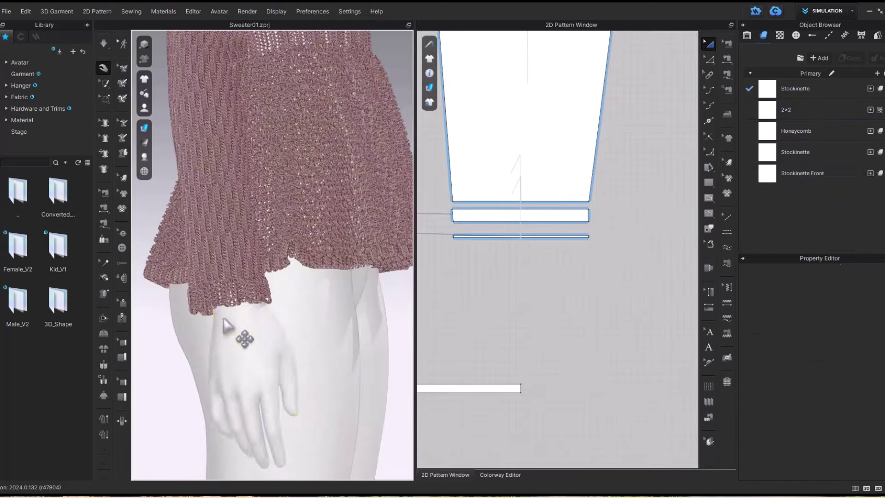
Check which fabrics the sleeve cuff and its thin edging strip use, in both the garment and the pattern
left_click(231, 303)
scroll(589, 283, "down", 5)
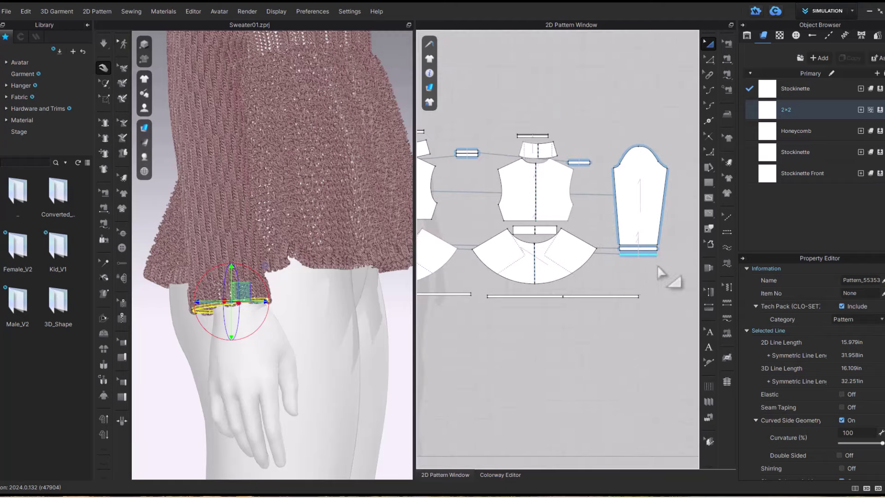
left_click(645, 255)
scroll(649, 257, "down", 2)
middle_click_drag(651, 258, 645, 286)
scroll(646, 286, "up", 2)
scroll(335, 202, "down", 5)
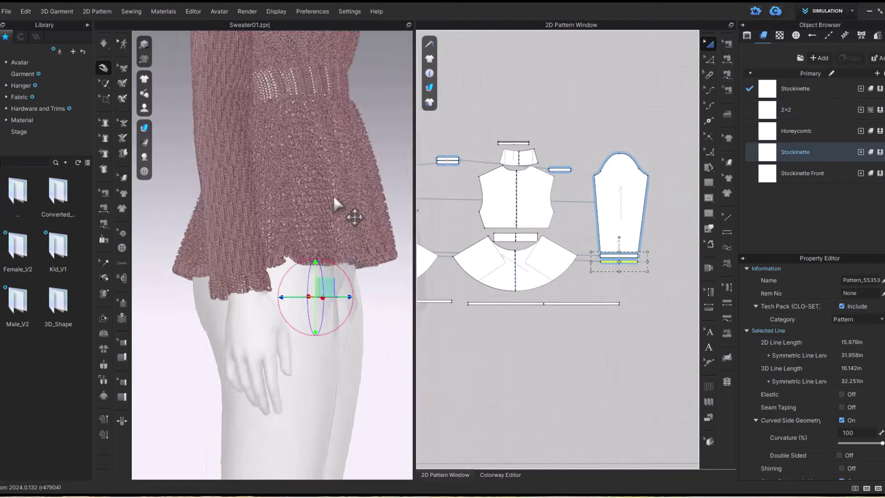
Update the Default Colorway's thumbnail with a centered front view of the pink sweater
right_click_drag(335, 202, 267, 207)
middle_click_drag(267, 207, 325, 319)
left_click(592, 107)
left_click(501, 475)
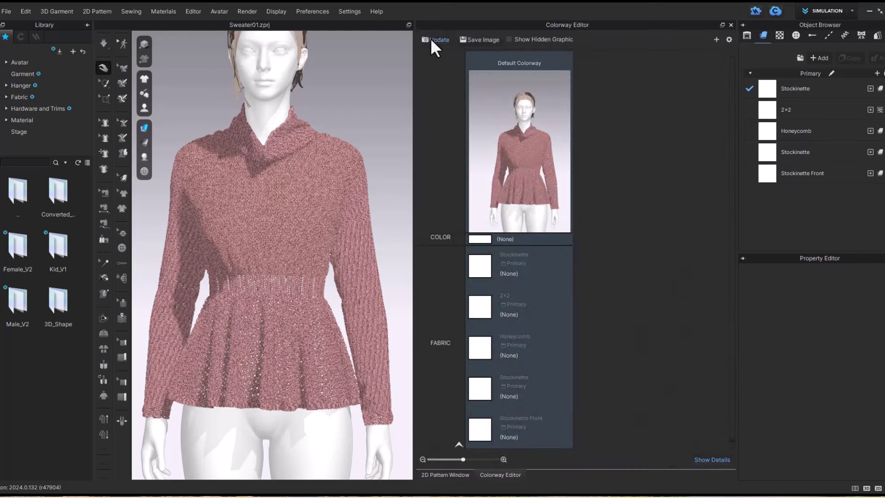
left_click(432, 39)
Add three new colorways and select all of Colorway 3's fabrics together for recoloring
left_click(717, 40)
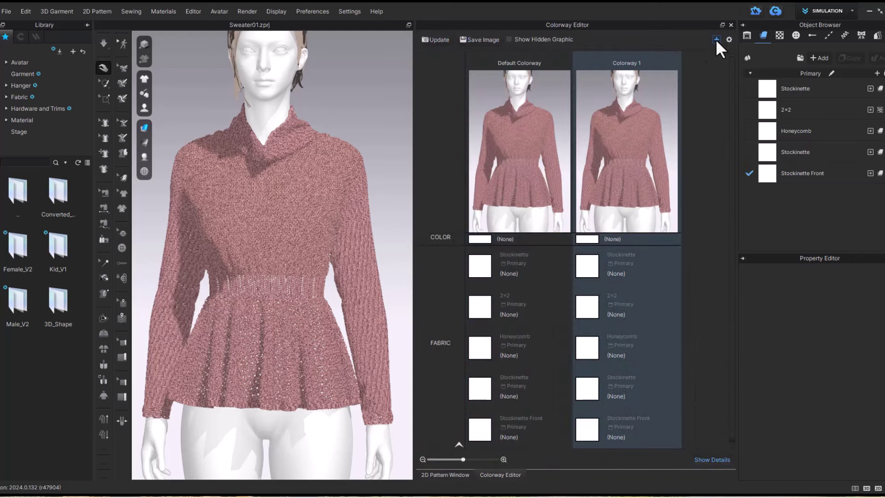
left_click(716, 39)
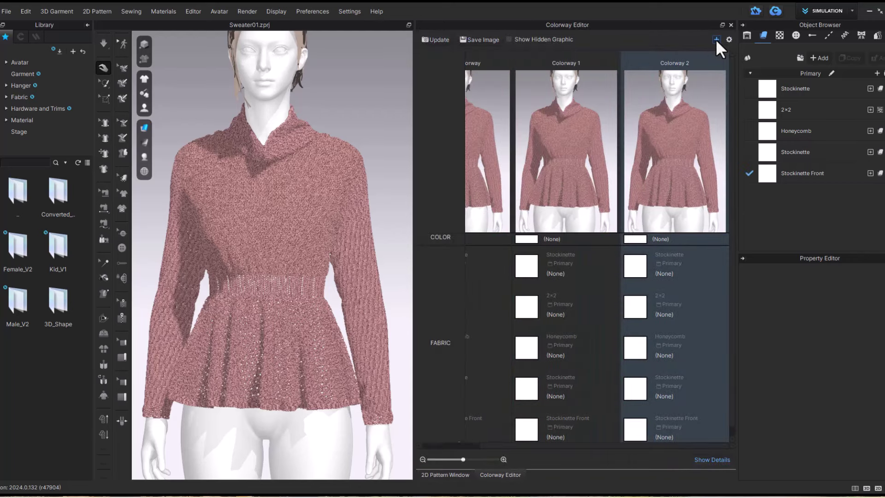
left_click(644, 238)
scroll(823, 371, "down", 3)
left_click(883, 364)
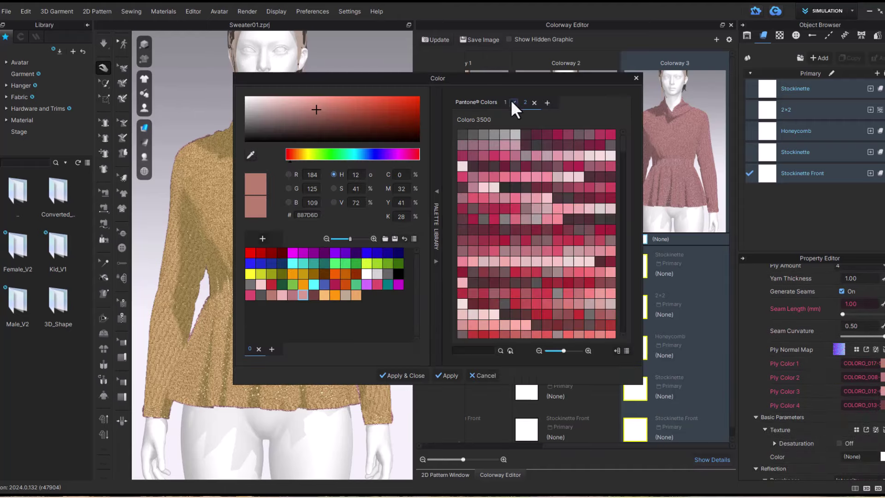
left_click(479, 102)
left_click(495, 188)
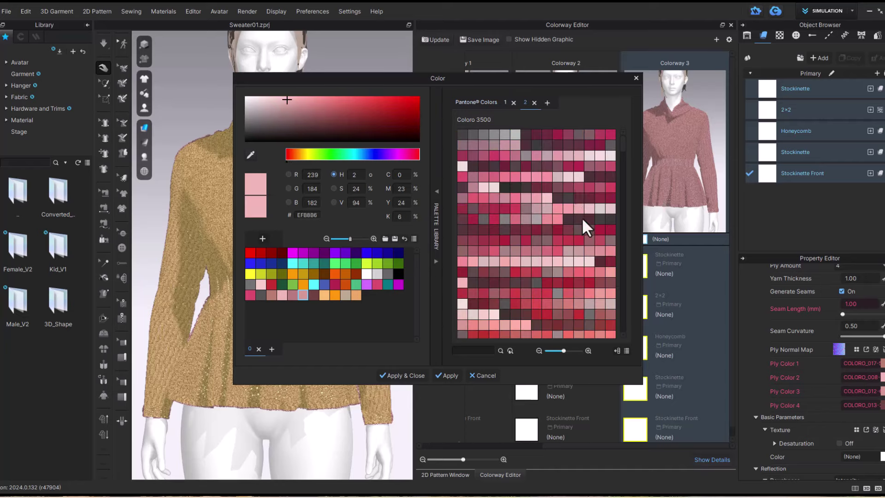
left_click(480, 102)
left_click(525, 188)
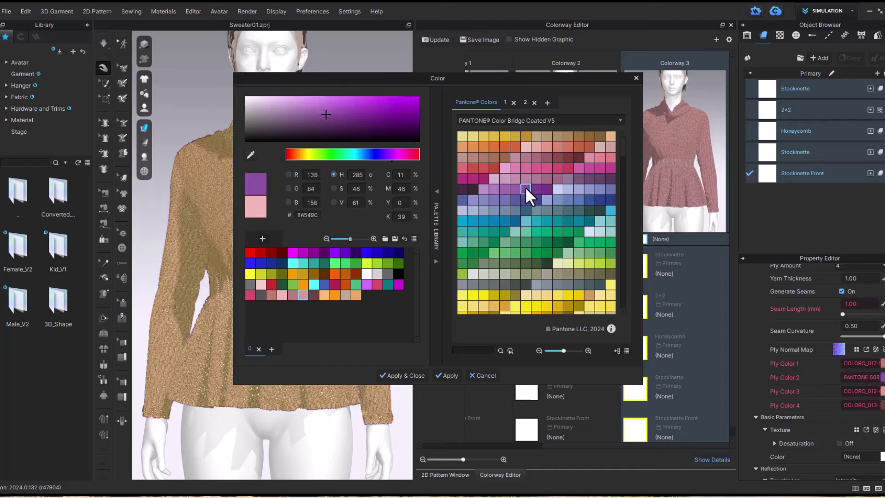
Set Colorway 3's fabrics to Pantone purples, with Ply Color 1 as 9863A7 and Ply Color 2 as B995C8
left_click(882, 364)
left_click(474, 102)
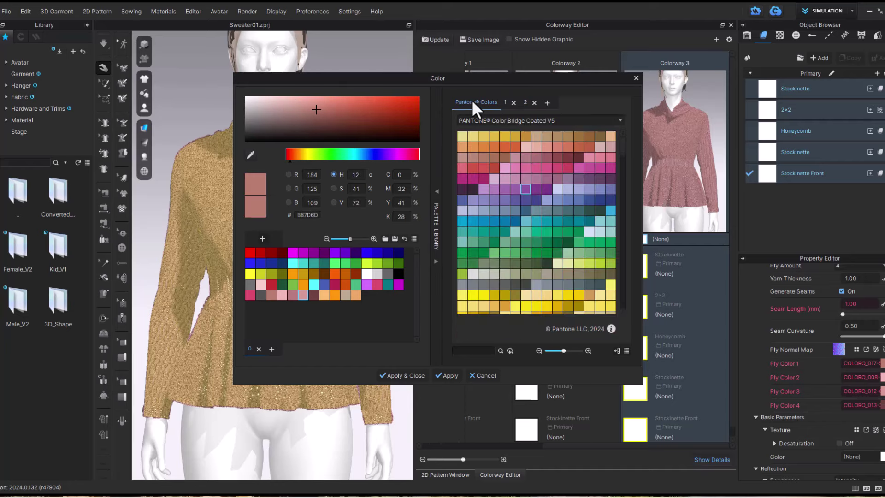
left_click(513, 191)
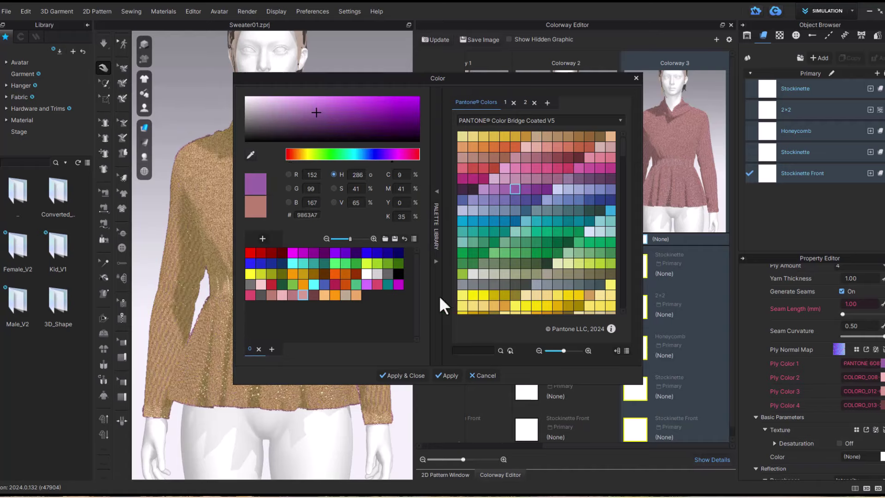
left_click(415, 376)
left_click(884, 378)
left_click(479, 101)
left_click(480, 188)
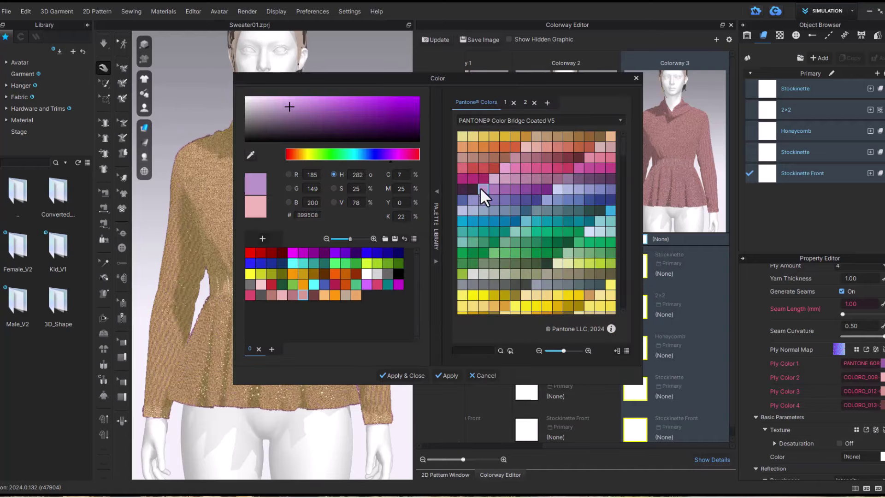
left_click(420, 377)
Set Ply Color 3 of Colorway 3's fabrics to the dark purple 783687 and Ply Color 4 to another Pantone purple
left_click(883, 405)
left_click(476, 102)
left_click(536, 191)
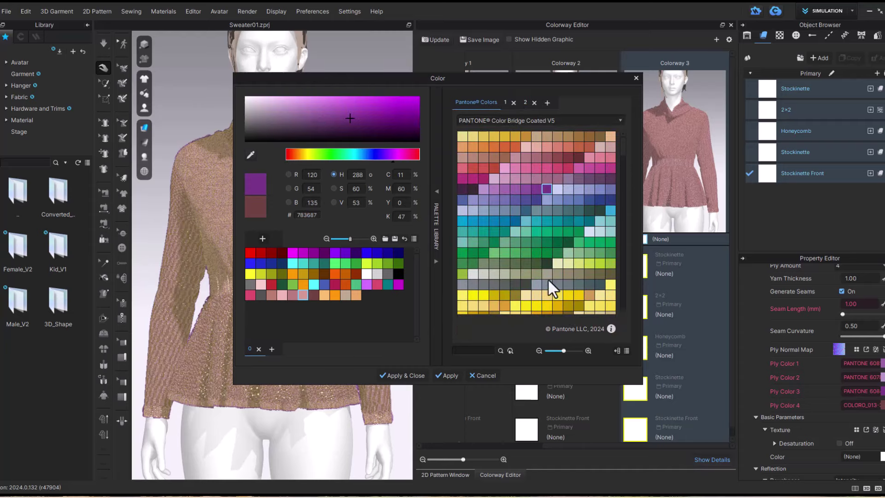
left_click(401, 376)
left_click(860, 405)
left_click(476, 103)
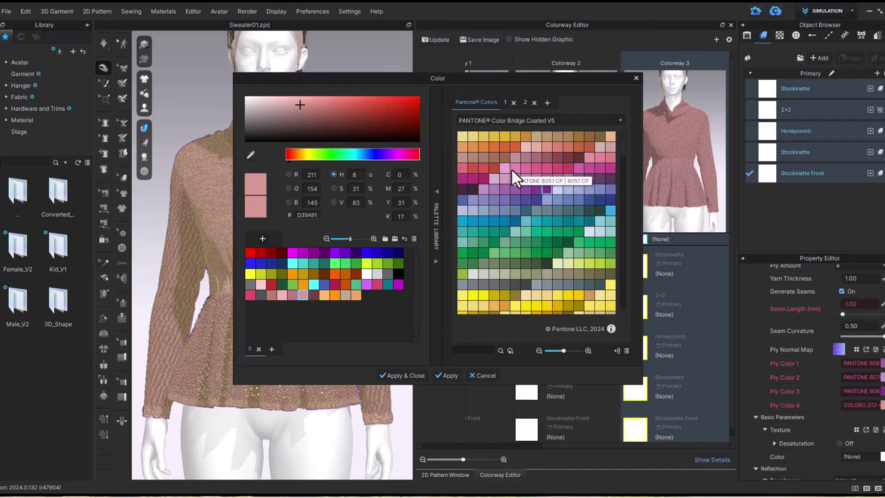
left_click(599, 178)
left_click(419, 375)
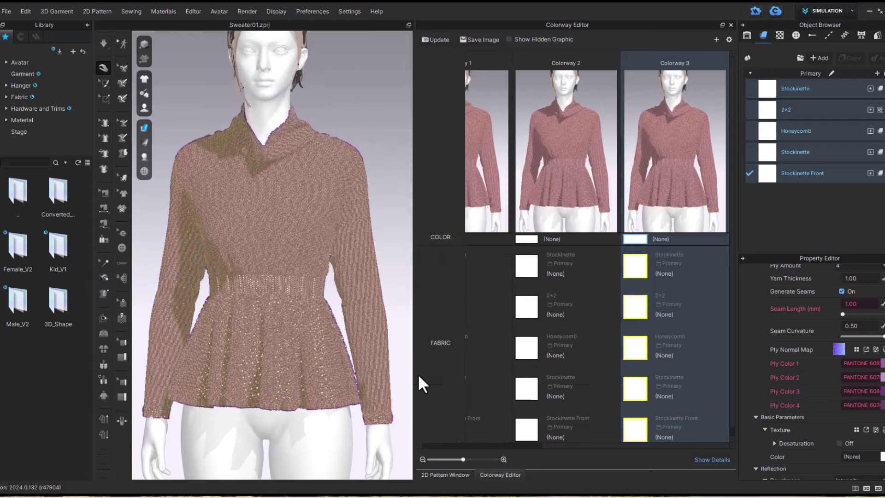
Update Colorway 3's thumbnail and rename the colorway as Lilac Rose
left_click(431, 40)
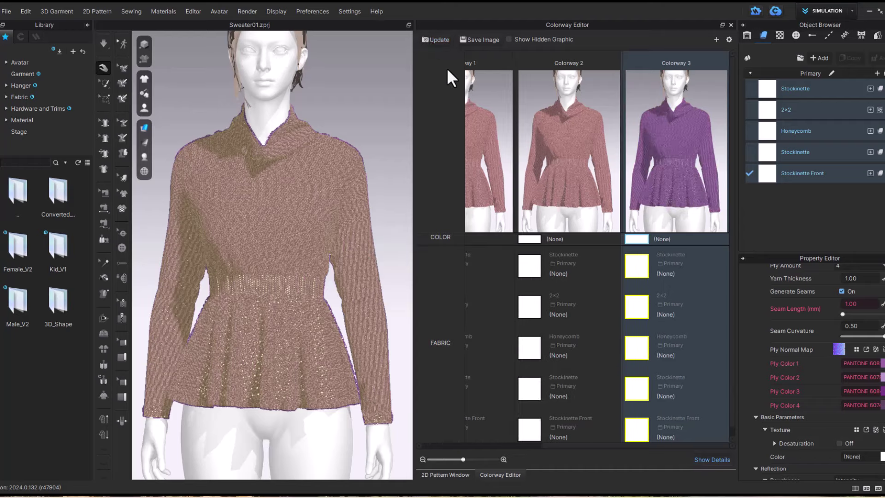
right_click_drag(387, 142, 429, 169)
left_click(378, 186)
scroll(376, 185, "down", 2)
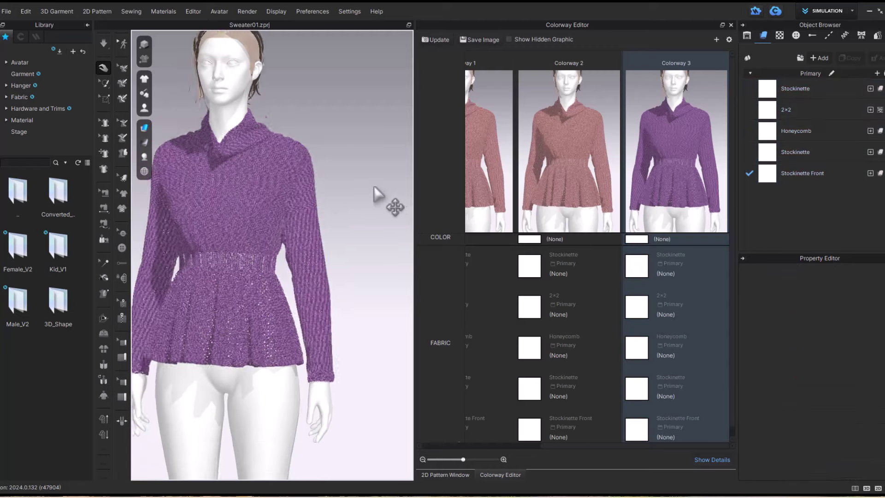
middle_click_drag(375, 185, 419, 208)
double_click(676, 63)
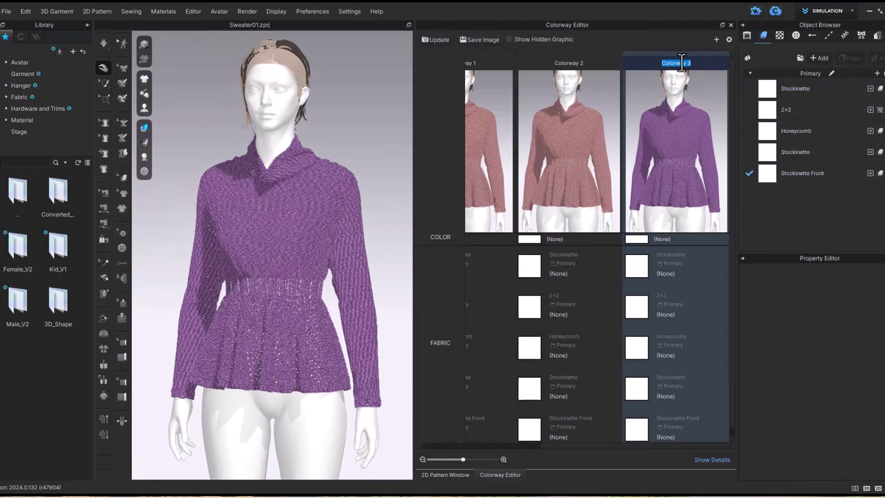
type("Lilac Rose")
Activate Colorway 2, select all its fabrics together, and set their Ply Color 1 to a blue from PANTONE Color Bridge Coated V5
double_click(574, 63)
left_click(533, 239)
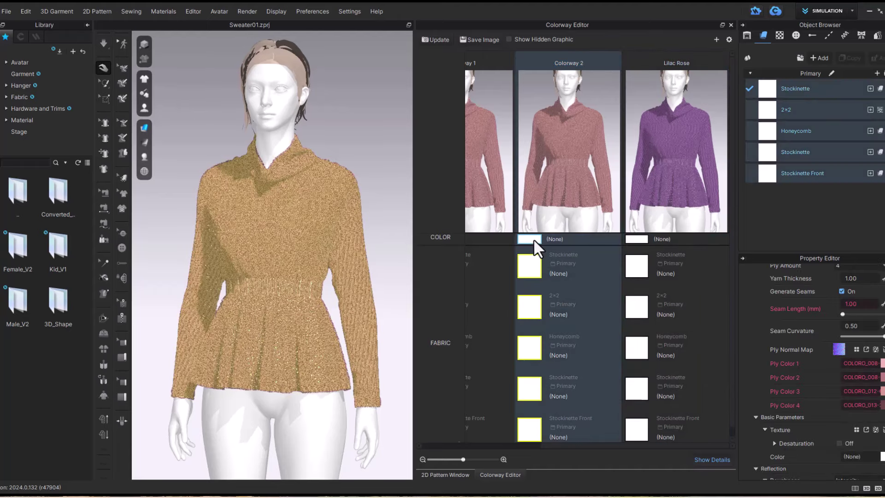
left_click(880, 362)
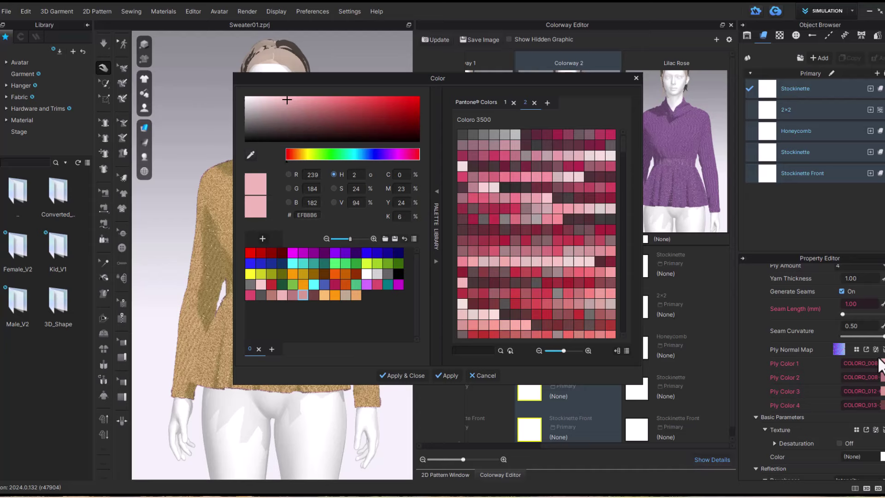
left_click(467, 104)
scroll(586, 265, "down", 15)
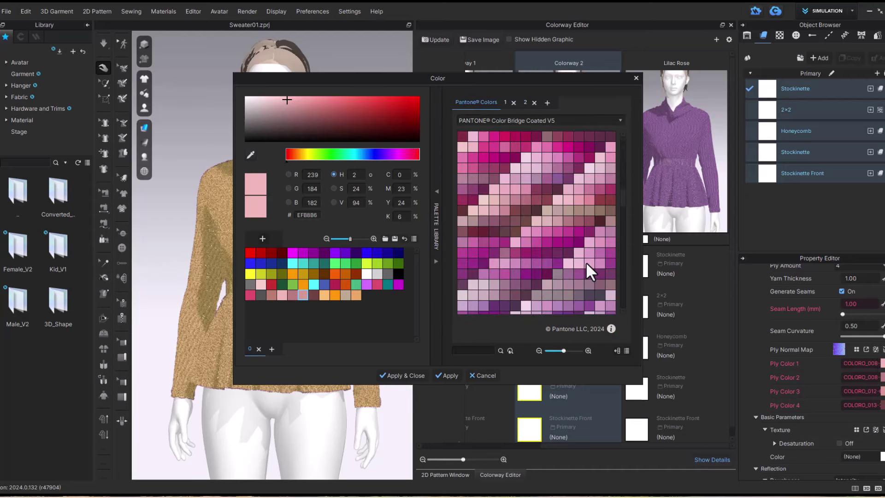
left_click(505, 263)
left_click(401, 375)
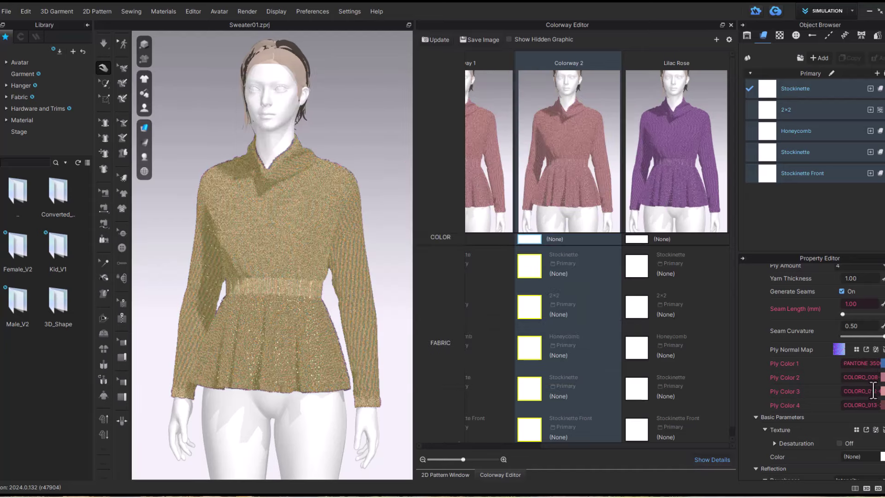
Set Ply Color 2 of Colorway 2's fabrics to the blue PANTONE 279 and Ply Color 3 to the dark blue PANTONE 294
left_click(873, 380)
left_click(478, 104)
left_click(537, 253)
left_click(413, 376)
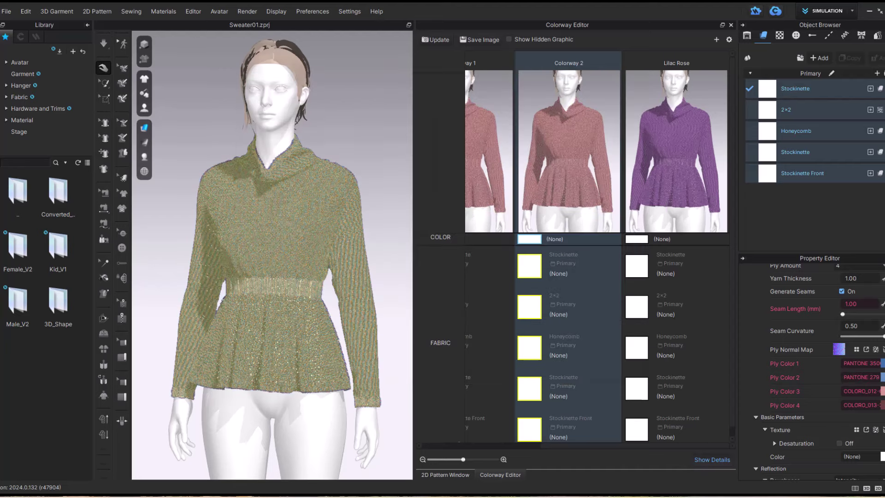
left_click(879, 391)
left_click(476, 103)
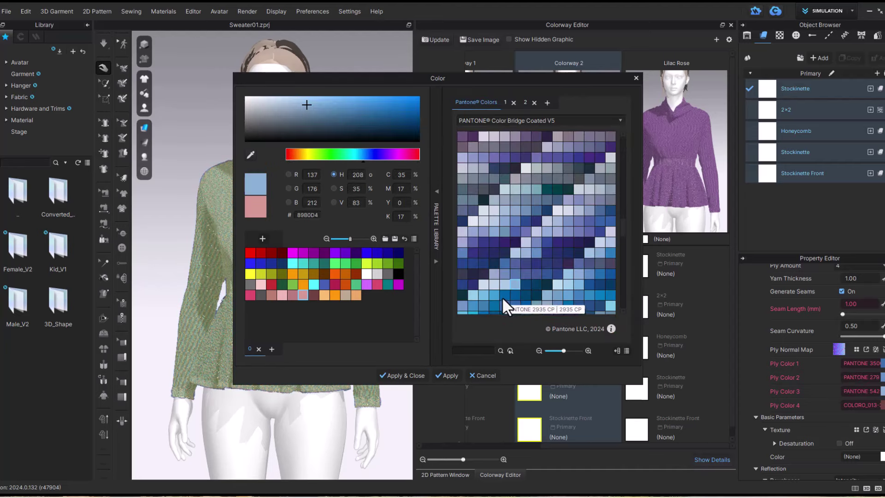
left_click(599, 283)
left_click(402, 375)
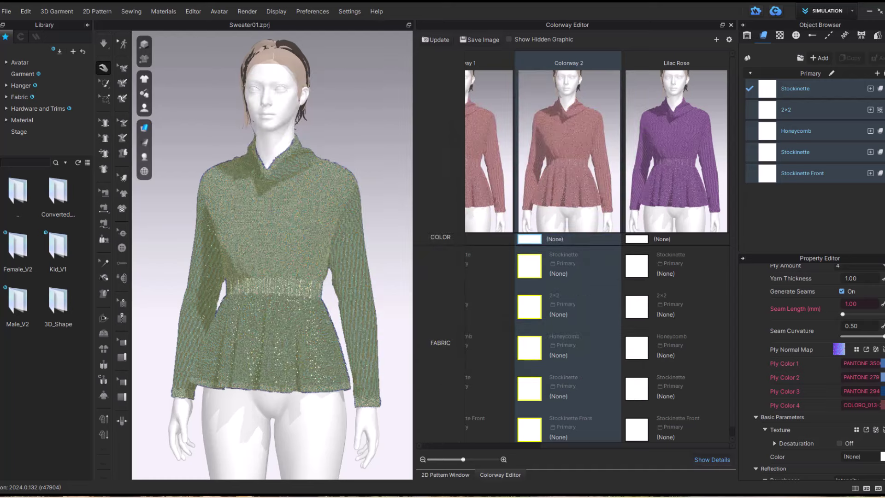
Set Ply Color 4 of Colorway 2's fabrics to the blue PANTONE 292
left_click(880, 404)
left_click(476, 102)
left_click(496, 295)
left_click(386, 375)
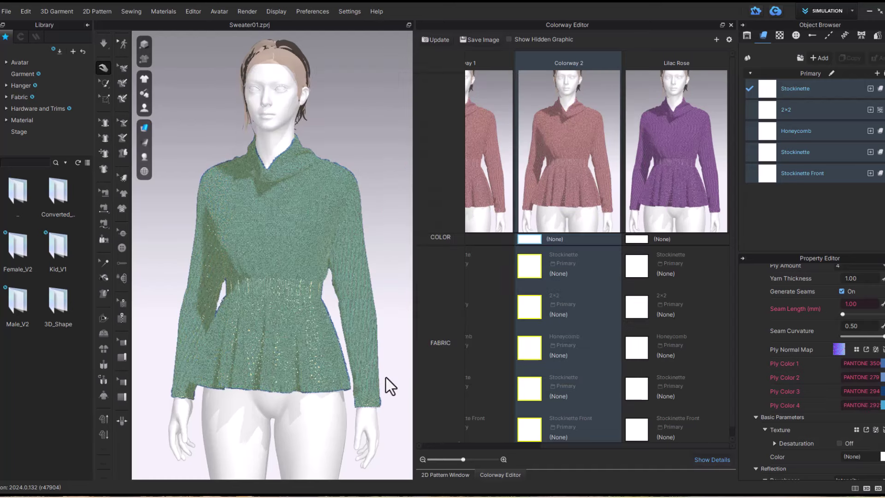
Rename Colorway 2 as Blue Jay and update the colorway thumbnails
double_click(582, 63)
type("Blue Jay")
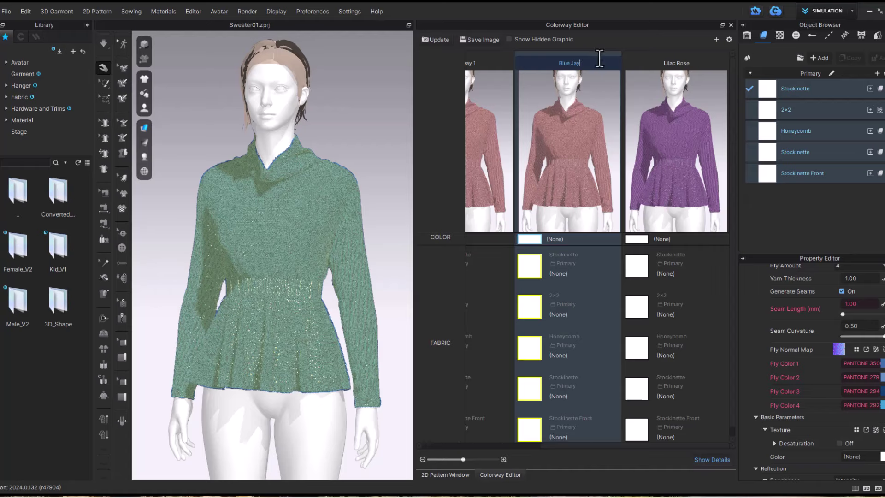
key("Return")
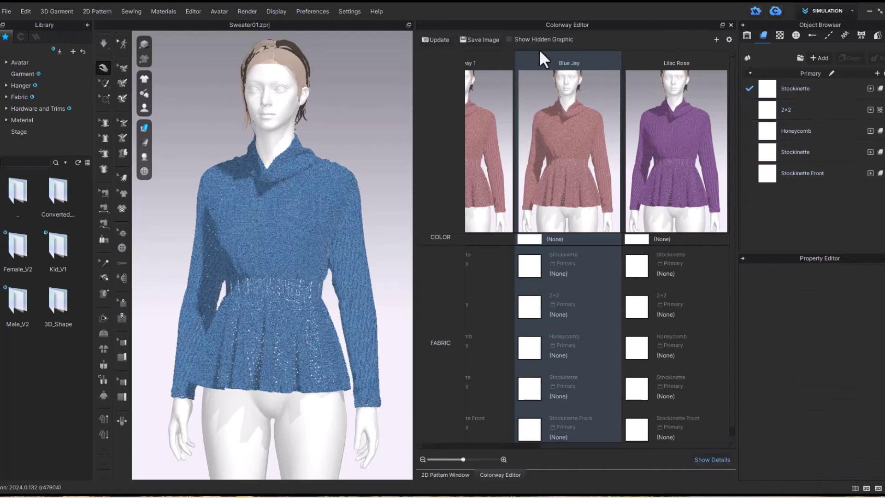
scroll(348, 197, "up", 2)
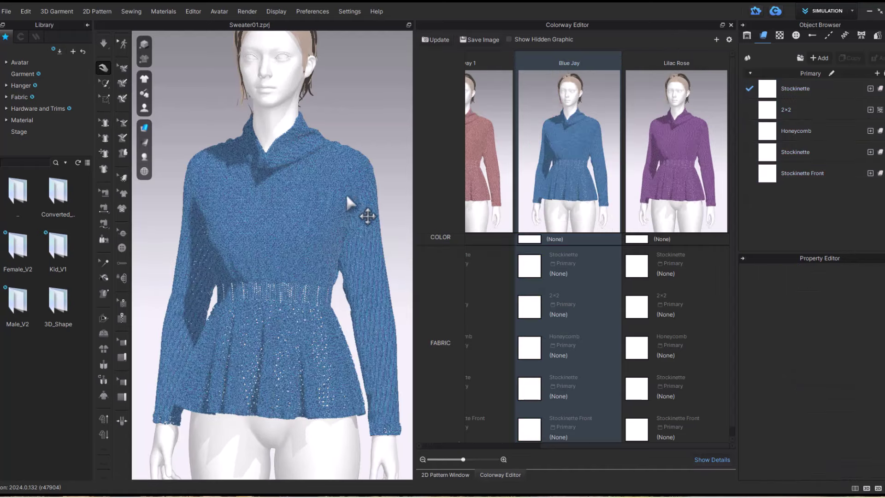
Rename Colorway 1 as Pinky Posey
double_click(493, 61)
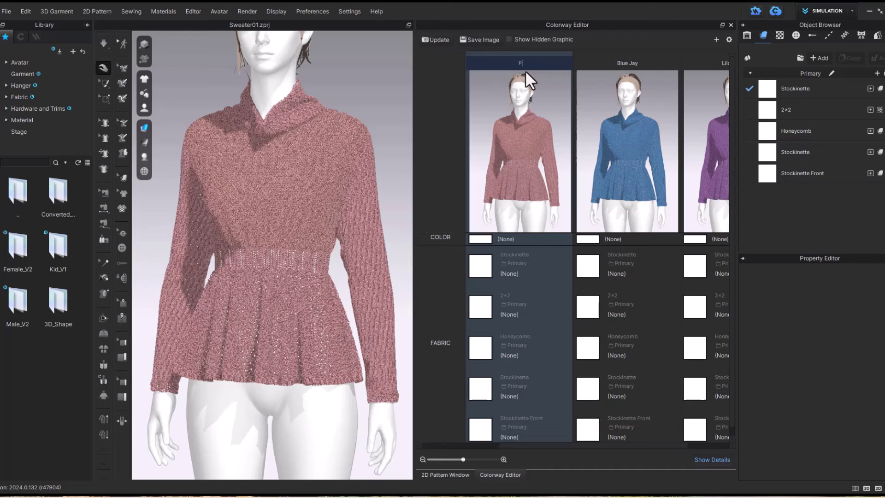
type("Pinky Posey")
key("Return")
Select all Pinky Posey fabrics together and set Ply Color 1 to PANTONE 204 and Ply Color 2 to PANTONE 191
left_click(482, 239)
left_click(476, 102)
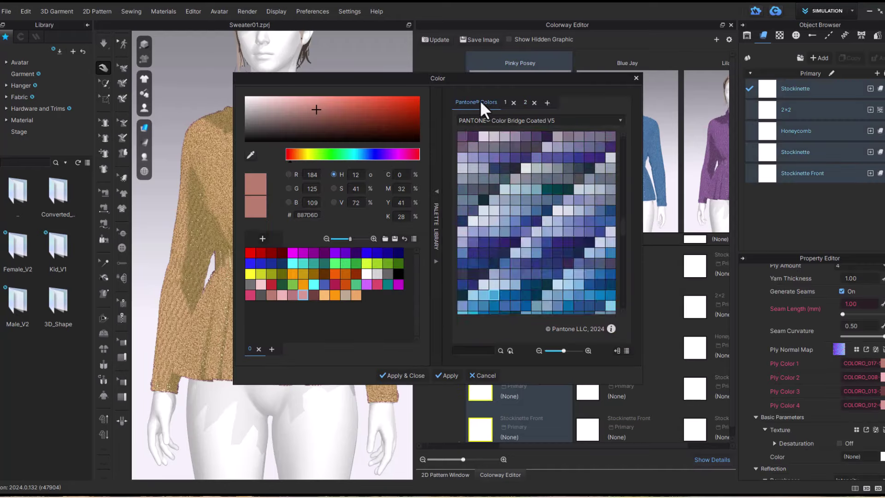
scroll(521, 198, "up", 5)
left_click(516, 231)
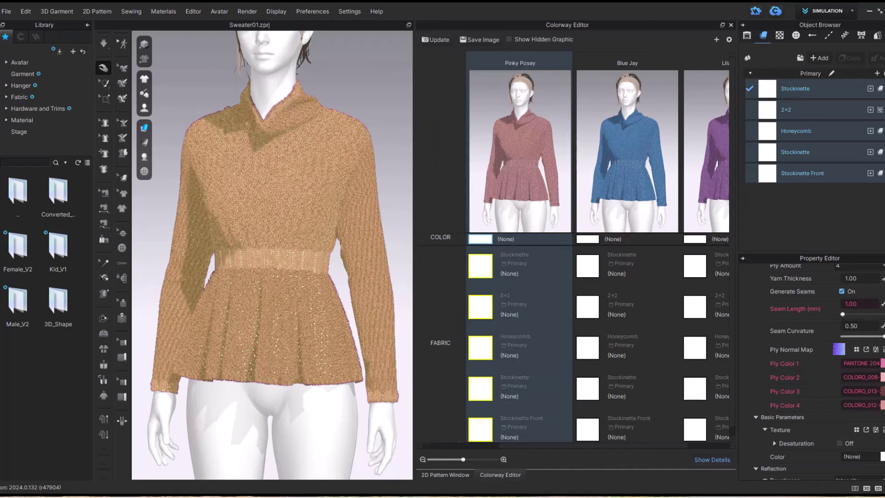
left_click(547, 210)
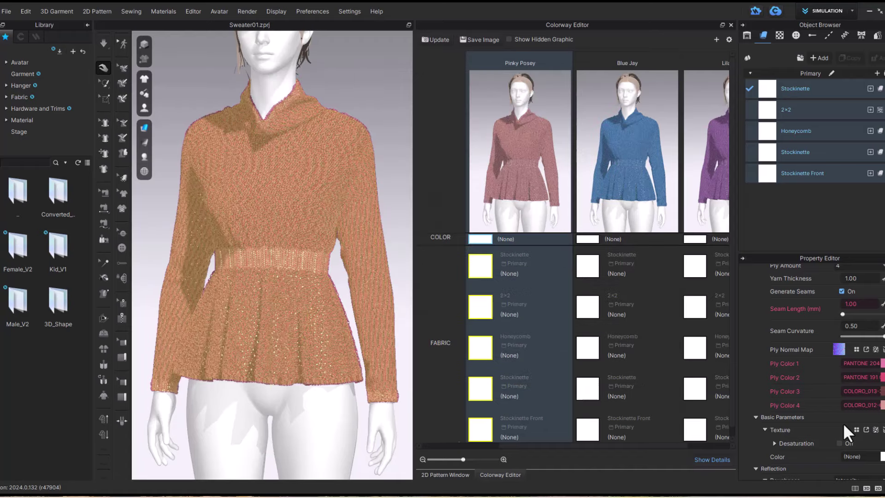
Set Ply Color 3 of the Pinky Posey fabrics to PANTONE 221 and Ply Color 4 to PANTONE 231
left_click(529, 241)
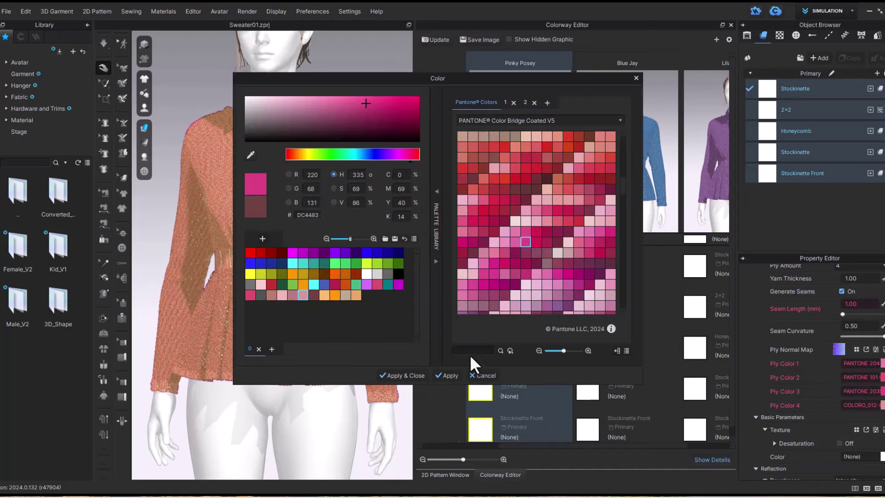
left_click(526, 263)
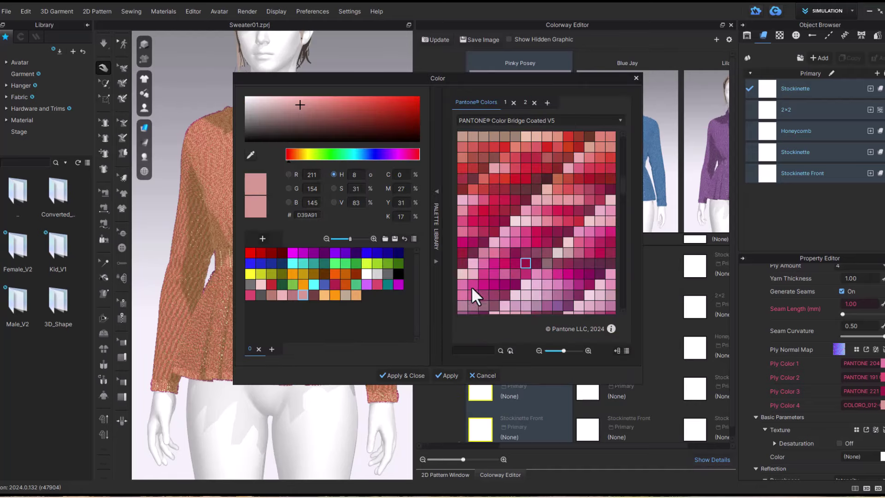
left_click(471, 285)
left_click(408, 376)
Update the colorway thumbnails with the new Pinky Posey colors and deselect the fabrics
left_click(438, 40)
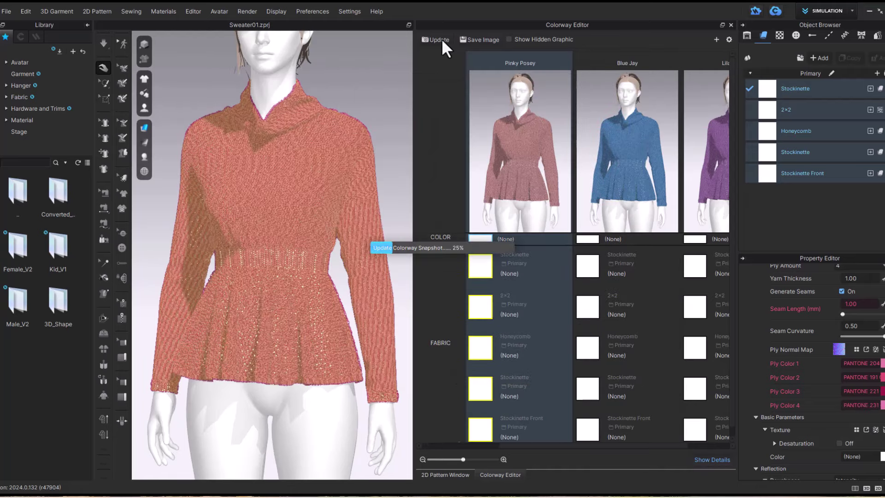
left_click(425, 90)
left_click_drag(480, 138, 543, 178)
scroll(607, 115, "down", 1)
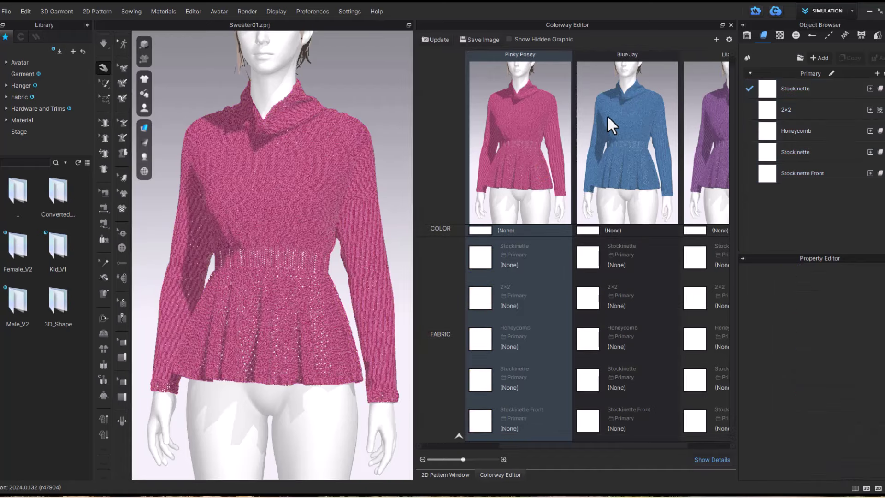
Rename the Default Colorway as Citrus Peel
left_click_drag(699, 446, 621, 439)
double_click(519, 54)
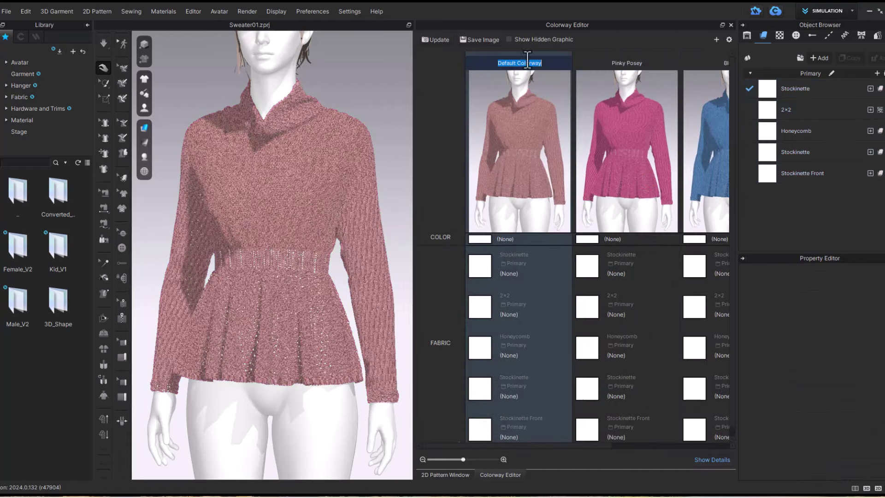
type("Cltru")
type("s Peel")
key("Return")
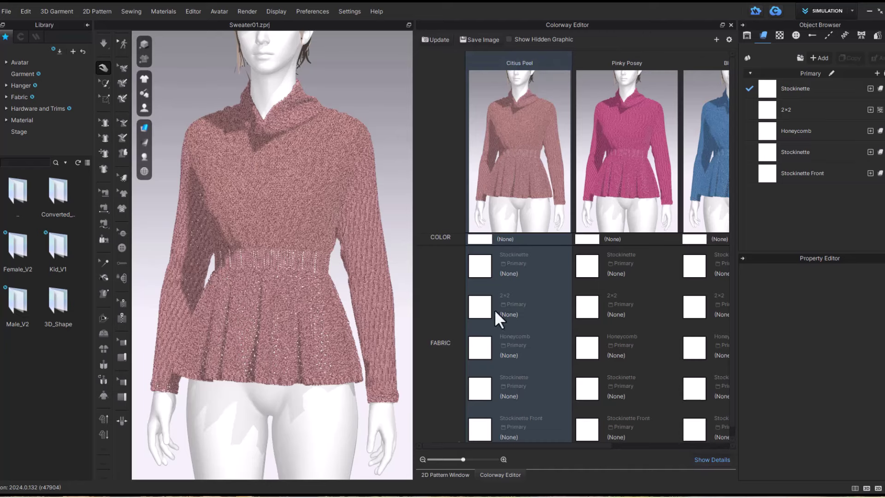
Select all Citrus Peel fabrics together and set Ply Color 1 to PANTONE 137 and Ply Color 2 to PANTONE Yellow
left_click(489, 239)
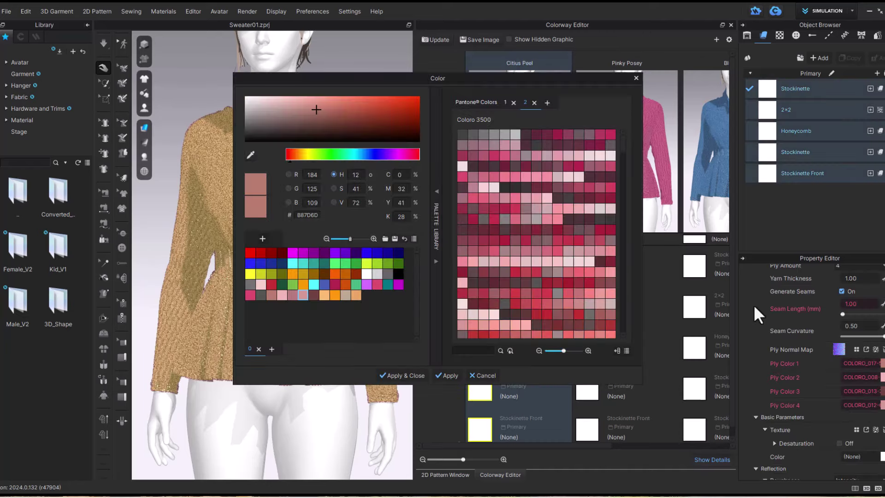
left_click(477, 102)
left_click(505, 189)
left_click(412, 375)
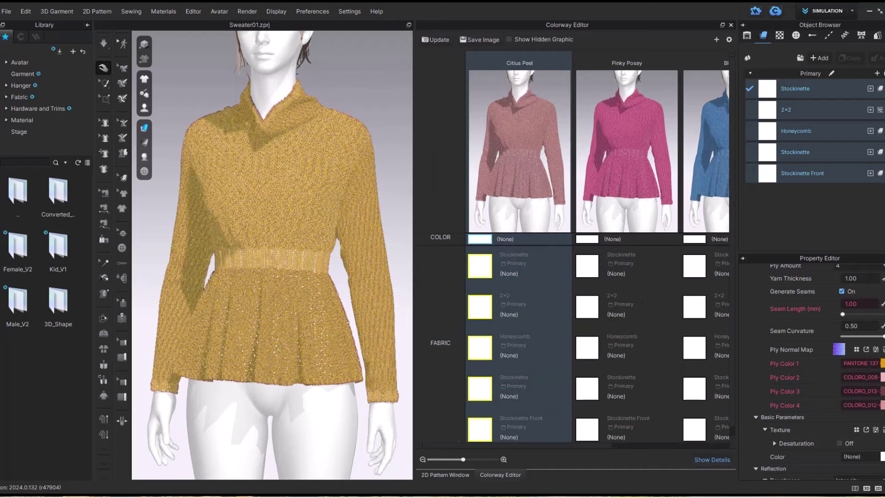
left_click(883, 377)
left_click(477, 103)
left_click(483, 136)
left_click(400, 375)
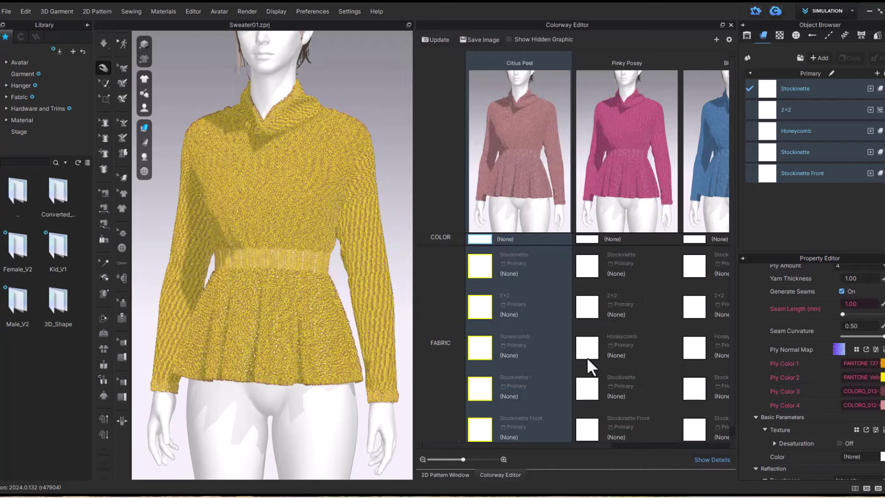
Set Ply Color 3 of the Citrus Peel fabrics to the orange PANTONE 4010 and Ply Color 4 to PANTONE 1355
left_click(882, 391)
left_click(468, 102)
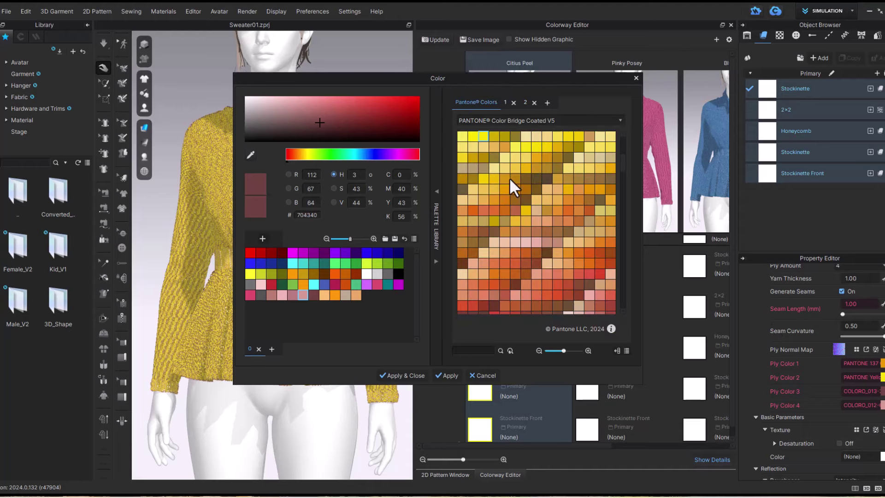
left_click(547, 295)
left_click(400, 375)
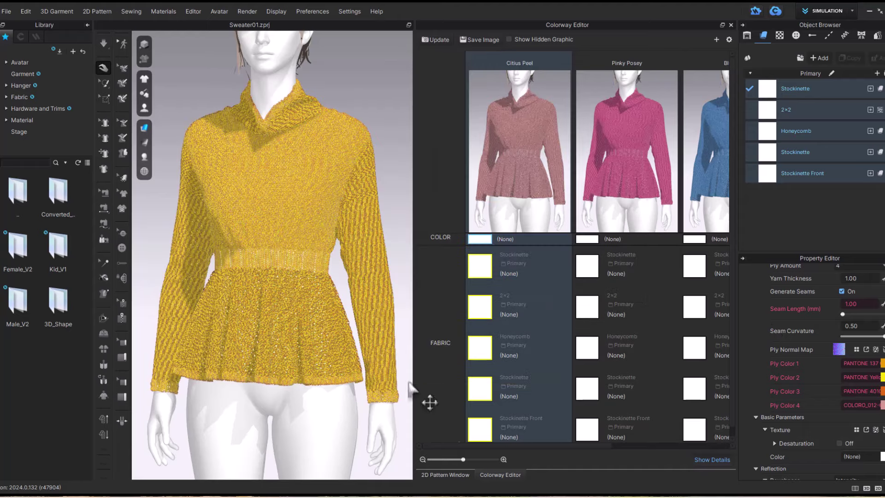
left_click(883, 405)
left_click(477, 103)
left_click(593, 292)
left_click(400, 375)
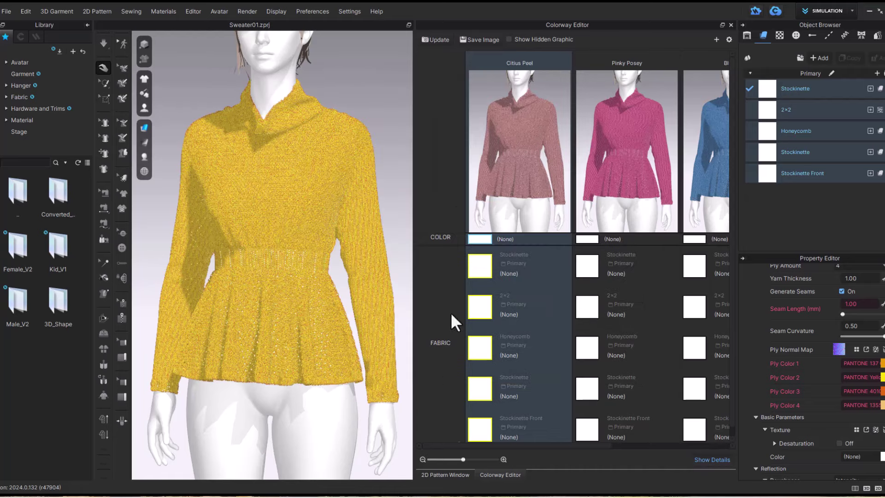
left_click(449, 178)
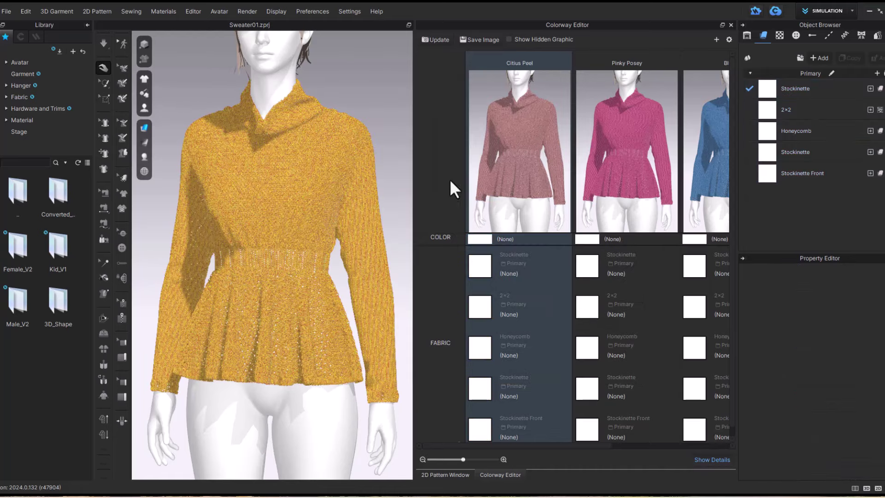
Replace Ply Color 3 of the Citrus Peel fabrics with the lighter PANTONE 136 and check the yarn up close
left_click(482, 241)
left_click(882, 391)
left_click(475, 102)
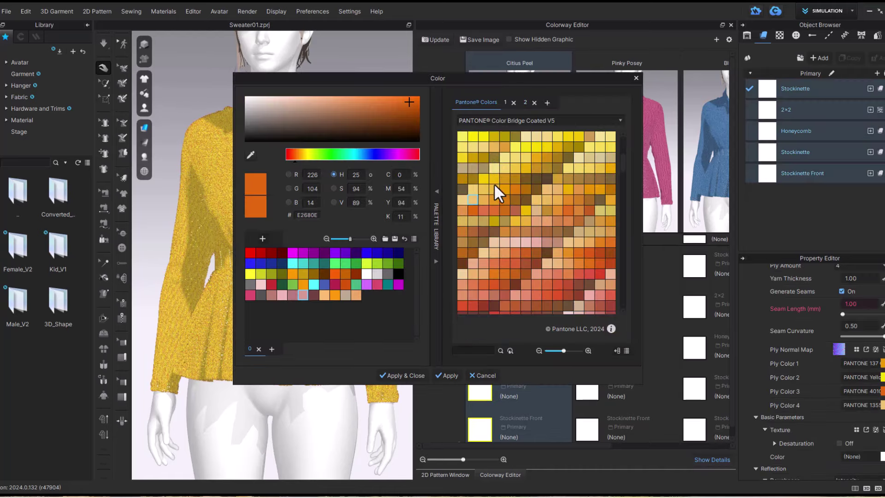
left_click(494, 189)
left_click(406, 375)
left_click(392, 192)
scroll(358, 225, "up", 5)
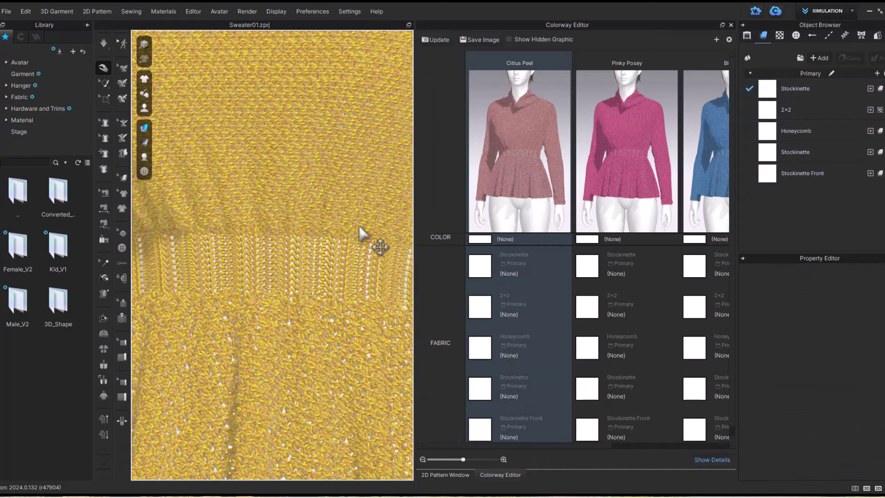
Change Ply Color 1 of all Citrus Peel fabrics to the orange PANTONE 1375
left_click(480, 239)
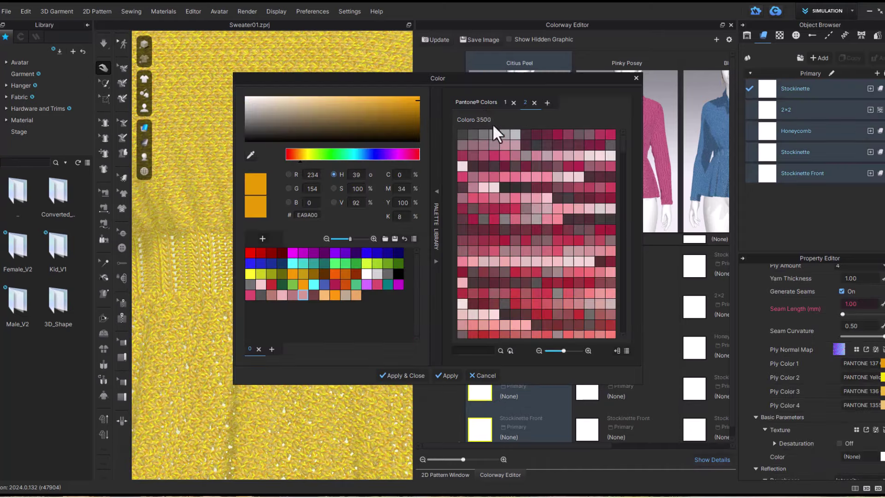
left_click(497, 212)
left_click(494, 200)
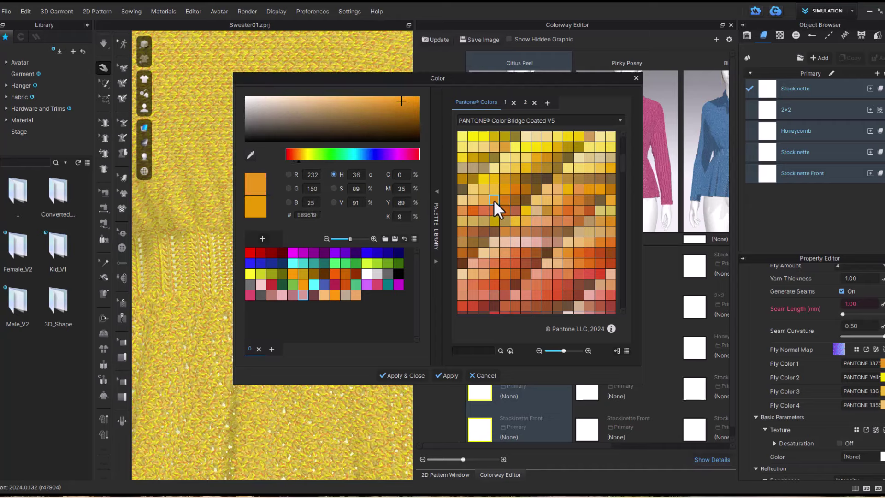
left_click(400, 376)
Frame the whole sweater, update the colorway thumbnails, and shrink them so all four colorways fit side by side
scroll(372, 173, "down", 10)
left_click(378, 160)
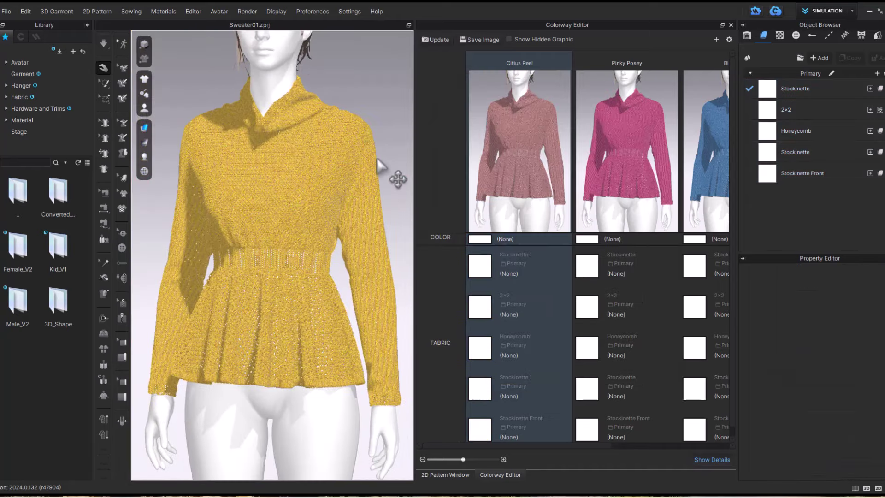
scroll(378, 165, "down", 4)
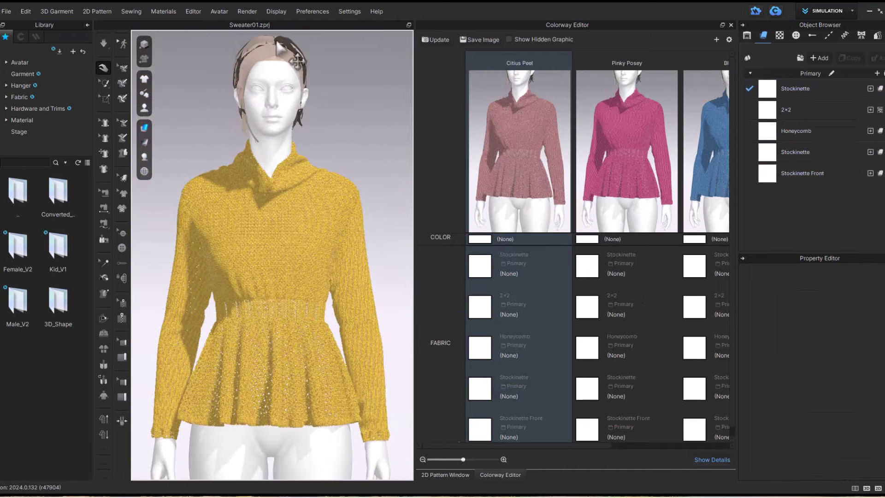
scroll(366, 111, "up", 5)
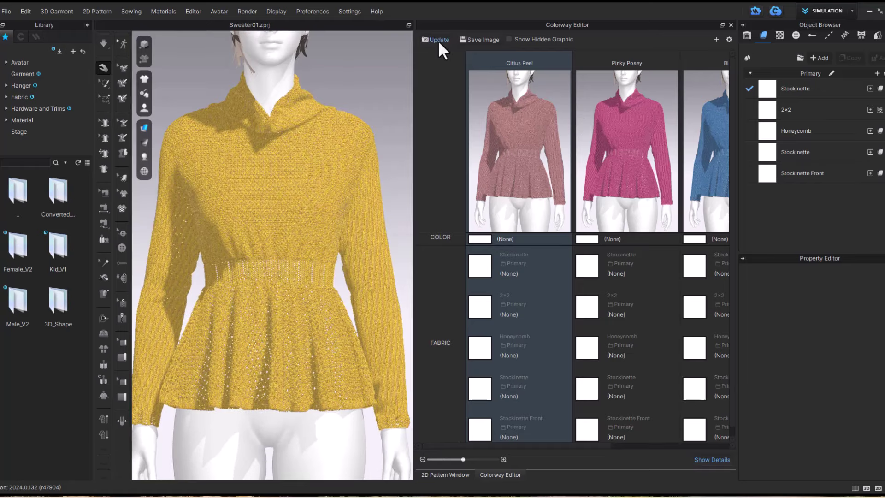
left_click(438, 40)
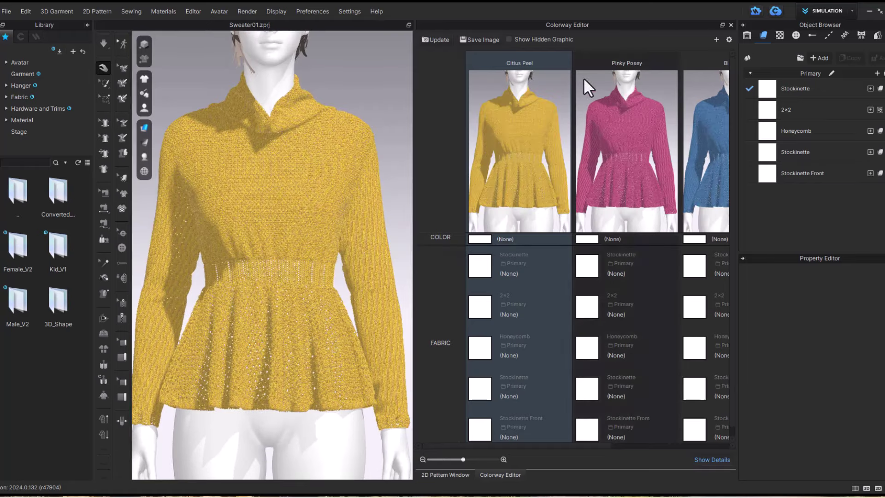
left_click_drag(453, 460, 444, 456)
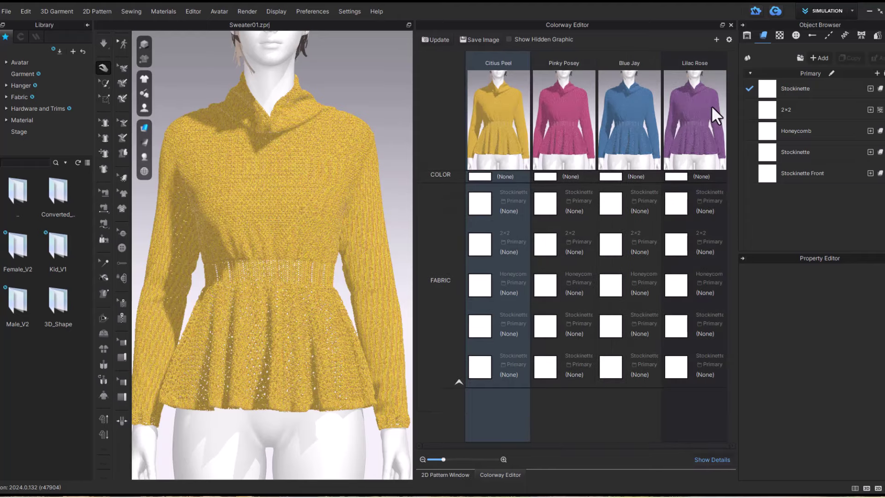
Hide the avatar and update the colorway thumbnails to show only the sweater
left_click(248, 12)
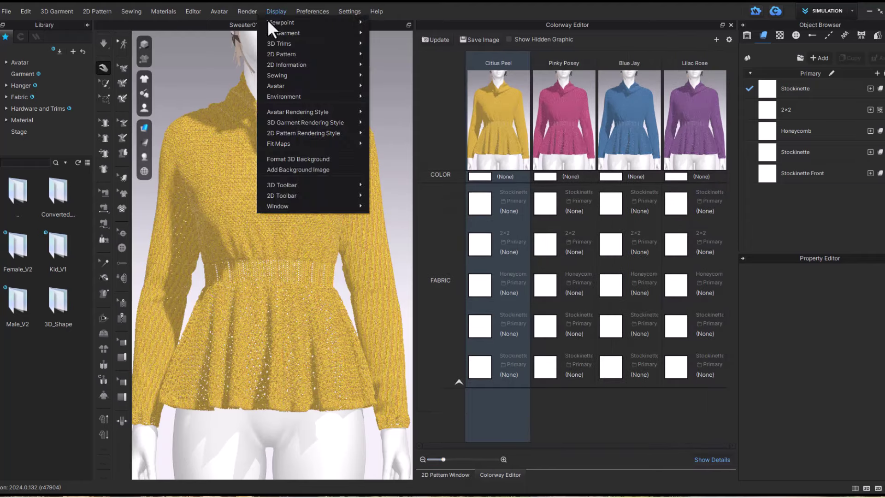
right_click(250, 51)
left_click(308, 200)
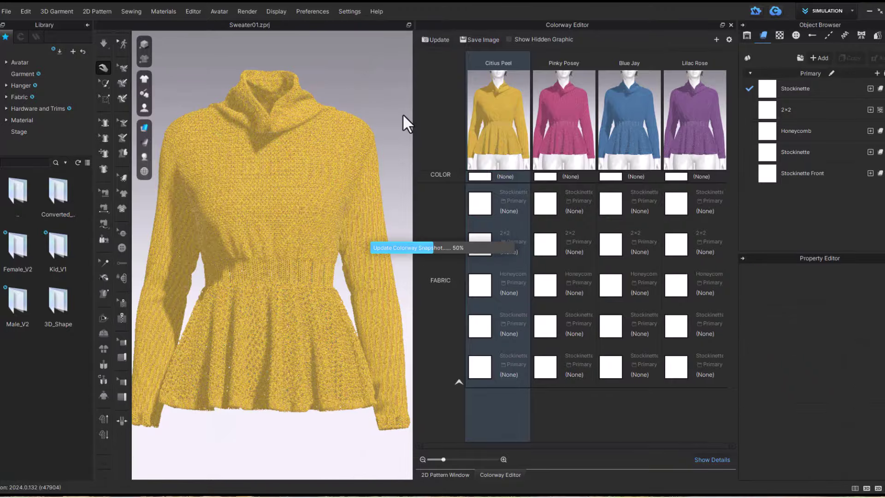